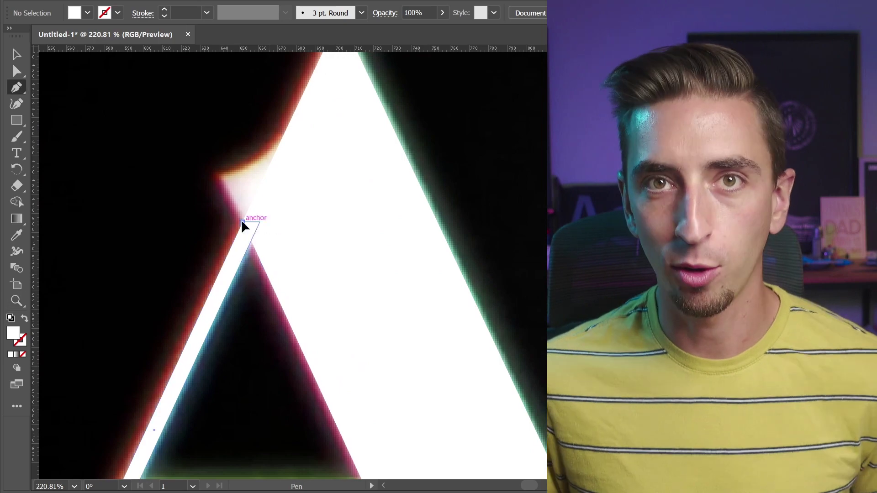
- Draw a closed, curved spur shape on the upper-left edge of the A with the Pen tool
{"action": "left_click", "coordinate": [242, 222]}
{"action": "left_click", "coordinate": [222, 175]}
{"action": "left_click_drag", "start_coordinate": [282, 138], "coordinate": [285, 166]}
{"action": "left_click", "coordinate": [288, 202]}
{"action": "left_click", "coordinate": [242, 222]}
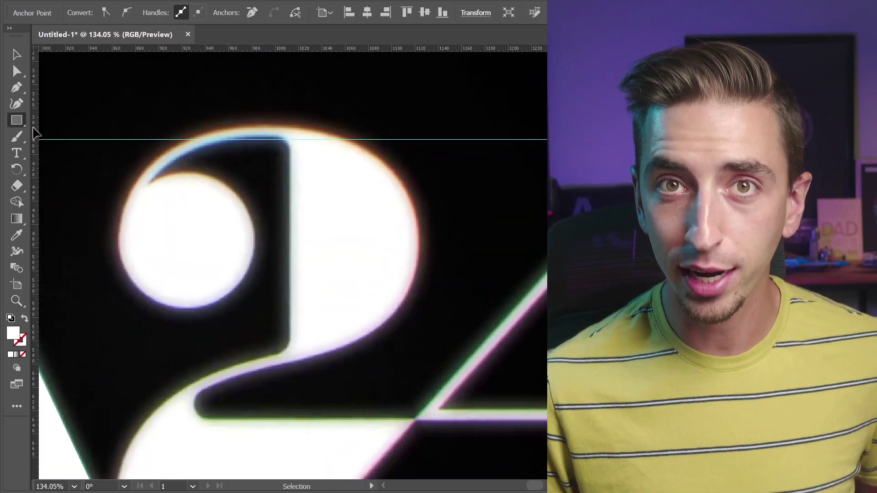
- Draw a circle over the 2's ball terminal and fit an enlarged duplicate over the 2's bowl
{"action": "left_click_drag", "start_coordinate": [119, 173], "coordinate": [255, 304]}
{"action": "key", "text": "v"}
{"action": "left_click_drag", "start_coordinate": [245, 238], "coordinate": [418, 241]}
{"action": "left_click_drag", "start_coordinate": [266, 240], "coordinate": [198, 242]}
{"action": "left_click_drag", "start_coordinate": [344, 262], "coordinate": [344, 265]}
- Trim the larger ellipse down to the arc along the bowl's right edge by removing its unneeded anchors and segments
{"action": "key", "text": "minus"}
{"action": "left_click", "coordinate": [199, 243]}
{"action": "key", "text": "a"}
{"action": "key", "text": "Delete"}
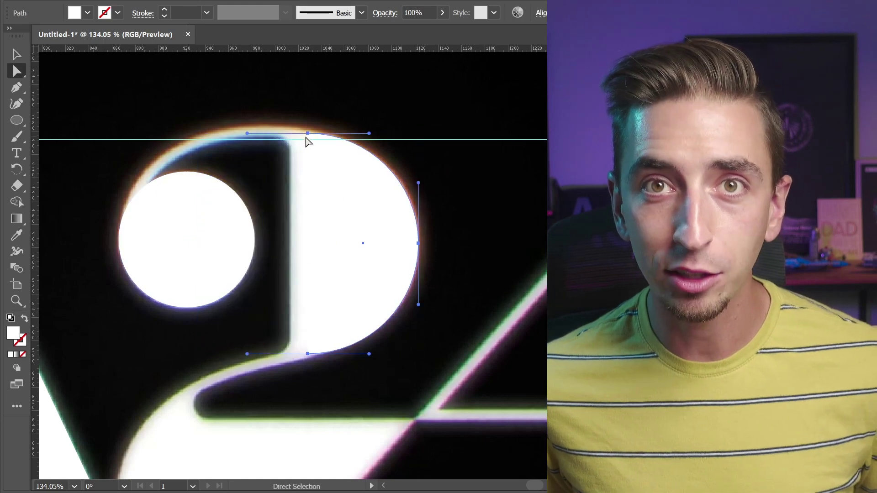
{"action": "key", "text": "plus"}
{"action": "left_click", "coordinate": [363, 148]}
{"action": "left_click", "coordinate": [348, 346]}
{"action": "key", "text": "a"}
{"action": "key", "text": "Delete"}
- Extend the bowl arc over the top of the 2 to the ball's left edge and swap its fill and stroke
{"action": "key", "text": "p"}
{"action": "left_click", "coordinate": [363, 148]}
{"action": "left_click_drag", "start_coordinate": [261, 125], "coordinate": [195, 128]}
{"action": "left_click_drag", "start_coordinate": [118, 240], "coordinate": [141, 311]}
{"action": "key", "text": "shift+x"}
- Duplicate the top arc slightly lower and shift its left end inward to trace the thin stroke's inner edge
{"action": "key", "text": "a"}
{"action": "key", "text": "v"}
{"action": "left_click_drag", "start_coordinate": [261, 125], "coordinate": [261, 136]}
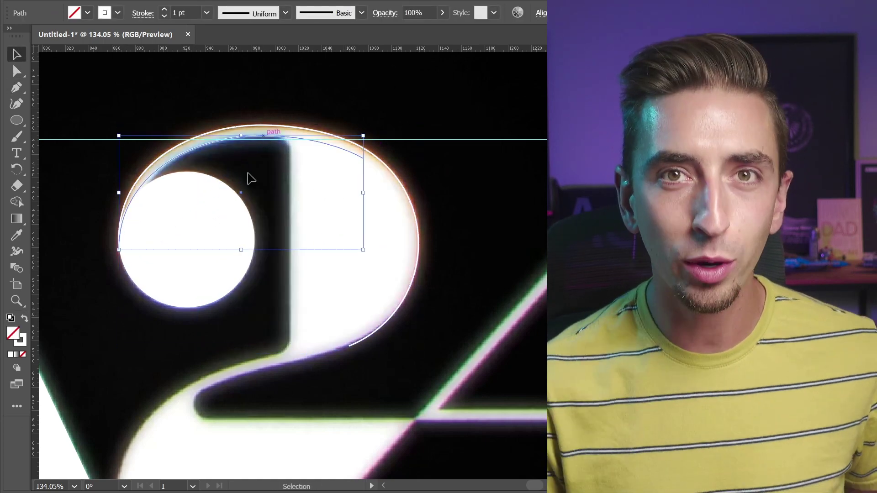
{"action": "key", "text": "a"}
{"action": "left_click_drag", "start_coordinate": [119, 251], "coordinate": [126, 250]}
- Add an anchor where the inner arc meets the 2's vertical edge and delete the part beyond it
{"action": "left_click", "coordinate": [350, 346]}
{"action": "key", "text": "p"}
{"action": "key", "text": "plus"}
{"action": "left_click", "coordinate": [289, 137]}
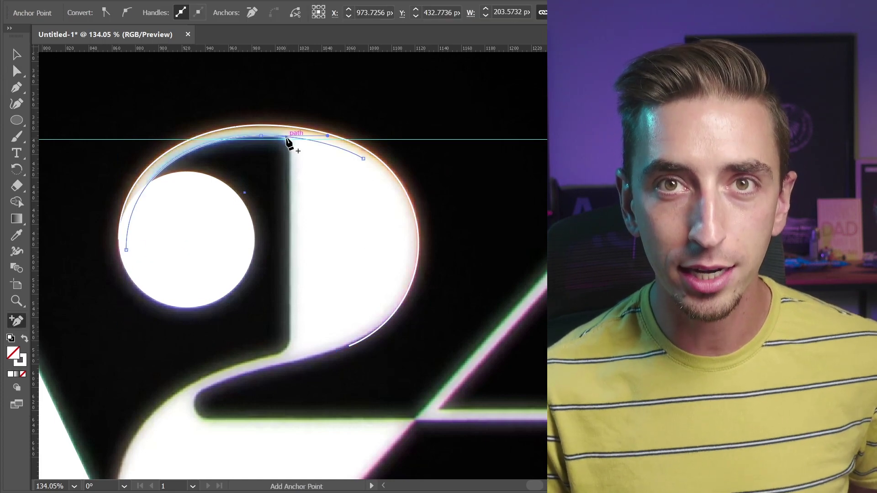
{"action": "key", "text": "a"}
{"action": "left_click", "coordinate": [363, 159]}
{"action": "key", "text": "Delete"}
- Continue the inner arc down the 2's vertical edge and along its lower-left curve to the baseline
{"action": "key", "text": "p"}
{"action": "left_click", "coordinate": [288, 137]}
{"action": "left_click", "coordinate": [289, 351]}
{"action": "left_click_drag", "start_coordinate": [318, 373], "coordinate": [458, 218]}
{"action": "left_click_drag", "start_coordinate": [258, 359], "coordinate": [257, 492]}
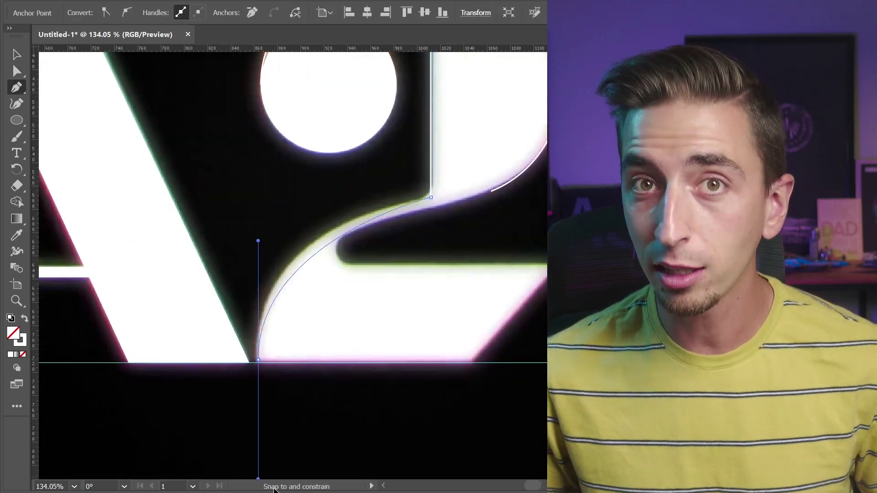
- Reshape the lower-left curve at its baseline handle and convert the anchor where it meets the vertical edge to a corner
{"action": "left_click_drag", "start_coordinate": [465, 177], "coordinate": [403, 224]}
{"action": "key", "text": "a"}
{"action": "left_click", "coordinate": [368, 243]}
{"action": "mouse_move", "coordinate": [196, 257]}
{"action": "left_mouse_down"}
{"action": "mouse_move", "coordinate": [196, 277]}
{"action": "mouse_move", "coordinate": [196, 260]}
{"action": "left_mouse_up"}
{"action": "key", "text": "shift+c"}
{"action": "left_click", "coordinate": [368, 243]}
{"action": "key", "text": "a"}
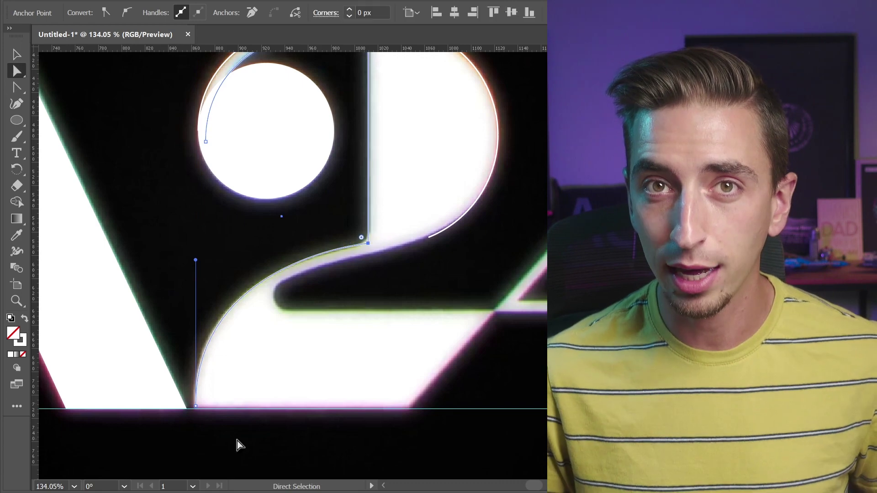
- Draw the 2's bottom edge along the baseline guide to the foot of its diagonal end
{"action": "key", "text": "p"}
{"action": "left_click", "coordinate": [195, 406]}
{"action": "left_click", "coordinate": [409, 408]}
{"action": "key", "text": "a"}
{"action": "left_click", "coordinate": [348, 424]}
{"action": "left_click_drag", "start_coordinate": [398, 408], "coordinate": [247, 444]}
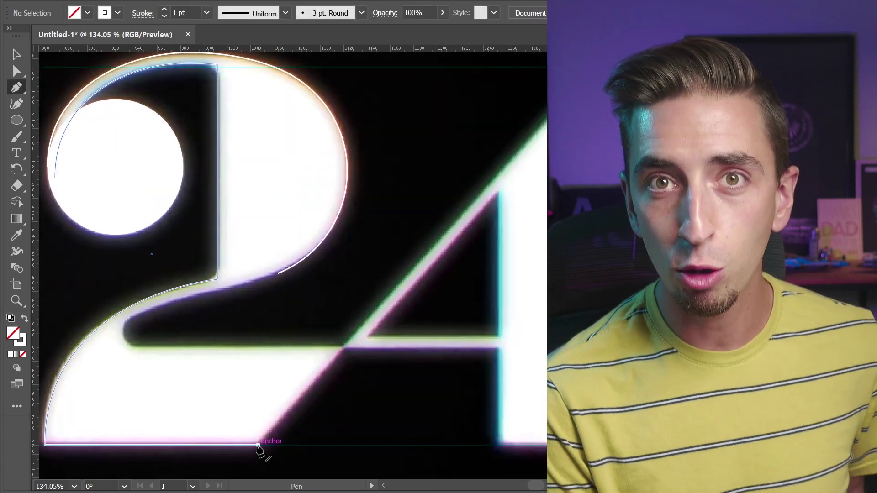
- Trace the 2's diagonal end and the upper edge of its base, and join the path to the bowl arc
{"action": "key", "text": "p"}
{"action": "left_click", "coordinate": [104, 348]}
{"action": "left_click_drag", "start_coordinate": [278, 273], "coordinate": [318, 258]}
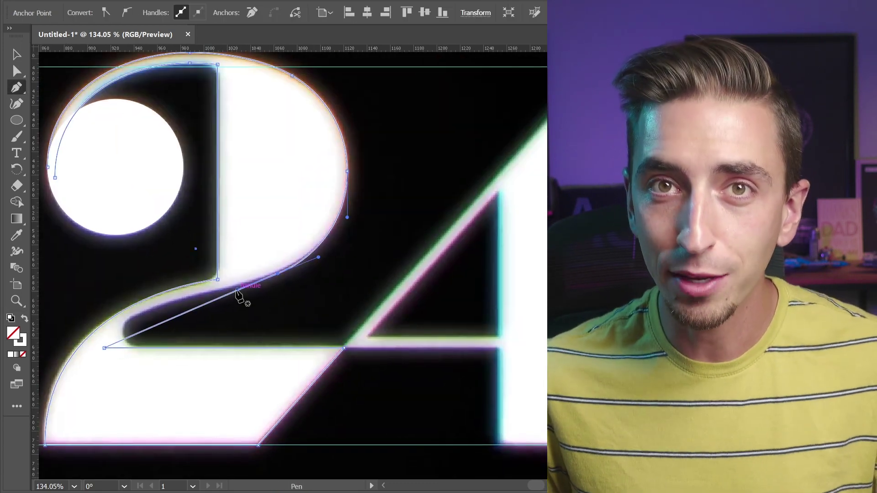
- Add an anchor on the closing segment and bend it to follow the underside of the 2's thin neck
{"action": "left_click", "coordinate": [157, 326]}
{"action": "key", "text": "a"}
{"action": "left_click_drag", "start_coordinate": [158, 325], "coordinate": [152, 309]}
{"action": "key", "text": "ctrl+space"}
{"action": "left_click_drag", "start_coordinate": [279, 266], "coordinate": [315, 283]}
{"action": "left_click_drag", "start_coordinate": [374, 255], "coordinate": [386, 243]}
{"action": "left_click_drag", "start_coordinate": [248, 310], "coordinate": [238, 312]}
- Refine the neck's lower curve by moving its middle anchor along the edge and adjusting the anchor's handle
{"action": "left_click", "coordinate": [413, 241]}
{"action": "key", "text": "ctrl+space"}
{"action": "left_click", "coordinate": [398, 262]}
{"action": "left_click_drag", "start_coordinate": [396, 331], "coordinate": [381, 218]}
{"action": "left_click", "coordinate": [430, 262]}
{"action": "key", "text": "space"}
{"action": "left_click", "coordinate": [174, 298]}
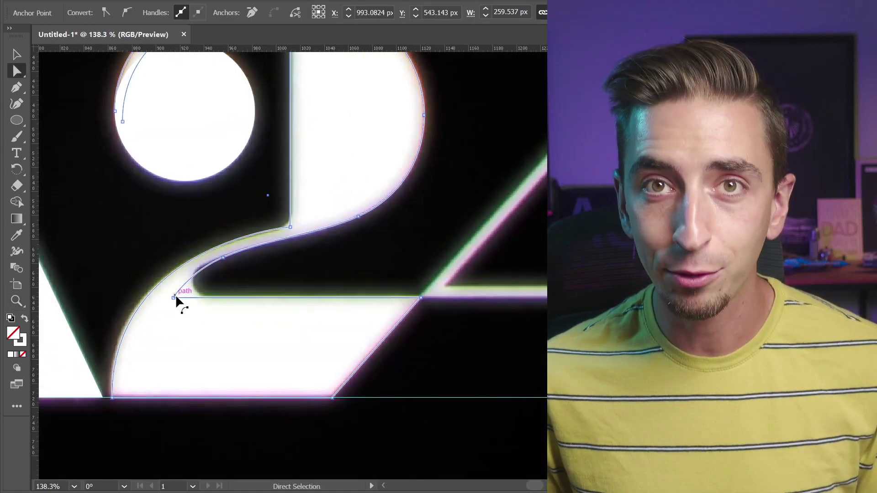
{"action": "left_click_drag", "start_coordinate": [184, 292], "coordinate": [237, 250]}
{"action": "key", "text": "ctrl+z"}
{"action": "left_click", "coordinate": [223, 258]}
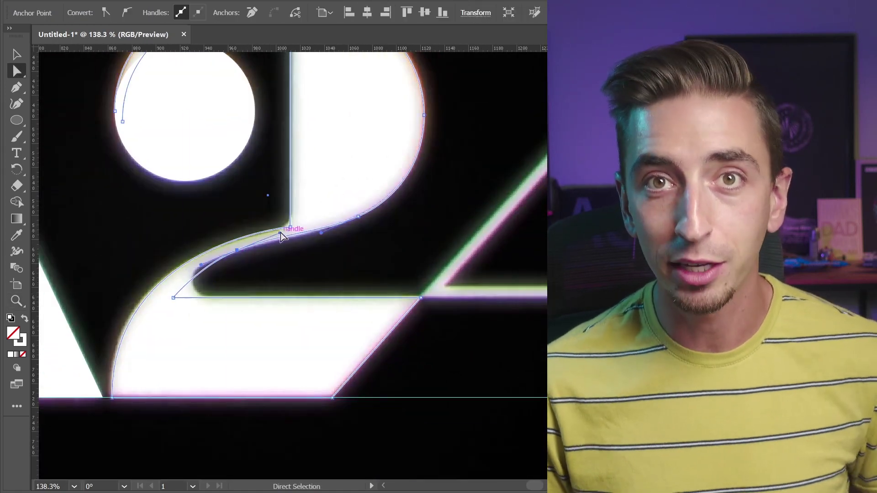
{"action": "left_click_drag", "start_coordinate": [280, 233], "coordinate": [281, 235]}
{"action": "left_click", "coordinate": [173, 297]}
{"action": "left_click_drag", "start_coordinate": [184, 292], "coordinate": [269, 274]}
{"action": "key", "text": "ctrl+z"}
- Add an anchor close to the notch's end, remove the previous one above it and lengthen the handle to smooth the curve
{"action": "key", "text": "ctrl+space"}
{"action": "key", "text": "plus"}
{"action": "left_click", "coordinate": [160, 261]}
{"action": "left_click_drag", "start_coordinate": [159, 261], "coordinate": [160, 247]}
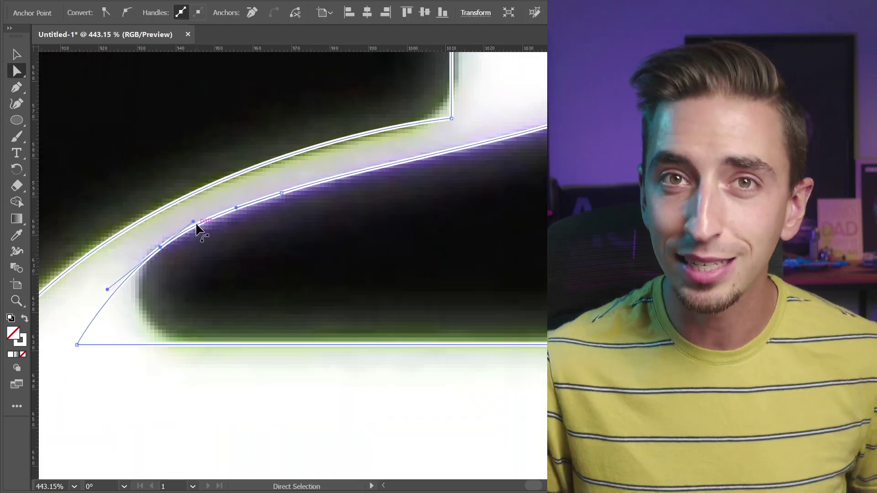
{"action": "key", "text": "minus"}
{"action": "left_click", "coordinate": [281, 192]}
{"action": "left_click_drag", "start_coordinate": [194, 221], "coordinate": [290, 168]}
- Round the 2's notch and inner corners and pull the lower-left curve's handle outward to match the reference
{"action": "left_click", "coordinate": [76, 345]}
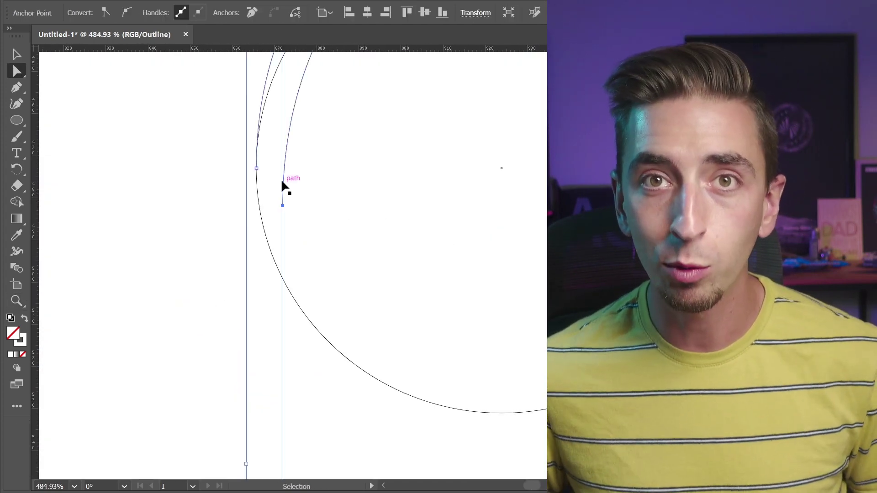
{"action": "key", "text": "ctrl+y"}
{"action": "key", "text": "z"}
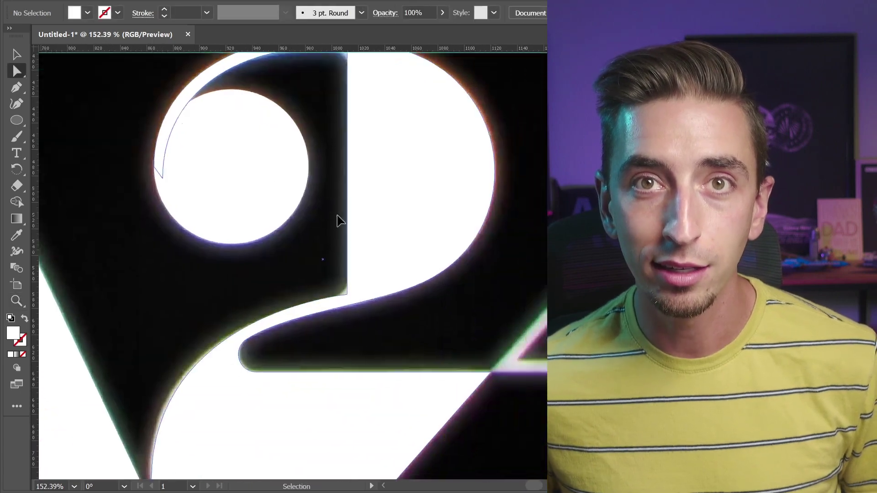
{"action": "left_click", "coordinate": [350, 241]}
{"action": "left_click", "coordinate": [334, 231]}
{"action": "left_click_drag", "start_coordinate": [343, 243], "coordinate": [339, 247]}
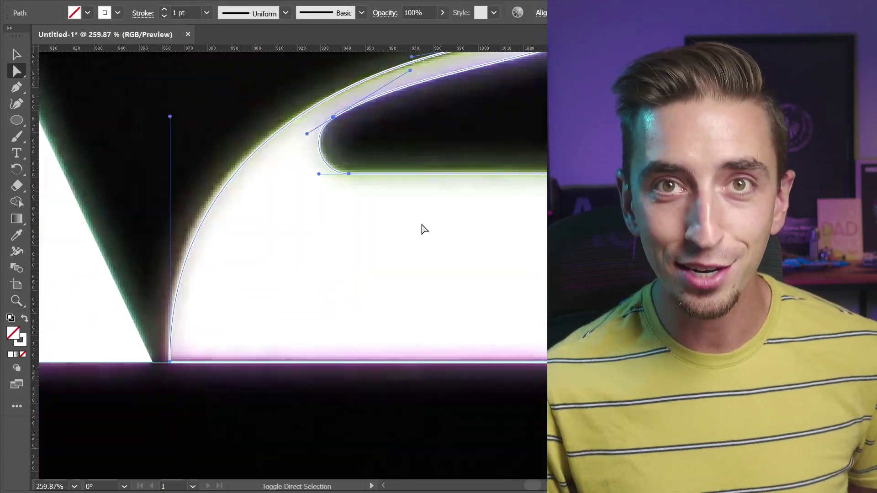
{"action": "left_click_drag", "start_coordinate": [170, 114], "coordinate": [153, 117]}
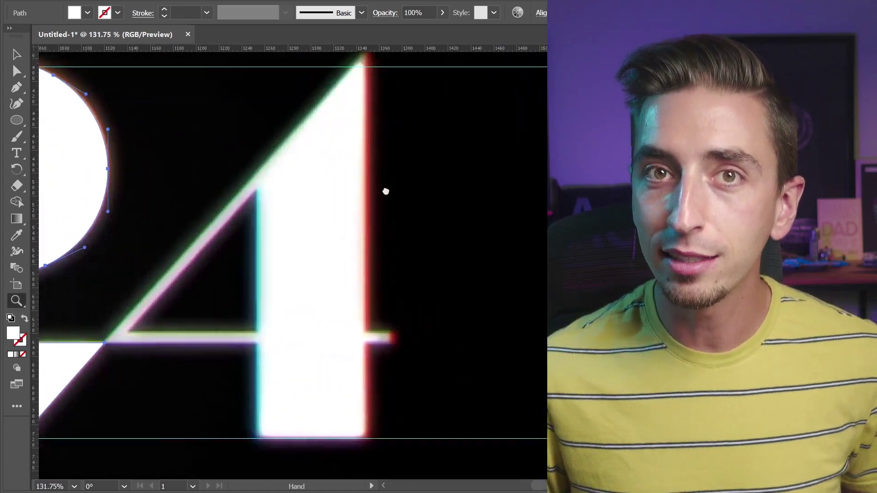
{"action": "left_click_drag", "start_coordinate": [267, 419], "coordinate": [375, 239]}
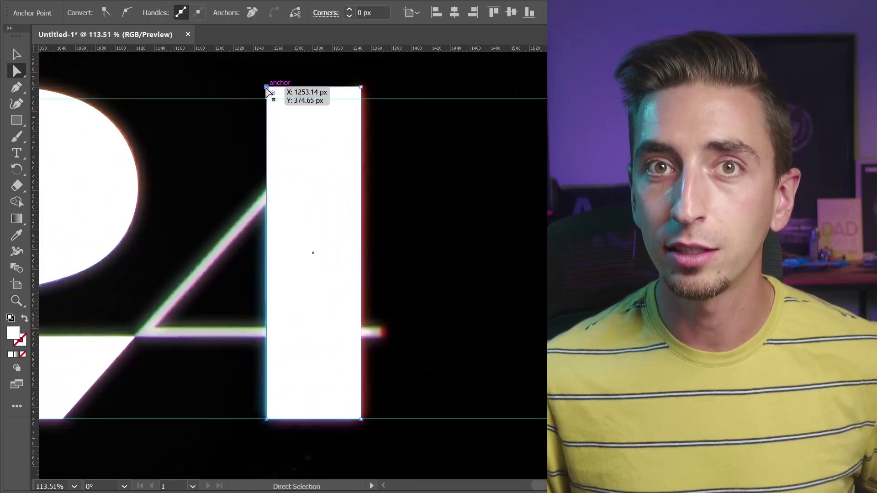
{"action": "left_click_drag", "start_coordinate": [266, 86], "coordinate": [267, 188]}
{"action": "left_click", "coordinate": [315, 136]}
{"action": "key", "text": "ctrl+c"}
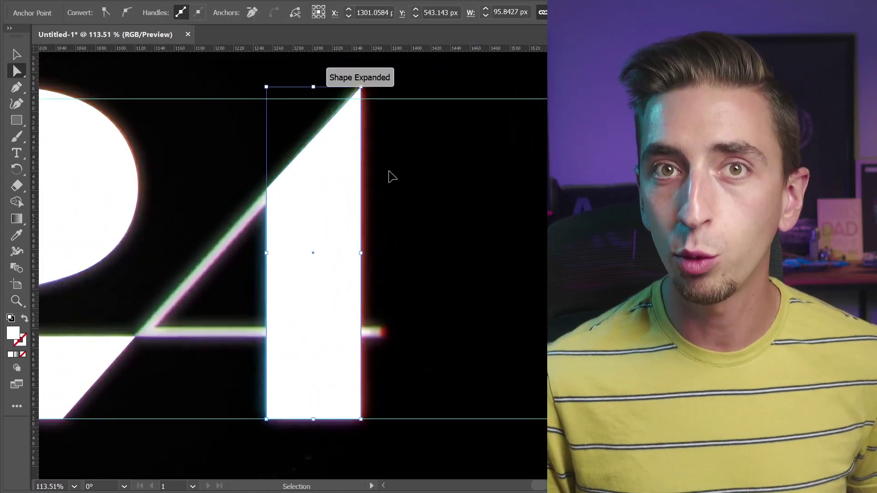
{"action": "key", "text": "ctrl+v"}
{"action": "key", "text": "v"}
{"action": "left_click_drag", "start_coordinate": [245, 143], "coordinate": [266, 189]}
{"action": "key", "text": "a"}
{"action": "left_click", "coordinate": [172, 290]}
{"action": "left_click_drag", "start_coordinate": [169, 291], "coordinate": [135, 337]}
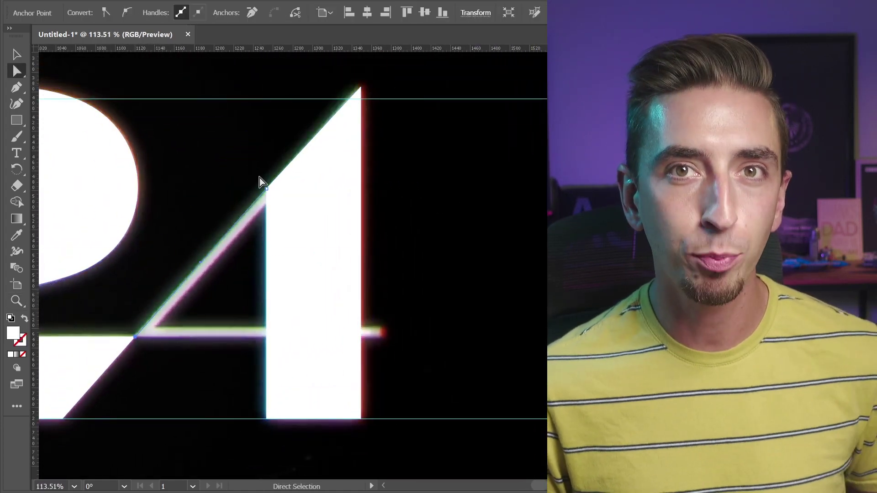
{"action": "key", "text": "ctrl+z"}
{"action": "key", "text": "ctrl+z"}
{"action": "left_click", "coordinate": [314, 273]}
{"action": "key", "text": "Delete"}
- Draw the 4's thick stem with its slanted top using the Pen tool and align its inner corner with the diagonal
{"action": "key", "text": "p"}
{"action": "left_click", "coordinate": [135, 336]}
{"action": "left_click", "coordinate": [358, 87]}
{"action": "left_click", "coordinate": [359, 419]}
{"action": "left_click", "coordinate": [269, 418]}
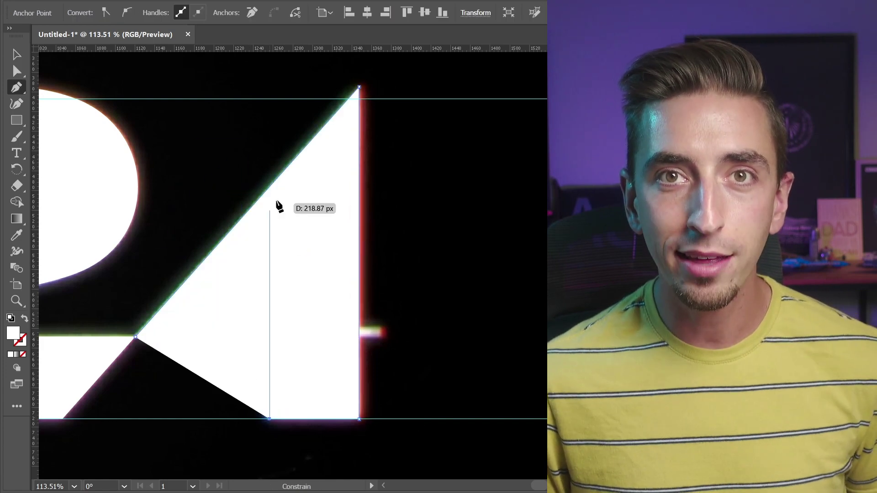
{"action": "left_click", "coordinate": [269, 162]}
{"action": "key", "text": "a"}
{"action": "left_click_drag", "start_coordinate": [269, 162], "coordinate": [269, 187]}
{"action": "left_click", "coordinate": [206, 381]}
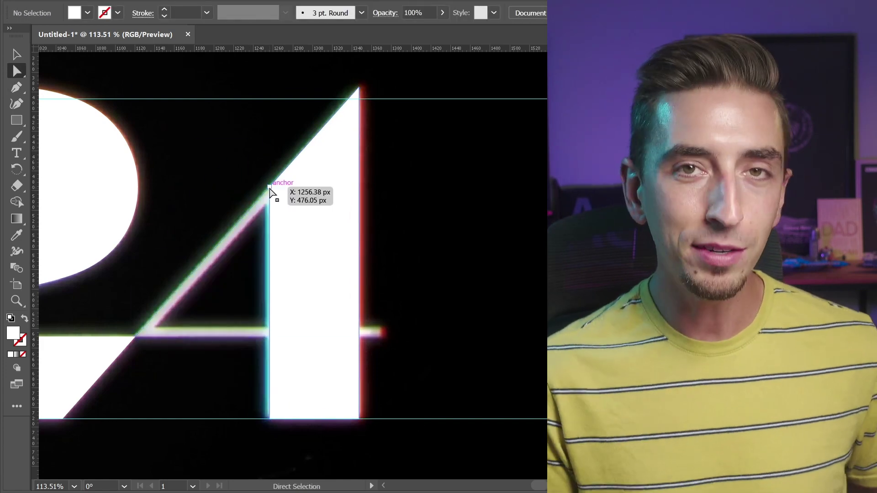
- Draw a line along the upper edge of the 4's thin diagonal and duplicate it onto the lower edge
{"action": "key", "text": "p"}
{"action": "left_click", "coordinate": [135, 337]}
{"action": "left_click", "coordinate": [269, 187]}
{"action": "key", "text": "v"}
{"action": "left_click", "coordinate": [201, 224]}
{"action": "left_click_drag", "start_coordinate": [210, 252], "coordinate": [211, 265]}
- Fit the lower line's ends to the stem and crossbar and join both lines into one closed diagonal shape
{"action": "left_click_drag", "start_coordinate": [272, 210], "coordinate": [365, 179]}
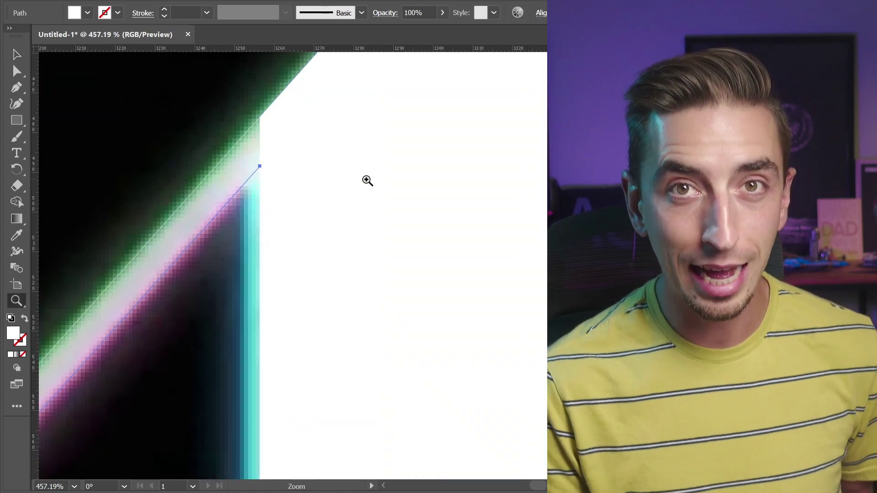
{"action": "left_click_drag", "start_coordinate": [242, 184], "coordinate": [224, 197]}
{"action": "key", "text": "a"}
{"action": "key", "text": "p"}
{"action": "left_click", "coordinate": [224, 391]}
{"action": "key", "text": "a"}
{"action": "left_click", "coordinate": [199, 421]}
{"action": "key", "text": "Delete"}
{"action": "key", "text": "v"}
{"action": "key", "text": "ctrl+j"}
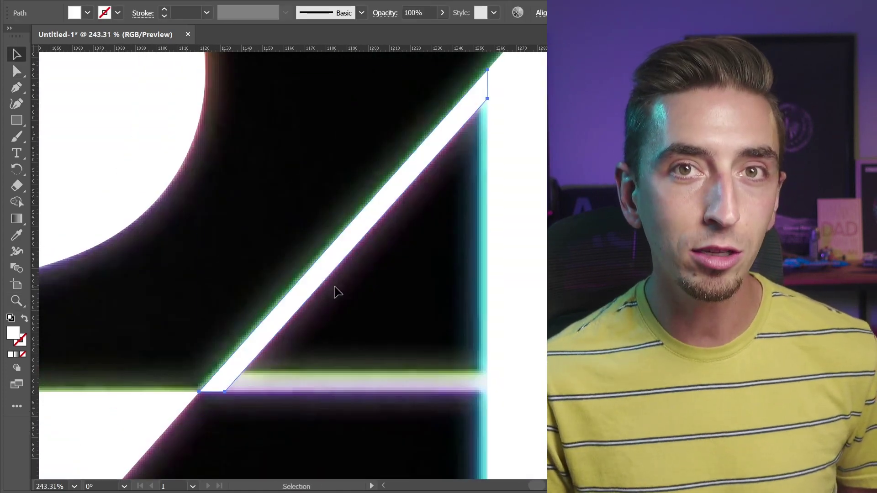
- Draw a thin closed crossbar shape across the 4, extending past the right side of its stem
{"action": "key", "text": "p"}
{"action": "left_click", "coordinate": [115, 356]}
{"action": "left_click", "coordinate": [513, 356]}
{"action": "left_click", "coordinate": [513, 342]}
{"action": "left_click", "coordinate": [128, 342]}
{"action": "left_click", "coordinate": [115, 356]}
{"action": "key", "text": "v"}
{"action": "left_click_drag", "start_coordinate": [272, 255], "coordinate": [305, 259]}
{"action": "key", "text": "ctrl+a"}
{"action": "left_click_drag", "start_coordinate": [365, 211], "coordinate": [382, 424]}
{"action": "key", "text": "ctrl+z"}
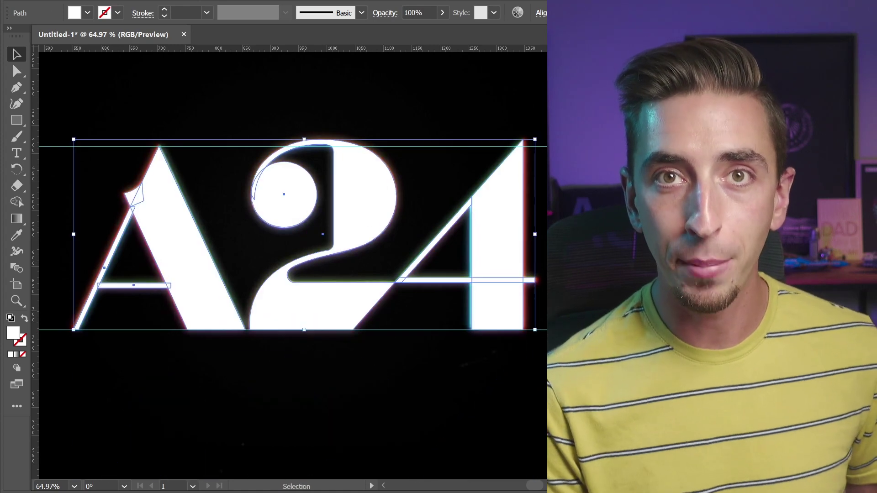
{"action": "key", "text": "a"}
{"action": "left_click", "coordinate": [472, 328]}
{"action": "left_click_drag", "start_coordinate": [501, 332], "coordinate": [514, 301]}
{"action": "left_click_drag", "start_coordinate": [470, 245], "coordinate": [456, 244]}
{"action": "key", "text": "ctrl+z"}
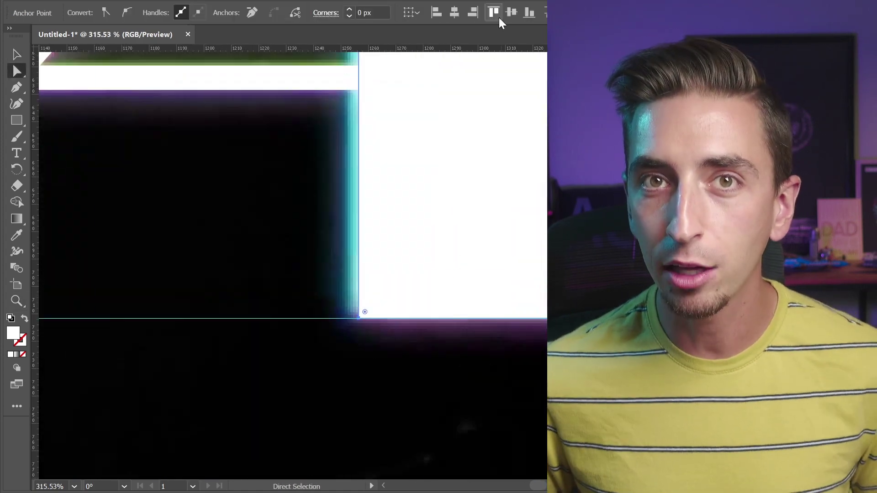
- Select the two baseline anchors of the A's thick stroke and increase their corner radius slightly
{"action": "left_click_drag", "start_coordinate": [406, 293], "coordinate": [535, 311]}
{"action": "left_click_drag", "start_coordinate": [237, 368], "coordinate": [539, 396]}
{"action": "left_click", "coordinate": [363, 342]}
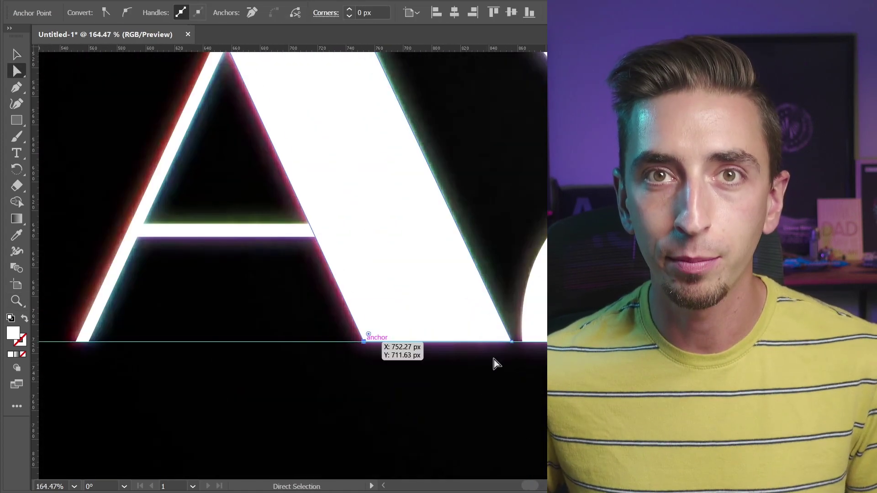
{"action": "left_click", "coordinate": [509, 341], "text": "shift"}
{"action": "left_click", "coordinate": [348, 10]}
{"action": "left_click", "coordinate": [481, 389]}
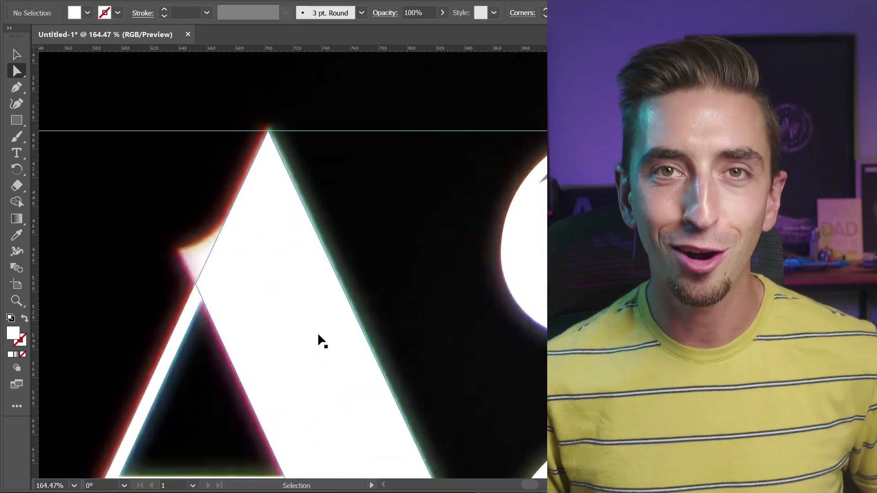
- Nudge the tip anchor of the A's spur outward to match the reference and select the spur shape
{"action": "left_click_drag", "start_coordinate": [176, 220], "coordinate": [219, 258]}
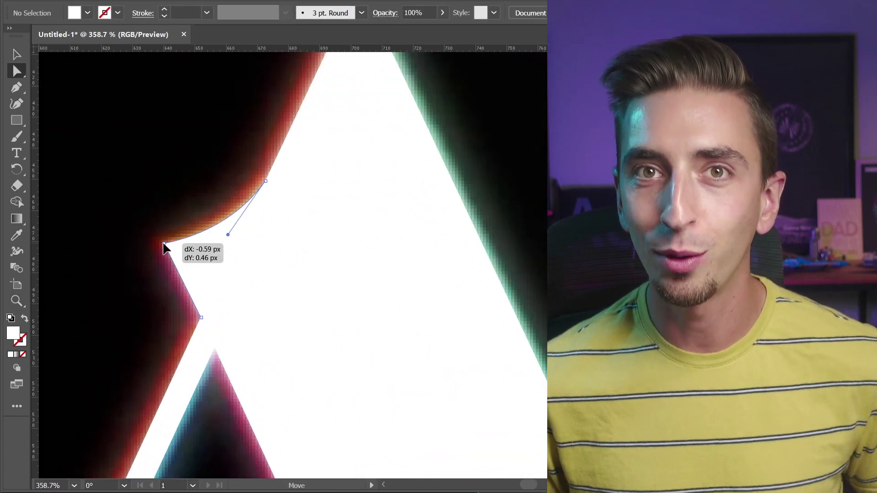
{"action": "left_click", "coordinate": [163, 246]}
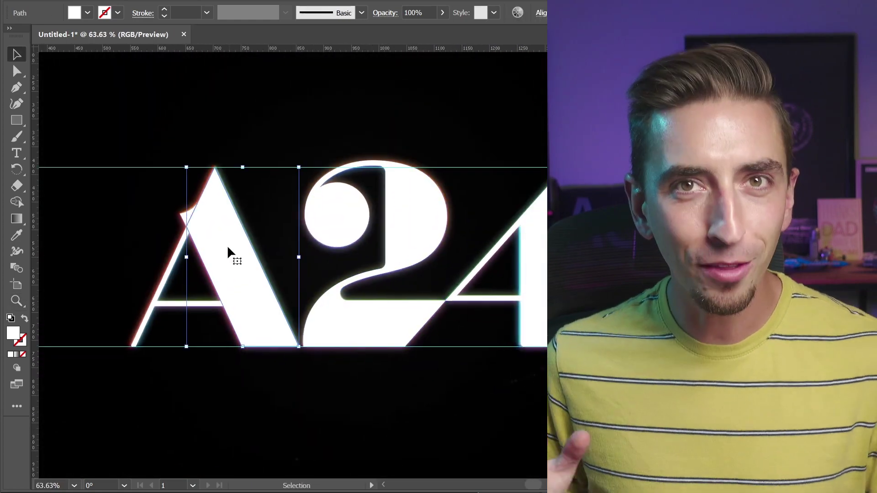
{"action": "left_click", "coordinate": [186, 210]}
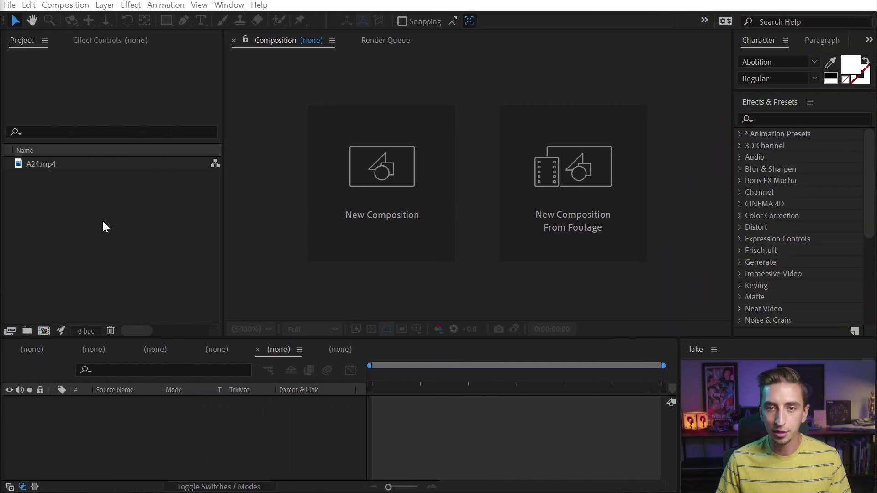
- Import A24.ai from the Graphics folder as a composition with footage dimensions at Layer Size
{"action": "left_click", "coordinate": [102, 220]}
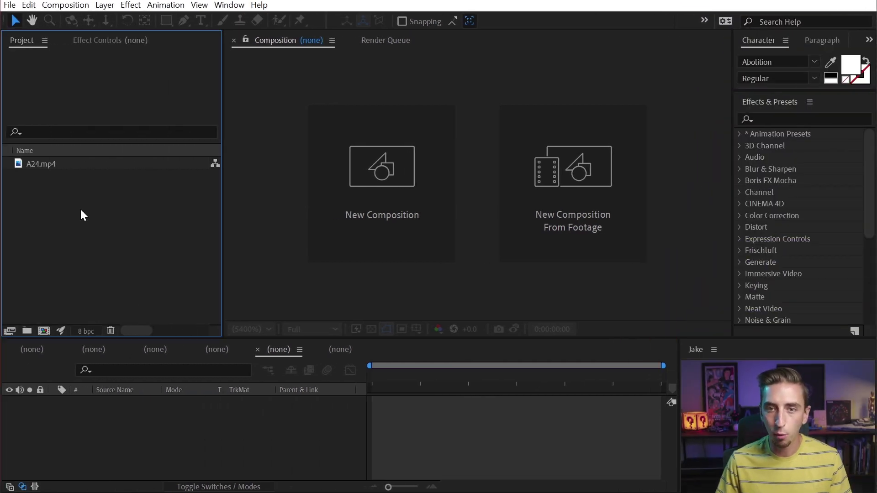
{"action": "double_click", "coordinate": [94, 198]}
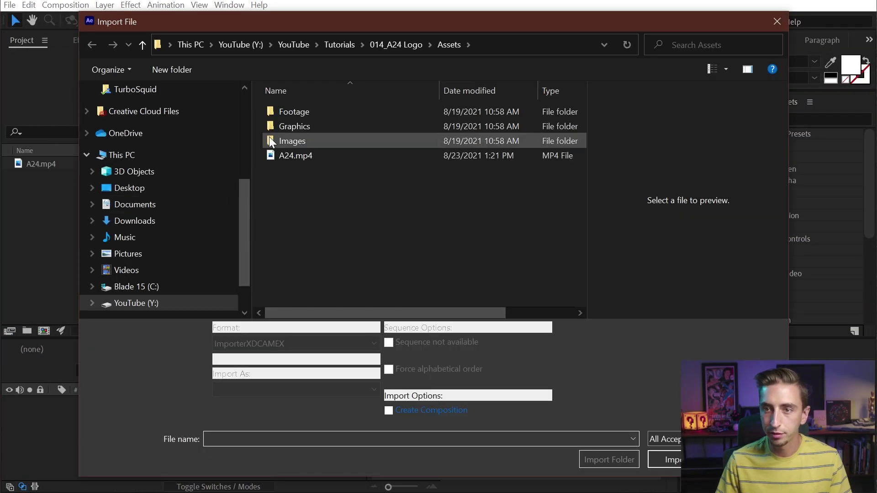
{"action": "double_click", "coordinate": [284, 119]}
{"action": "left_click", "coordinate": [286, 111]}
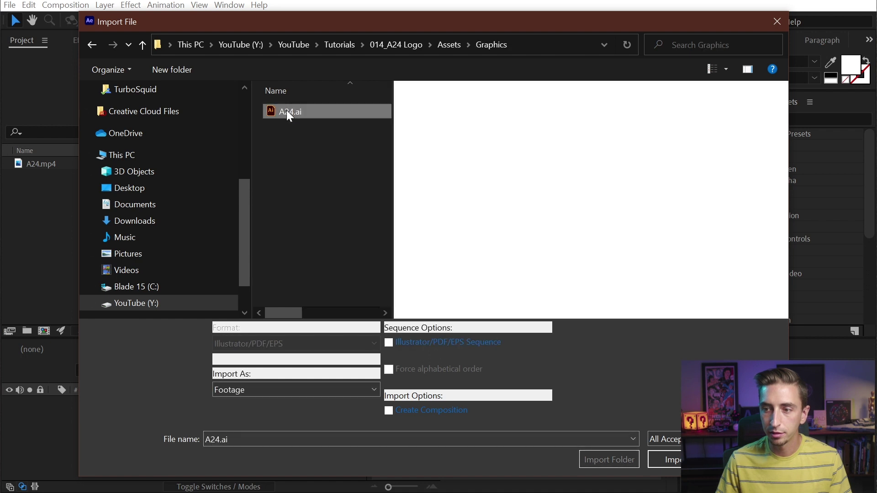
{"action": "double_click", "coordinate": [287, 111]}
{"action": "left_click", "coordinate": [265, 170]}
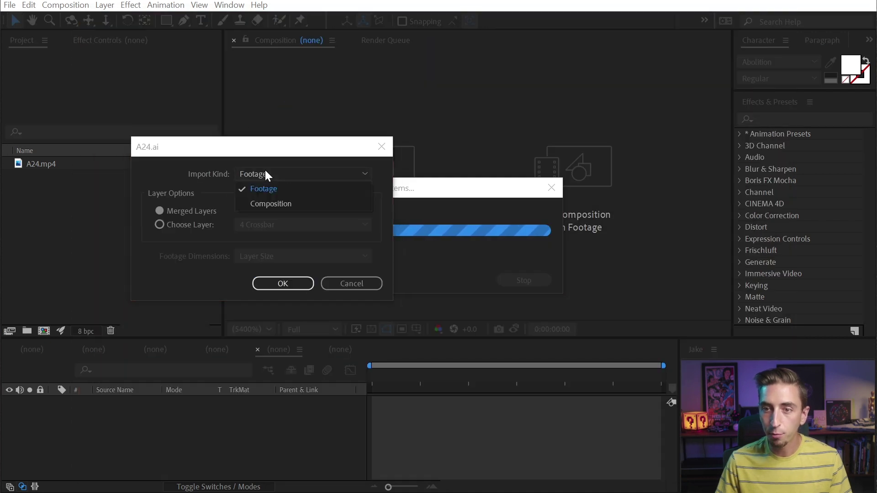
{"action": "left_click", "coordinate": [260, 202]}
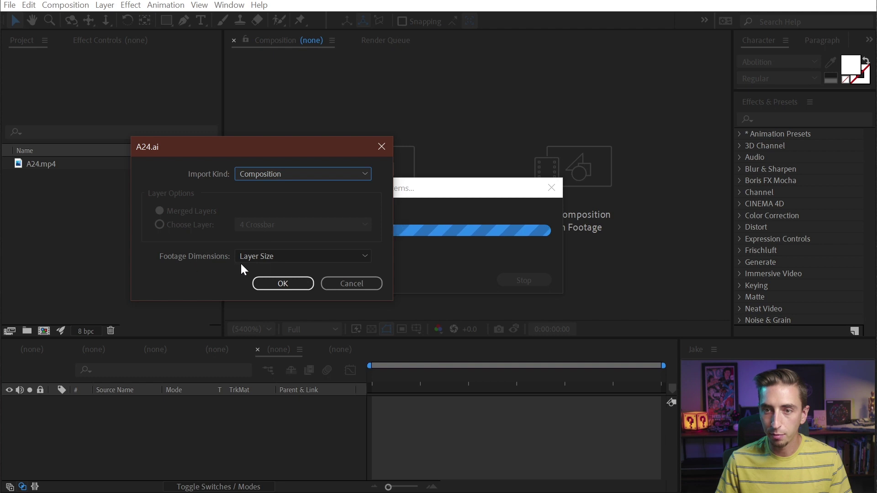
{"action": "left_click", "coordinate": [277, 282]}
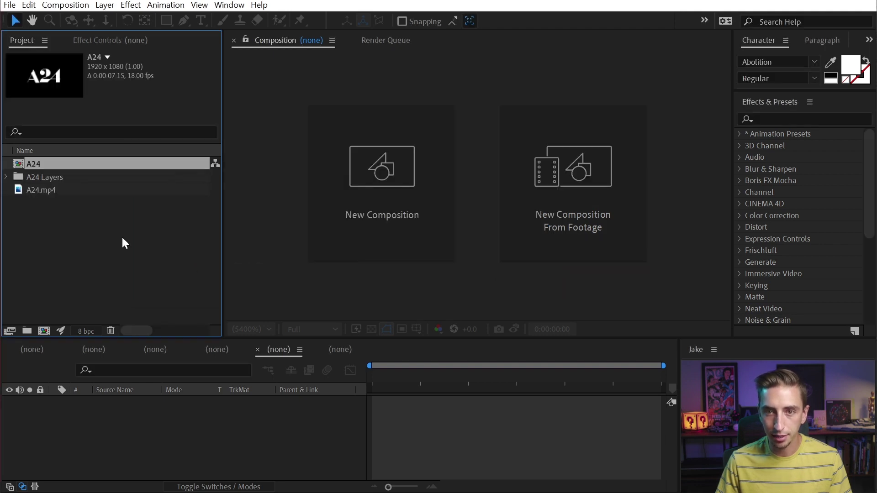
- Inspect the individual imported pieces in the A24 Layers folder and open the A24 composition
{"action": "left_click", "coordinate": [6, 177]}
{"action": "left_click", "coordinate": [70, 176]}
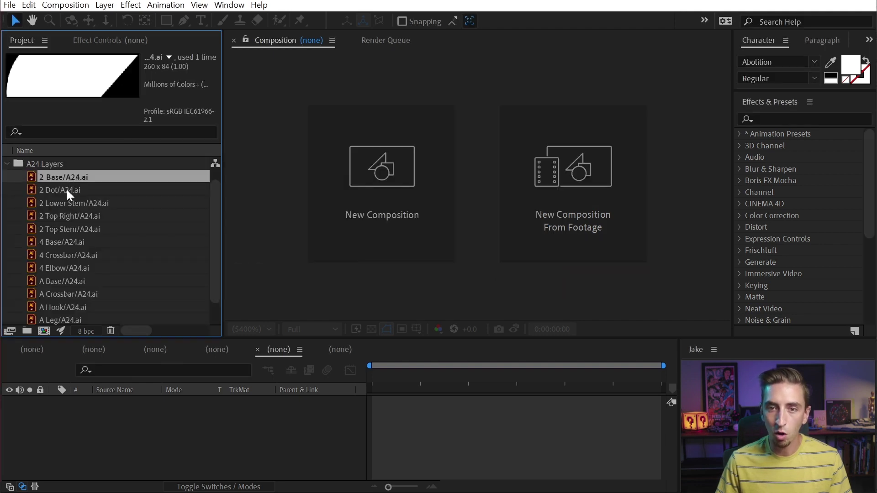
{"action": "left_click", "coordinate": [67, 189]}
{"action": "left_click", "coordinate": [68, 202]}
{"action": "left_click", "coordinate": [65, 216]}
{"action": "left_click", "coordinate": [67, 242]}
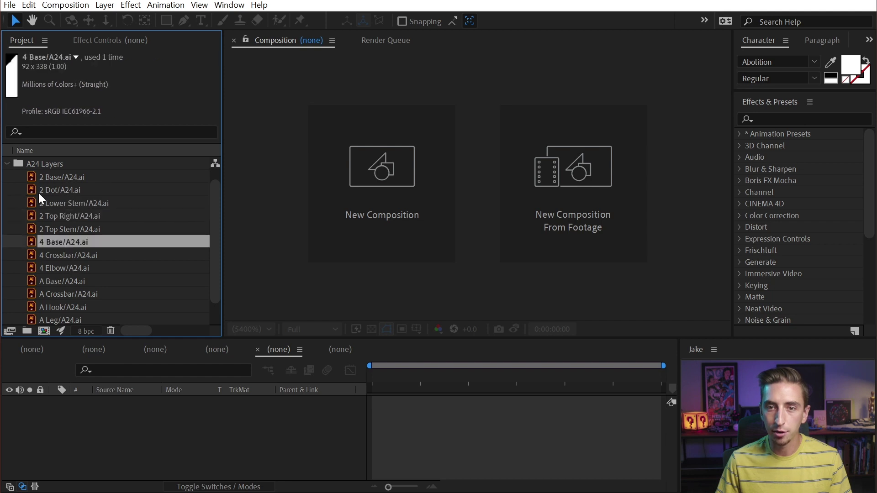
{"action": "left_click", "coordinate": [6, 164]}
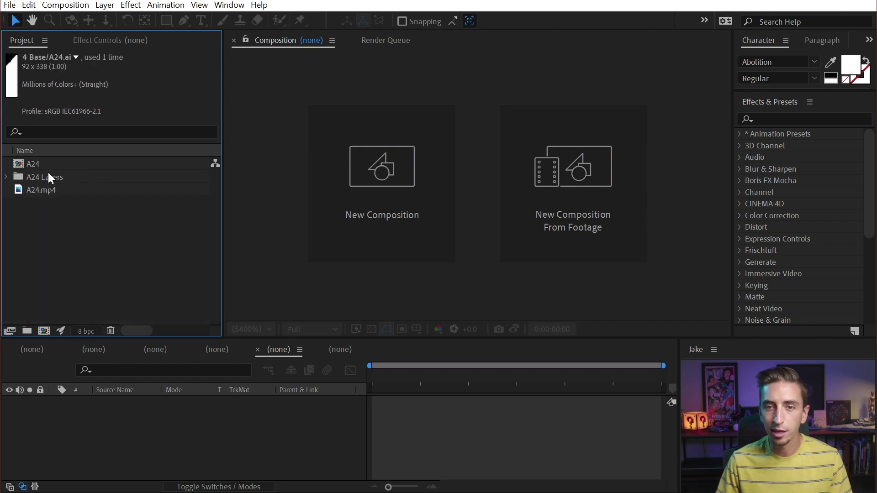
{"action": "double_click", "coordinate": [44, 164]}
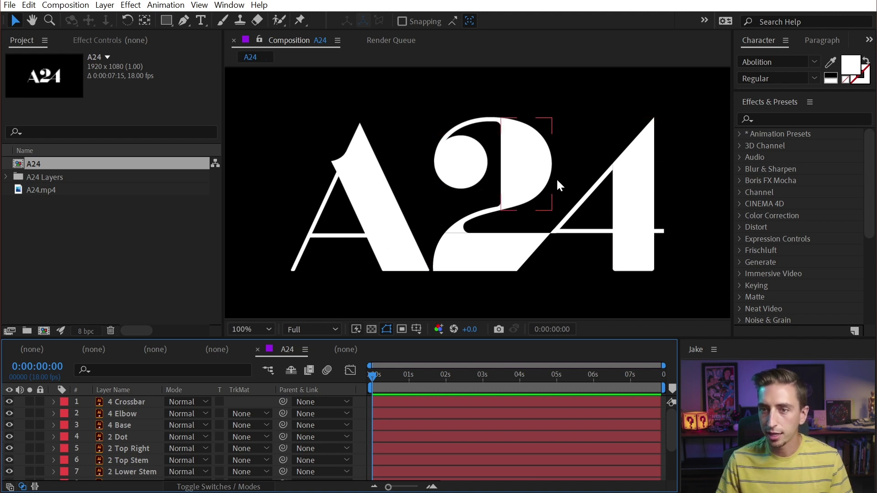
- Create a new composition from the A24.mp4 footage and name it A24-Recreation
{"action": "left_click", "coordinate": [37, 188]}
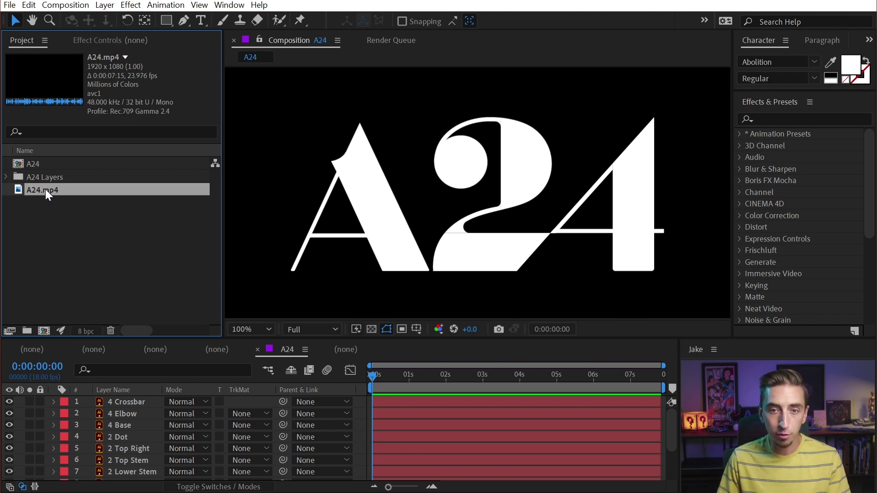
{"action": "left_click_drag", "start_coordinate": [34, 189], "coordinate": [49, 298]}
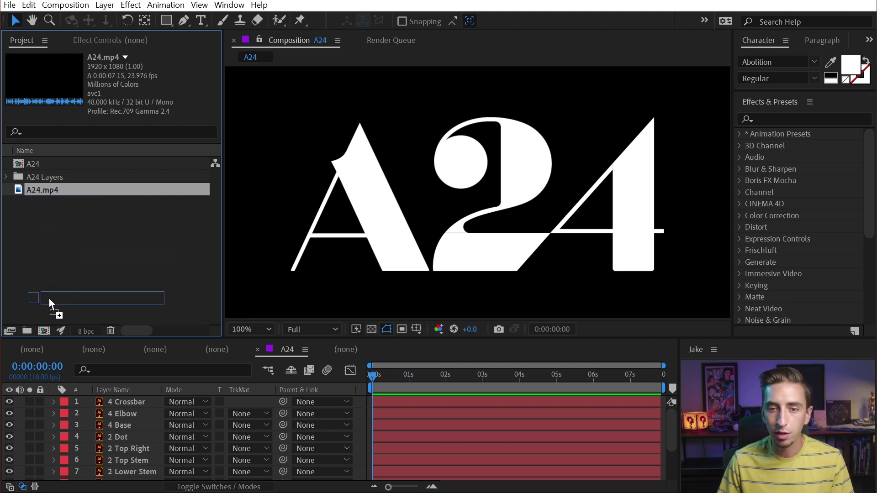
{"action": "left_click_drag", "start_coordinate": [45, 330], "coordinate": [46, 330]}
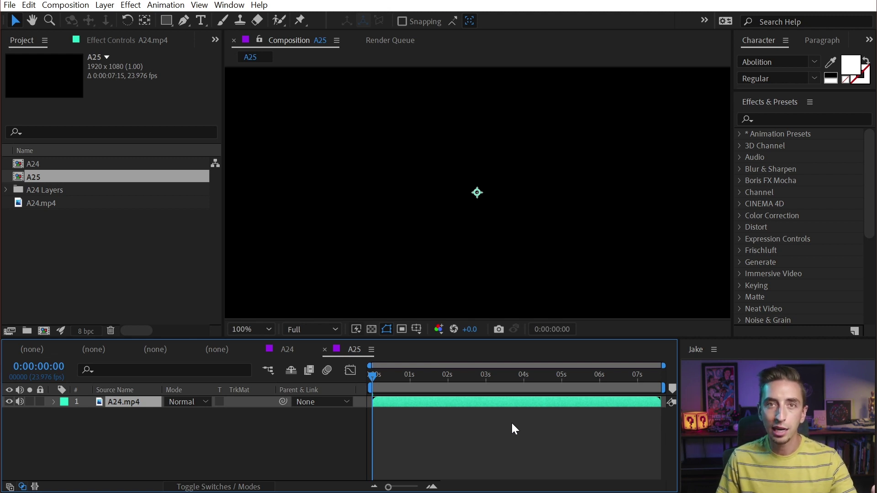
{"action": "left_click", "coordinate": [54, 179]}
{"action": "key", "text": "Return"}
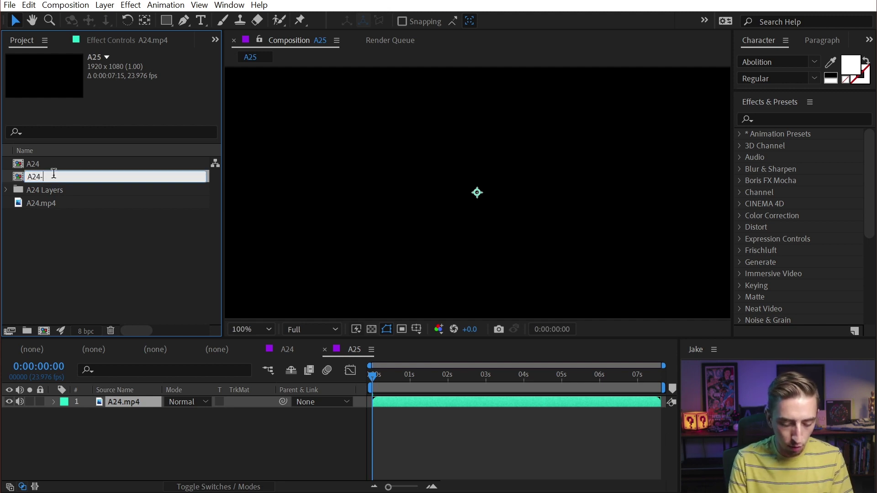
{"action": "type", "text": "A24-Recreation"}
{"action": "key", "text": "Return"}
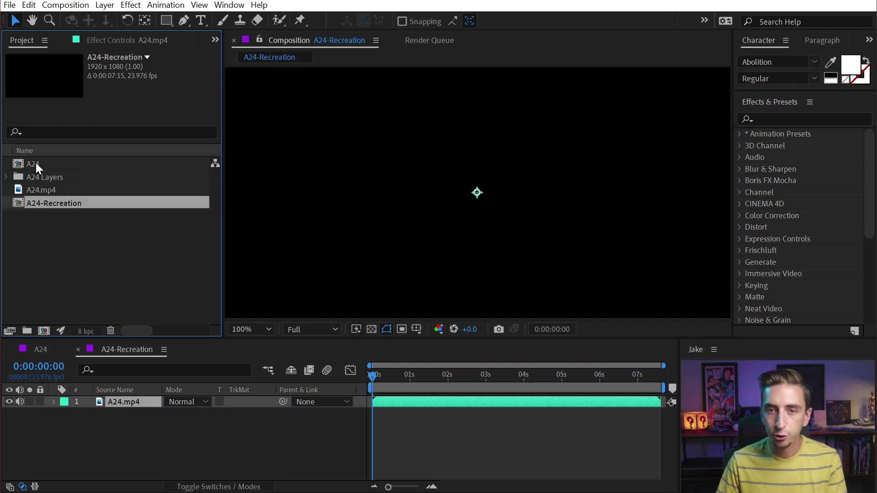
- Rename the imported A24 composition as A24-Illustrator
{"action": "left_click", "coordinate": [34, 163]}
{"action": "key", "text": "Return"}
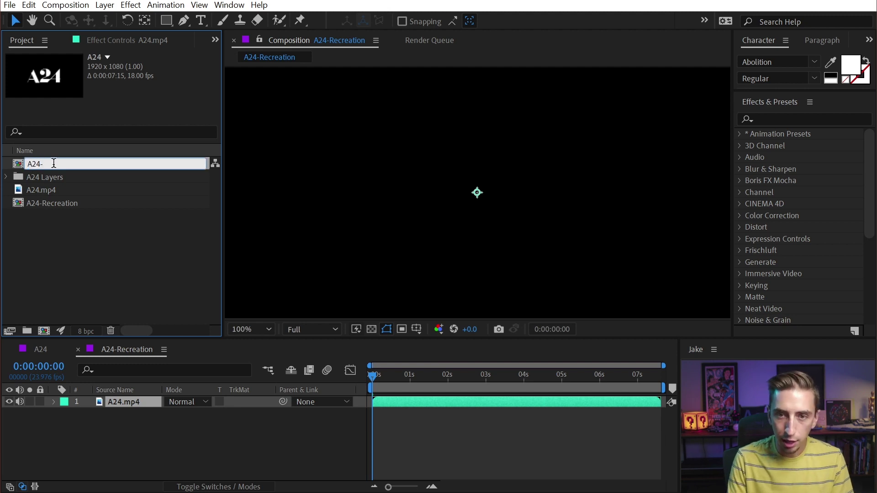
{"action": "type", "text": "A24-Illustrator"}
{"action": "key", "text": "Return"}
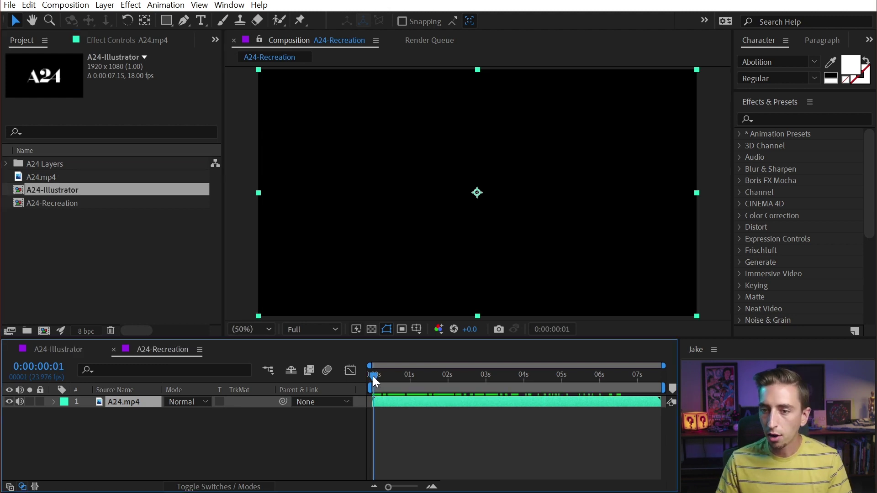
- Scrub through the A24.mp4 reference to examine how the letter pieces and their coloured trails move
{"action": "left_click_drag", "start_coordinate": [372, 376], "coordinate": [341, 394]}
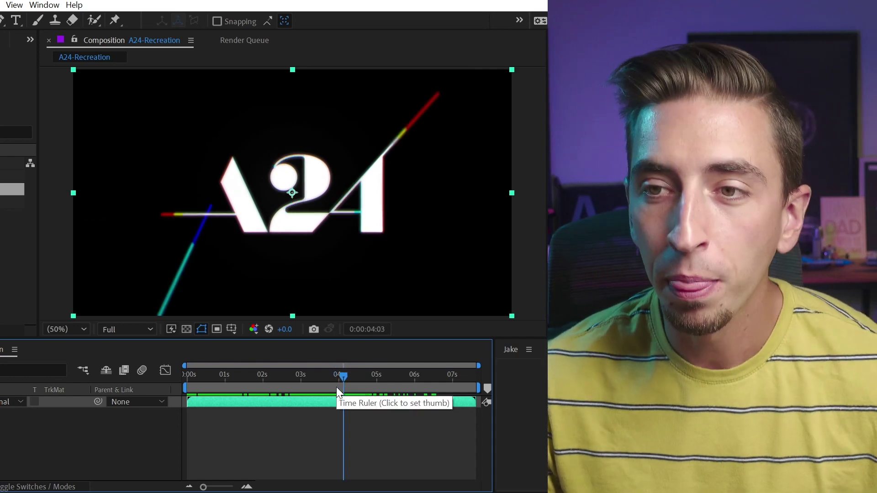
{"action": "left_click_drag", "start_coordinate": [330, 375], "coordinate": [435, 407]}
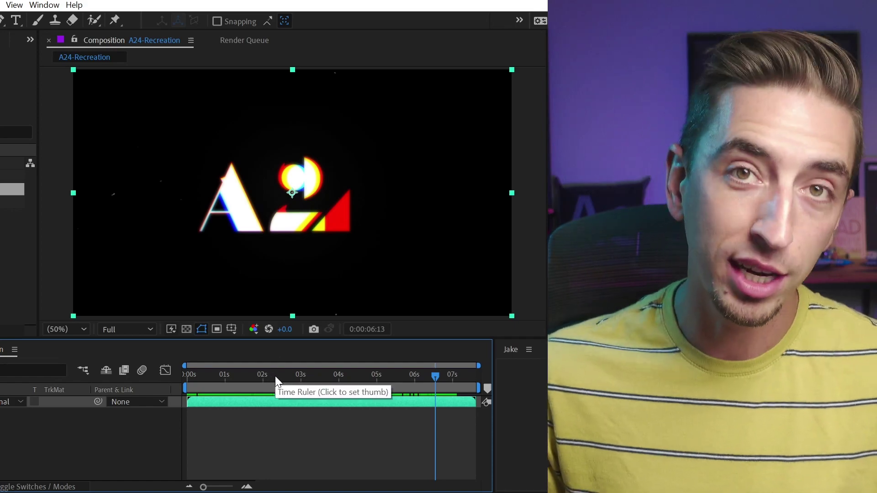
{"action": "left_click_drag", "start_coordinate": [434, 385], "coordinate": [354, 406]}
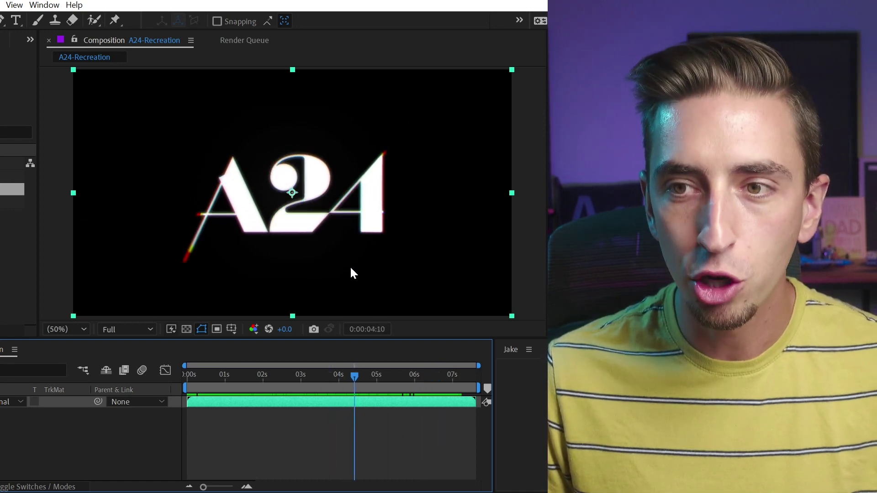
{"action": "left_click_drag", "start_coordinate": [257, 377], "coordinate": [229, 376]}
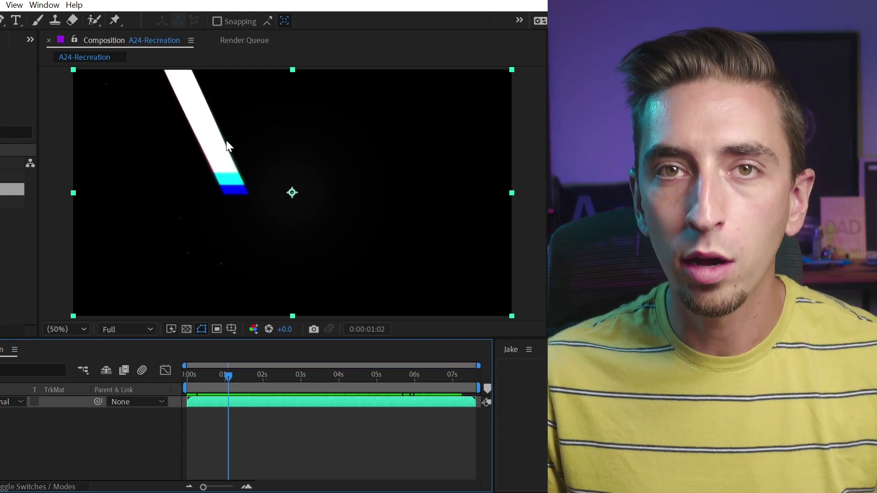
{"action": "mouse_move", "coordinate": [231, 382]}
{"action": "left_mouse_down"}
{"action": "mouse_move", "coordinate": [215, 386]}
{"action": "mouse_move", "coordinate": [249, 383]}
{"action": "left_mouse_up"}
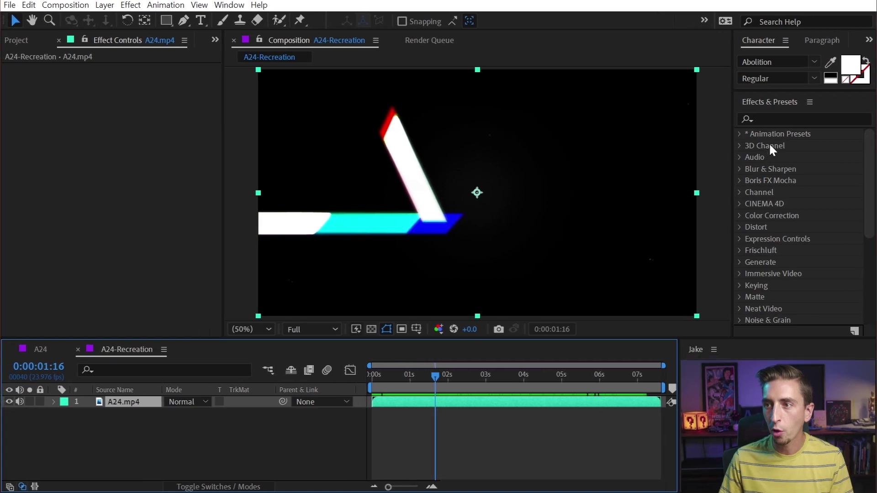
- Apply Color Key to the A24.mp4 layer with white as key colour, Color Tolerance 48 and Edge Feather 3.5
{"action": "left_click", "coordinate": [782, 119]}
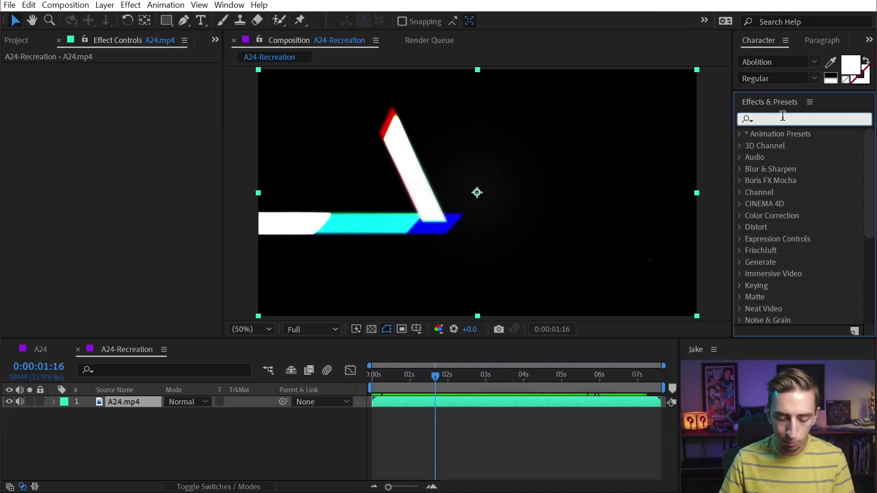
{"action": "type", "text": "color key"}
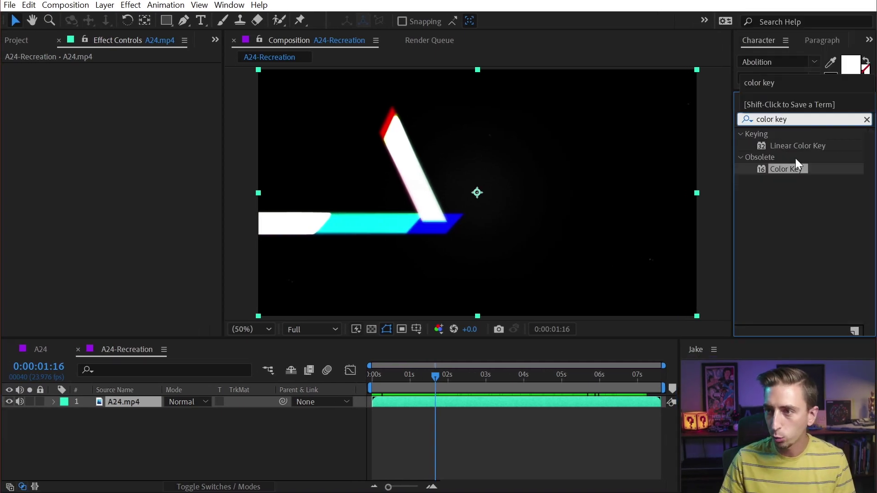
{"action": "left_click_drag", "start_coordinate": [795, 164], "coordinate": [452, 403]}
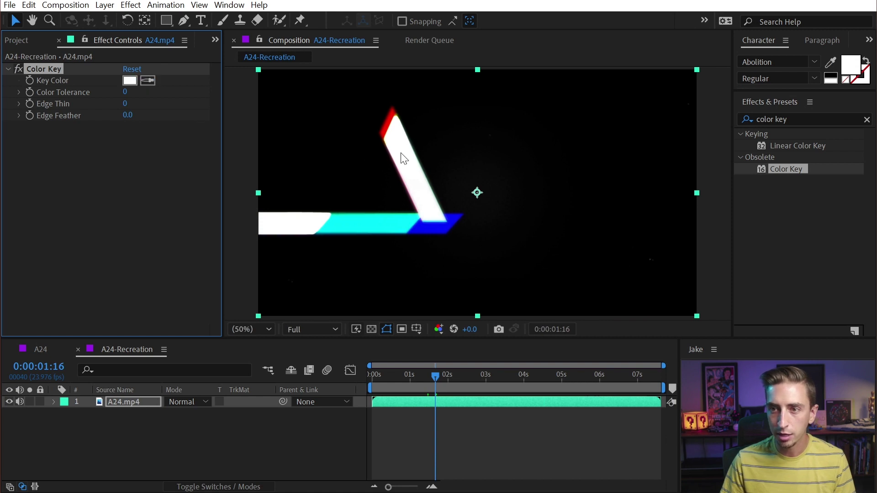
{"action": "left_click_drag", "start_coordinate": [124, 92], "coordinate": [147, 92]}
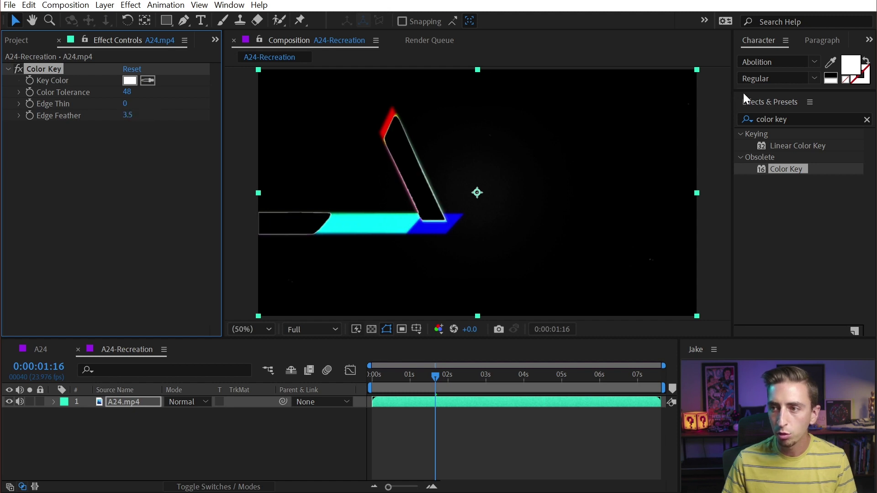
- Apply the Invert effect below Color Key on the A24.mp4 layer and set its channel to Alpha
{"action": "left_click", "coordinate": [767, 119]}
{"action": "type", "text": "invert"}
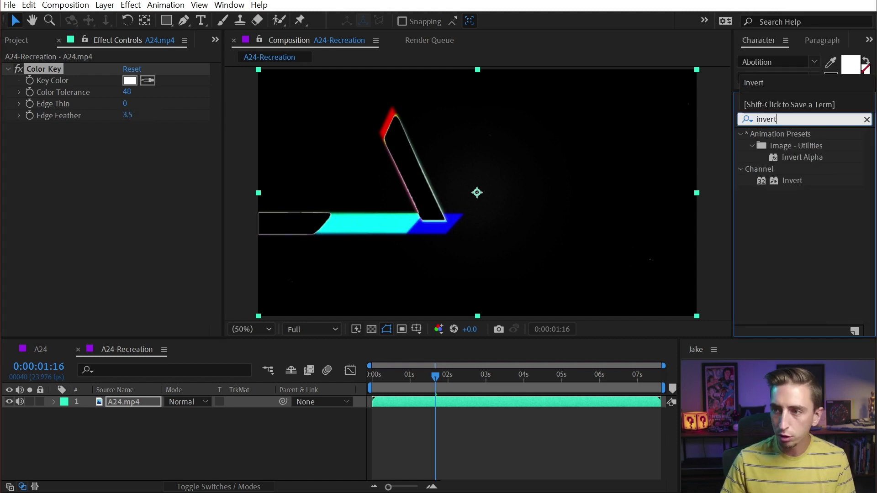
{"action": "left_click_drag", "start_coordinate": [788, 183], "coordinate": [209, 145]}
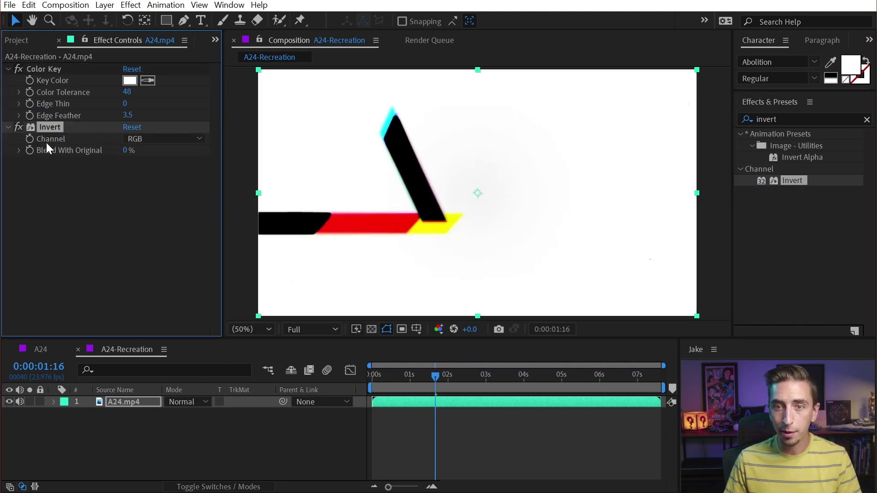
{"action": "left_click", "coordinate": [157, 137]}
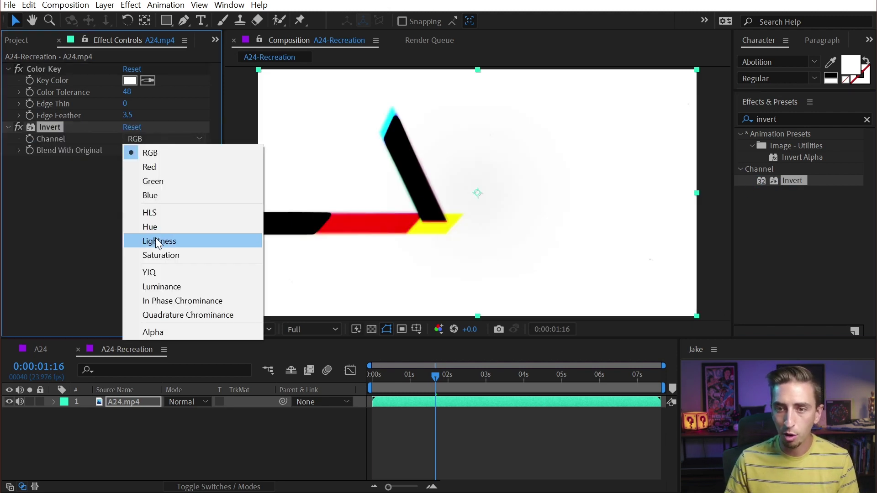
{"action": "left_click", "coordinate": [166, 328]}
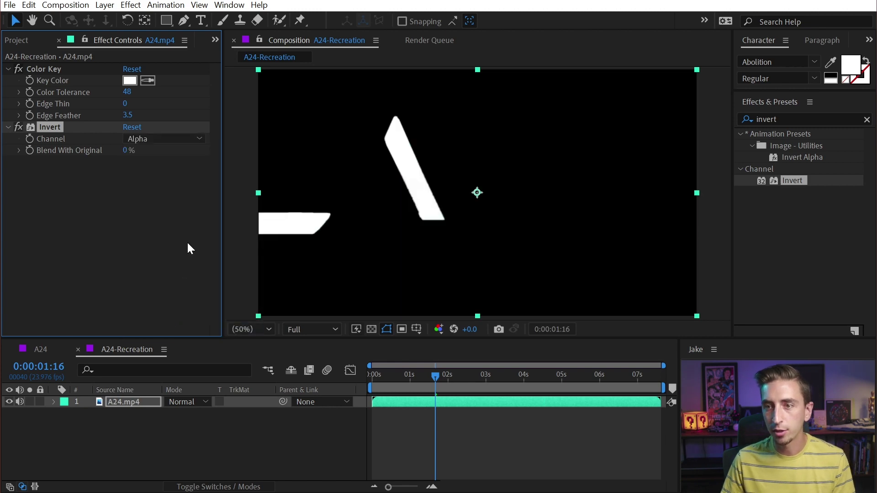
- Check the key over the transparency grid and at other frames, refining Color Tolerance to 198 and Edge Feather to 1.1
{"action": "left_click", "coordinate": [375, 329]}
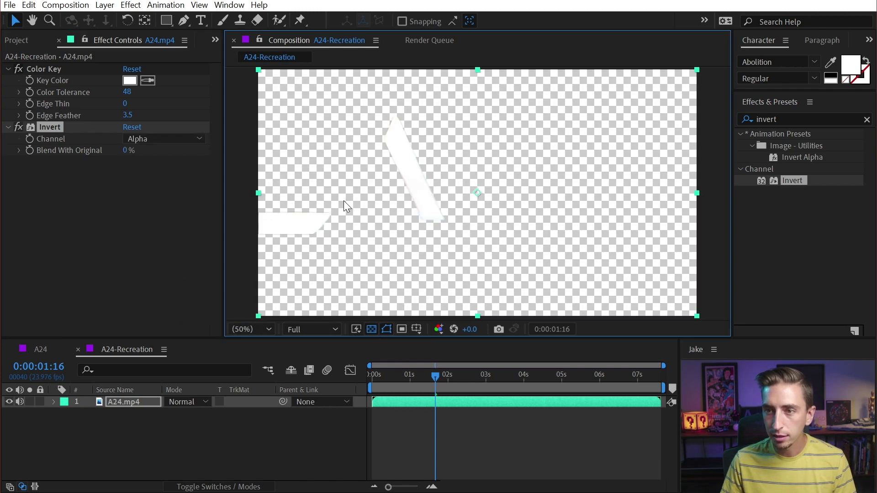
{"action": "left_click_drag", "start_coordinate": [434, 384], "coordinate": [544, 375]}
{"action": "left_click", "coordinate": [368, 329]}
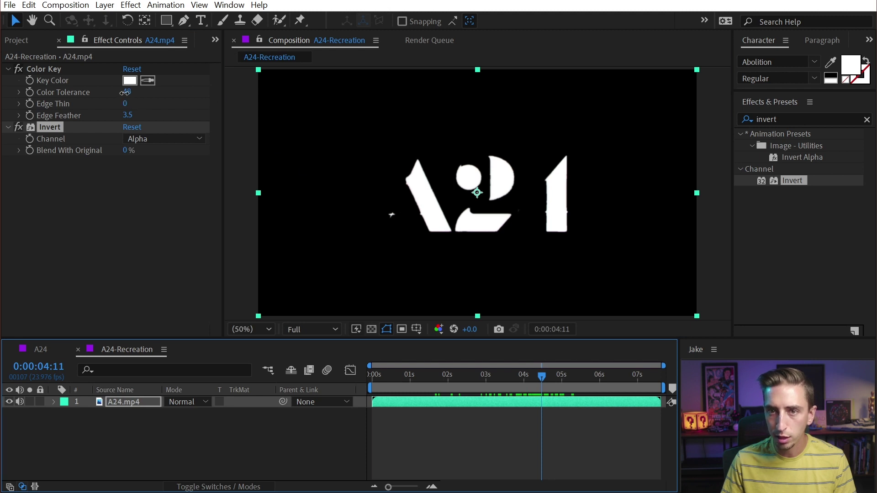
{"action": "left_click_drag", "start_coordinate": [124, 92], "coordinate": [167, 93]}
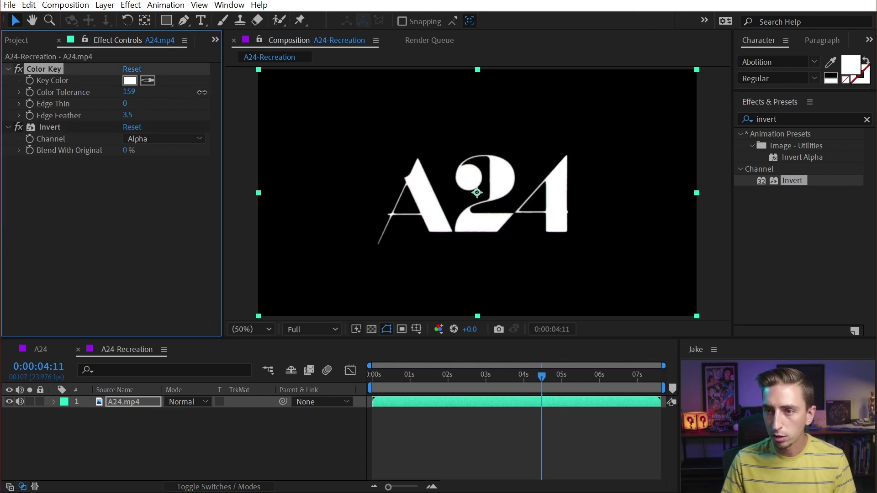
{"action": "left_click_drag", "start_coordinate": [558, 375], "coordinate": [465, 377]}
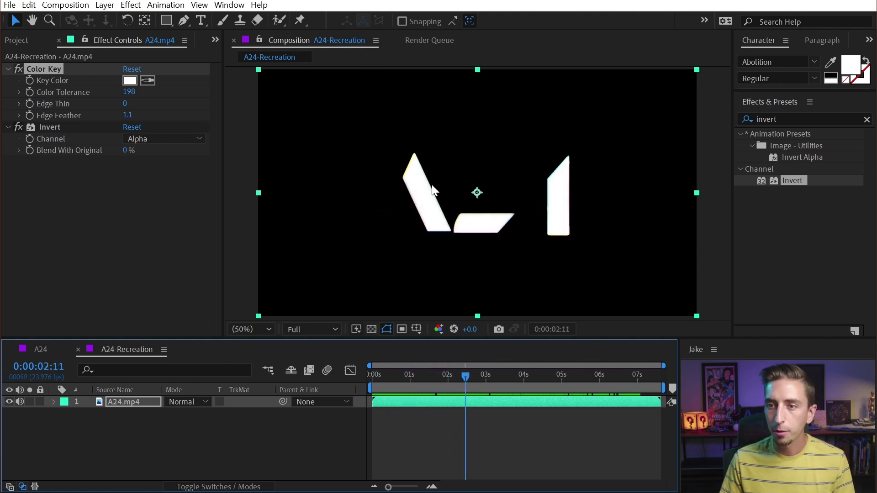
- Open the A24-Illustrator composition, convert all its Illustrator layers to shape layers, and group the resulting outline layers at the stack's top
{"action": "left_click", "coordinate": [25, 42]}
{"action": "double_click", "coordinate": [53, 191]}
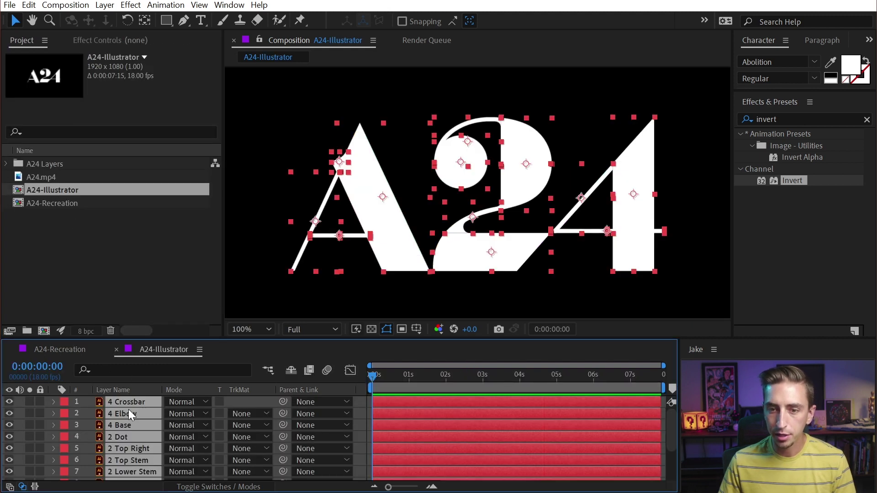
{"action": "right_click", "coordinate": [353, 140]}
{"action": "mouse_move", "coordinate": [409, 408]}
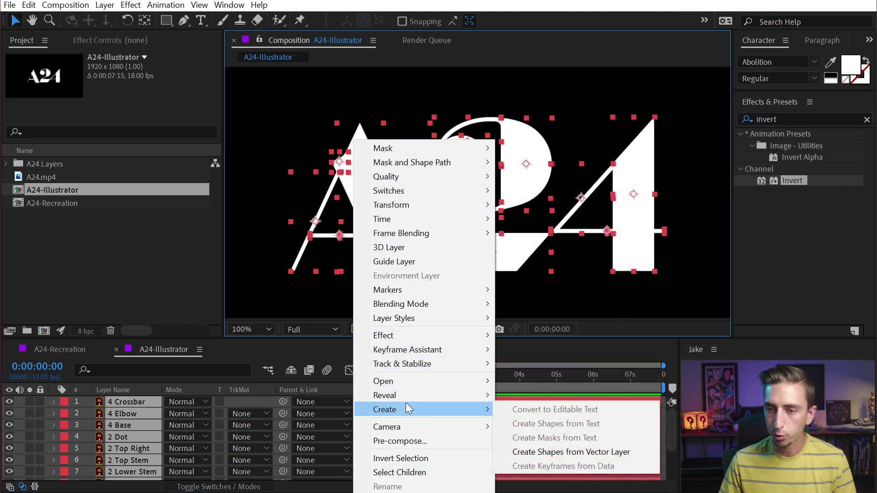
{"action": "left_click", "coordinate": [551, 452]}
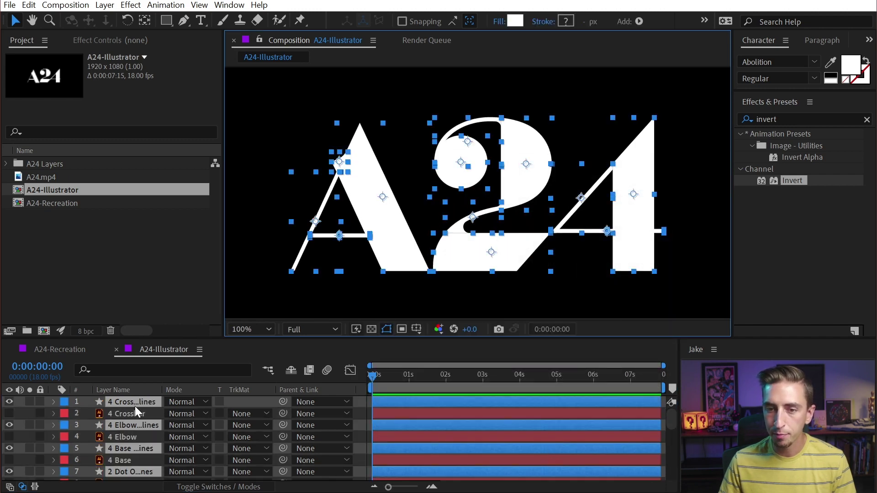
{"action": "left_click_drag", "start_coordinate": [138, 424], "coordinate": [236, 389]}
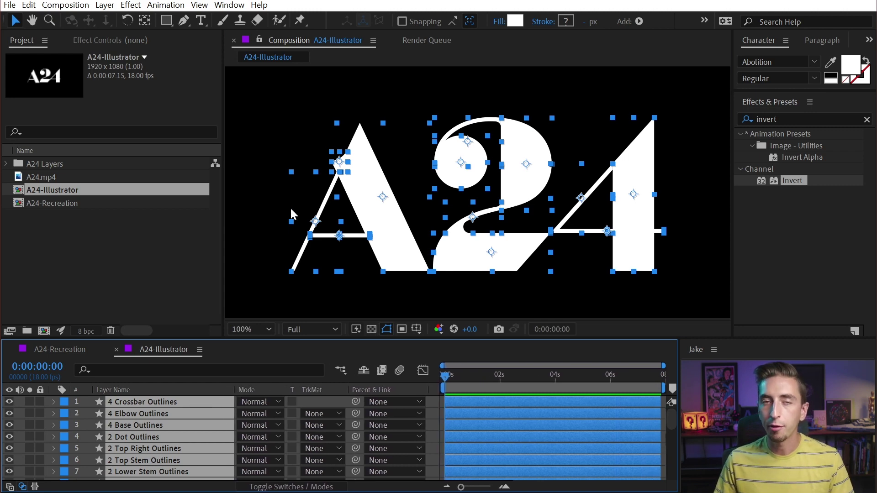
- Remove "Outlines" from the names of the lowest two shape layers so they read A Base and A Leg
{"action": "scroll", "coordinate": [160, 433], "scroll_direction": "down", "scroll_amount": 3}
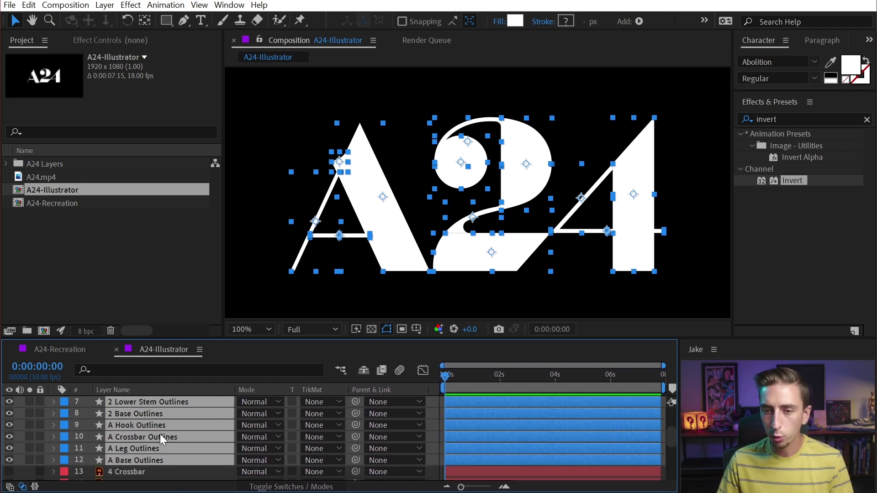
{"action": "left_click", "coordinate": [157, 469]}
{"action": "left_click", "coordinate": [157, 462]}
{"action": "key", "text": "Return"}
{"action": "double_click", "coordinate": [151, 459]}
{"action": "key", "text": "BackSpace"}
{"action": "key", "text": "Return"}
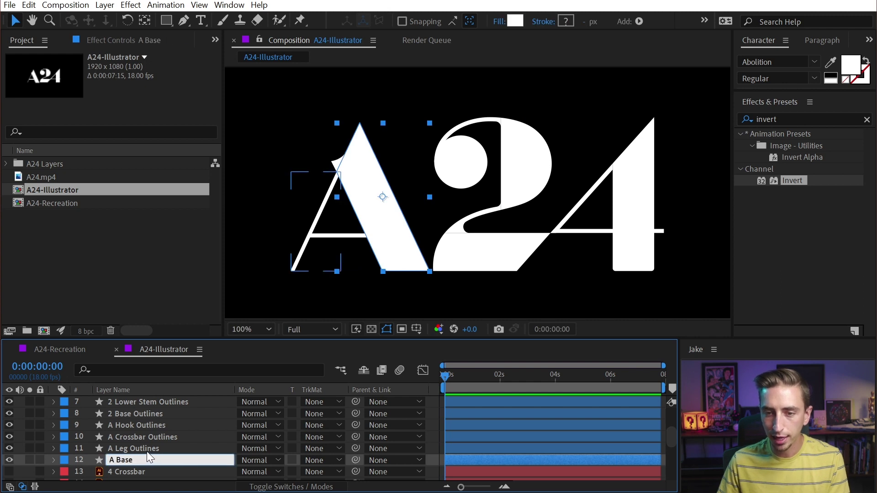
{"action": "left_click", "coordinate": [143, 448]}
{"action": "key", "text": "Return"}
{"action": "double_click", "coordinate": [146, 448]}
{"action": "key", "text": "BackSpace"}
{"action": "key", "text": "Return"}
- Remove "Outlines" from the remaining shape layer names, from A Crossbar and A Hook up to 4 Crossbar
{"action": "left_click", "coordinate": [157, 438]}
{"action": "key", "text": "Return"}
{"action": "double_click", "coordinate": [159, 437]}
{"action": "key", "text": "BackSpace"}
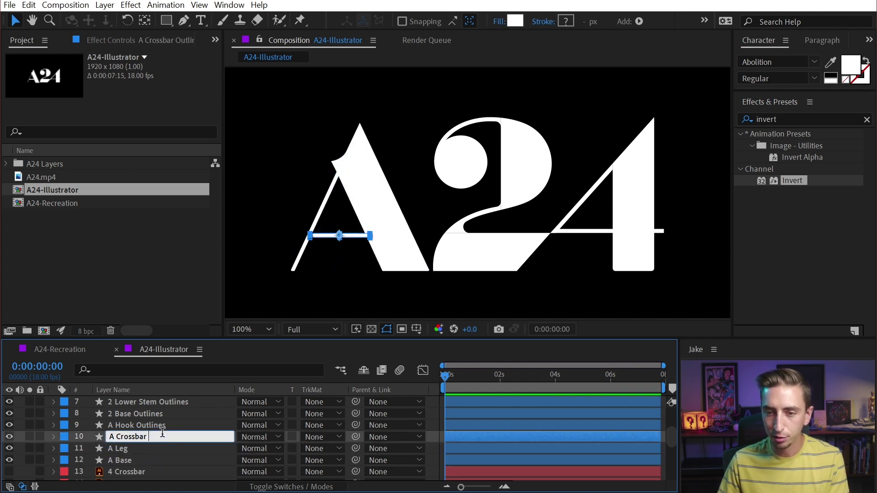
{"action": "left_click", "coordinate": [155, 426]}
{"action": "key", "text": "Return"}
{"action": "double_click", "coordinate": [153, 425]}
{"action": "key", "text": "BackSpace"}
{"action": "left_click", "coordinate": [152, 412]}
{"action": "double_click", "coordinate": [160, 402]}
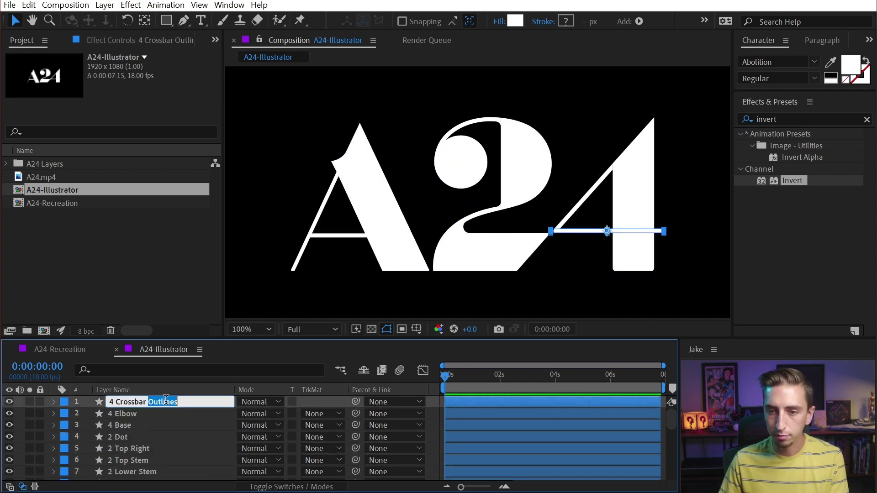
{"action": "key", "text": "BackSpace"}
{"action": "key", "text": "Return"}
- Copy all twelve shape layers, from 4 Crossbar to A Base, into the A24-Recreation composition
{"action": "scroll", "coordinate": [157, 424], "scroll_direction": "down", "scroll_amount": 3}
{"action": "left_click", "coordinate": [132, 426], "text": "shift"}
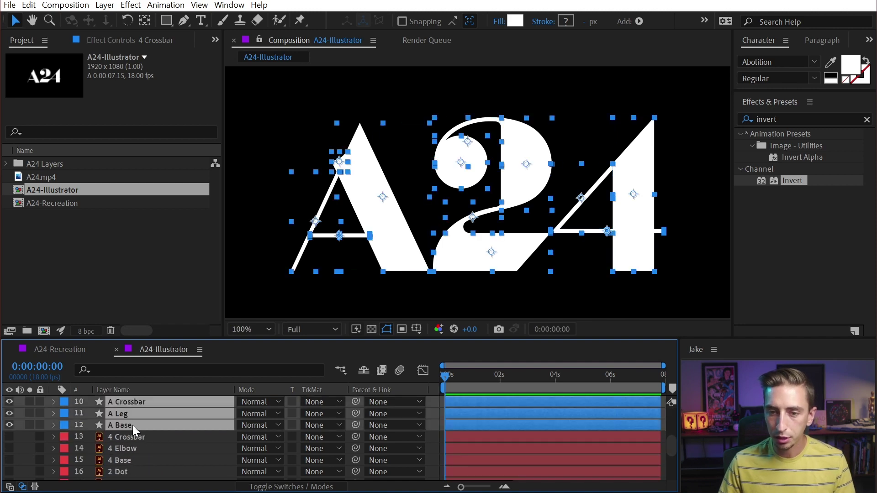
{"action": "key", "text": "ctrl+c"}
{"action": "left_click", "coordinate": [69, 348]}
{"action": "key", "text": "ctrl+v"}
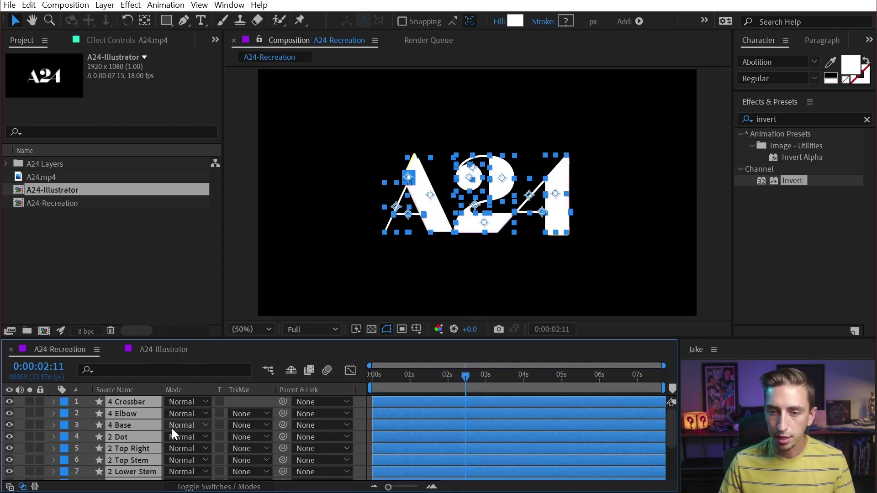
{"action": "key", "text": "ctrl+shift+a"}
- Assign a different label colour to the 4 Crossbar, 4 Elbow and 4 Base layers
{"action": "left_click", "coordinate": [125, 402]}
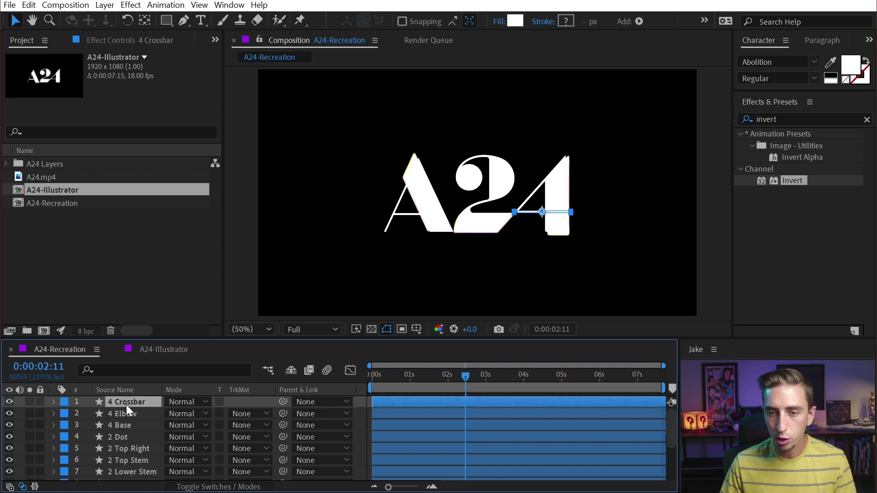
{"action": "left_click", "coordinate": [125, 426], "text": "shift"}
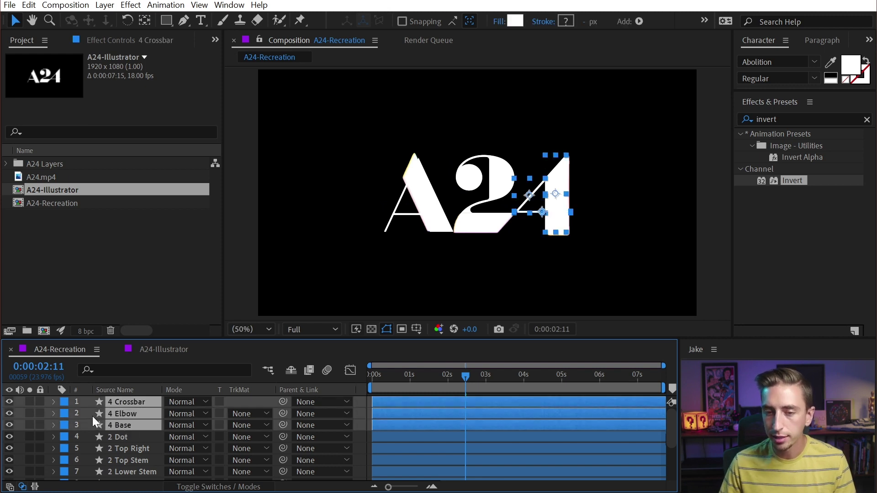
{"action": "left_click", "coordinate": [65, 404]}
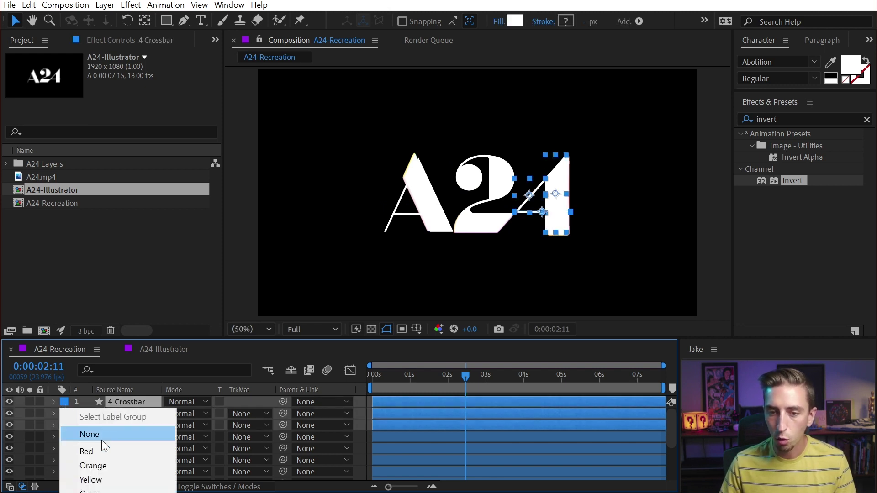
{"action": "left_click", "coordinate": [114, 479]}
- Set the label colour of the five "2" layers, from 2 Dot to 2 Base, to Magenta
{"action": "left_click", "coordinate": [128, 437]}
{"action": "scroll", "coordinate": [133, 443], "scroll_direction": "down", "scroll_amount": 1}
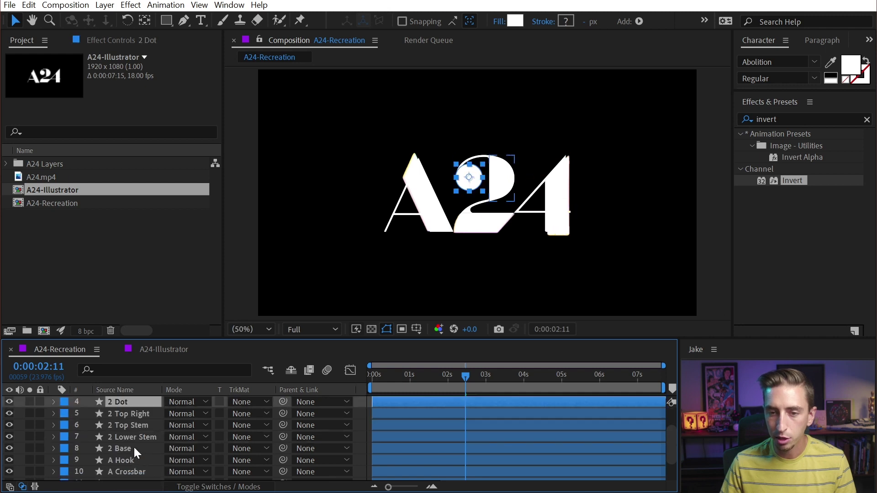
{"action": "left_click", "coordinate": [125, 448], "text": "shift"}
{"action": "left_click", "coordinate": [64, 425]}
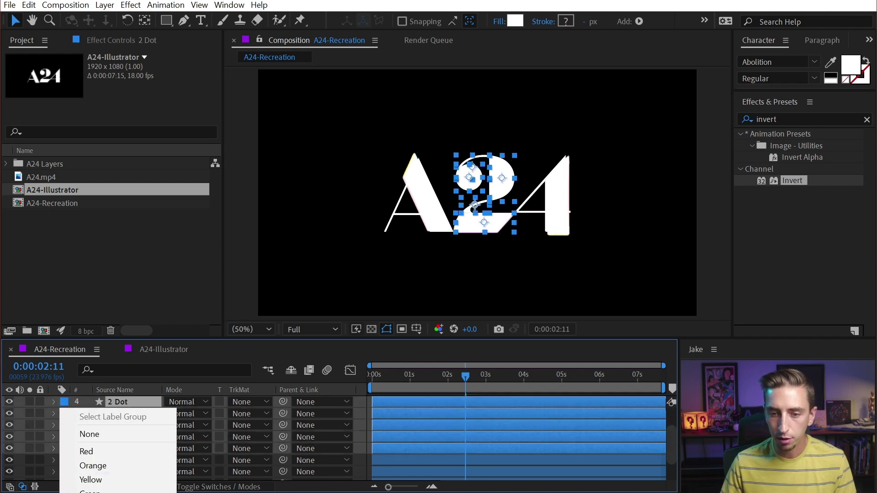
{"action": "left_click", "coordinate": [132, 473]}
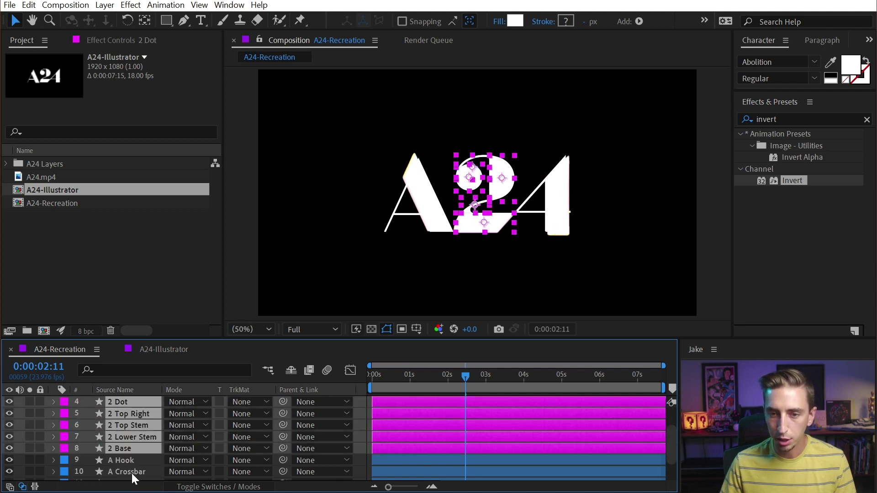
- Select the four "A" layers and view the label colour preferences, closing them without changes
{"action": "scroll", "coordinate": [115, 414], "scroll_direction": "down", "scroll_amount": 1}
{"action": "left_click", "coordinate": [122, 429]}
{"action": "left_click", "coordinate": [127, 462], "text": "shift"}
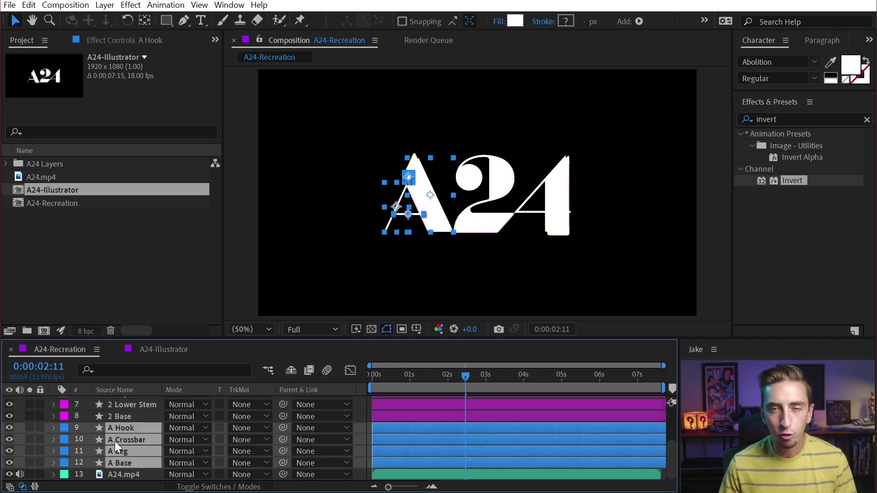
{"action": "left_click", "coordinate": [29, 5]}
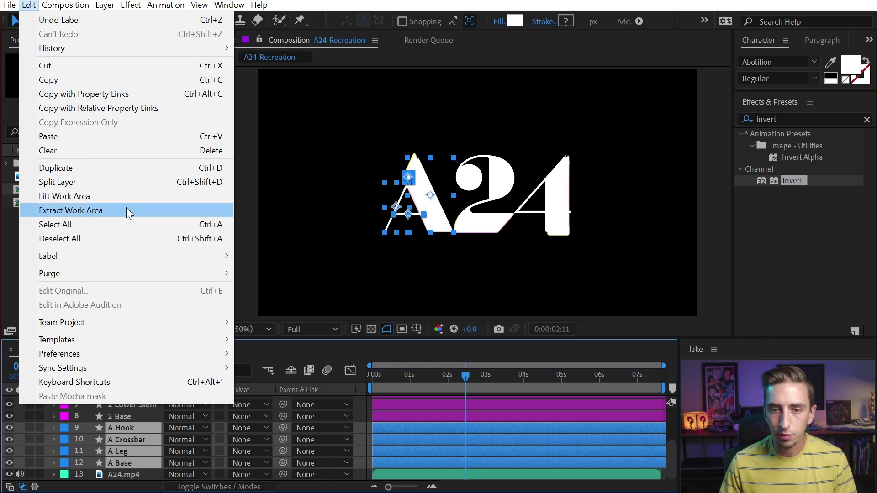
{"action": "mouse_move", "coordinate": [137, 353]}
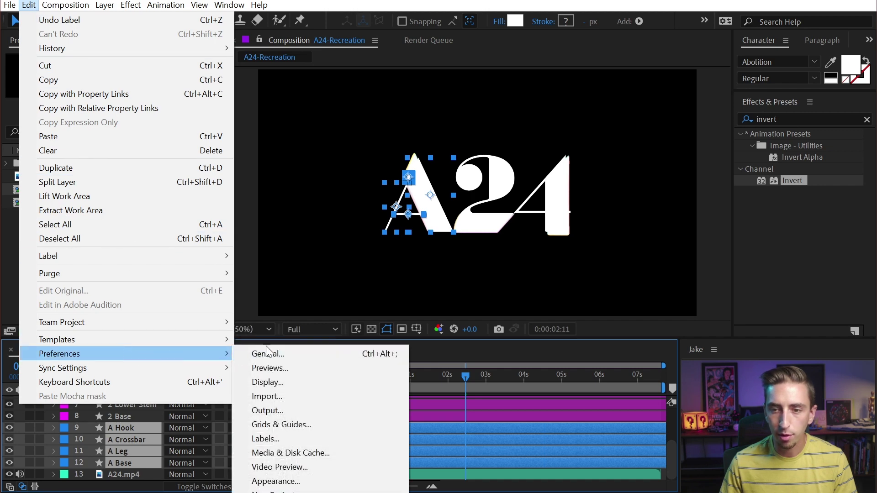
{"action": "left_click", "coordinate": [302, 439]}
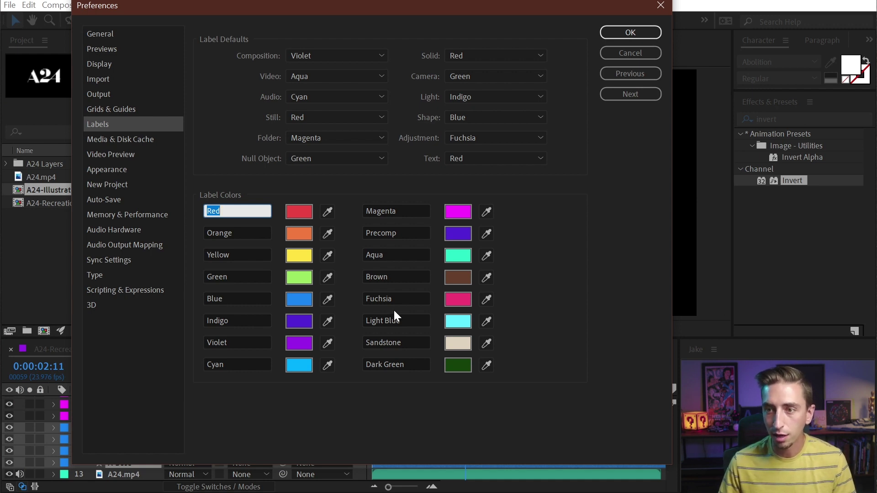
{"action": "left_click", "coordinate": [646, 52]}
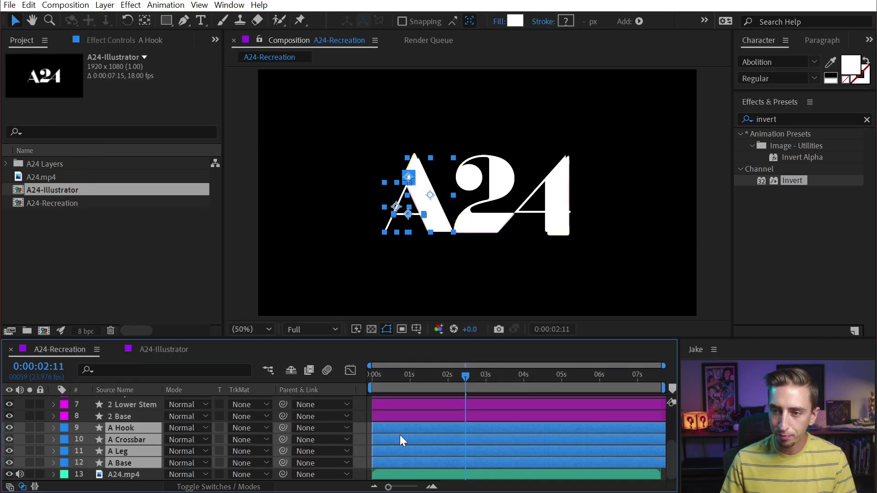
- Solo the A24.mp4 reference and the A Base layer, scrub through the motion, and set the current time to 0:00:03:00
{"action": "left_click", "coordinate": [363, 427]}
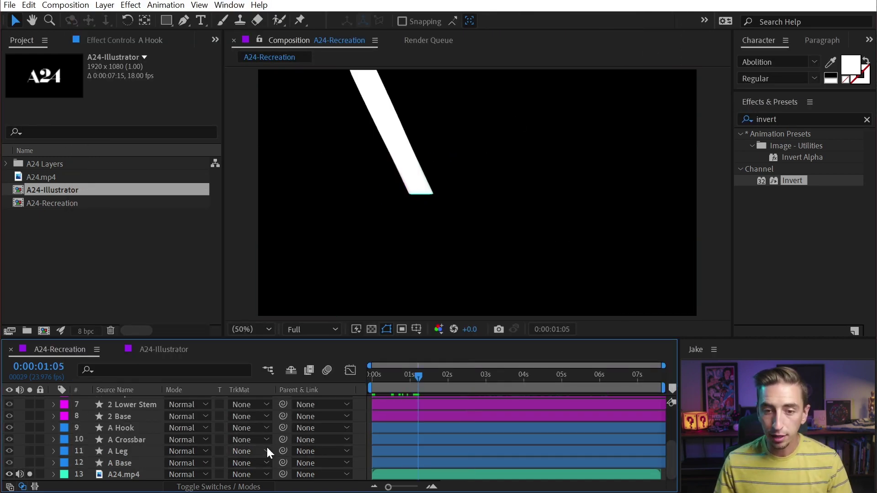
{"action": "left_click_drag", "start_coordinate": [417, 376], "coordinate": [522, 379]}
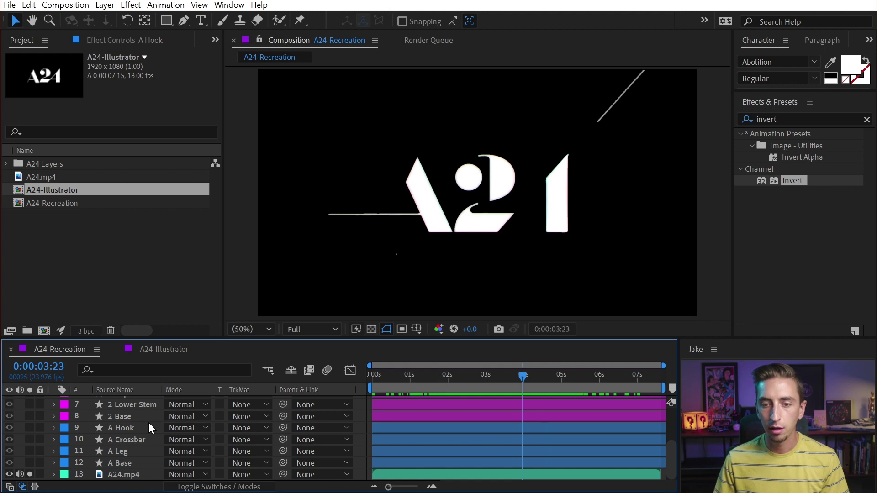
{"action": "left_click", "coordinate": [32, 462]}
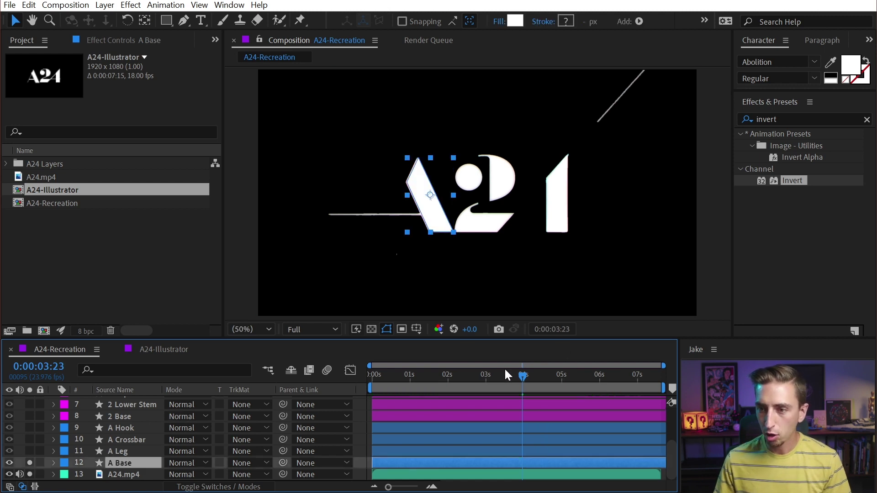
{"action": "left_click_drag", "start_coordinate": [507, 374], "coordinate": [486, 387]}
- Add a null object to A24-Recreation and move it over the A's thick diagonal
{"action": "left_click", "coordinate": [104, 6]}
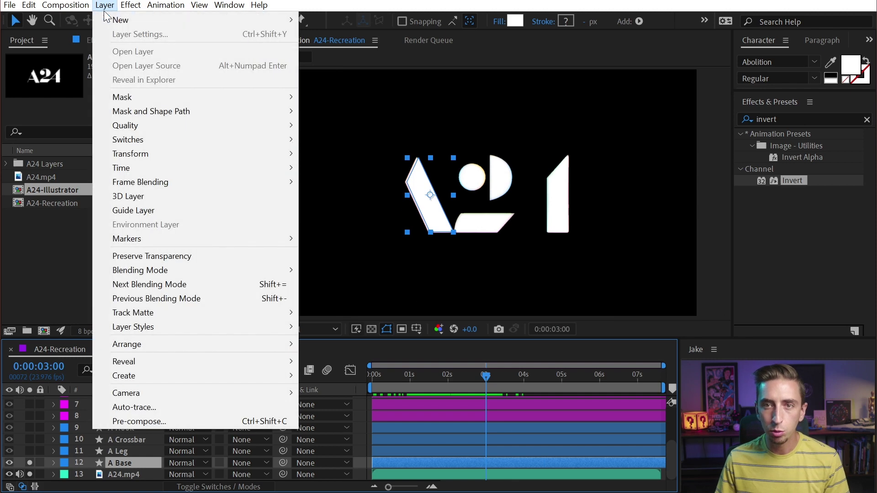
{"action": "mouse_move", "coordinate": [167, 21]}
{"action": "left_click", "coordinate": [371, 79]}
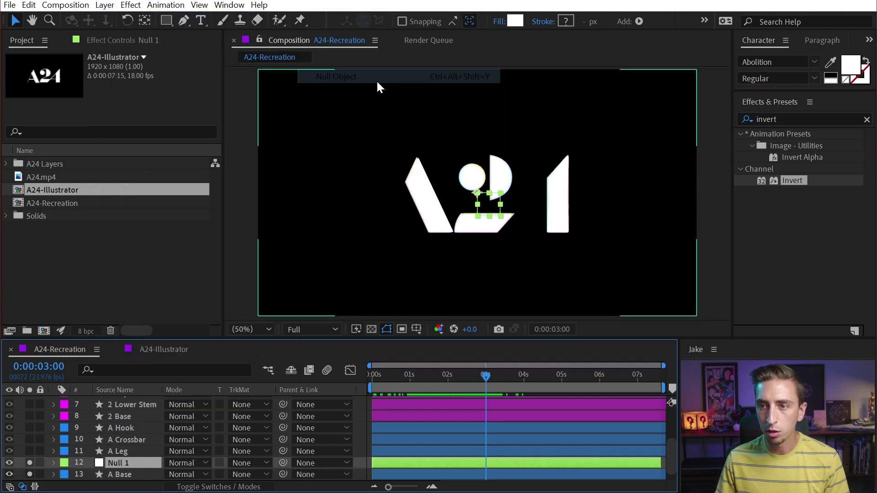
{"action": "left_click_drag", "start_coordinate": [479, 199], "coordinate": [412, 203]}
- Unsolo the A24.mp4 layer and snap Null 1's anchor point onto the leftmost corner of the A Base shape
{"action": "left_click", "coordinate": [416, 171]}
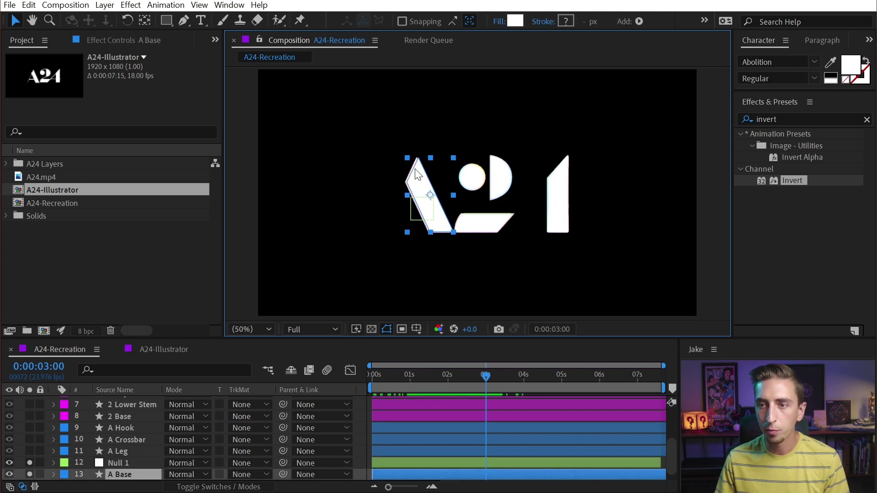
{"action": "scroll", "coordinate": [36, 466], "scroll_direction": "down", "scroll_amount": 1}
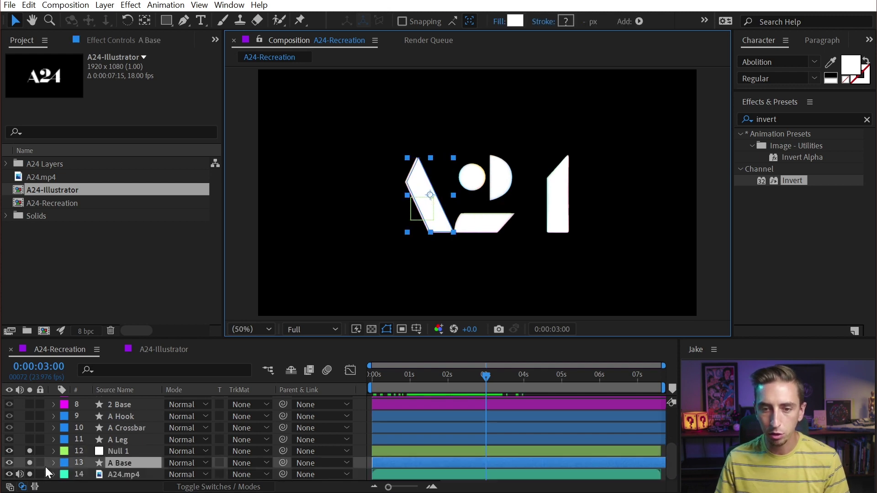
{"action": "left_click", "coordinate": [32, 473]}
{"action": "scroll", "coordinate": [420, 170], "scroll_direction": "up", "scroll_amount": 1}
{"action": "scroll", "coordinate": [420, 173], "scroll_direction": "up", "scroll_amount": 1}
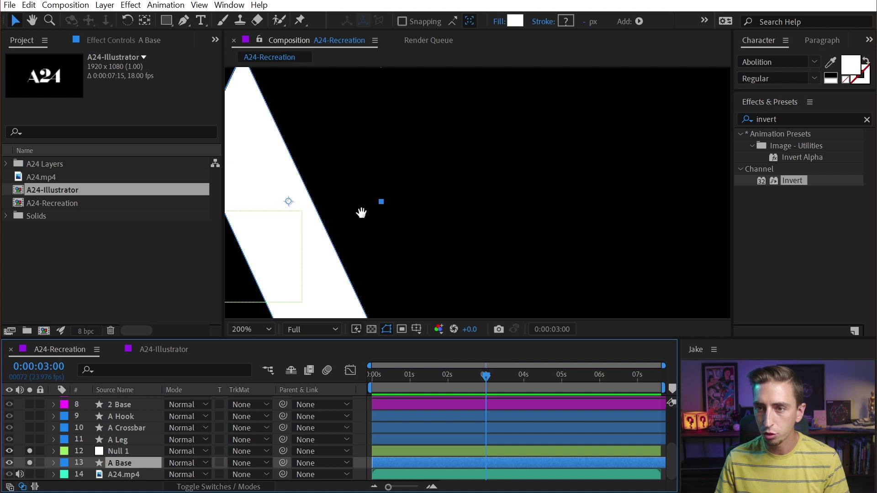
{"action": "left_click_drag", "start_coordinate": [360, 210], "coordinate": [509, 241]}
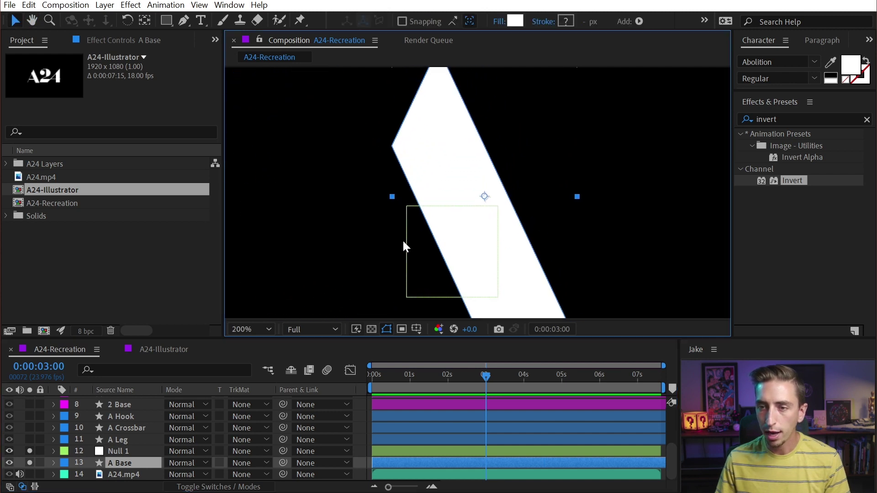
{"action": "left_click_drag", "start_coordinate": [406, 205], "coordinate": [394, 148]}
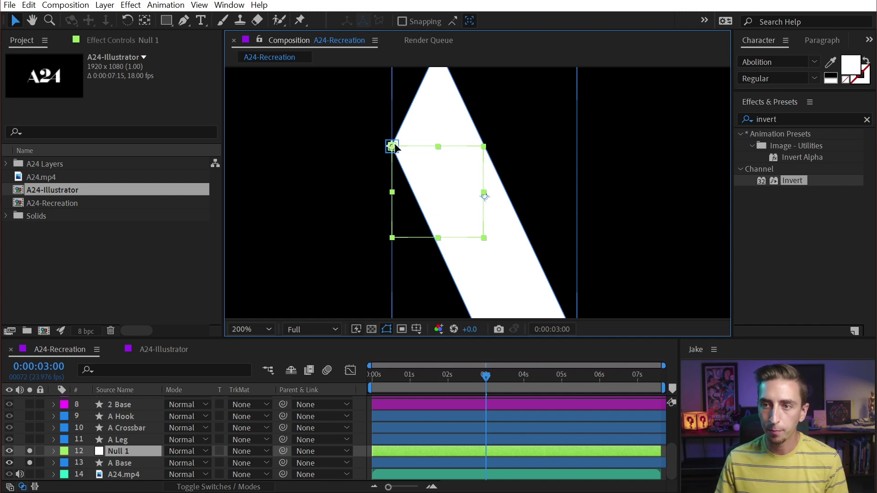
{"action": "left_click_drag", "start_coordinate": [394, 146], "coordinate": [394, 146]}
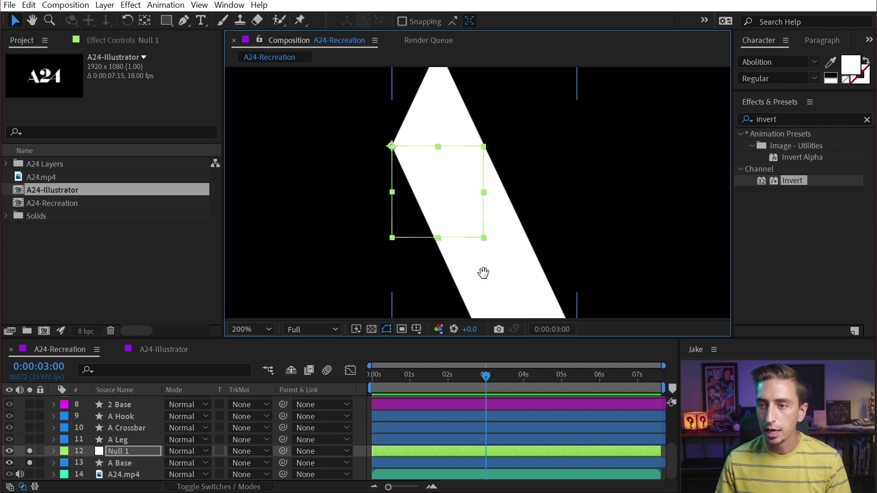
- Rotate Null 1 to follow the A Base's left diagonal edge and scale it up past the shape's bottom corner
{"action": "left_click_drag", "start_coordinate": [483, 273], "coordinate": [514, 244]}
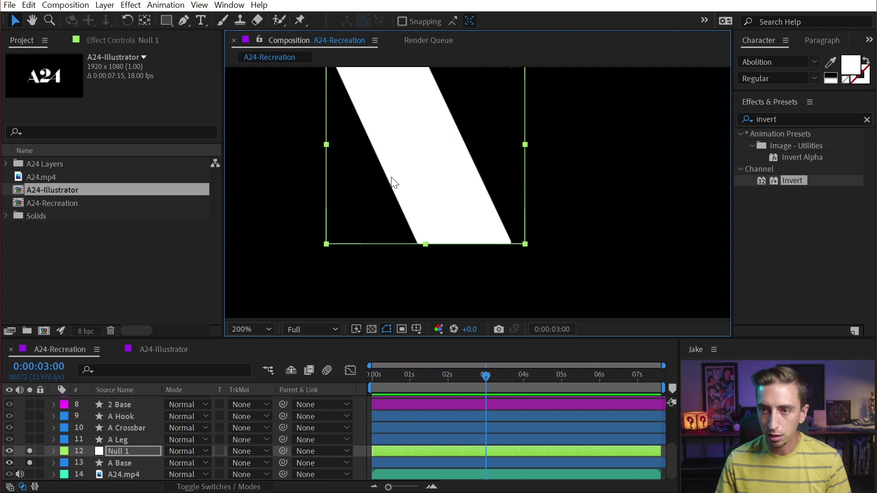
{"action": "left_click_drag", "start_coordinate": [392, 180], "coordinate": [413, 217]}
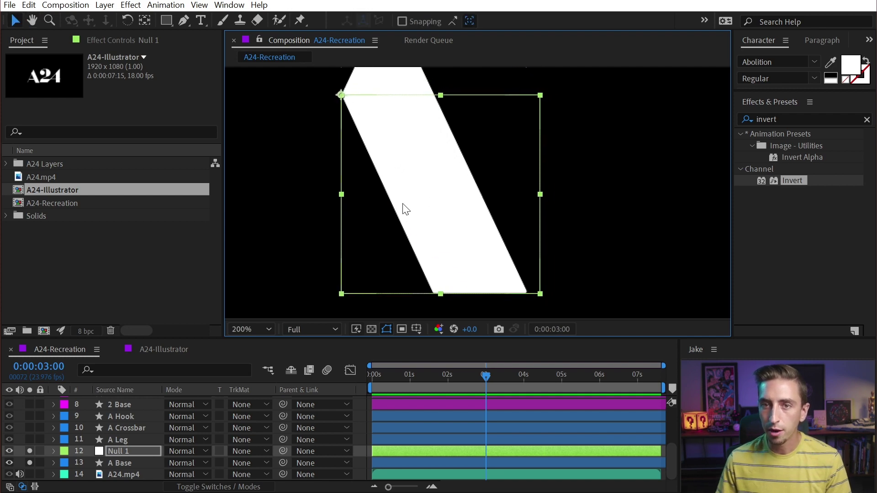
{"action": "key", "text": "w"}
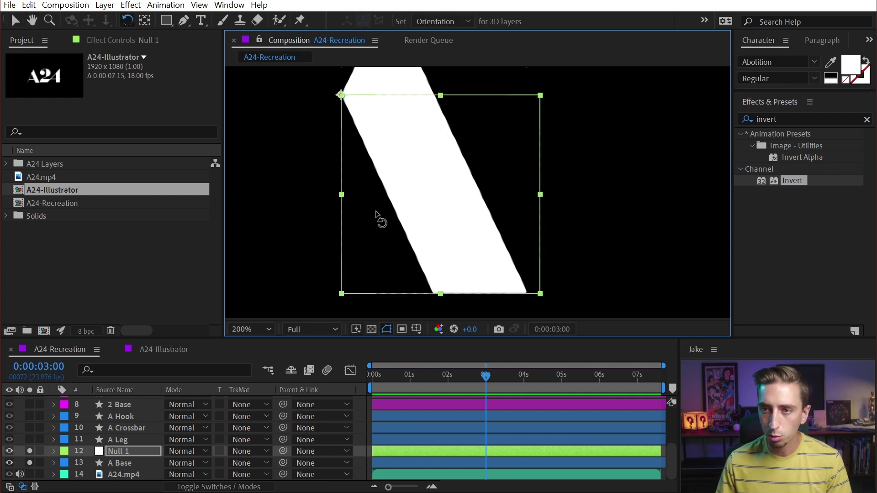
{"action": "left_click_drag", "start_coordinate": [369, 242], "coordinate": [438, 232]}
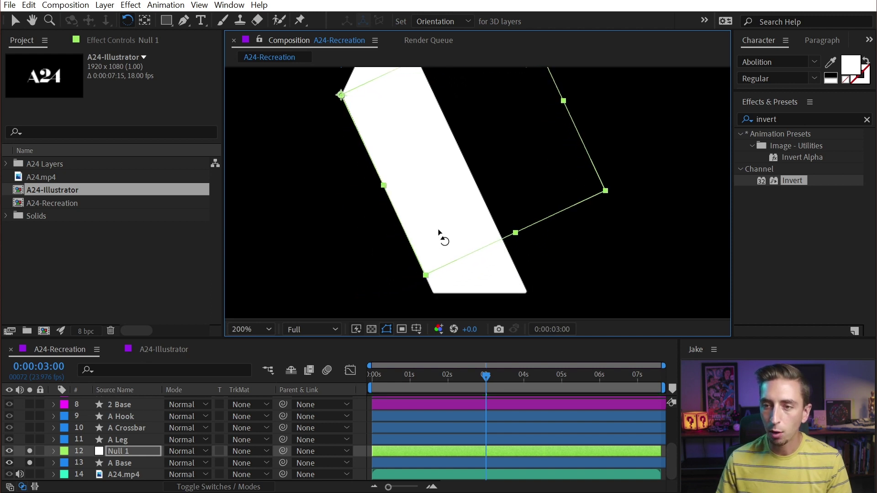
{"action": "key", "text": "v"}
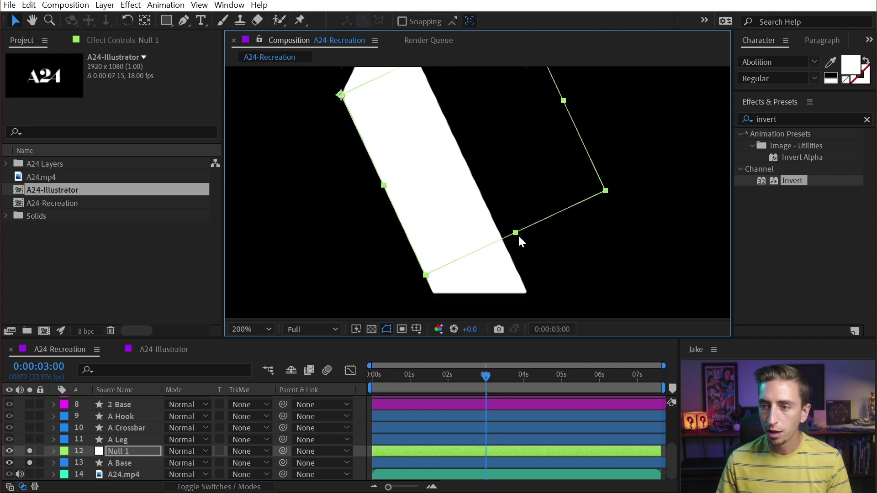
{"action": "left_click_drag", "start_coordinate": [516, 234], "coordinate": [552, 266]}
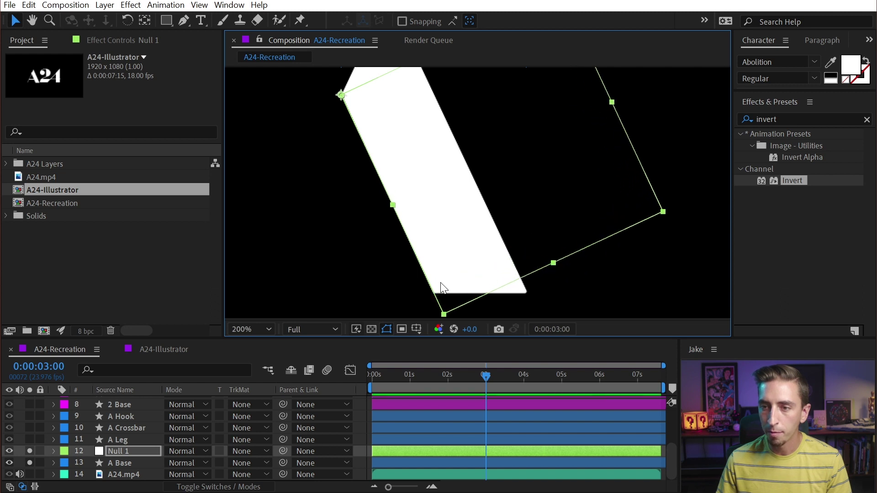
- Fine-tune Null 1's rotation to about -24.8° so its edge passes exactly through the A Base's bottom-left corner
{"action": "key", "text": "z"}
{"action": "left_click_drag", "start_coordinate": [397, 270], "coordinate": [482, 312]}
{"action": "key", "text": "v"}
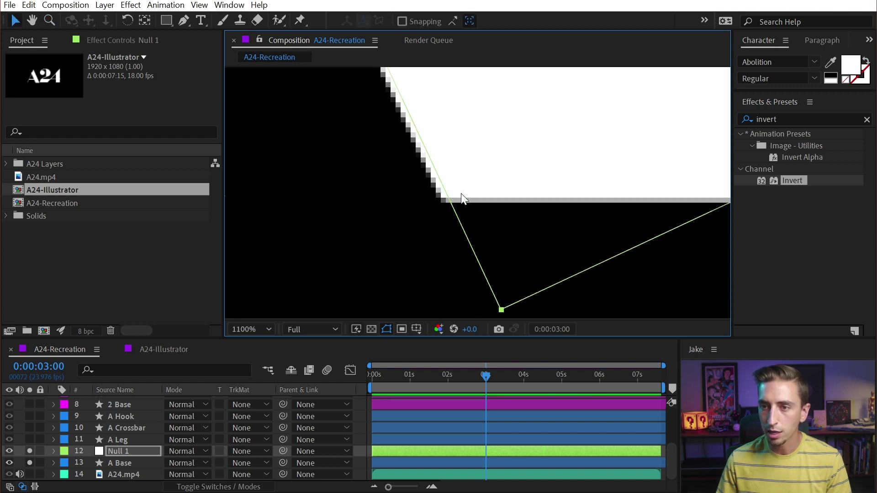
{"action": "key", "text": "w"}
{"action": "left_click_drag", "start_coordinate": [499, 137], "coordinate": [464, 180]}
{"action": "scroll", "coordinate": [447, 206], "scroll_direction": "down", "scroll_amount": 9}
{"action": "key", "text": "space"}
{"action": "left_click_drag", "start_coordinate": [436, 86], "coordinate": [497, 203]}
{"action": "scroll", "coordinate": [452, 198], "scroll_direction": "down", "scroll_amount": 1}
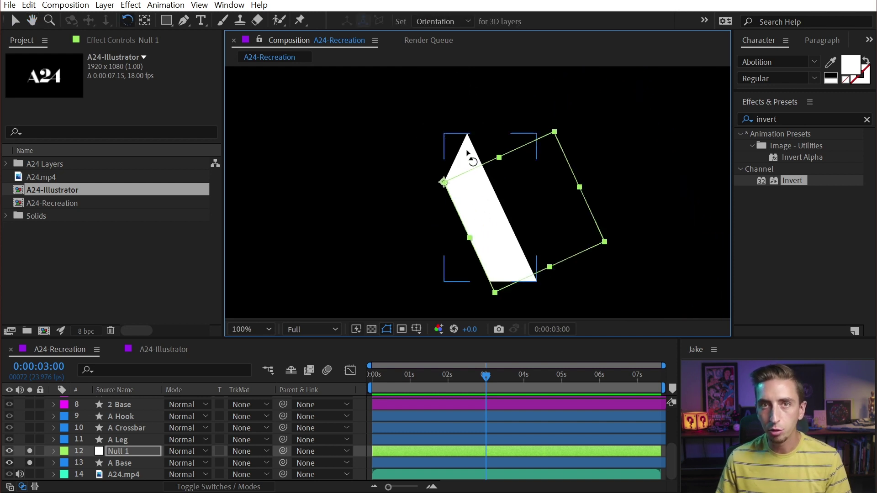
{"action": "scroll", "coordinate": [479, 160], "scroll_direction": "down", "scroll_amount": 1}
{"action": "key", "text": "v"}
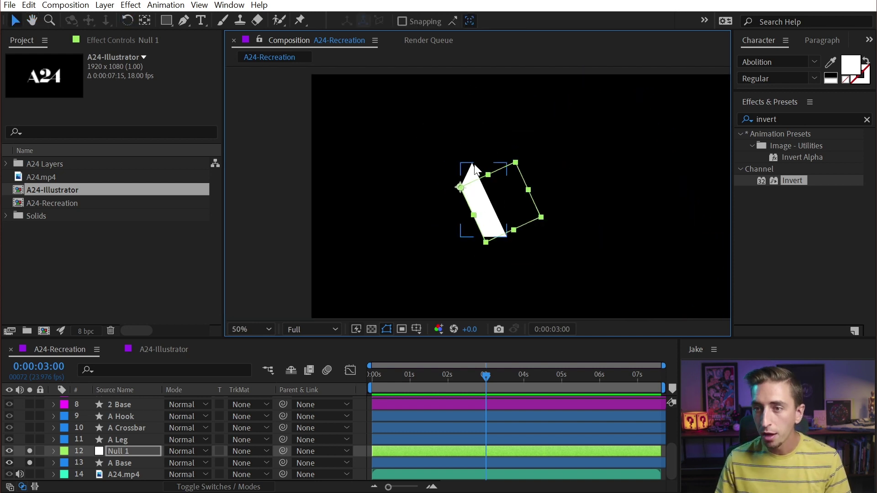
- Parent the A Base layer to Null 1 and rename the null "A Base Rotation"
{"action": "left_click", "coordinate": [474, 163]}
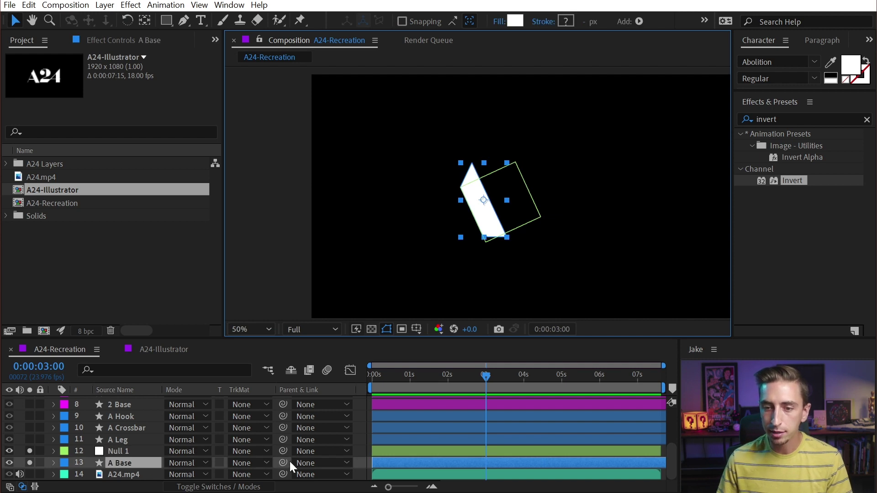
{"action": "left_click_drag", "start_coordinate": [284, 462], "coordinate": [127, 451]}
{"action": "left_click", "coordinate": [127, 451]}
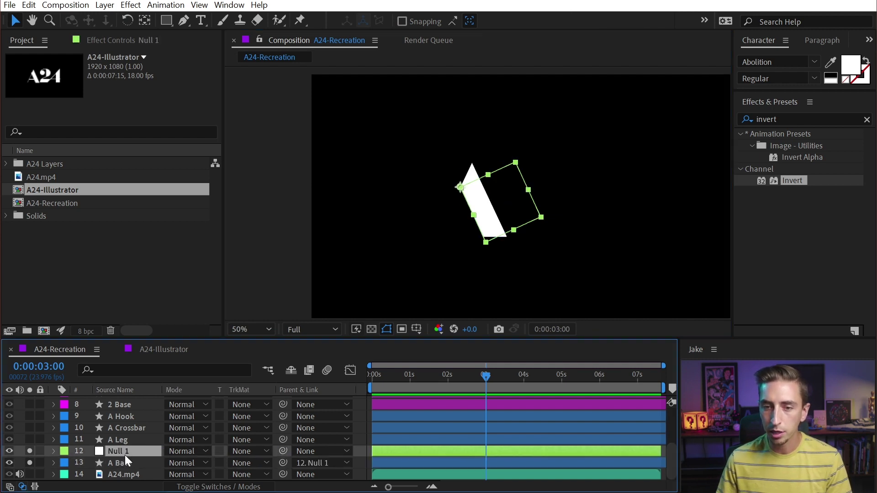
{"action": "key", "text": "Return"}
{"action": "type", "text": "A BNA"}
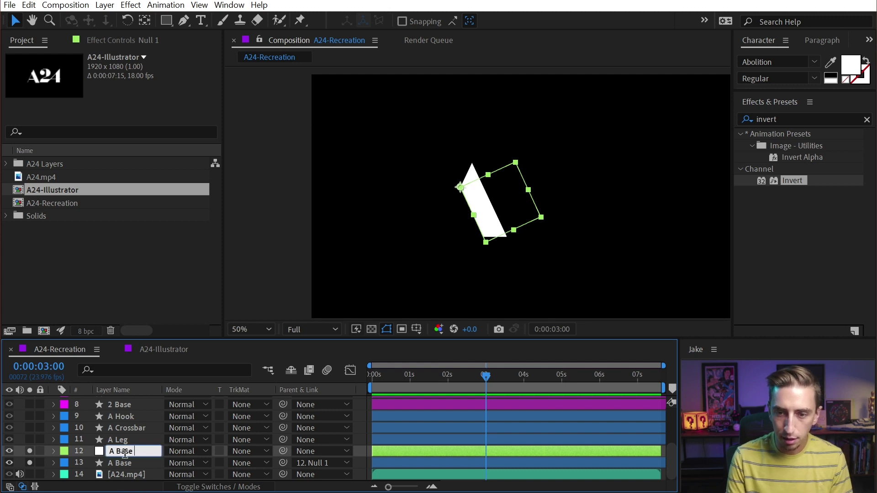
{"action": "type", "text": "e Rotation"}
{"action": "key", "text": "Return"}
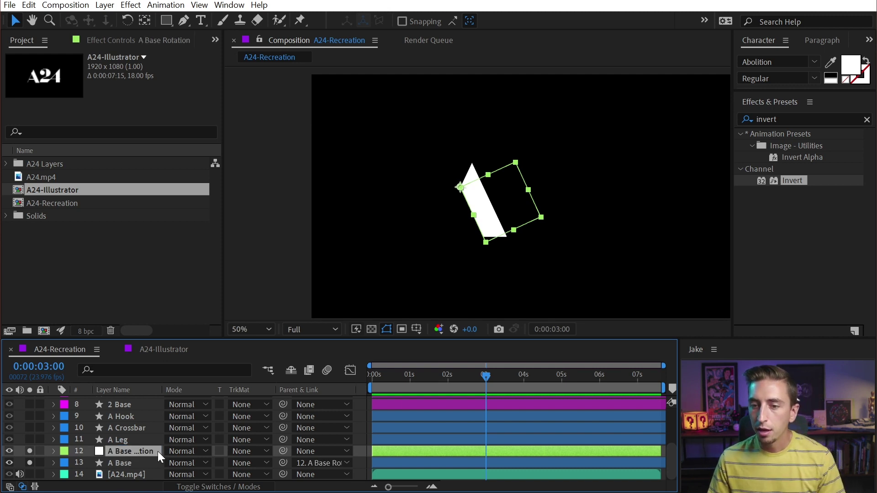
- Reveal the A Base layer's Position and separate its dimensions into X and Y
{"action": "left_click", "coordinate": [124, 464]}
{"action": "key", "text": "p"}
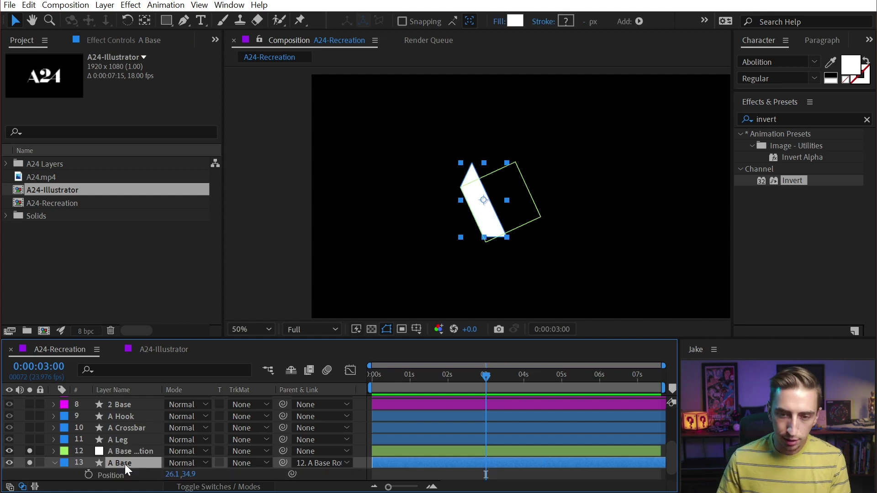
{"action": "scroll", "coordinate": [128, 462], "scroll_direction": "down", "scroll_amount": 1}
{"action": "right_click", "coordinate": [109, 463]}
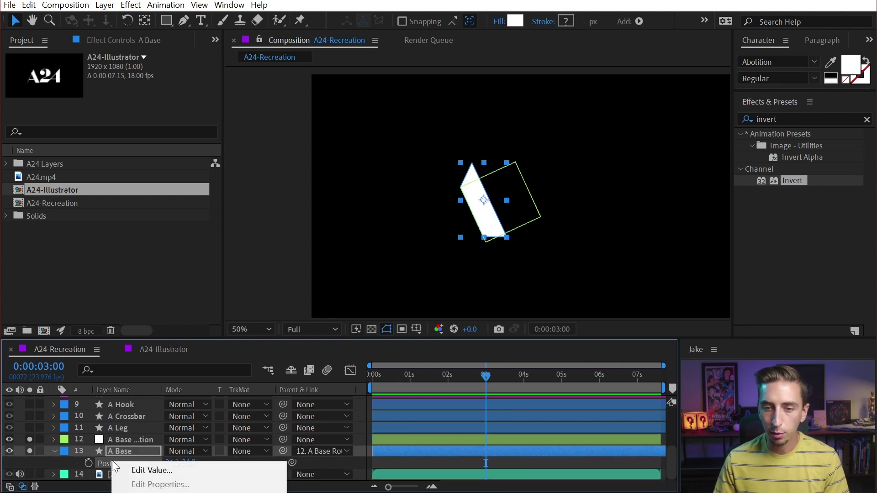
{"action": "left_click", "coordinate": [220, 452]}
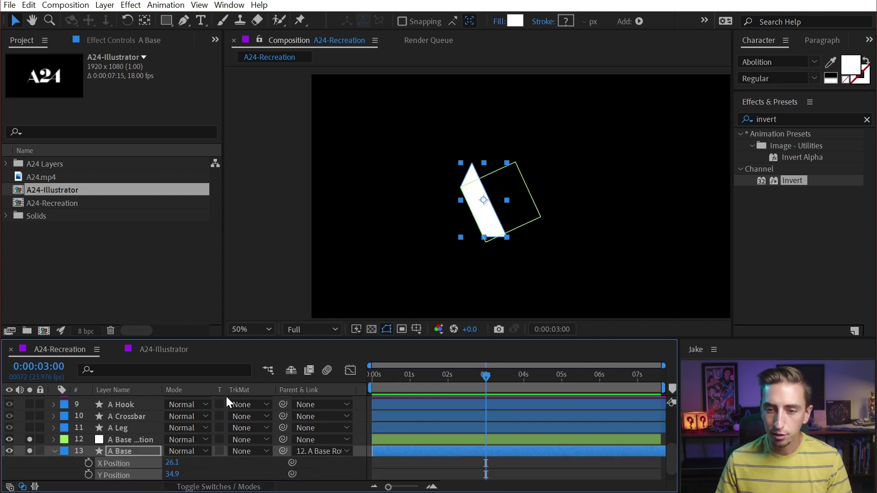
- Try sliding A Base up along the null's angle with Y Position at about -31.1, and undo it
{"action": "scroll", "coordinate": [248, 431], "scroll_direction": "down", "scroll_amount": 1}
{"action": "left_click_drag", "start_coordinate": [172, 462], "coordinate": [36, 368]}
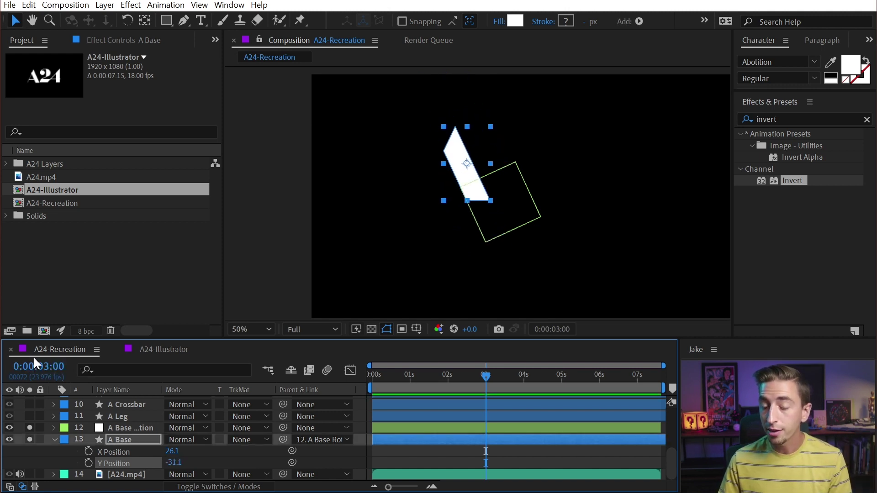
{"action": "key", "text": "ctrl+z"}
{"action": "key", "text": "ctrl+z"}
- Keyframe the A Base Rotation null, moving the -24.8° keyframe to 0:00:04:18 and setting Rotation to 0° at 0:00:03:00
{"action": "left_click", "coordinate": [124, 429]}
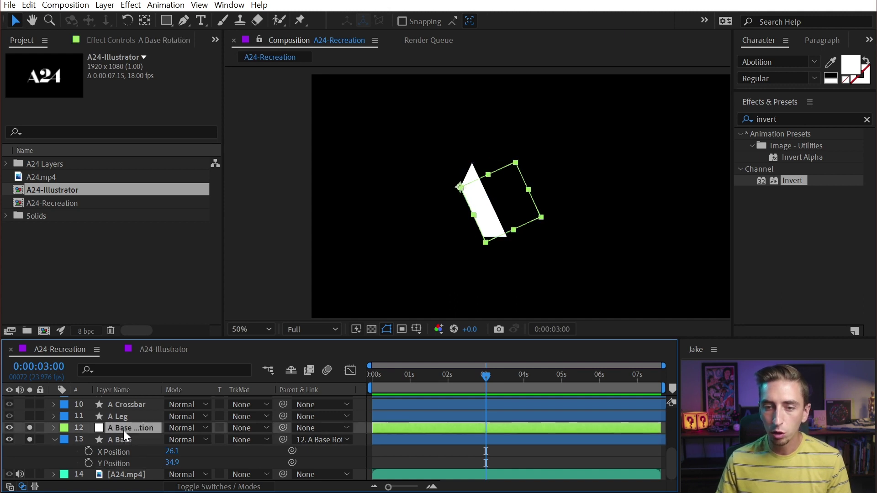
{"action": "key", "text": "r"}
{"action": "left_click", "coordinate": [89, 439]}
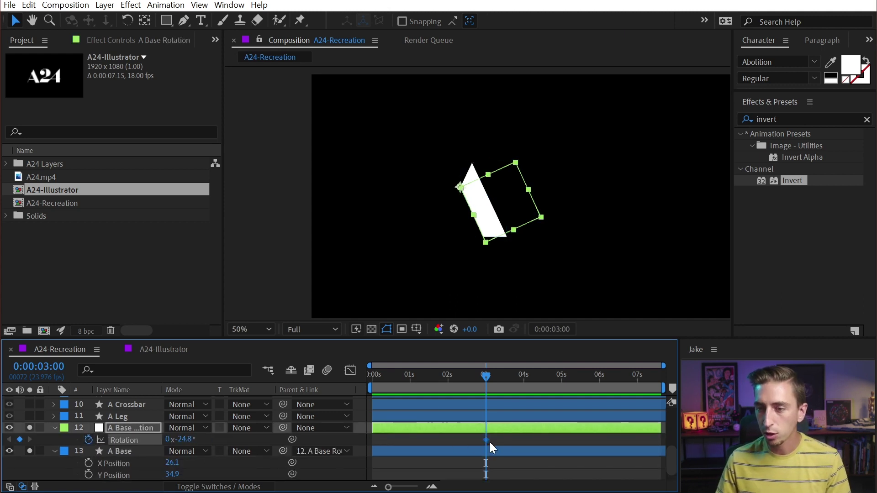
{"action": "left_click_drag", "start_coordinate": [486, 440], "coordinate": [553, 441]}
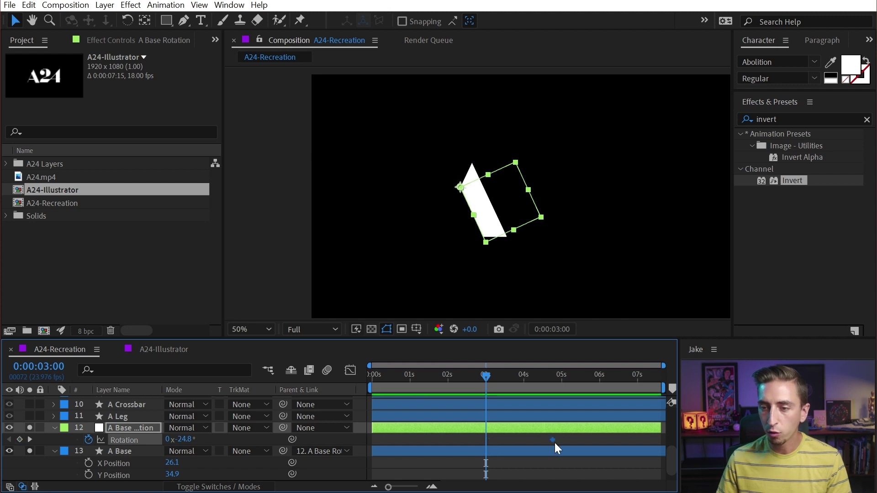
{"action": "left_click", "coordinate": [188, 438]}
{"action": "type", "text": "0"}
{"action": "key", "text": "Return"}
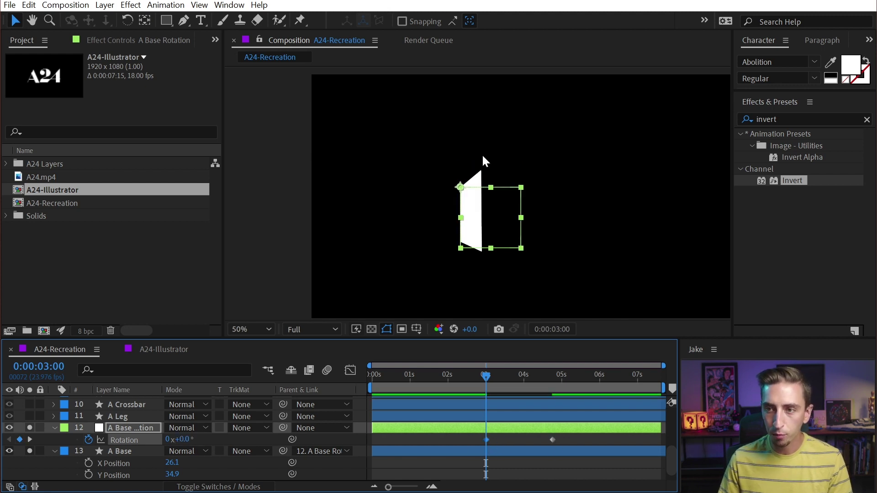
- Select the two top points of the A Base path and try moving them with the shape upright at 0:00:03:00
{"action": "left_click", "coordinate": [481, 168]}
{"action": "left_click", "coordinate": [481, 177]}
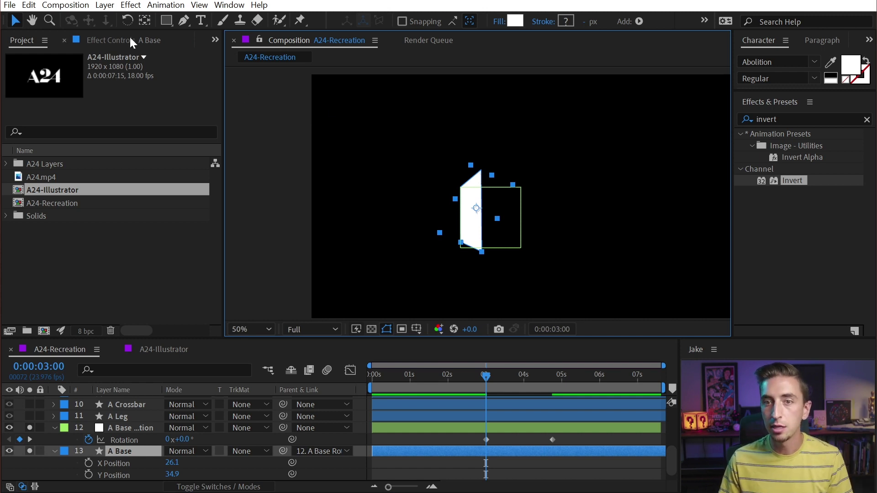
{"action": "left_click", "coordinate": [183, 21]}
{"action": "left_click", "coordinate": [480, 171]}
{"action": "key", "text": "v"}
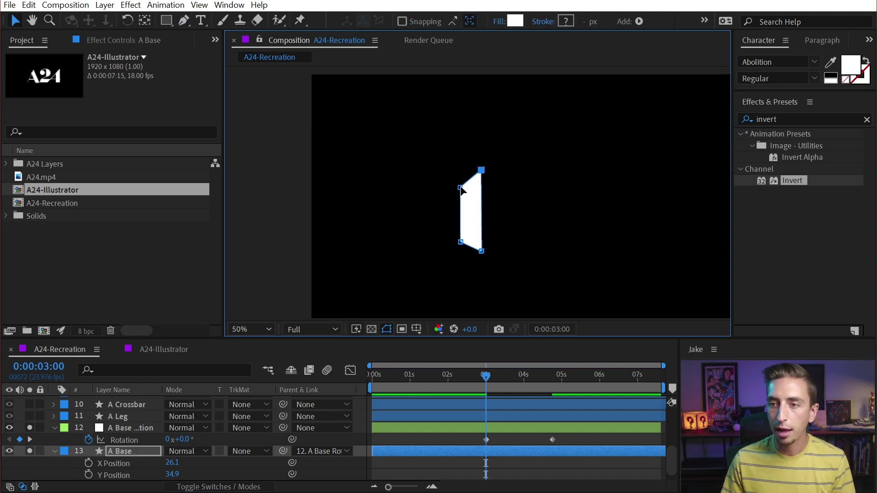
{"action": "left_click", "coordinate": [460, 188], "text": "shift"}
{"action": "left_click_drag", "start_coordinate": [460, 188], "coordinate": [462, 140]}
{"action": "key", "text": "space"}
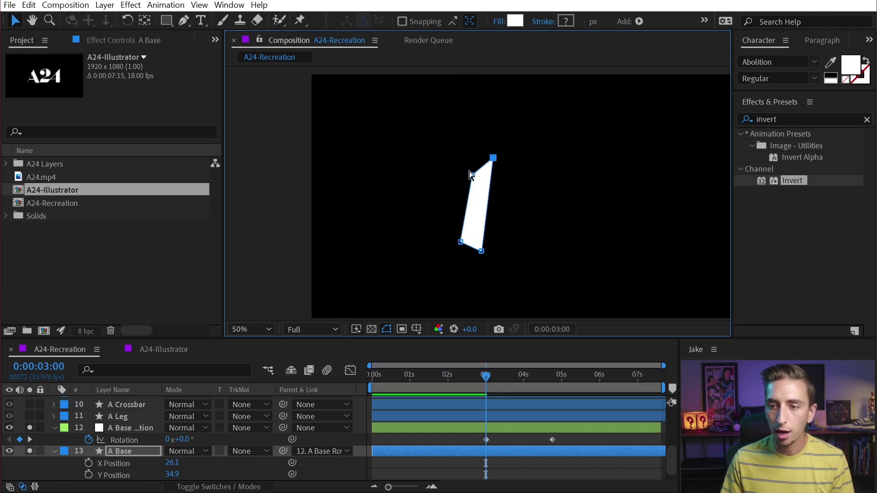
- At 0:00:04:18, try extending the A Base's two top path points upward along the diagonal
{"action": "left_click", "coordinate": [554, 382]}
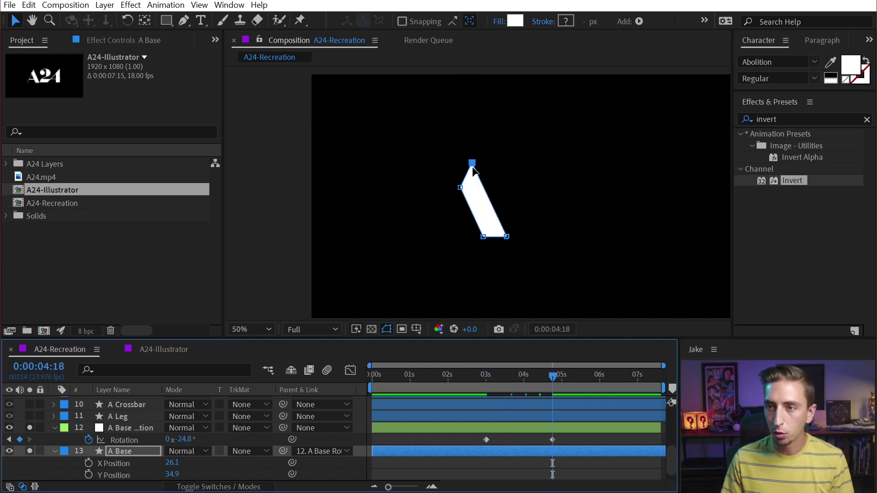
{"action": "left_click_drag", "start_coordinate": [472, 163], "coordinate": [437, 137]}
{"action": "key", "text": "ctrl+z"}
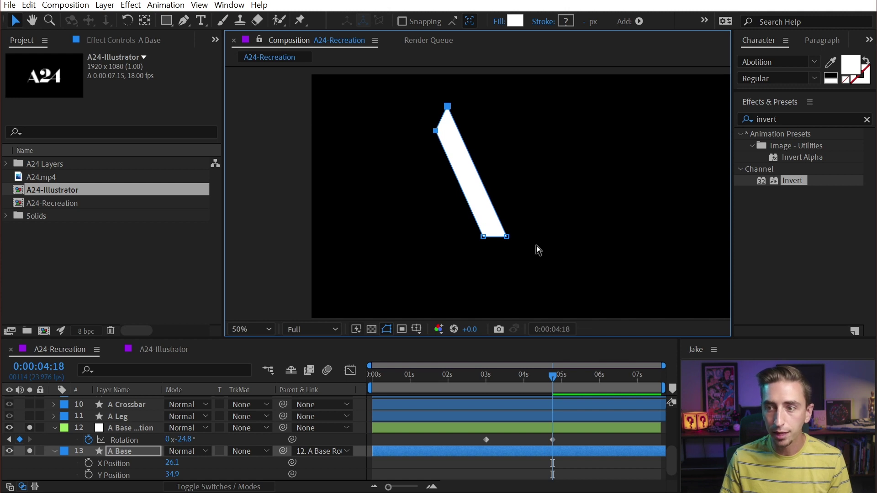
- Undo the path edits and the null's Rotation keyframes, and collapse the null's properties
{"action": "key", "text": "ctrl+z"}
{"action": "key", "text": "ctrl+z"}
{"action": "key", "text": "ctrl+z"}
{"action": "key", "text": "ctrl+z"}
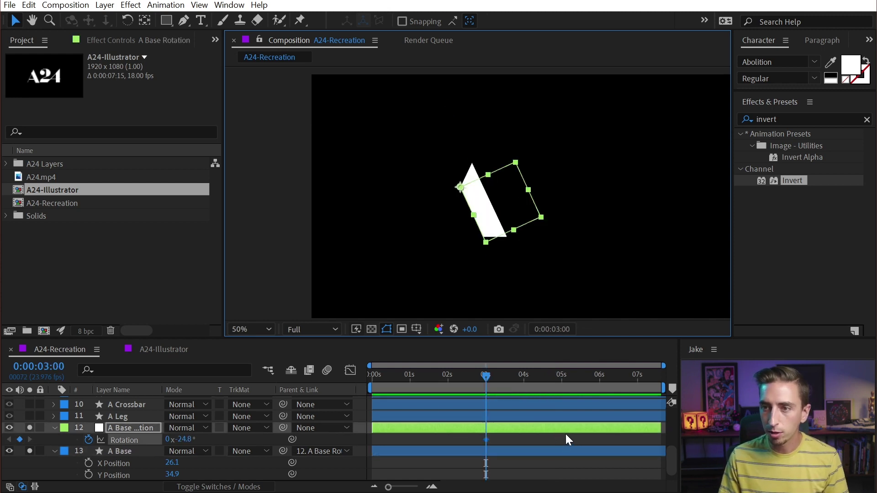
{"action": "left_click", "coordinate": [517, 437]}
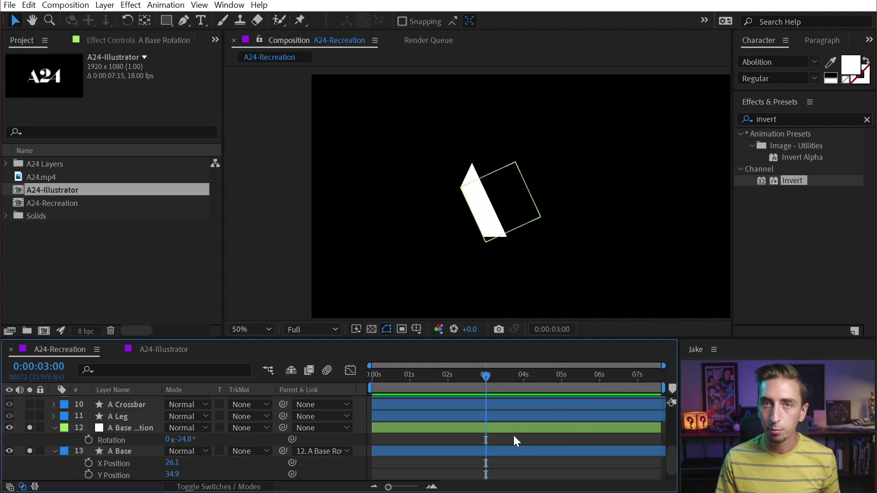
{"action": "left_click", "coordinate": [55, 428]}
- Try sliding A Base up along its diagonal with Y Position at about -91.1, and undo it
{"action": "left_click", "coordinate": [133, 437]}
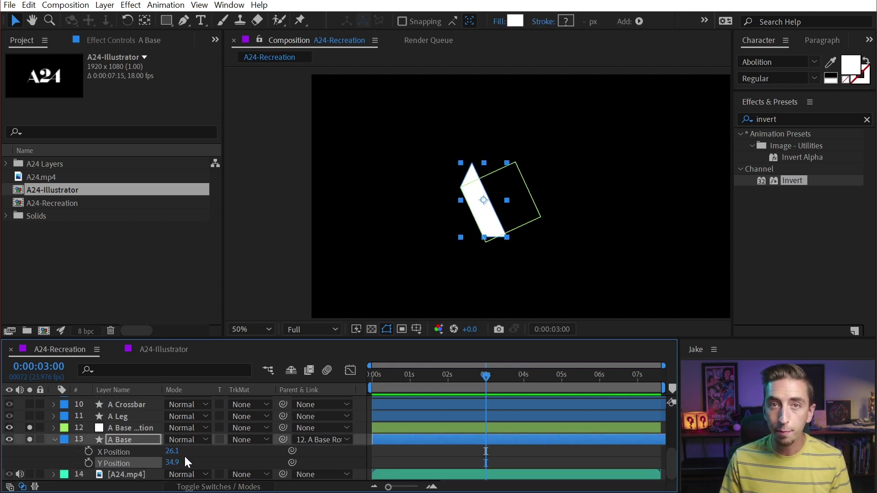
{"action": "left_click_drag", "start_coordinate": [177, 463], "coordinate": [119, 464]}
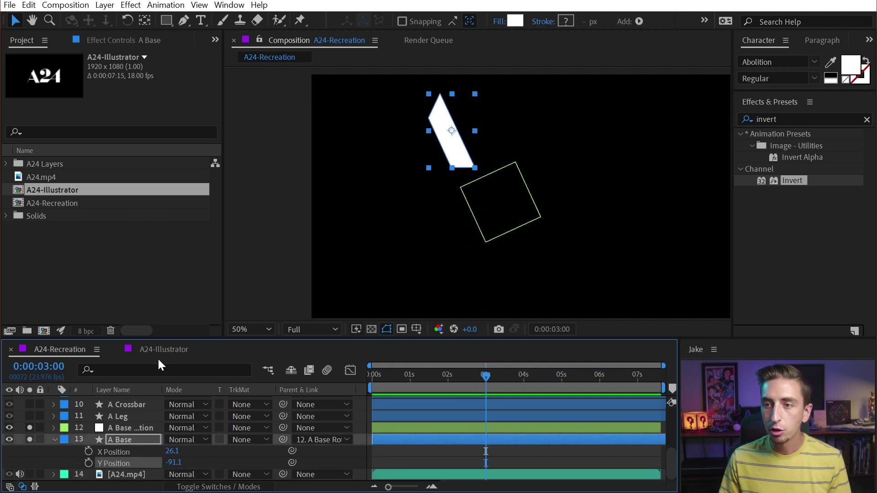
{"action": "key", "text": "ctrl+z"}
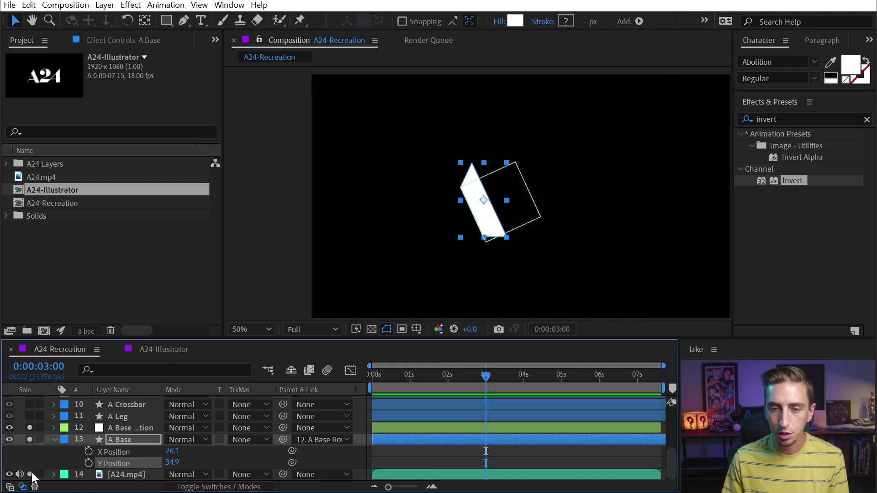
- Solo the A24.mp4 reference to test A Base's Y Position travel against it, and set the current time to 0:00:03:12
{"action": "left_click_drag", "start_coordinate": [455, 392], "coordinate": [413, 390]}
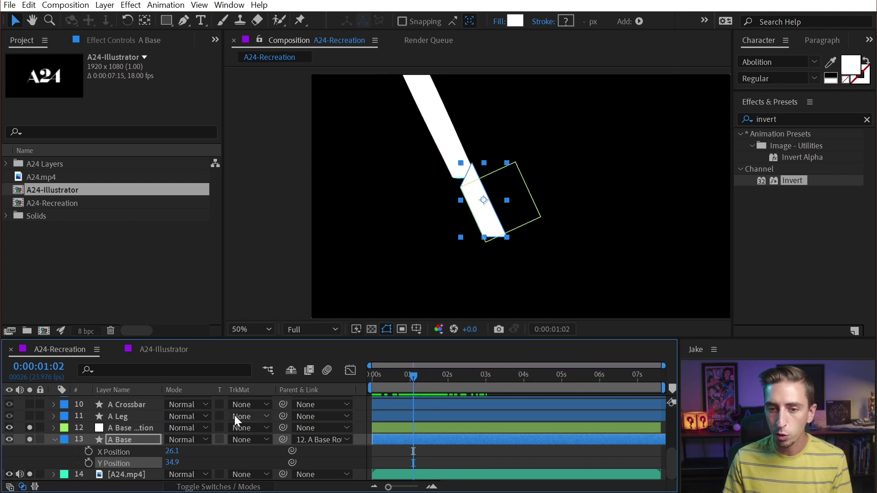
{"action": "left_click_drag", "start_coordinate": [173, 463], "coordinate": [100, 454]}
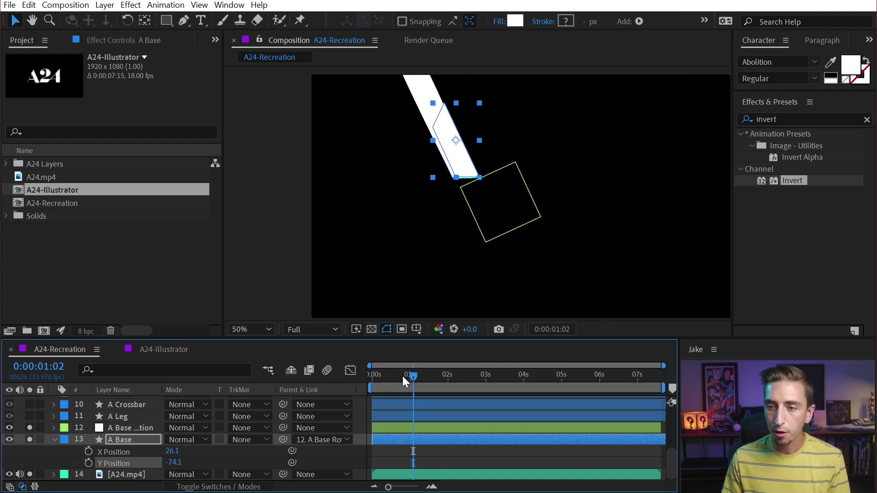
{"action": "left_click_drag", "start_coordinate": [423, 382], "coordinate": [500, 385]}
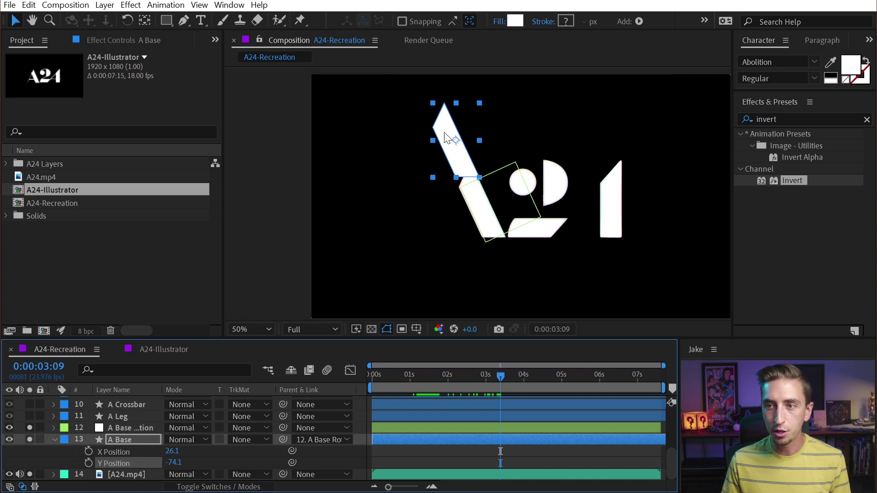
{"action": "left_click_drag", "start_coordinate": [487, 377], "coordinate": [505, 392]}
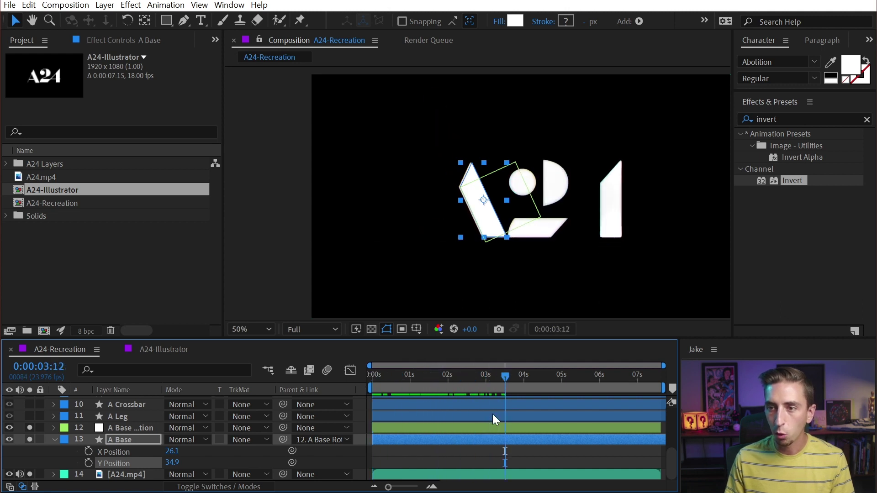
- Try keyframing A Base's Y Position at 0:00:03:12, and undo it
{"action": "left_click", "coordinate": [87, 463]}
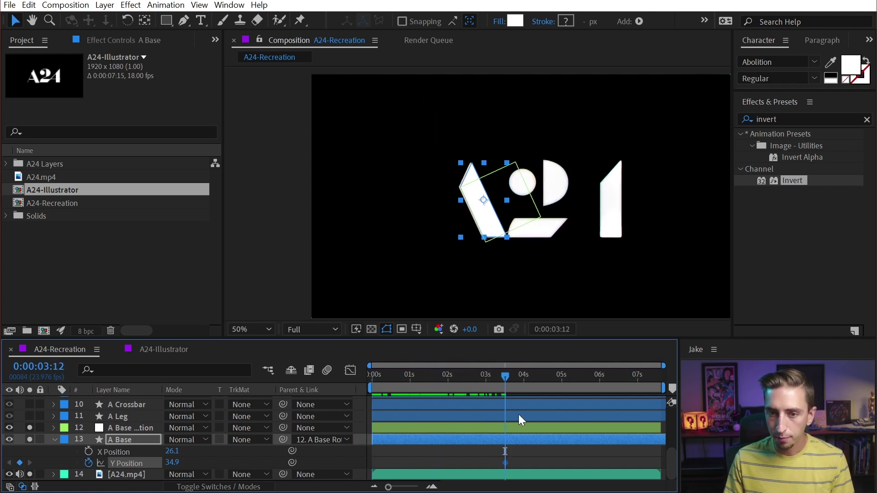
{"action": "key", "text": "ctrl+z"}
- Set the current time to 0:00:02:18 and unsolo A Base to compare its outline with the reference footage up close
{"action": "left_click_drag", "start_coordinate": [503, 375], "coordinate": [472, 380]}
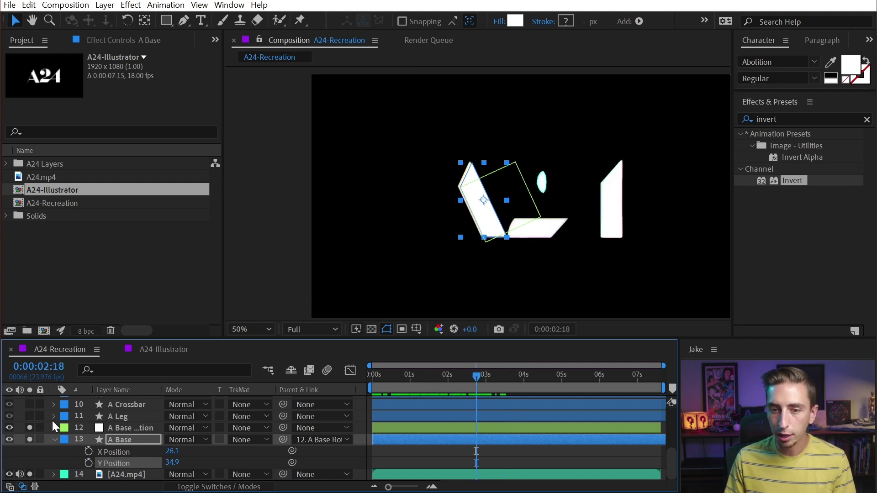
{"action": "left_click", "coordinate": [29, 439]}
{"action": "key", "text": "period"}
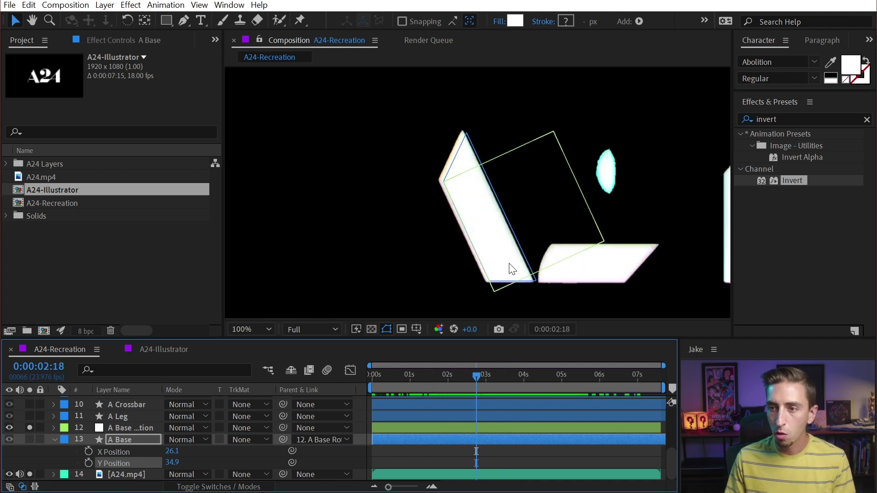
{"action": "key", "text": "h"}
{"action": "scroll", "coordinate": [449, 251], "scroll_direction": "up", "scroll_amount": 1}
{"action": "left_click_drag", "start_coordinate": [378, 255], "coordinate": [483, 259]}
{"action": "key", "text": "v"}
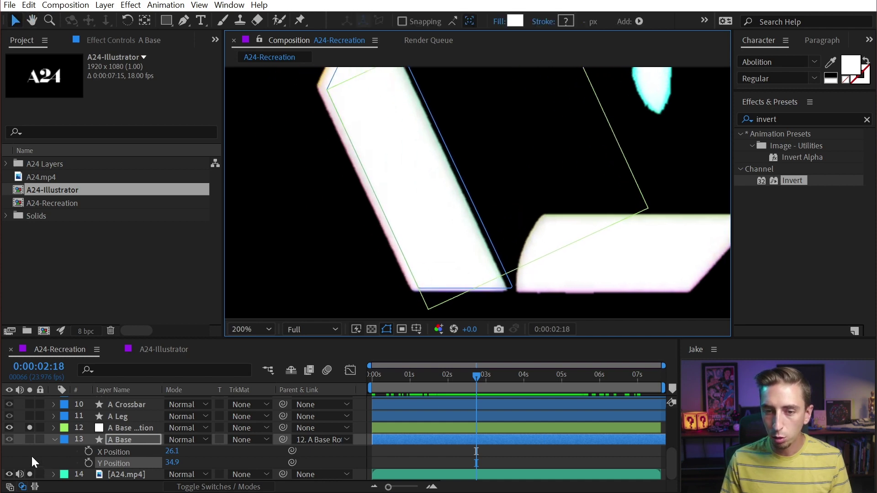
- Start keyframing A Base's Y Position at 0:00:02:20, and unsolo its rotation null
{"action": "left_click", "coordinate": [130, 439]}
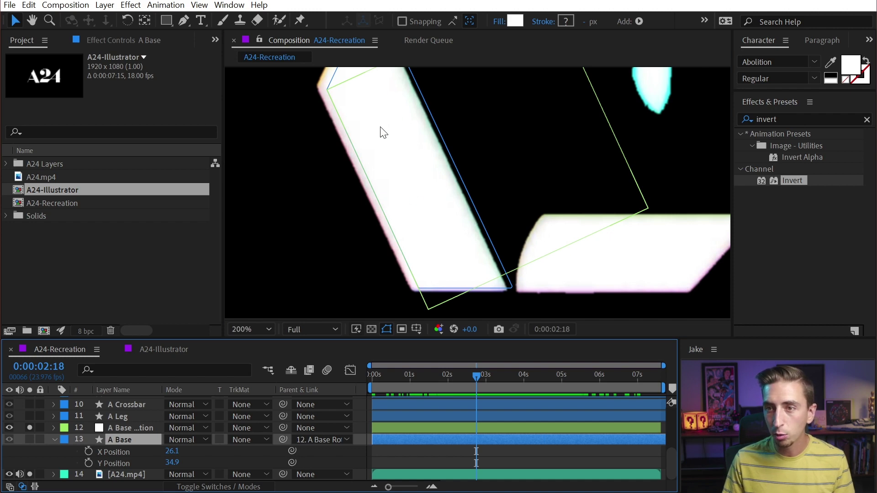
{"action": "mouse_move", "coordinate": [476, 378]}
{"action": "left_mouse_down"}
{"action": "mouse_move", "coordinate": [427, 372]}
{"action": "mouse_move", "coordinate": [490, 385]}
{"action": "mouse_move", "coordinate": [454, 381]}
{"action": "mouse_move", "coordinate": [483, 377]}
{"action": "left_mouse_up"}
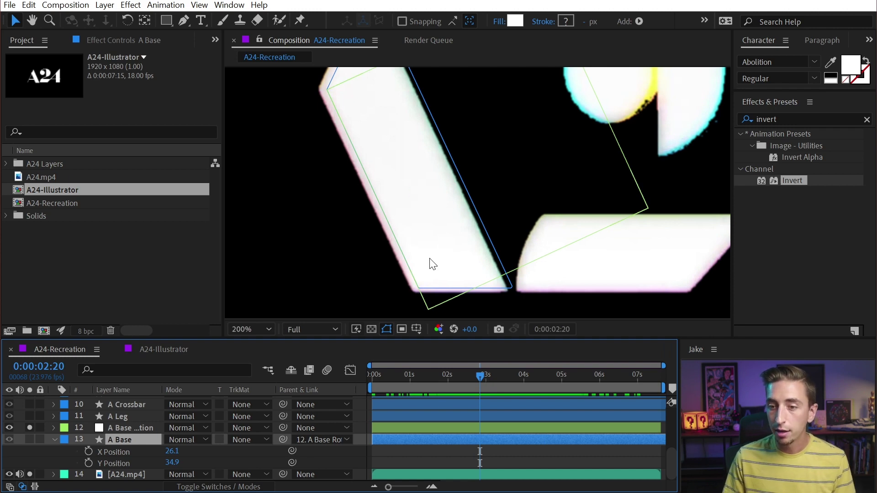
{"action": "left_click", "coordinate": [87, 464]}
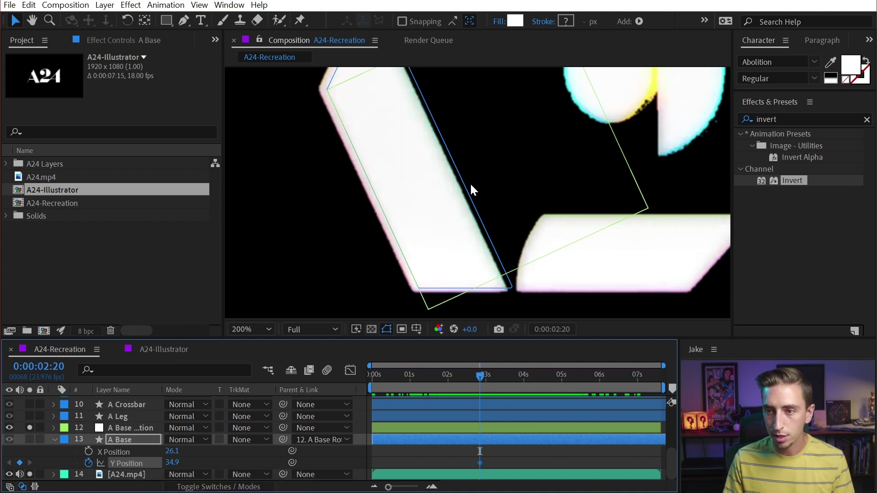
{"action": "scroll", "coordinate": [471, 185], "scroll_direction": "down", "scroll_amount": 1}
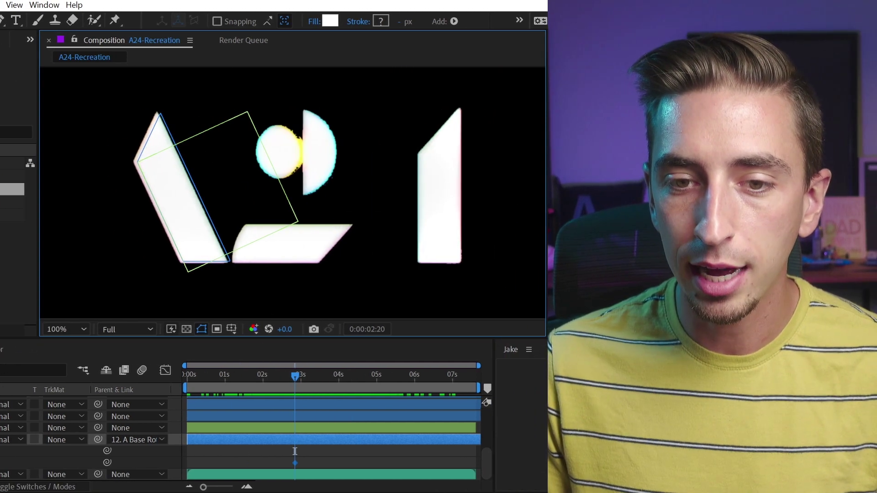
{"action": "left_click", "coordinate": [3, 462]}
{"action": "scroll", "coordinate": [331, 209], "scroll_direction": "down", "scroll_amount": 1}
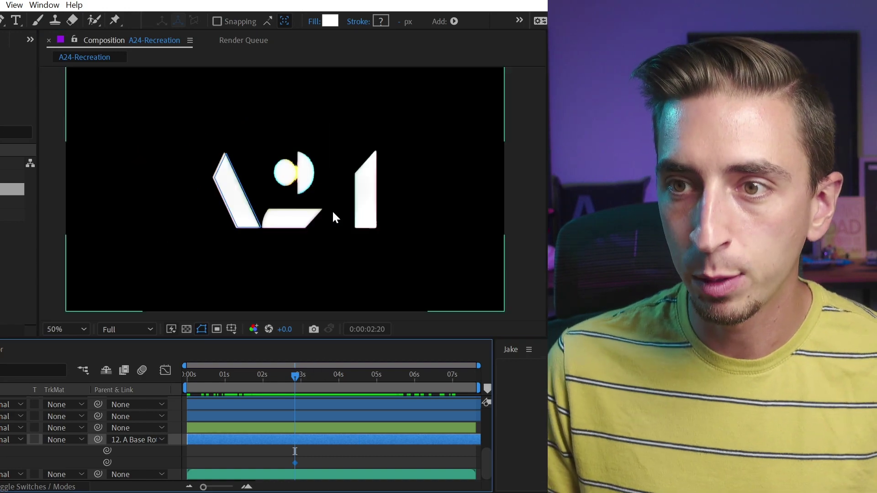
- Examine how the A's diagonal bar moves and changes length in the reference footage between 0:00:01:10 and 0:00:02:20
{"action": "left_click_drag", "start_coordinate": [296, 384], "coordinate": [242, 372]}
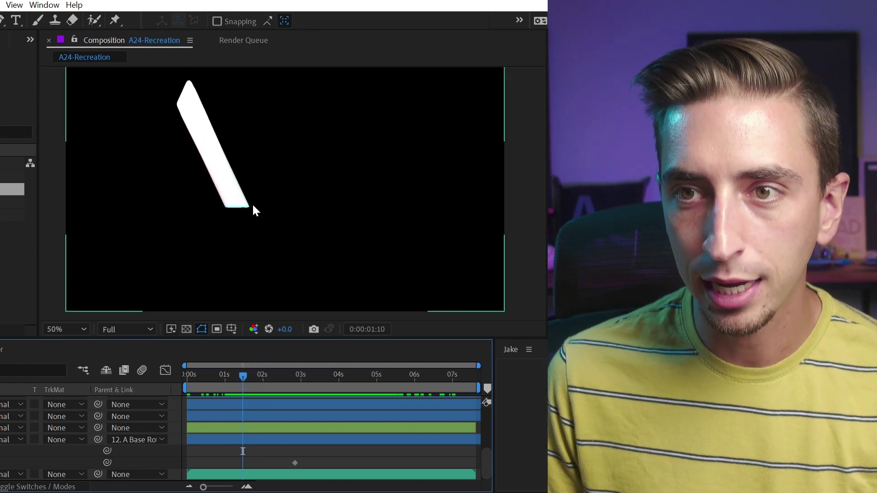
{"action": "left_click", "coordinate": [241, 375]}
{"action": "key", "text": "Page_Down"}
{"action": "key", "text": "Page_Down"}
{"action": "key", "text": "Page_Down"}
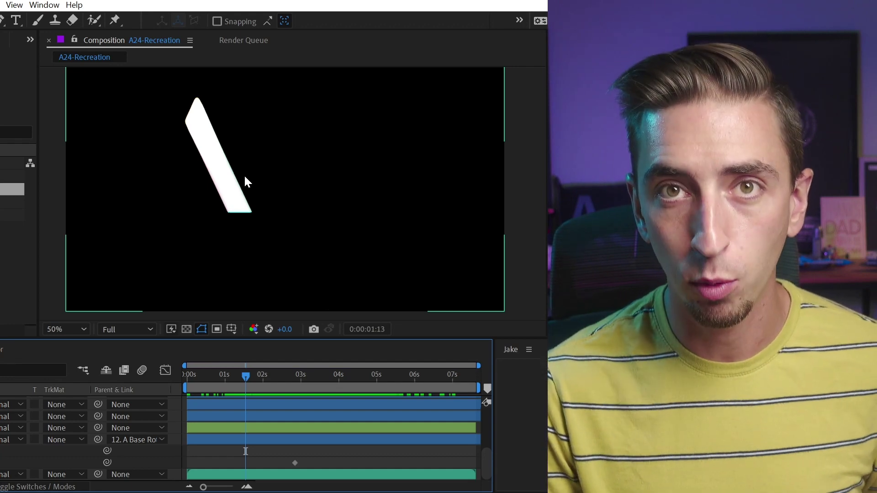
{"action": "left_click_drag", "start_coordinate": [248, 375], "coordinate": [260, 380]}
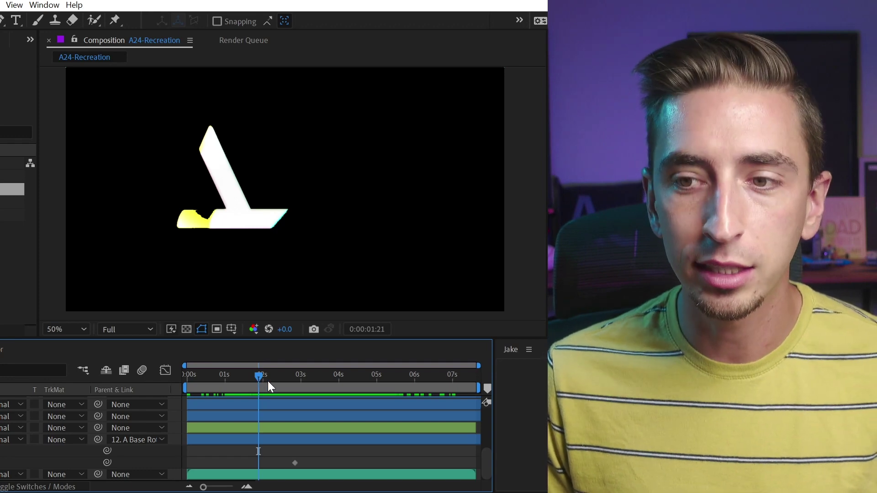
{"action": "left_click_drag", "start_coordinate": [268, 382], "coordinate": [295, 384]}
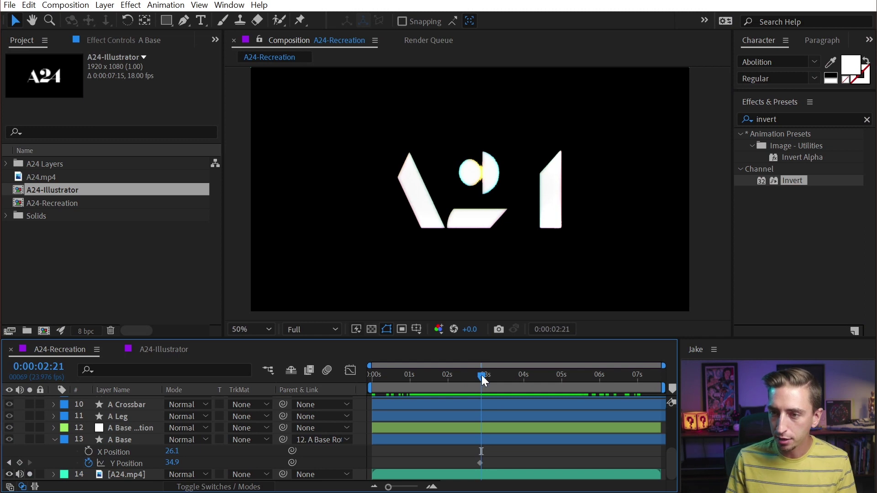
{"action": "left_click_drag", "start_coordinate": [481, 375], "coordinate": [478, 376]}
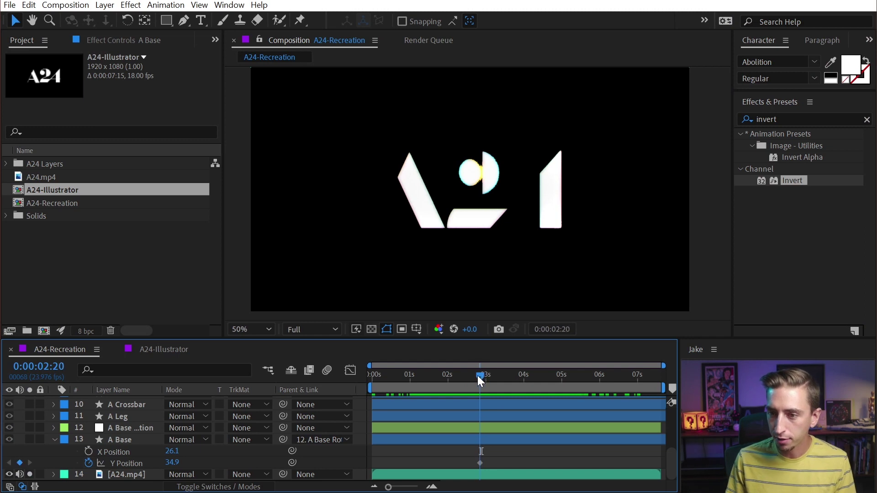
{"action": "left_click", "coordinate": [480, 429]}
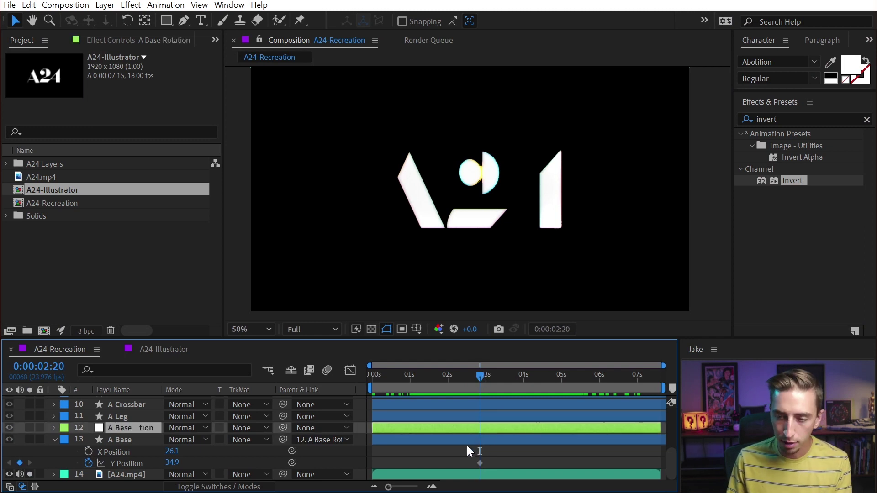
{"action": "scroll", "coordinate": [467, 437], "scroll_direction": "up", "scroll_amount": 5}
{"action": "scroll", "coordinate": [467, 440], "scroll_direction": "down", "scroll_amount": 5}
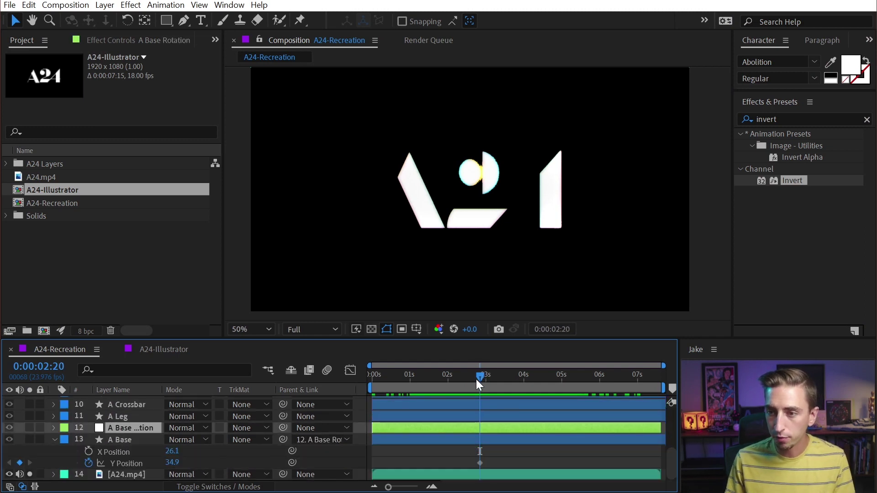
- Trim the start of the A Base layer to 0:00:00:21, just before the bar enters the reference frame
{"action": "left_click_drag", "start_coordinate": [477, 379], "coordinate": [403, 382]}
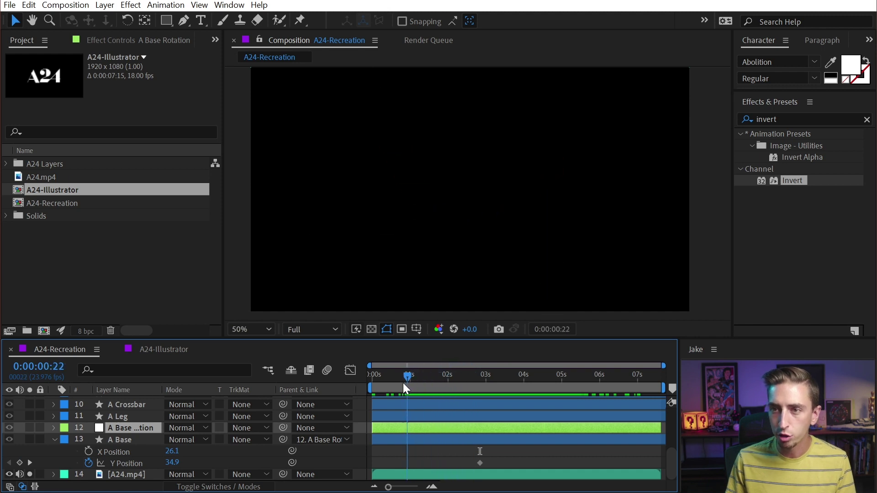
{"action": "left_click", "coordinate": [417, 440]}
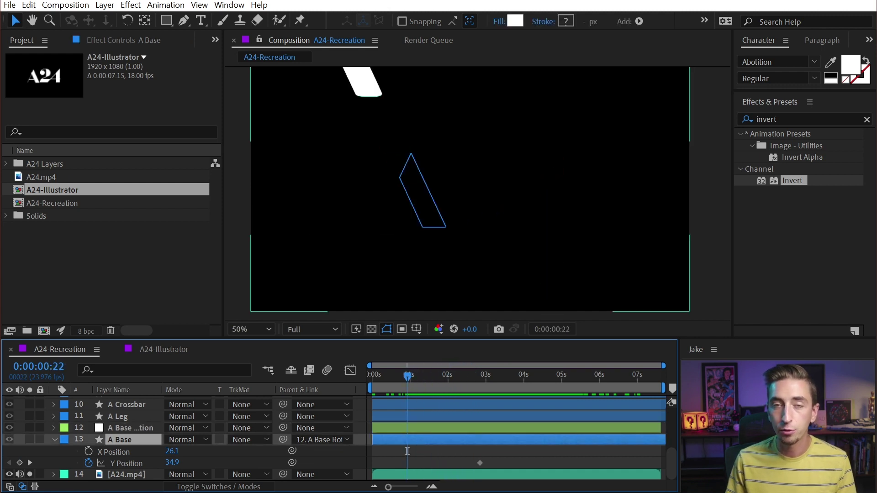
{"action": "left_click_drag", "start_coordinate": [408, 375], "coordinate": [405, 377]}
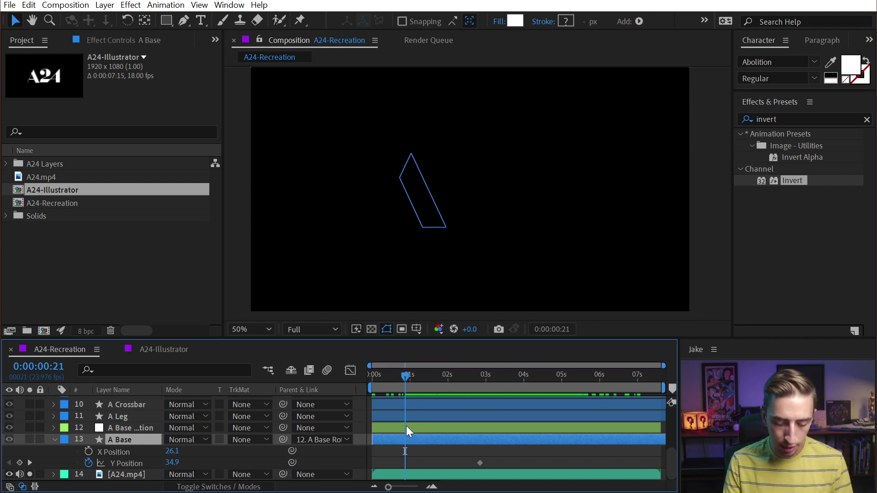
{"action": "key", "text": "alt+bracketleft"}
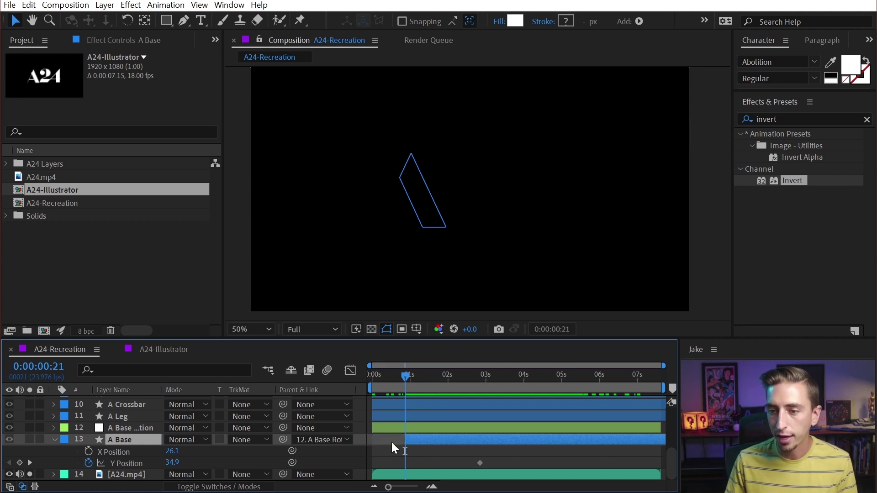
- At 0:00:00:21, set A Base's Y Position to -262.1 to start it above the frame, and check the motion at 0:00:01:13
{"action": "left_click_drag", "start_coordinate": [172, 463], "coordinate": [36, 454]}
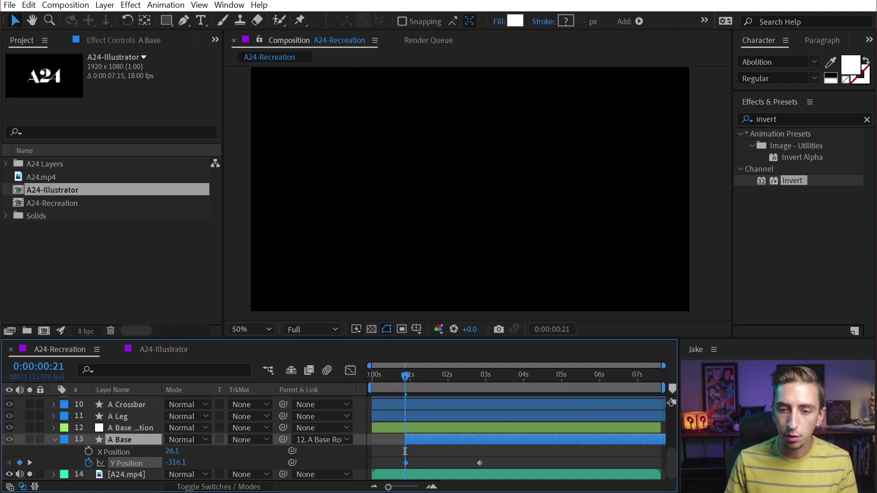
{"action": "key", "text": "Up"}
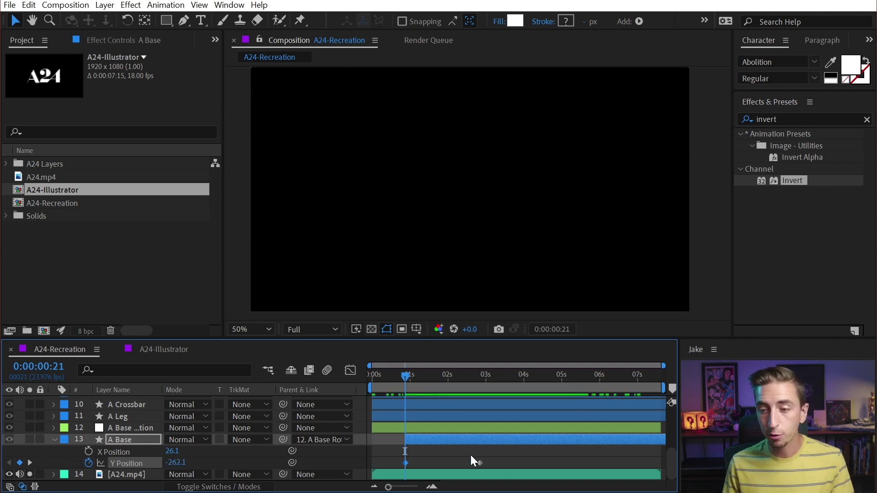
{"action": "left_click_drag", "start_coordinate": [409, 374], "coordinate": [431, 378]}
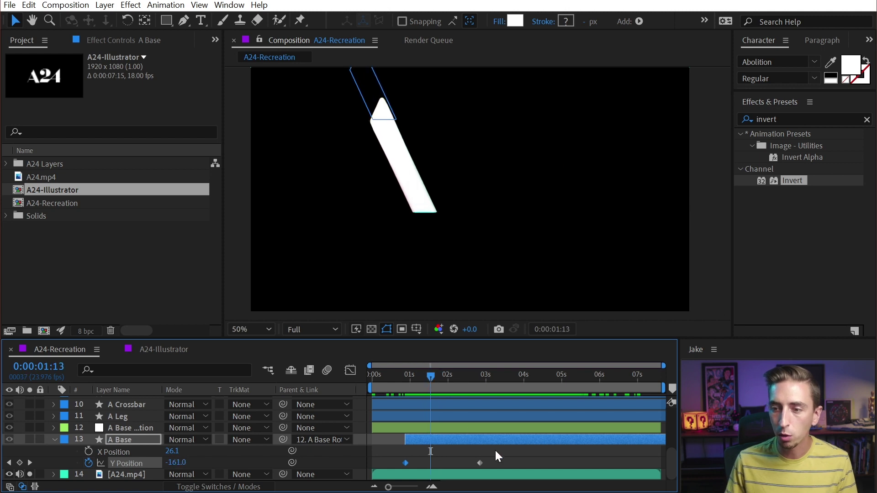
- Apply Easy Ease to A Base's last Y Position keyframe and extend its incoming graph handle back almost to the first keyframe
{"action": "left_click_drag", "start_coordinate": [499, 458], "coordinate": [464, 469]}
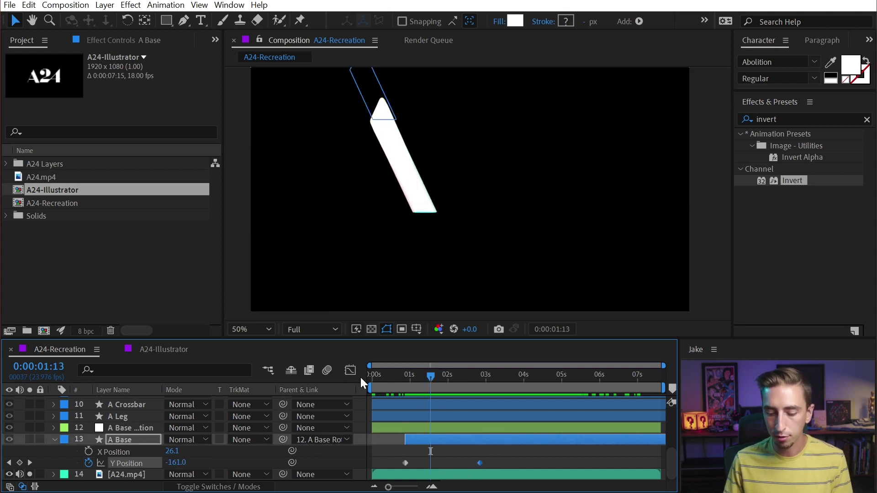
{"action": "key", "text": "F9"}
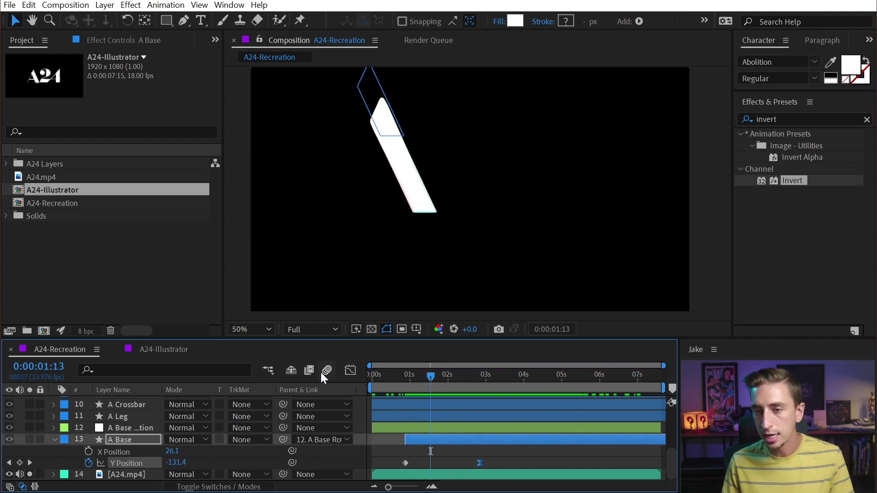
{"action": "left_click", "coordinate": [352, 368]}
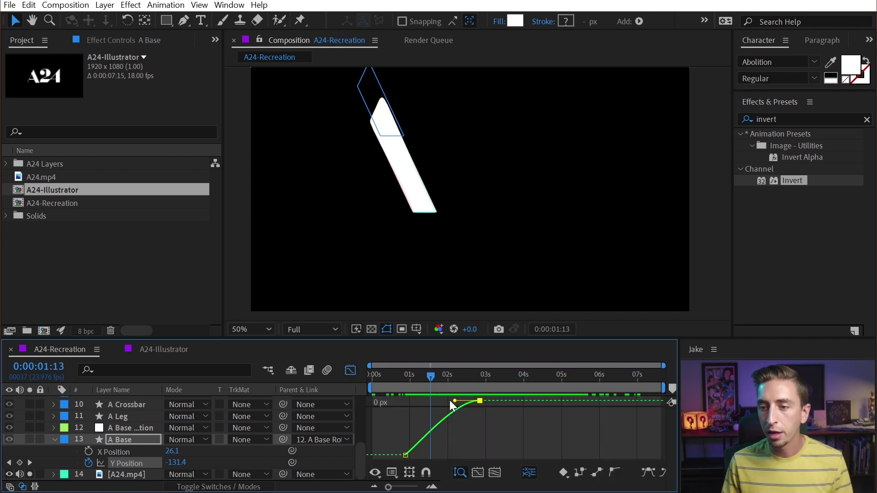
{"action": "left_click_drag", "start_coordinate": [454, 401], "coordinate": [409, 400]}
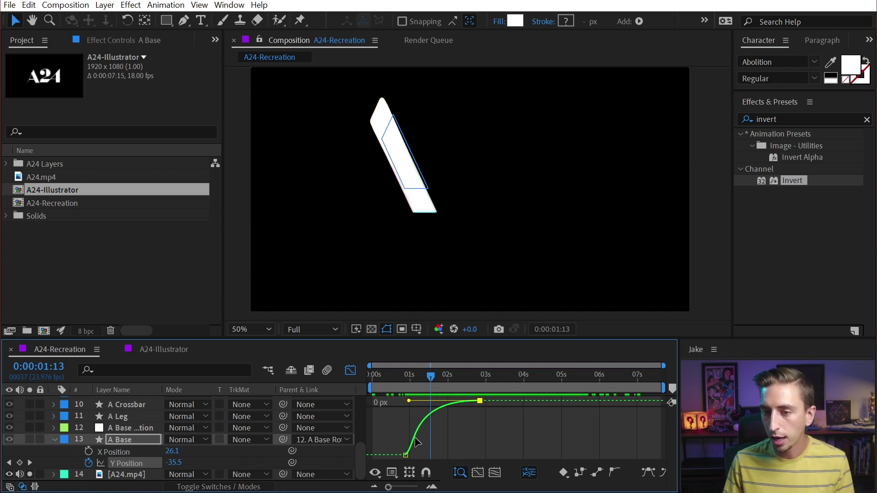
- Compare the slide with the reference around 0:00:01:05 and raise the first Y Position keyframe's outgoing graph handle for a steeper start
{"action": "mouse_move", "coordinate": [432, 380]}
{"action": "left_mouse_down"}
{"action": "mouse_move", "coordinate": [389, 395]}
{"action": "mouse_move", "coordinate": [413, 376]}
{"action": "mouse_move", "coordinate": [454, 377]}
{"action": "mouse_move", "coordinate": [423, 374]}
{"action": "left_mouse_up"}
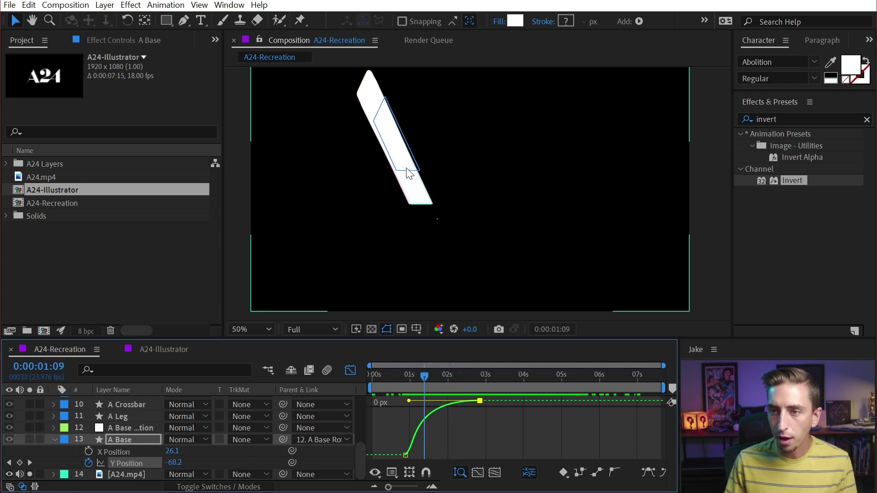
{"action": "scroll", "coordinate": [410, 174], "scroll_direction": "up", "scroll_amount": 3}
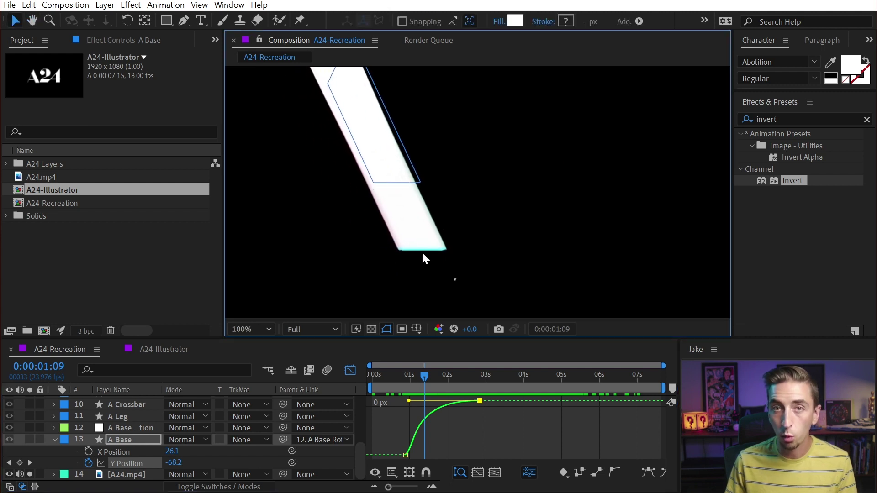
{"action": "left_click_drag", "start_coordinate": [428, 377], "coordinate": [418, 380]}
{"action": "left_click", "coordinate": [406, 455]}
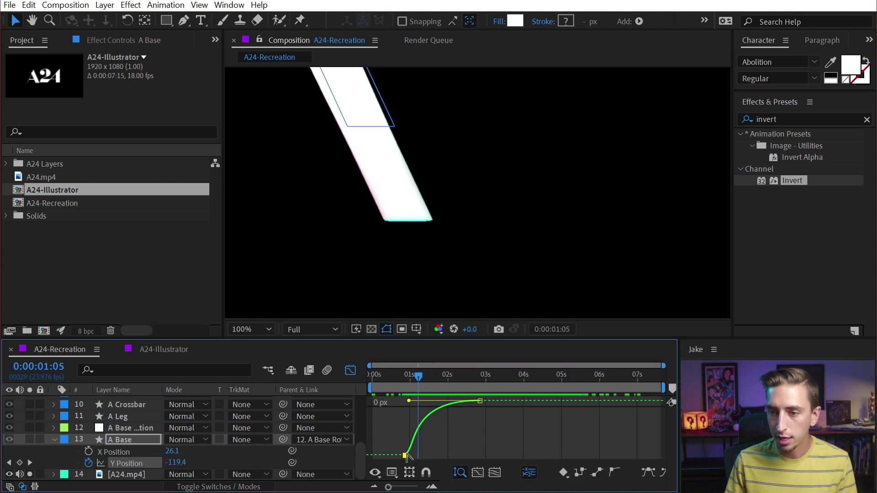
{"action": "left_click_drag", "start_coordinate": [405, 454], "coordinate": [407, 424]}
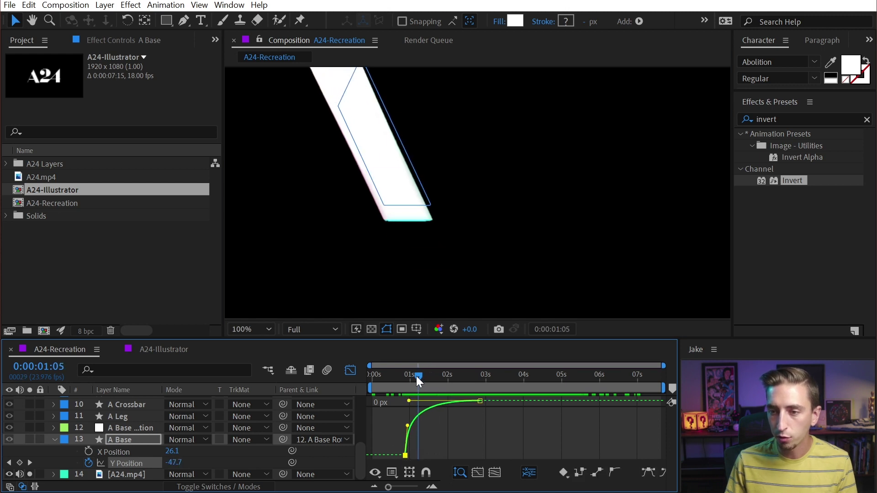
- Compare the bar with the reference at 0:00:01:13 and slightly shorten the last Y Position keyframe's incoming graph handle
{"action": "mouse_move", "coordinate": [416, 376]}
{"action": "left_mouse_down"}
{"action": "mouse_move", "coordinate": [404, 376]}
{"action": "mouse_move", "coordinate": [432, 376]}
{"action": "left_mouse_up"}
{"action": "scroll", "coordinate": [361, 182], "scroll_direction": "down", "scroll_amount": 2}
{"action": "key", "text": "h"}
{"action": "left_click_drag", "start_coordinate": [396, 171], "coordinate": [415, 211]}
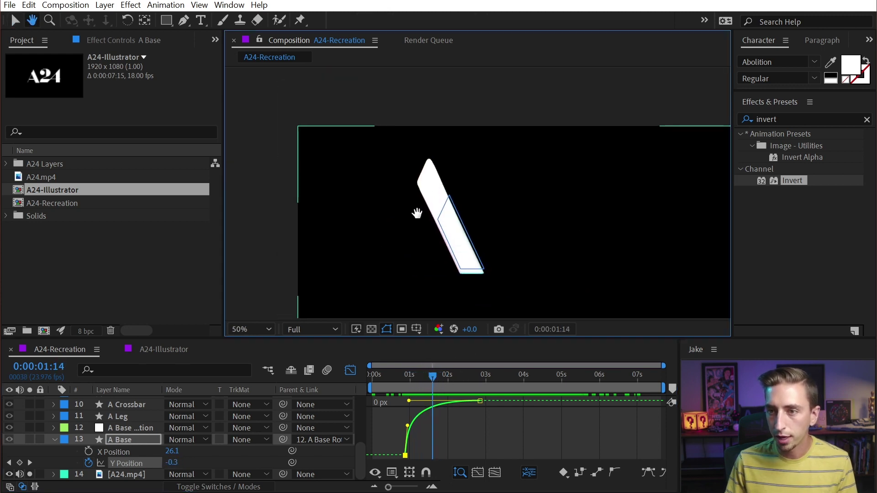
{"action": "key", "text": "v"}
{"action": "mouse_move", "coordinate": [432, 377]}
{"action": "left_mouse_down"}
{"action": "mouse_move", "coordinate": [404, 376]}
{"action": "mouse_move", "coordinate": [413, 401]}
{"action": "mouse_move", "coordinate": [421, 400]}
{"action": "mouse_move", "coordinate": [412, 375]}
{"action": "mouse_move", "coordinate": [430, 371]}
{"action": "left_mouse_up"}
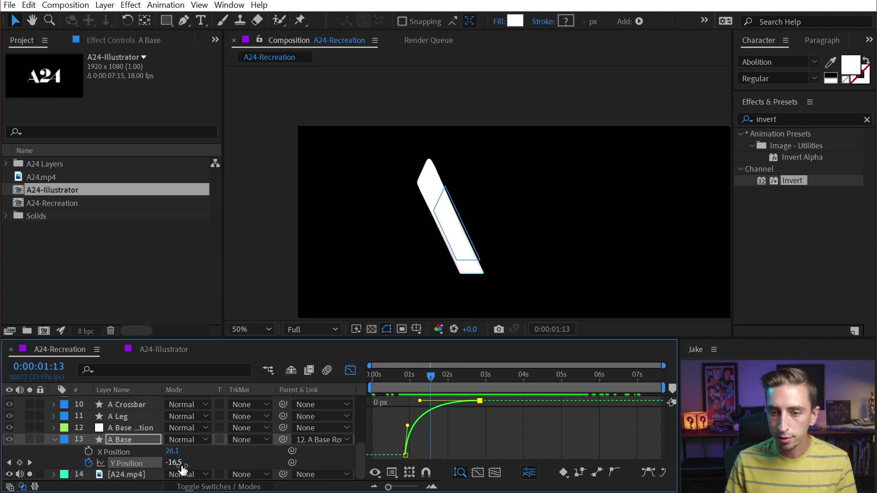
- At 0:00:01:13, set A Base's Y Position to 8.5 to align its bottom edge with the reference bar
{"action": "left_click_drag", "start_coordinate": [174, 462], "coordinate": [211, 465]}
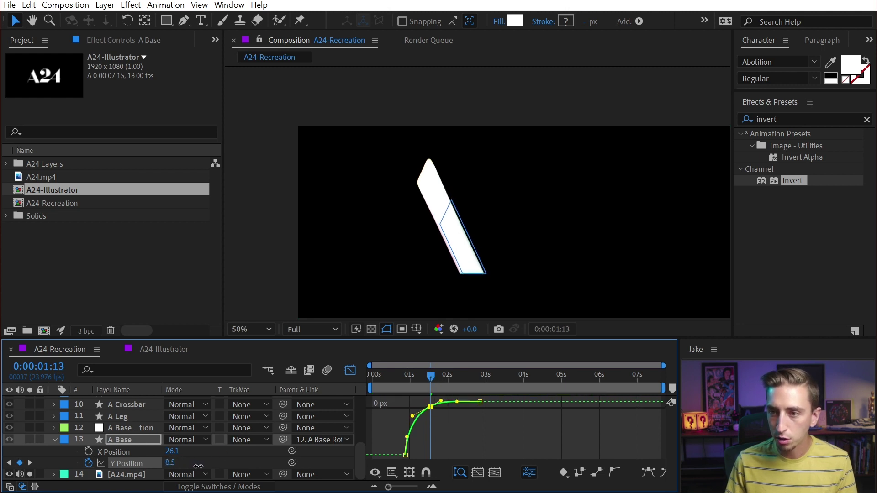
{"action": "scroll", "coordinate": [478, 274], "scroll_direction": "up", "scroll_amount": 2}
{"action": "left_click_drag", "start_coordinate": [475, 280], "coordinate": [479, 157]}
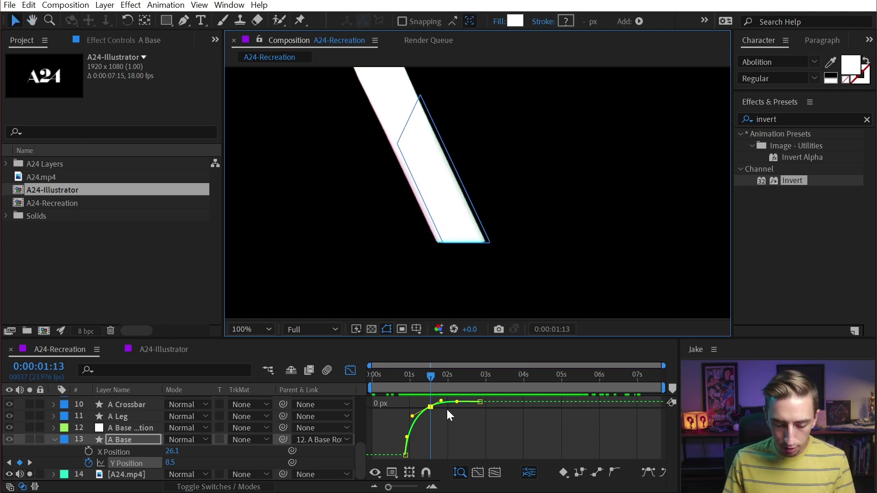
- Adjust the outgoing graph handle of A Base's 0:00:01:13 Y Position keyframe to match the reference around 0:00:01:21, then leave the graph view
{"action": "key", "text": "equal"}
{"action": "key", "text": "equal"}
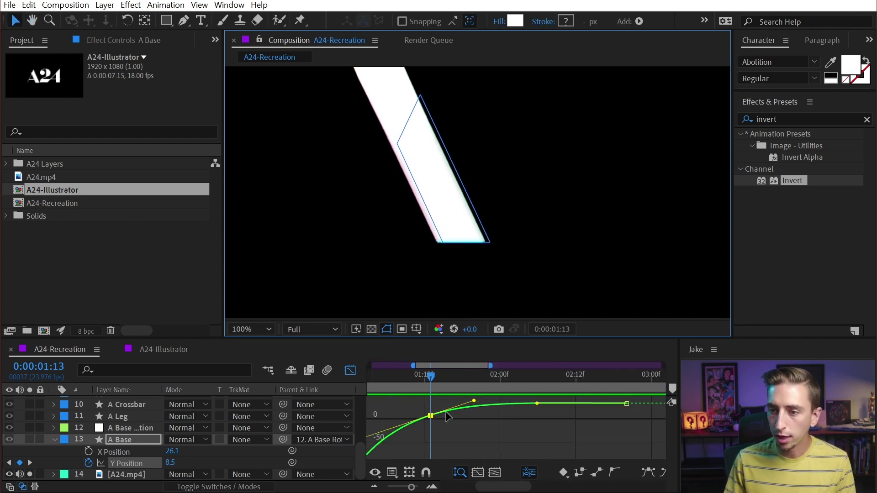
{"action": "left_click_drag", "start_coordinate": [432, 377], "coordinate": [484, 410]}
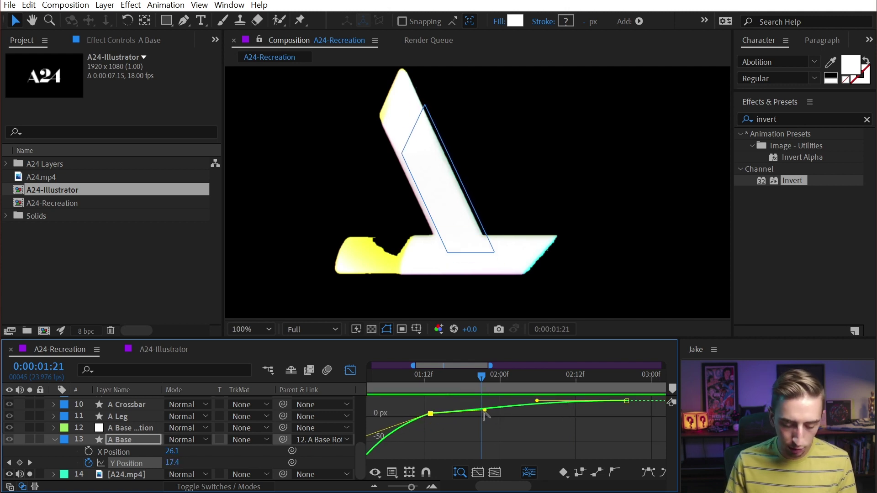
{"action": "left_click_drag", "start_coordinate": [485, 410], "coordinate": [440, 365]}
{"action": "key", "text": "minus"}
{"action": "key", "text": "comma"}
{"action": "left_click", "coordinate": [351, 370]}
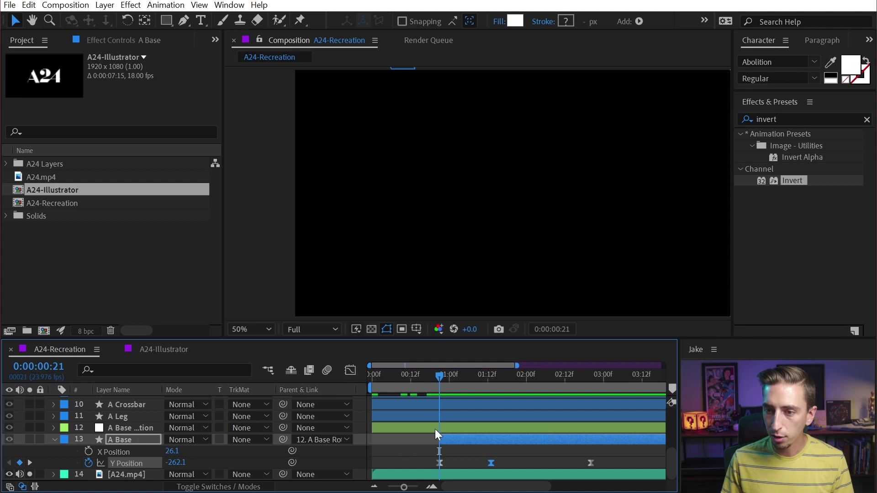
- Trim the start of the A Base Rotation null to 0:00:00:21, matching A Base's in point
{"action": "left_click", "coordinate": [390, 429]}
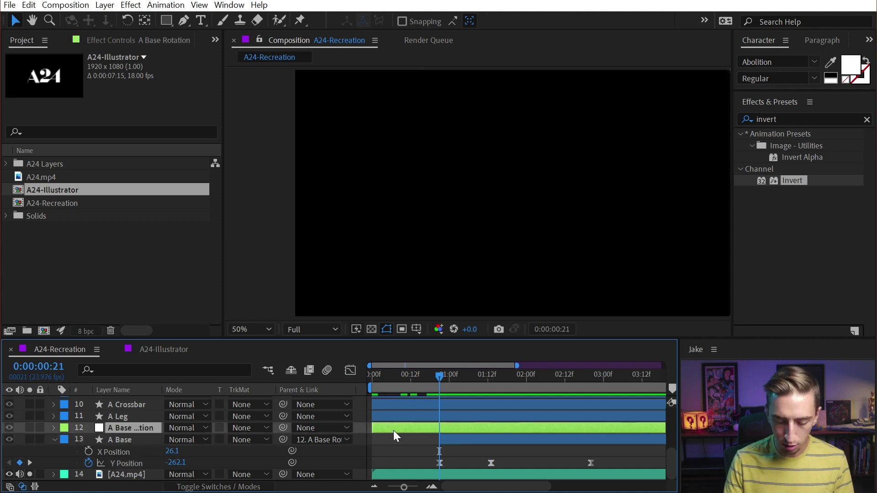
{"action": "key", "text": "alt+bracketleft"}
{"action": "left_click_drag", "start_coordinate": [527, 424], "coordinate": [483, 429]}
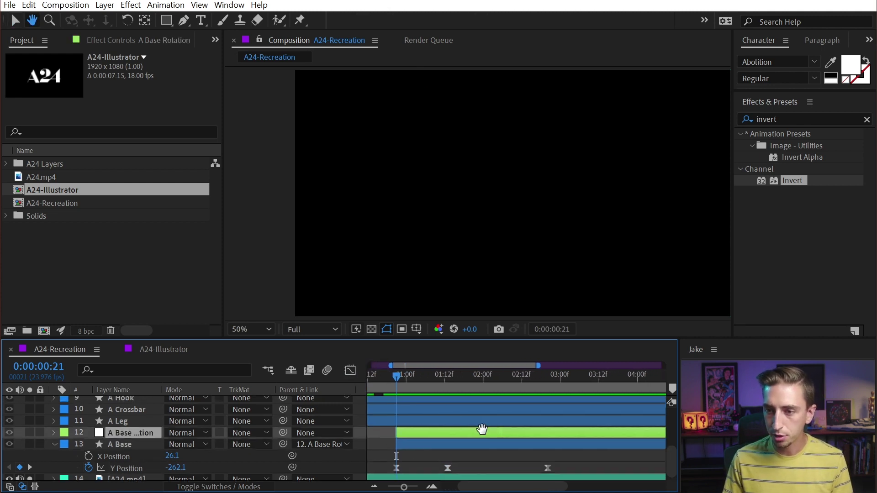
- Add a Path keyframe to A Base's Group 1 shape at 0:00:01:16, show only its keyframed properties, and go to 0:00:01:05
{"action": "mouse_move", "coordinate": [401, 375]}
{"action": "left_mouse_down"}
{"action": "mouse_move", "coordinate": [468, 376]}
{"action": "mouse_move", "coordinate": [458, 381]}
{"action": "left_mouse_up"}
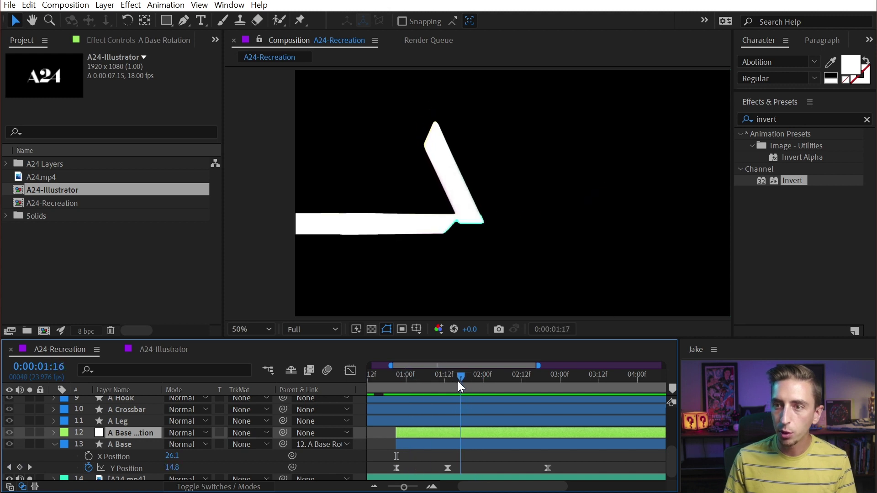
{"action": "left_click", "coordinate": [469, 442]}
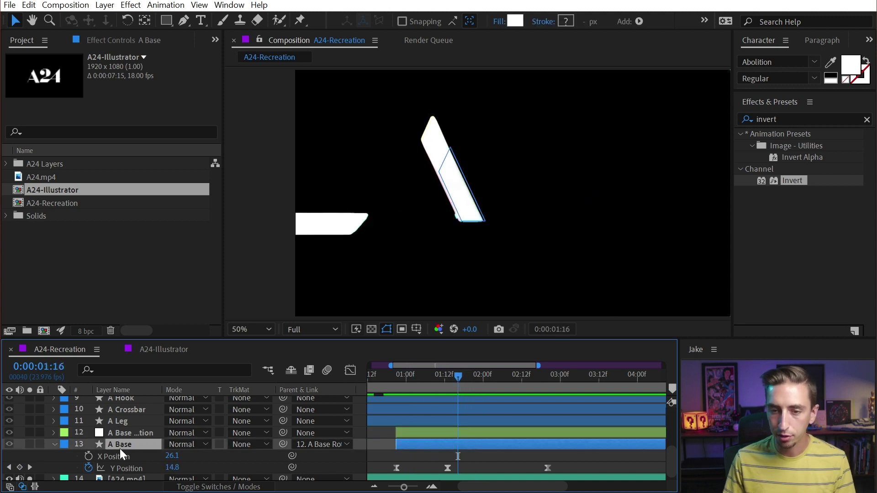
{"action": "left_click", "coordinate": [54, 445]}
{"action": "left_click", "coordinate": [54, 462]}
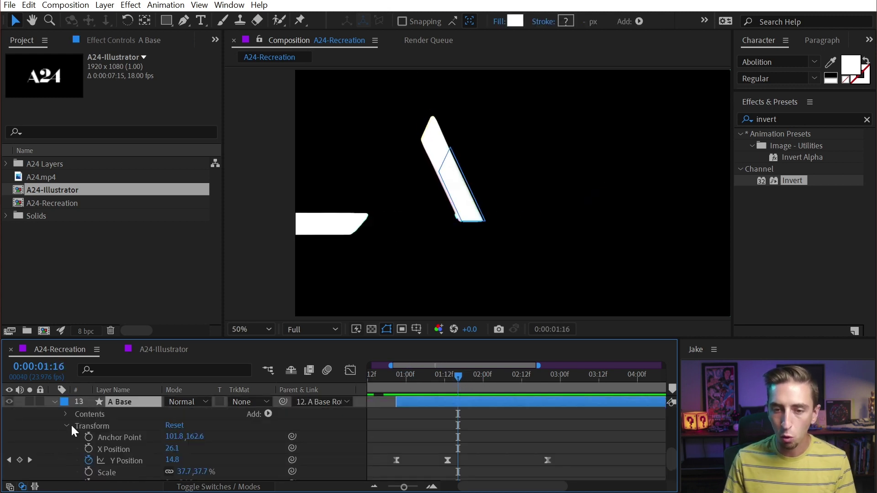
{"action": "left_click", "coordinate": [67, 413]}
{"action": "left_click", "coordinate": [76, 425]}
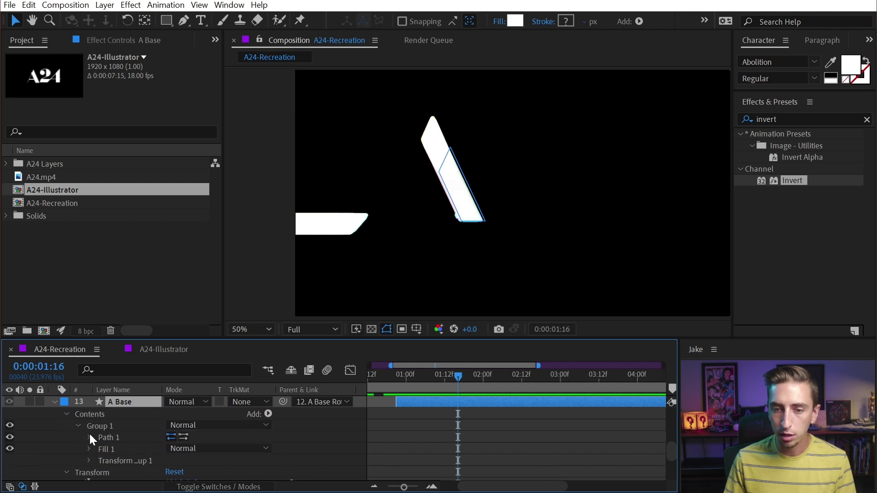
{"action": "left_click", "coordinate": [90, 437]}
{"action": "left_click", "coordinate": [112, 449]}
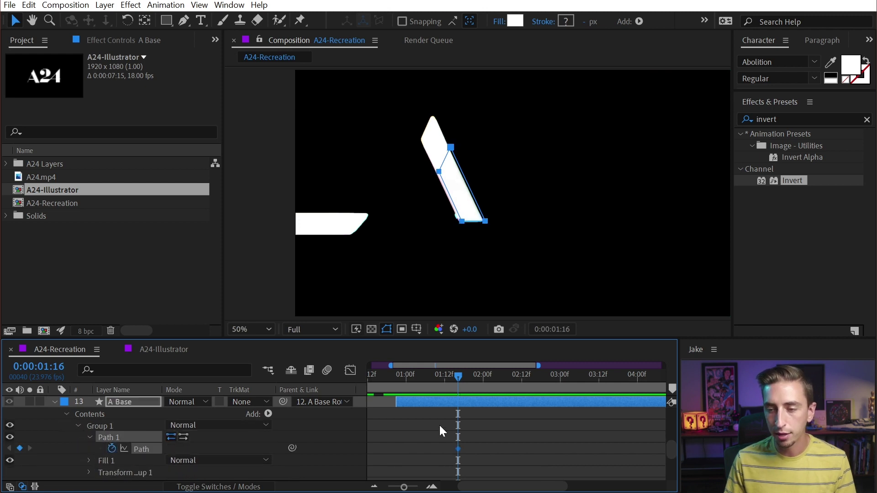
{"action": "left_click", "coordinate": [471, 405]}
{"action": "key", "text": "u"}
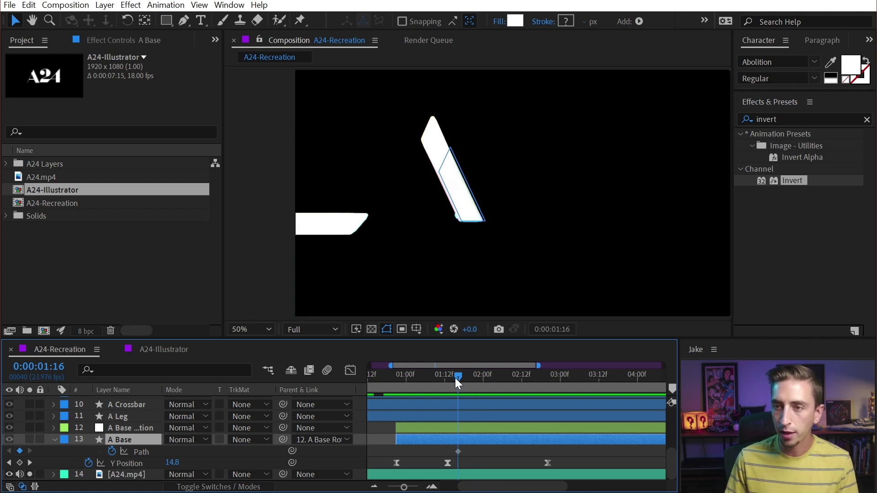
{"action": "left_click_drag", "start_coordinate": [454, 374], "coordinate": [419, 378]}
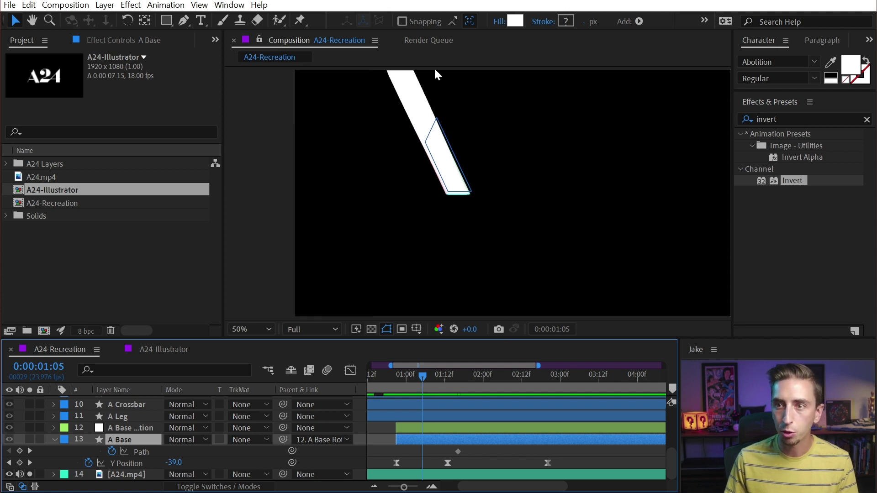
{"action": "left_click", "coordinate": [458, 451]}
{"action": "left_click_drag", "start_coordinate": [450, 106], "coordinate": [378, 114]}
{"action": "key", "text": "ctrl+z"}
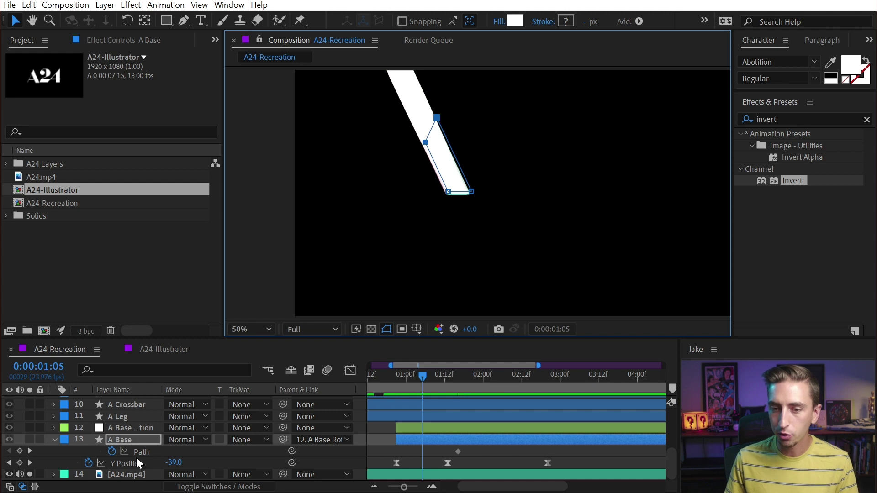
- Keyframe the A Base Rotation null's current angle, move that keyframe past two seconds, and set Rotation to 0° at 0:00:01:05
{"action": "left_click", "coordinate": [124, 430]}
{"action": "key", "text": "r"}
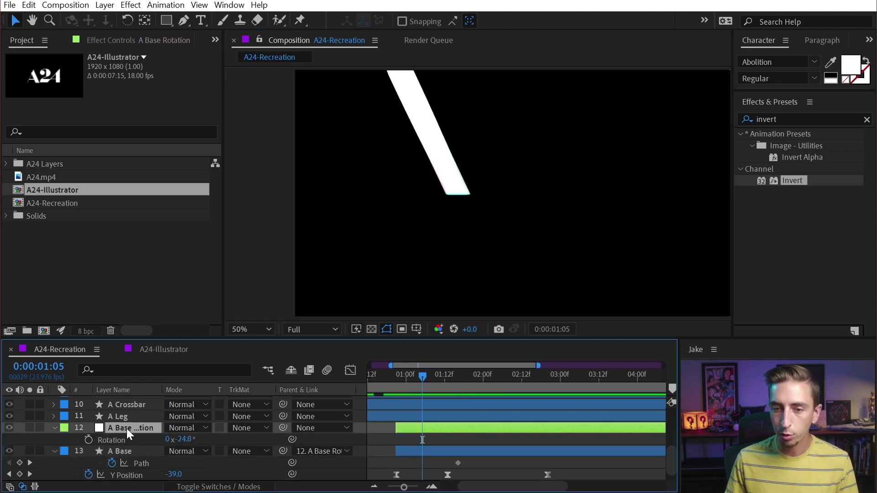
{"action": "left_click", "coordinate": [86, 440]}
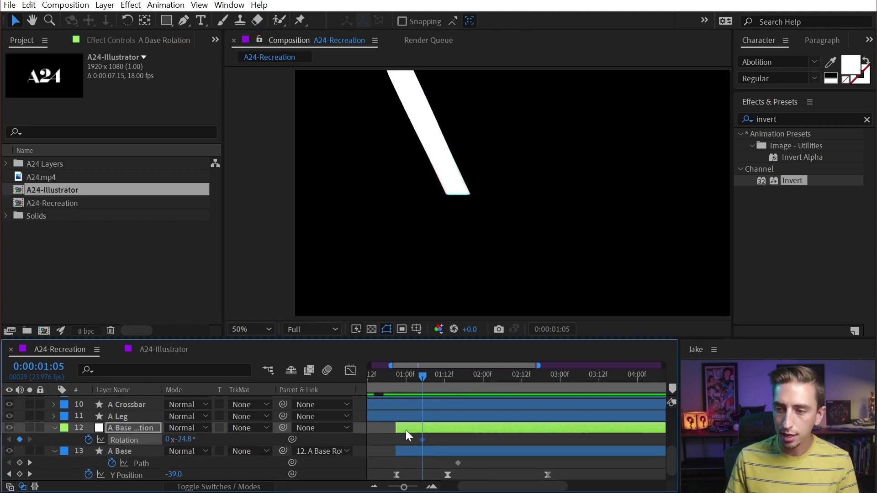
{"action": "left_click_drag", "start_coordinate": [423, 439], "coordinate": [511, 440]}
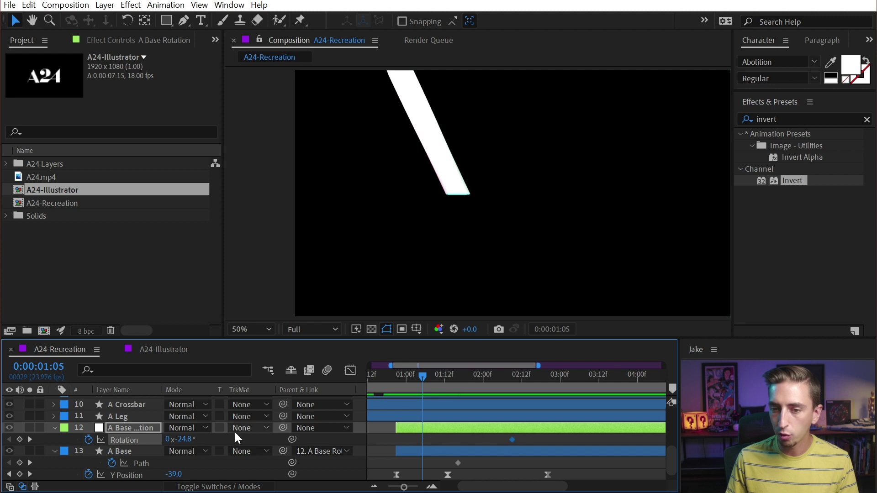
{"action": "left_click", "coordinate": [185, 439]}
{"action": "type", "text": "0"}
{"action": "key", "text": "Return"}
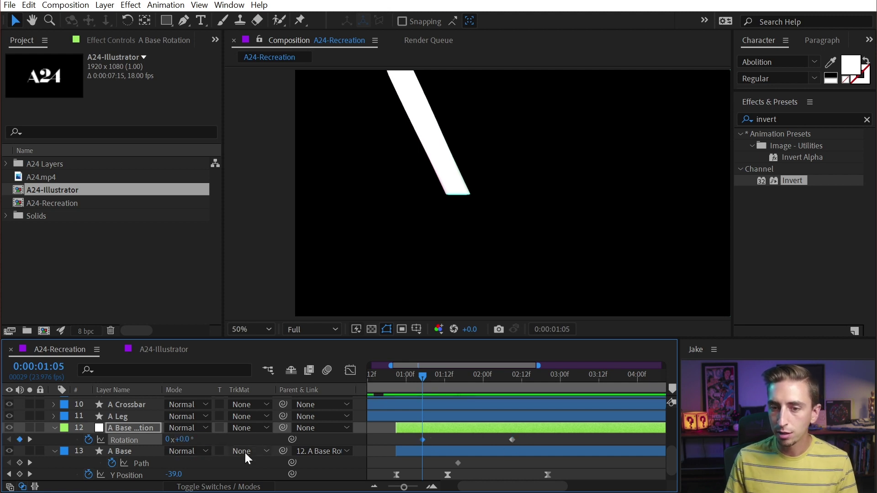
- Extend the upper two points of A Base's path straight up beyond the frame at 0:00:01:05
{"action": "left_click", "coordinate": [458, 463]}
{"action": "left_click_drag", "start_coordinate": [486, 104], "coordinate": [438, 78]}
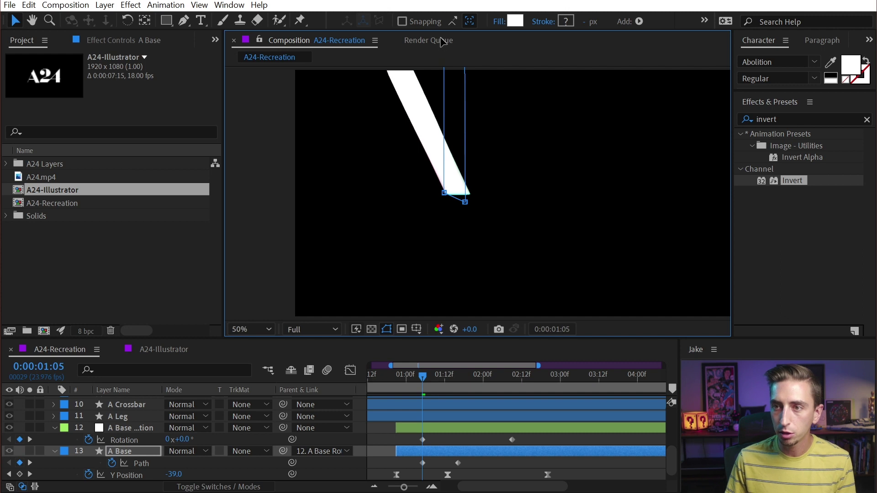
{"action": "key", "text": "h"}
{"action": "left_click_drag", "start_coordinate": [486, 103], "coordinate": [481, 141]}
{"action": "key", "text": "v"}
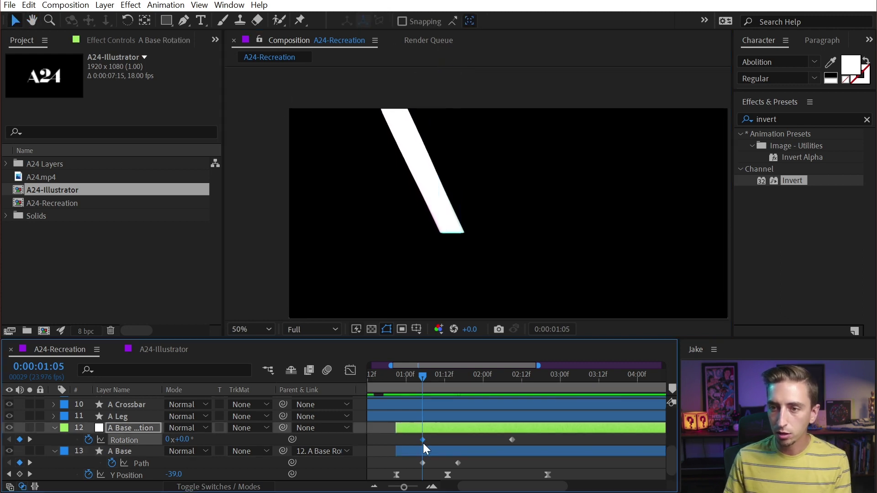
- Remove the A Base Rotation null's temporary Rotation keyframes and restore its angle to -24.8°
{"action": "left_click_drag", "start_coordinate": [422, 440], "coordinate": [516, 439]}
{"action": "left_click", "coordinate": [513, 440]}
{"action": "key", "text": "Delete"}
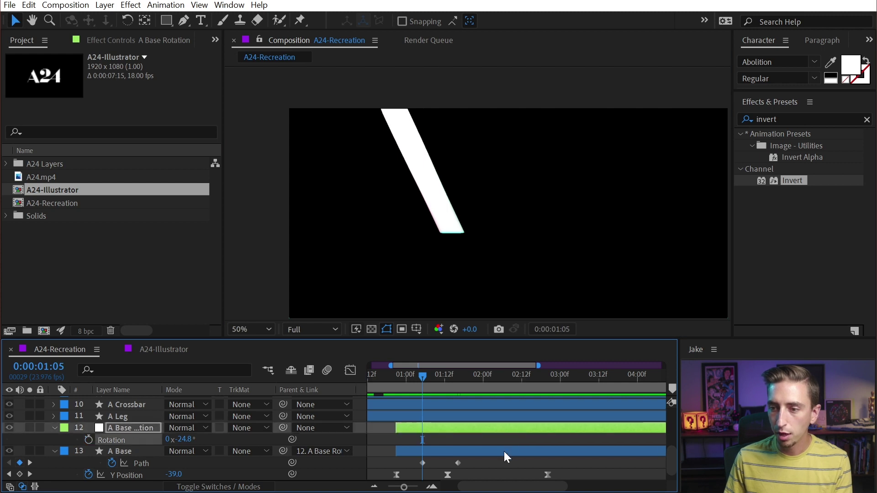
- Move A Base's last Path keyframe to 0:00:02:23, where the reference bar reaches its final length
{"action": "left_click", "coordinate": [503, 451]}
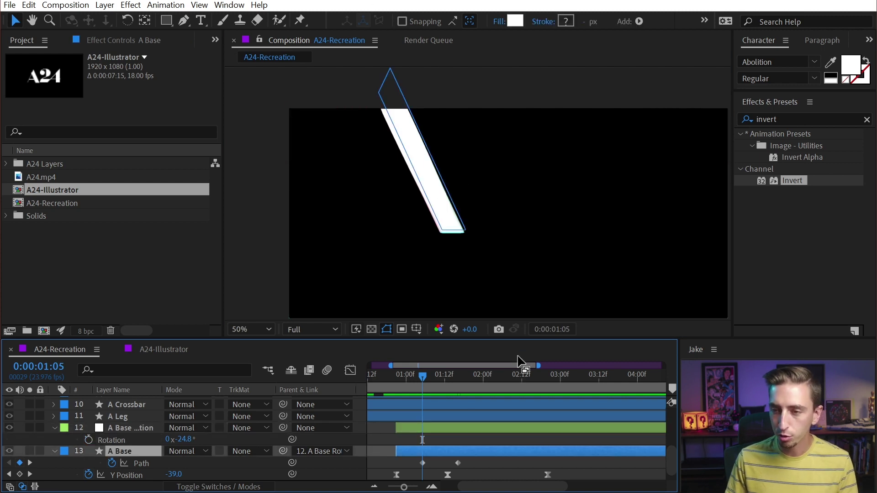
{"action": "left_click_drag", "start_coordinate": [433, 374], "coordinate": [558, 384]}
{"action": "scroll", "coordinate": [470, 241], "scroll_direction": "up", "scroll_amount": 2}
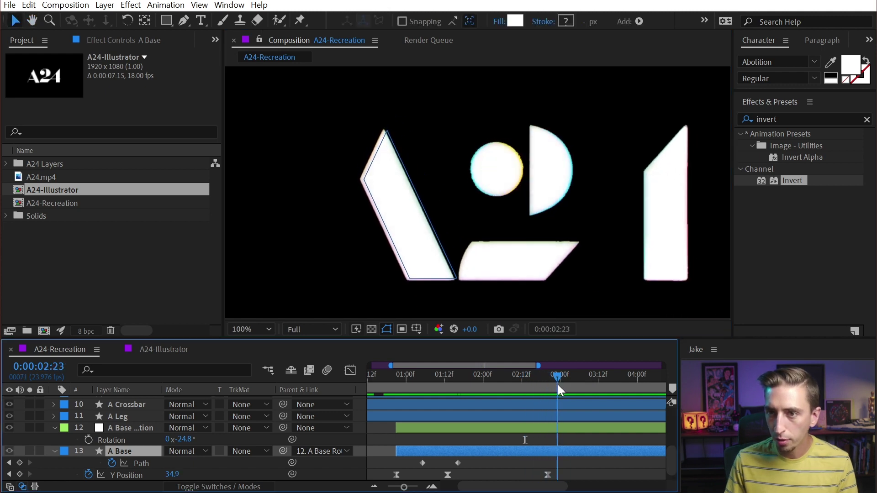
{"action": "left_click", "coordinate": [548, 474]}
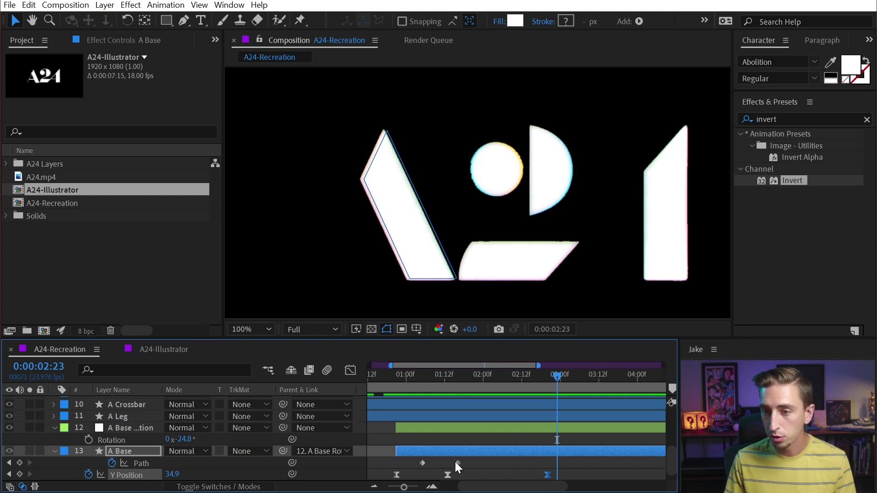
{"action": "left_click_drag", "start_coordinate": [458, 463], "coordinate": [562, 468]}
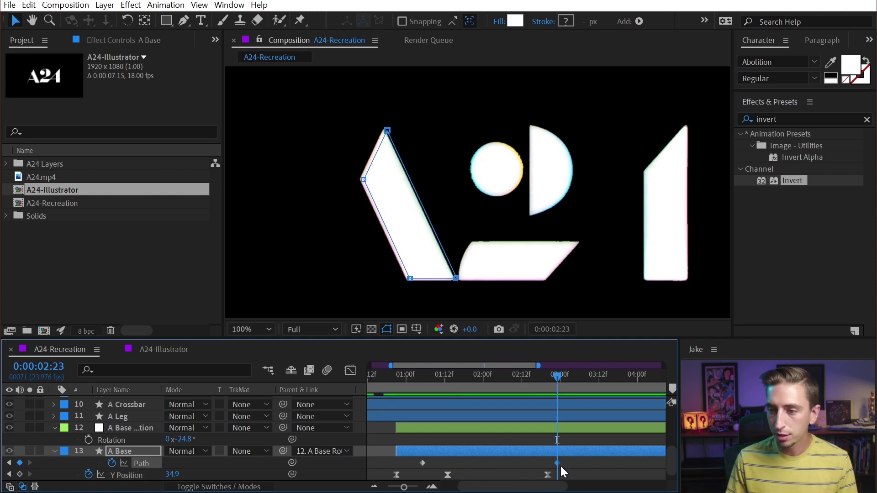
- Apply Easy Ease to A Base's last Path keyframe and lengthen its incoming speed graph handle, checking the shape at 0:00:02:11
{"action": "left_click_drag", "start_coordinate": [552, 380], "coordinate": [519, 381]}
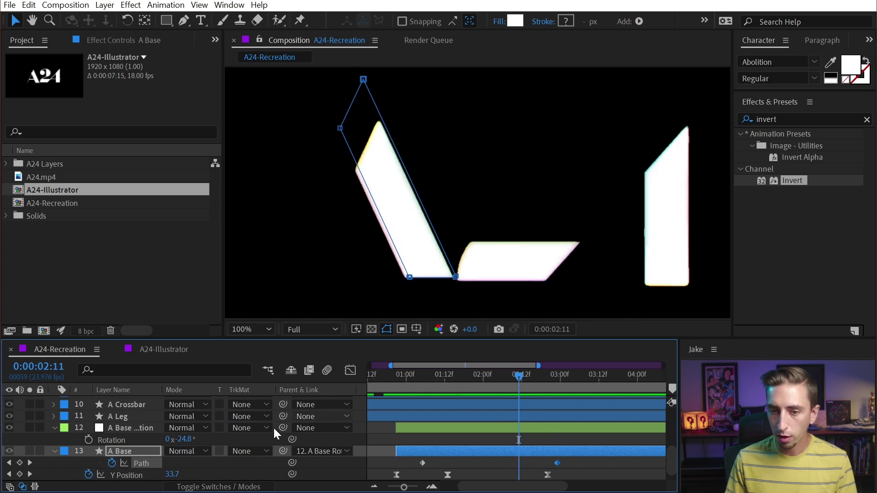
{"action": "key", "text": "F9"}
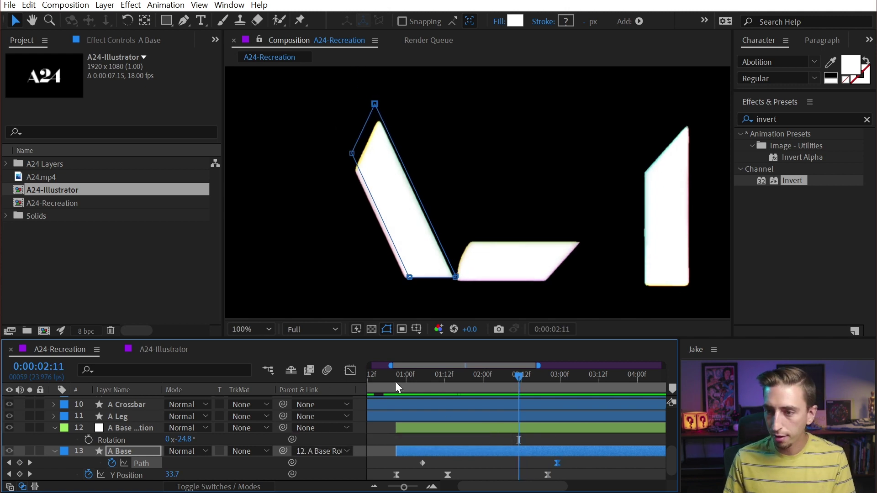
{"action": "left_click", "coordinate": [351, 371]}
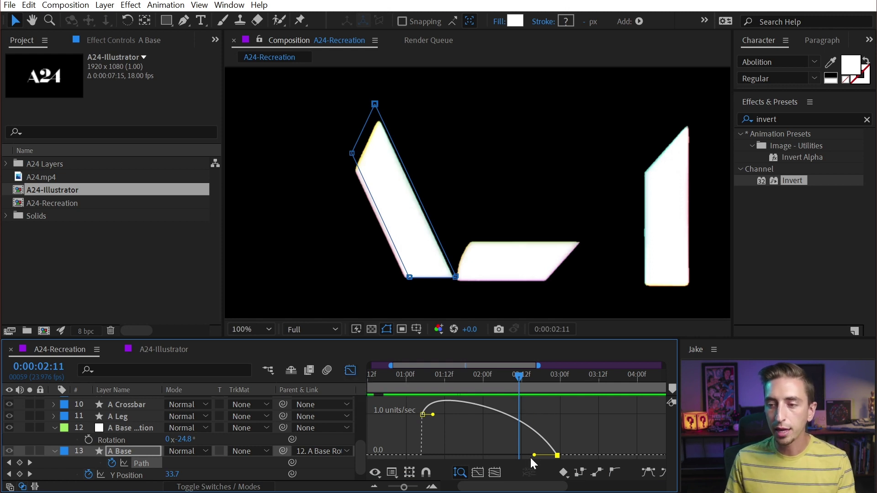
{"action": "left_click_drag", "start_coordinate": [534, 456], "coordinate": [553, 458]}
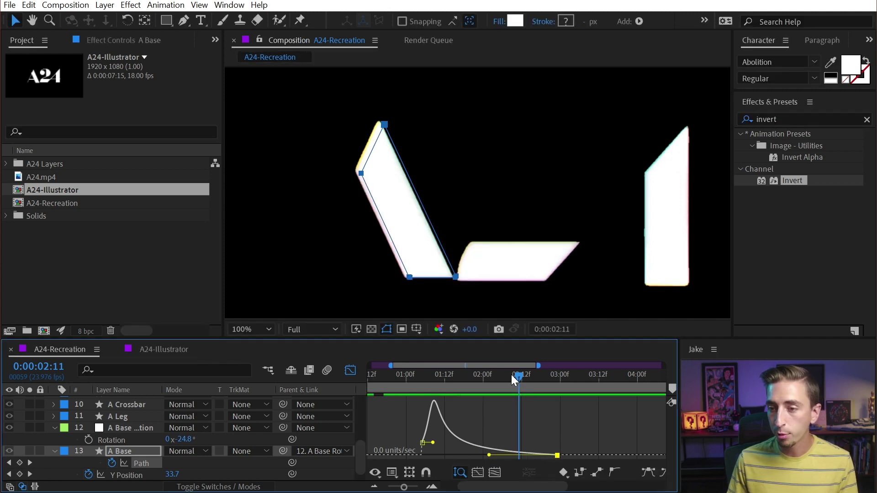
- Compare the bar's length with the reference at 0:00:01:19 and 0:00:01:13, and slightly shorten the last Path keyframe's incoming graph handle
{"action": "left_click_drag", "start_coordinate": [512, 375], "coordinate": [467, 378]}
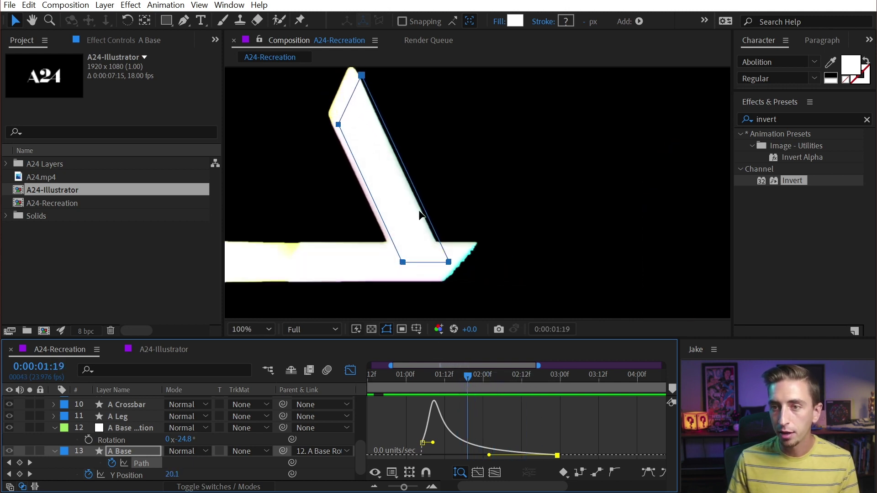
{"action": "scroll", "coordinate": [415, 213], "scroll_direction": "down", "scroll_amount": 1}
{"action": "left_click_drag", "start_coordinate": [400, 149], "coordinate": [409, 202]}
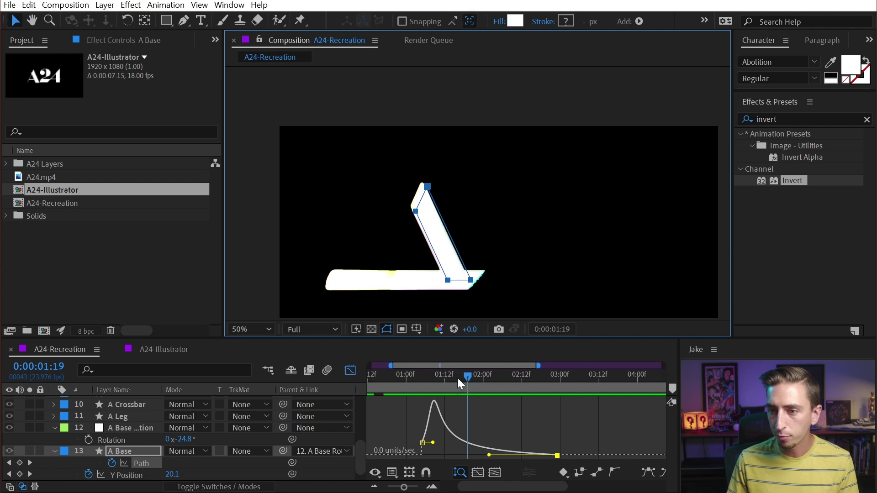
{"action": "mouse_move", "coordinate": [456, 377]}
{"action": "left_mouse_down"}
{"action": "mouse_move", "coordinate": [430, 376]}
{"action": "mouse_move", "coordinate": [447, 378]}
{"action": "left_mouse_up"}
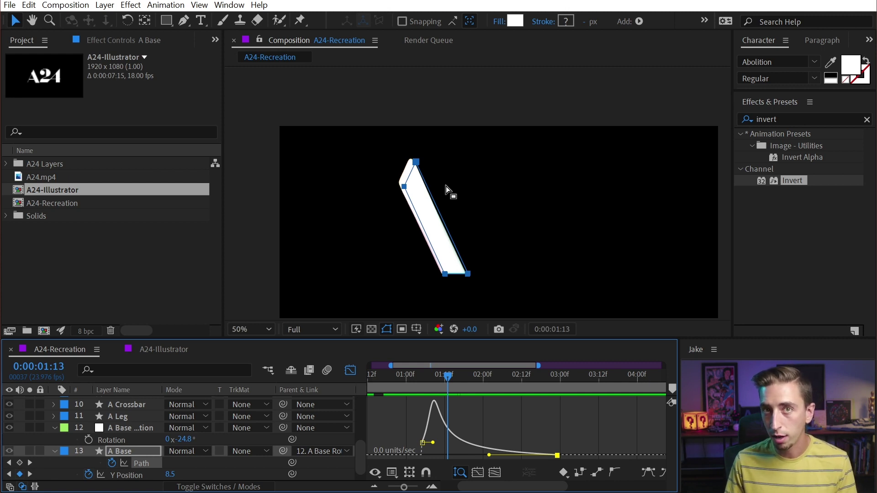
{"action": "left_click_drag", "start_coordinate": [447, 394], "coordinate": [579, 415]}
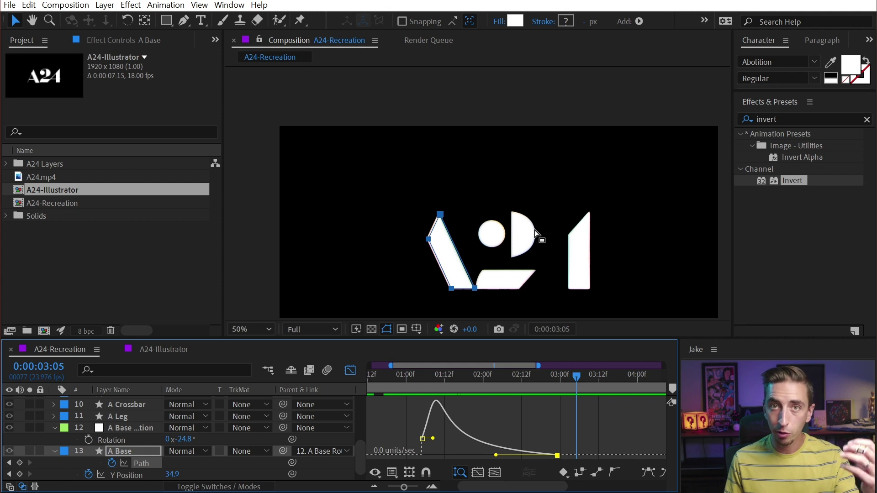
{"action": "left_click", "coordinate": [350, 370]}
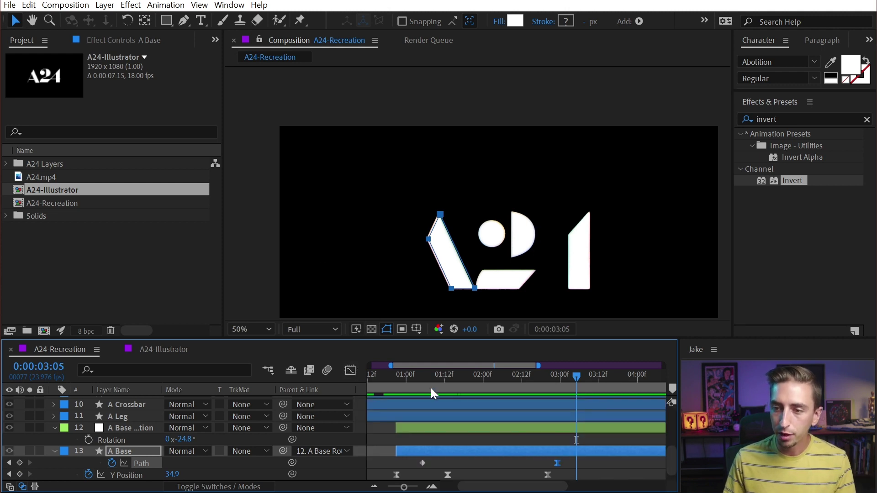
- Show the whole timeline, collapse the properties of A Base and its null, and turn off solo on A24.mp4
{"action": "key", "text": "minus"}
{"action": "key", "text": "minus"}
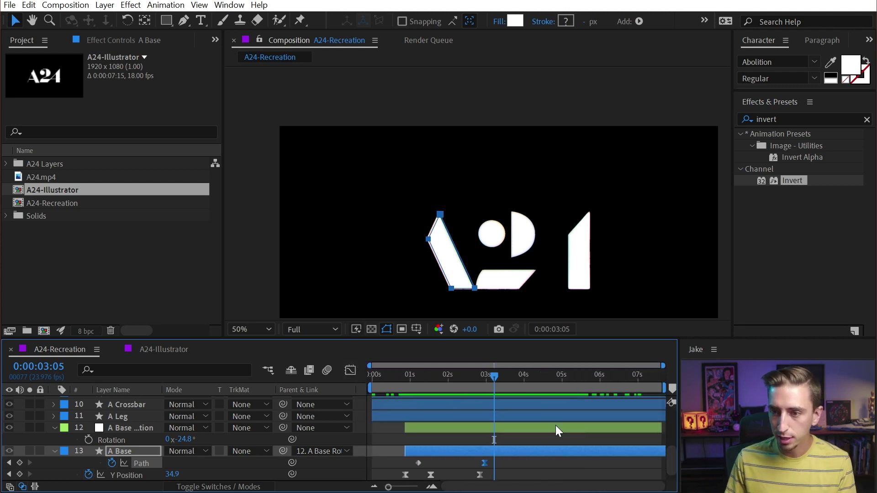
{"action": "left_click", "coordinate": [510, 435]}
{"action": "key", "text": "u"}
{"action": "left_click", "coordinate": [29, 473]}
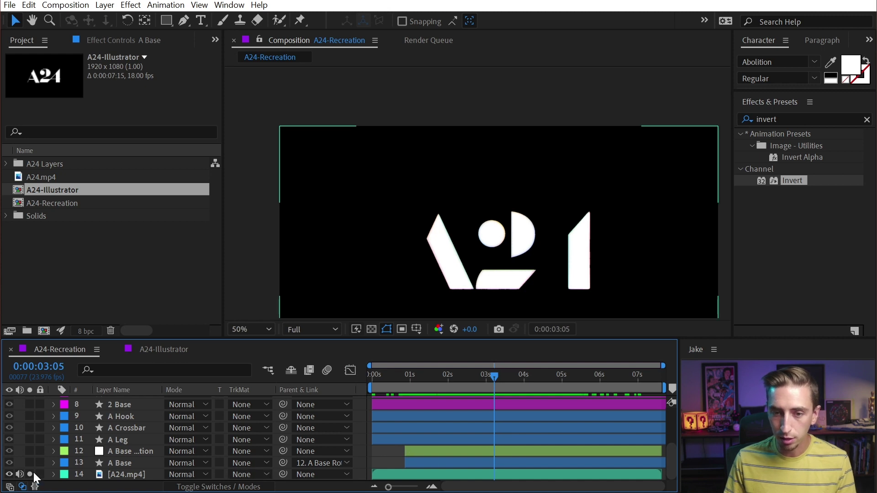
- Hide A24.mp4, solo A Base to preview its animation starting at 0:00:00:17 and 0:00:00:14, and turn the solo off
{"action": "left_click", "coordinate": [9, 473]}
{"action": "left_click", "coordinate": [29, 462]}
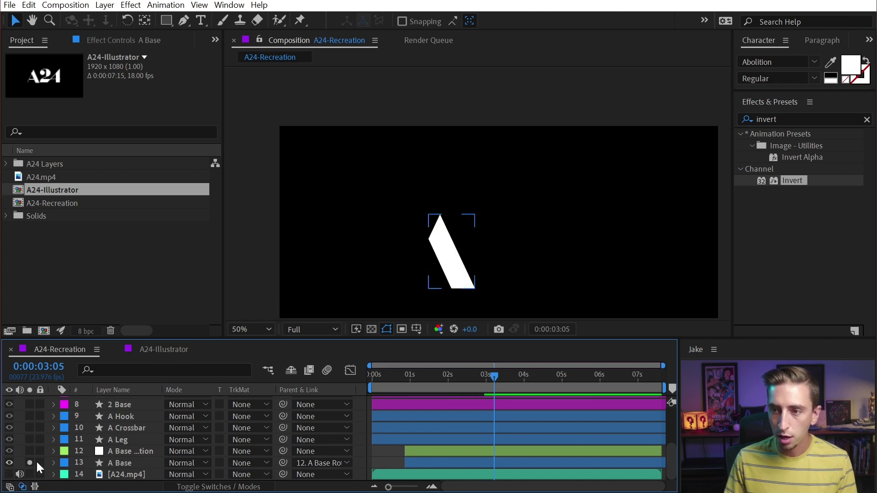
{"action": "left_click", "coordinate": [395, 377]}
{"action": "left_click_drag", "start_coordinate": [396, 375], "coordinate": [398, 375]}
{"action": "key", "text": "space"}
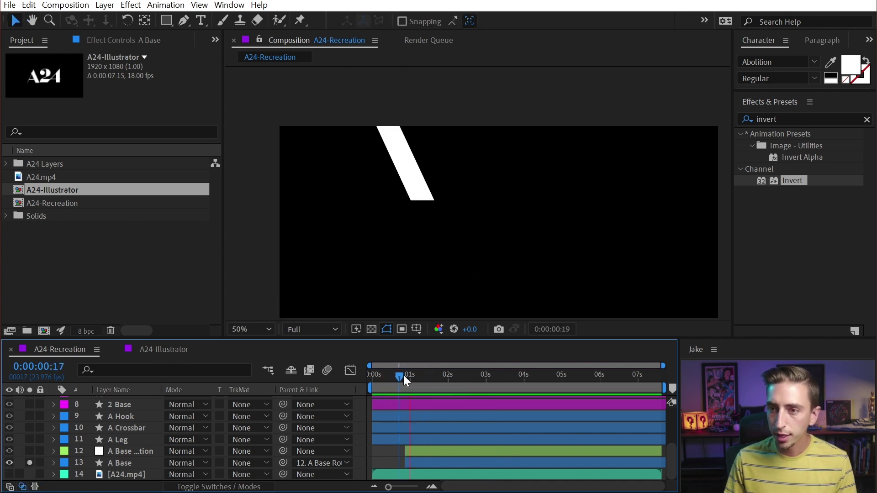
{"action": "key", "text": "space"}
{"action": "left_click_drag", "start_coordinate": [480, 251], "coordinate": [466, 221]}
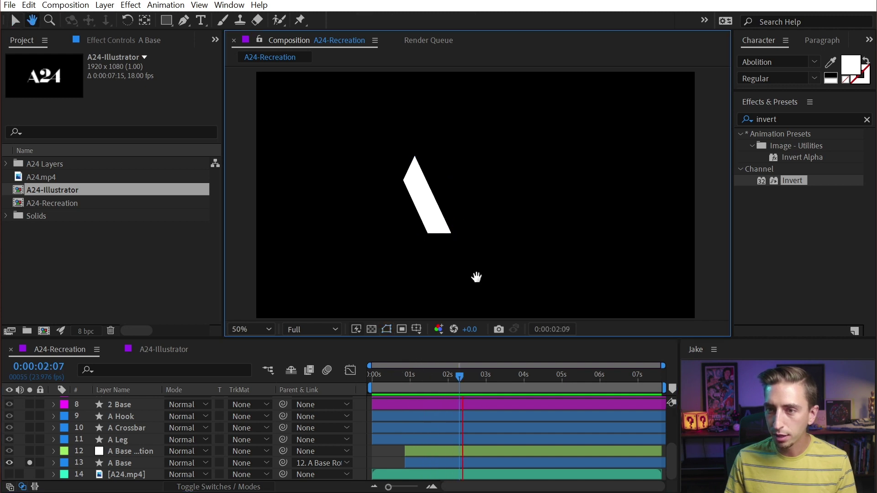
{"action": "left_click", "coordinate": [394, 374]}
{"action": "key", "text": "space"}
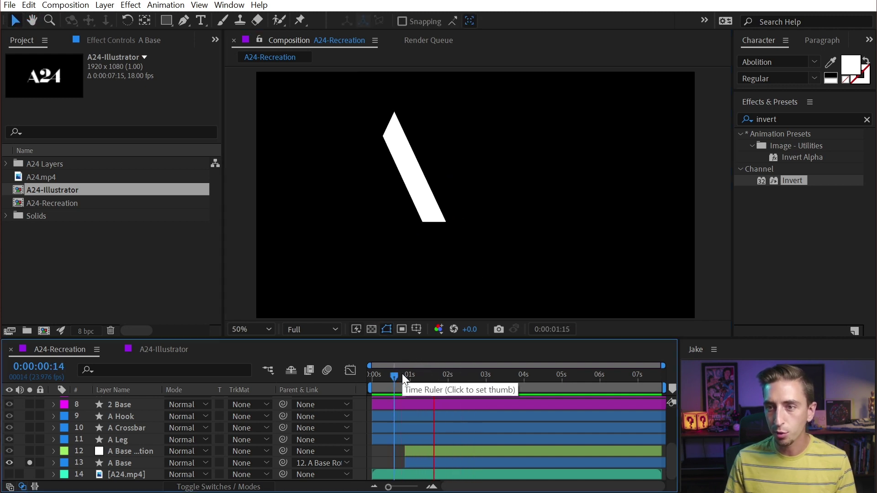
{"action": "key", "text": "space"}
{"action": "left_click", "coordinate": [29, 461]}
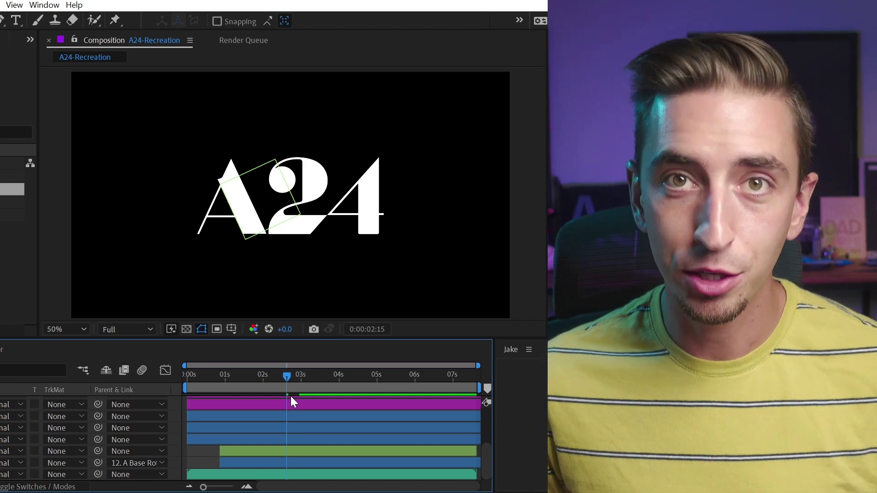
- Scrub through the timeline to review the motion of A Base, 2 Base and 4 Base
{"action": "mouse_move", "coordinate": [250, 375]}
{"action": "left_mouse_down"}
{"action": "mouse_move", "coordinate": [209, 367]}
{"action": "mouse_move", "coordinate": [260, 365]}
{"action": "left_mouse_up"}
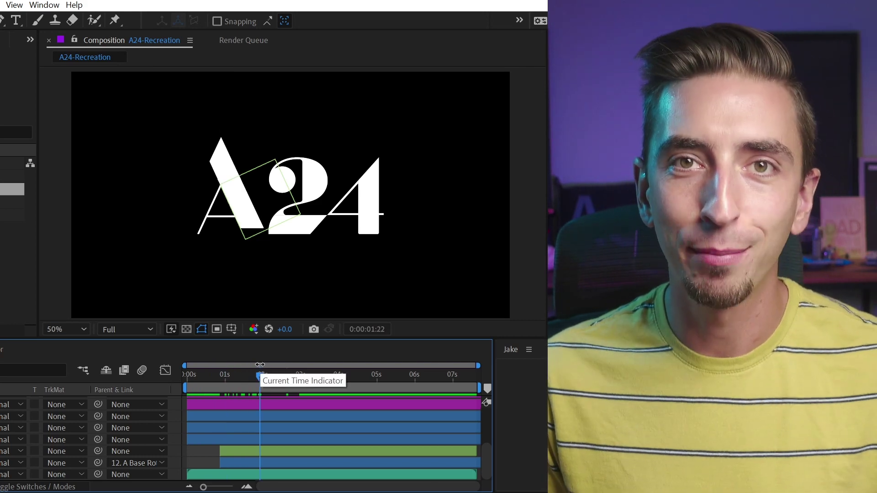
{"action": "left_click", "coordinate": [286, 377]}
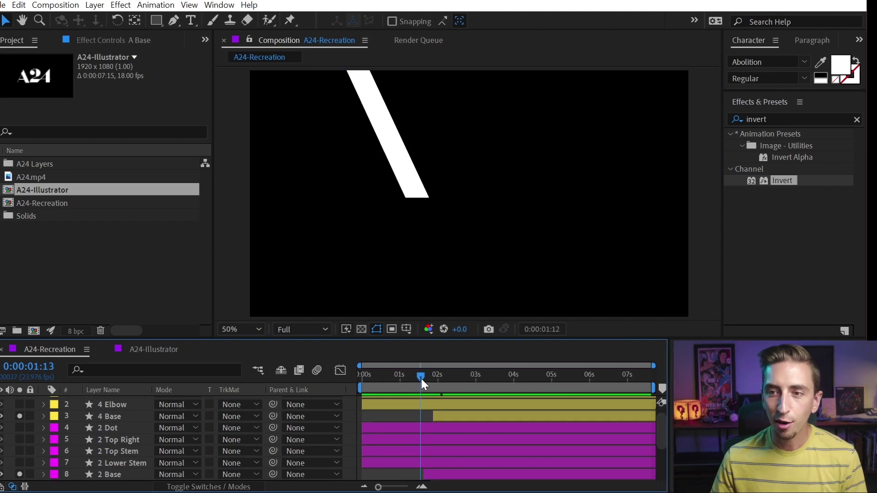
{"action": "mouse_move", "coordinate": [421, 379]}
{"action": "left_mouse_down"}
{"action": "mouse_move", "coordinate": [486, 383]}
{"action": "mouse_move", "coordinate": [419, 377]}
{"action": "left_mouse_up"}
{"action": "left_click_drag", "start_coordinate": [235, 377], "coordinate": [348, 396]}
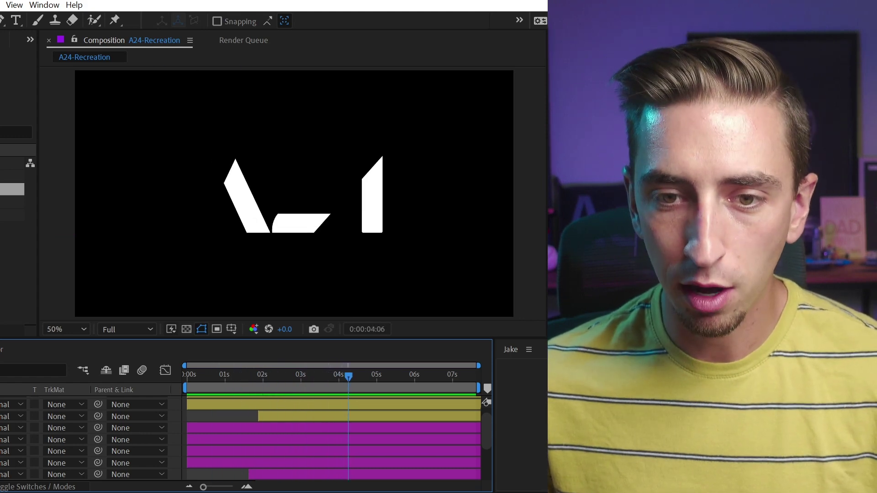
- Show the A24.mp4 reference on its own at 0:00:03:00, viewed at 100%
{"action": "scroll", "coordinate": [240, 440], "scroll_direction": "down", "scroll_amount": 3}
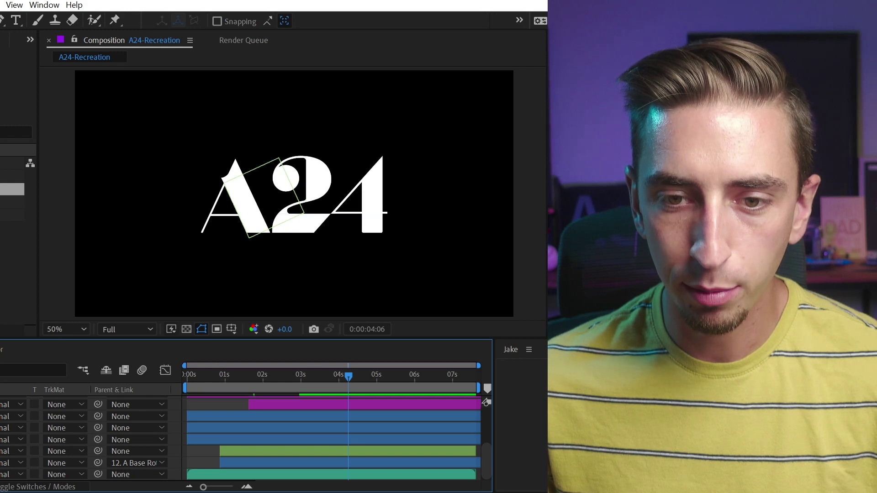
{"action": "left_click_drag", "start_coordinate": [340, 377], "coordinate": [300, 376]}
{"action": "scroll", "coordinate": [297, 201], "scroll_direction": "up", "scroll_amount": 1}
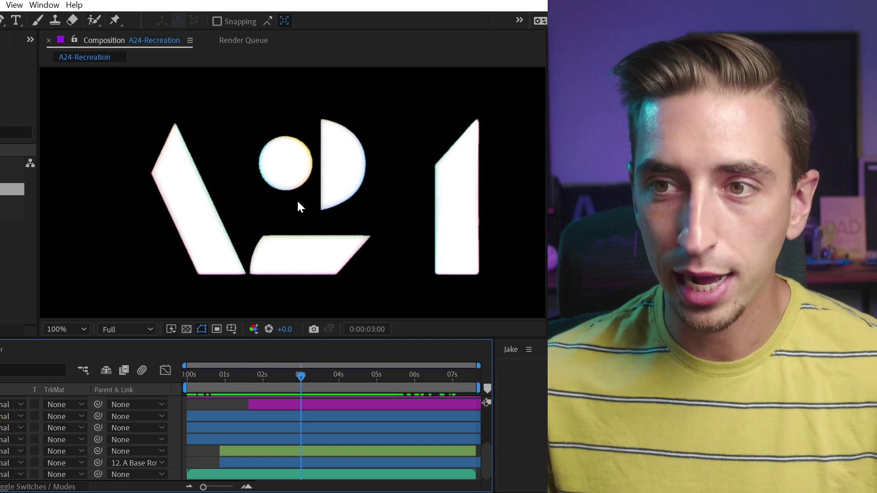
- Create a black 1920 x 1080 px solid named Matte, keeping the reference footage in view
{"action": "left_click", "coordinate": [1, 5]}
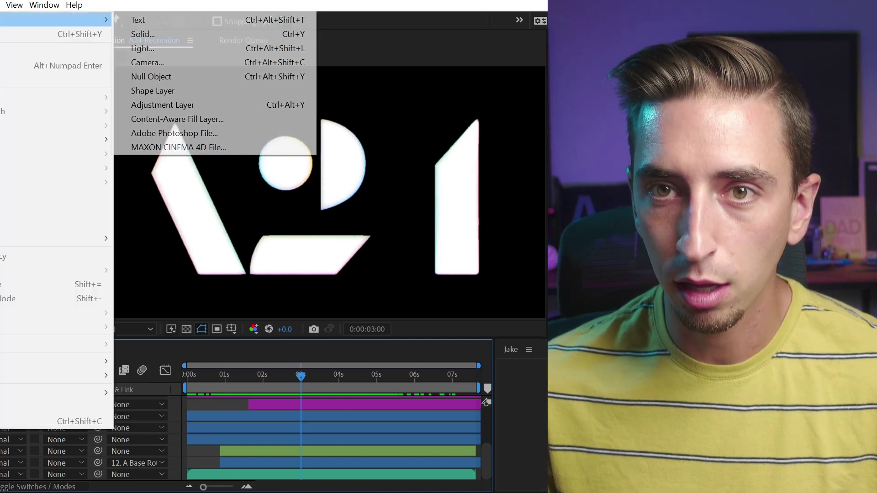
{"action": "mouse_move", "coordinate": [51, 23]}
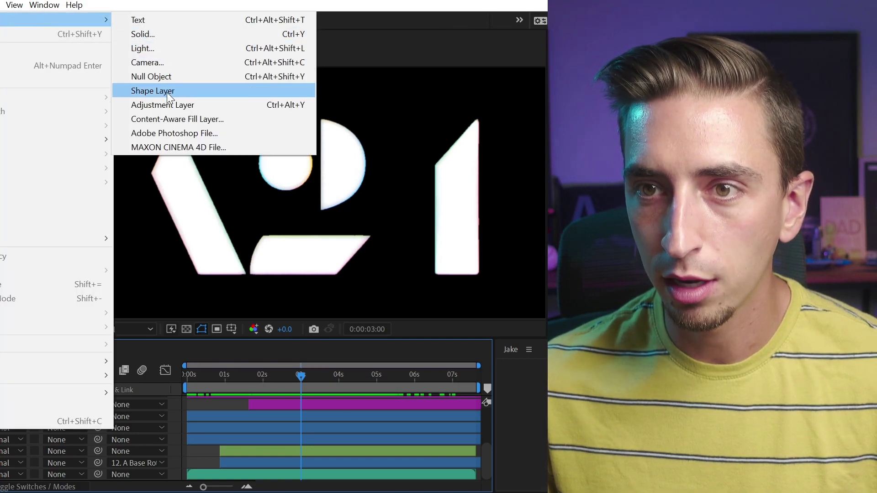
{"action": "left_click", "coordinate": [155, 35]}
{"action": "type", "text": "Ma"}
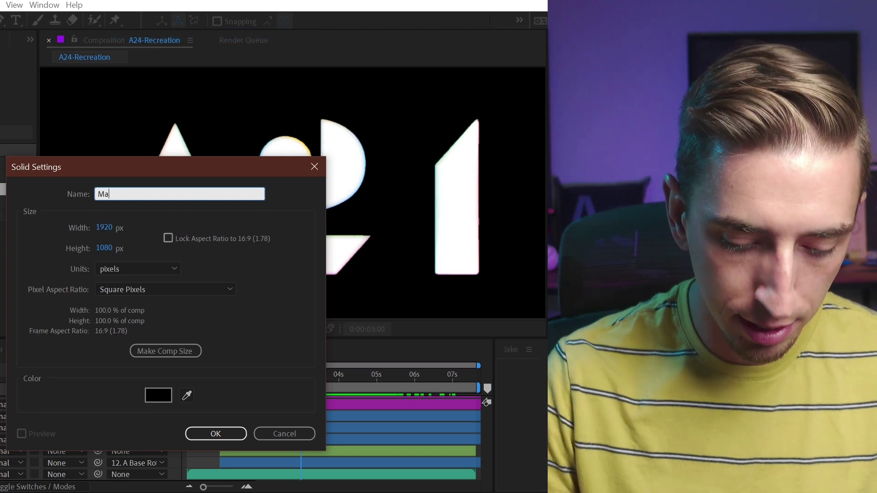
{"action": "type", "text": "tte"}
{"action": "left_click", "coordinate": [221, 436]}
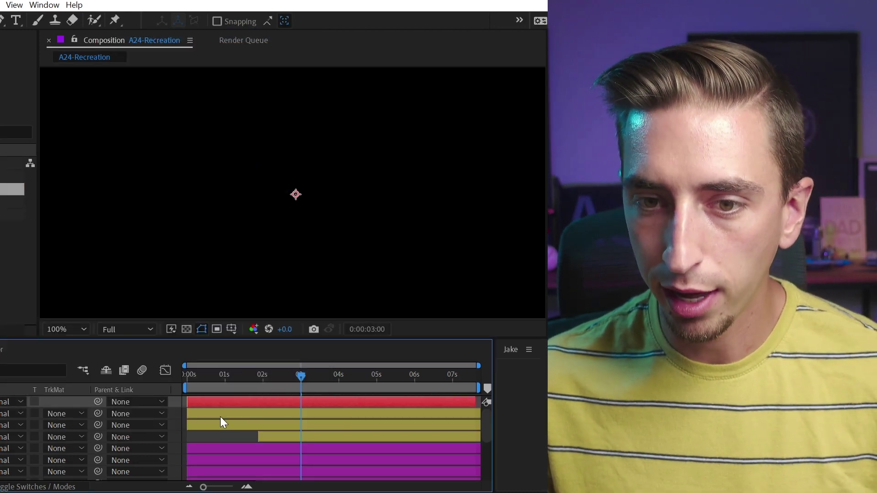
{"action": "key", "text": "ctrl+alt+shift+v"}
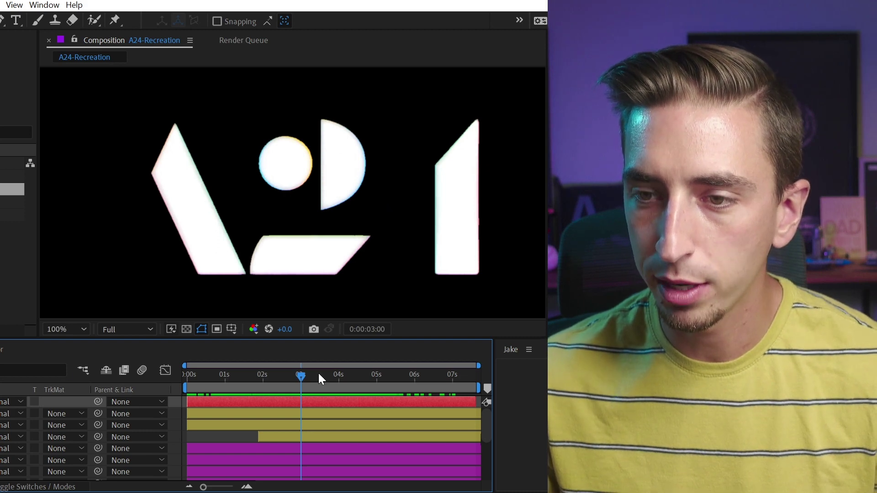
- Isolate the 2 Top Right half circle together with the Matte solid, turning off solo on A24.mp4
{"action": "scroll", "coordinate": [333, 436], "scroll_direction": "down", "scroll_amount": 1}
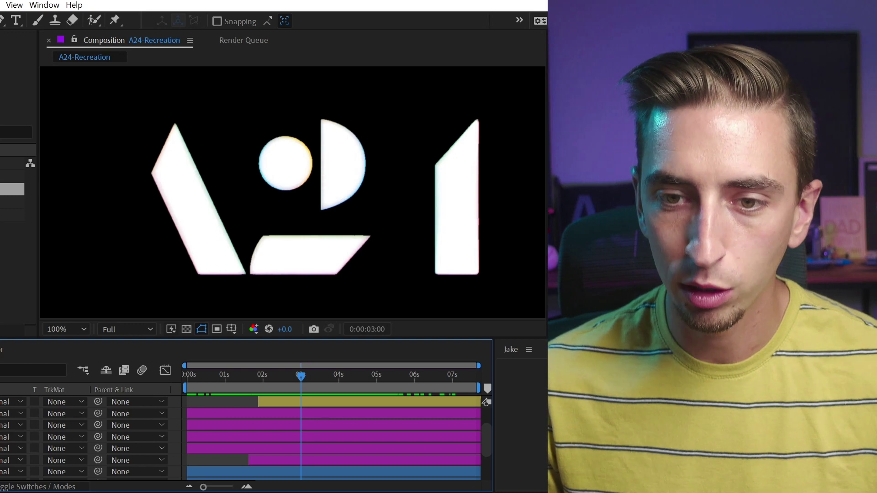
{"action": "left_click", "coordinate": [2, 414]}
{"action": "scroll", "coordinate": [2, 413], "scroll_direction": "up", "scroll_amount": 1}
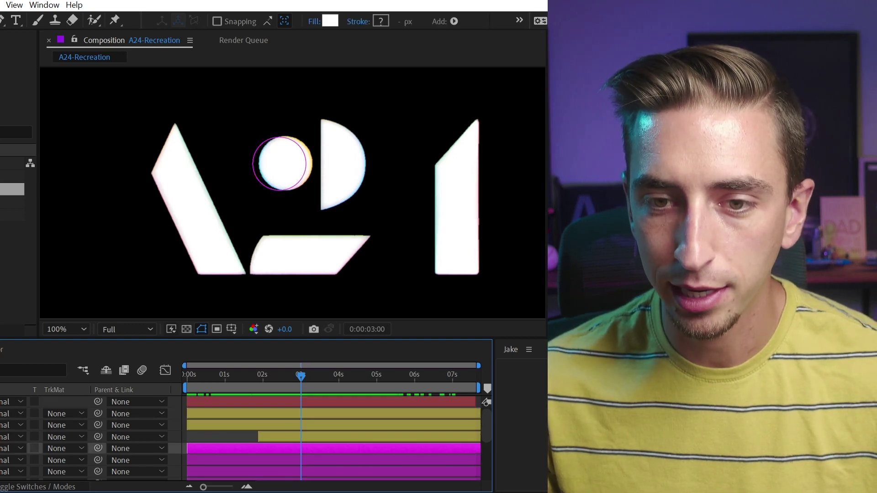
{"action": "scroll", "coordinate": [2, 425], "scroll_direction": "down", "scroll_amount": 1}
{"action": "left_click", "coordinate": [2, 425]}
{"action": "key", "text": "Delete"}
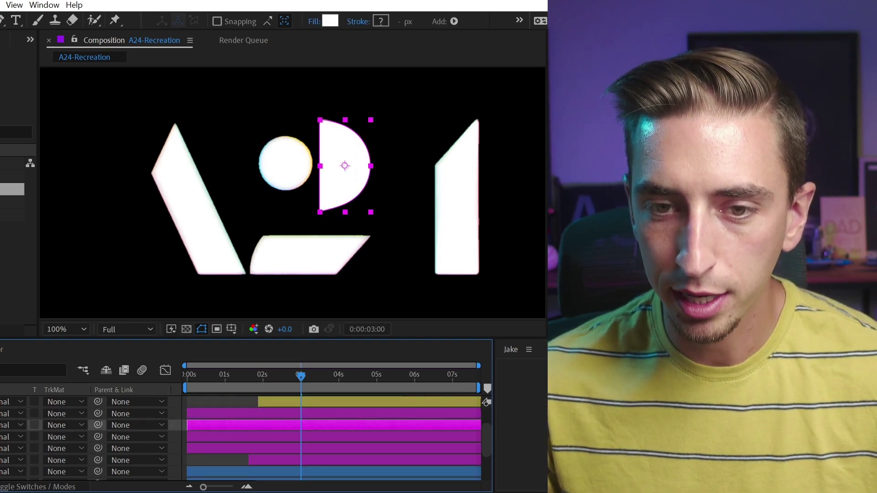
{"action": "scroll", "coordinate": [2, 425], "scroll_direction": "down", "scroll_amount": 2}
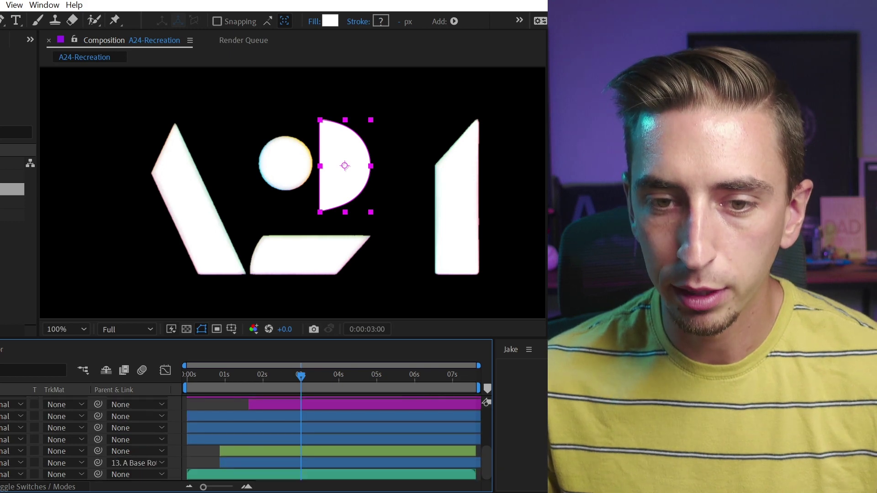
{"action": "left_click", "coordinate": [1, 474]}
{"action": "scroll", "coordinate": [1, 438], "scroll_direction": "up", "scroll_amount": 3}
{"action": "left_click", "coordinate": [2, 401]}
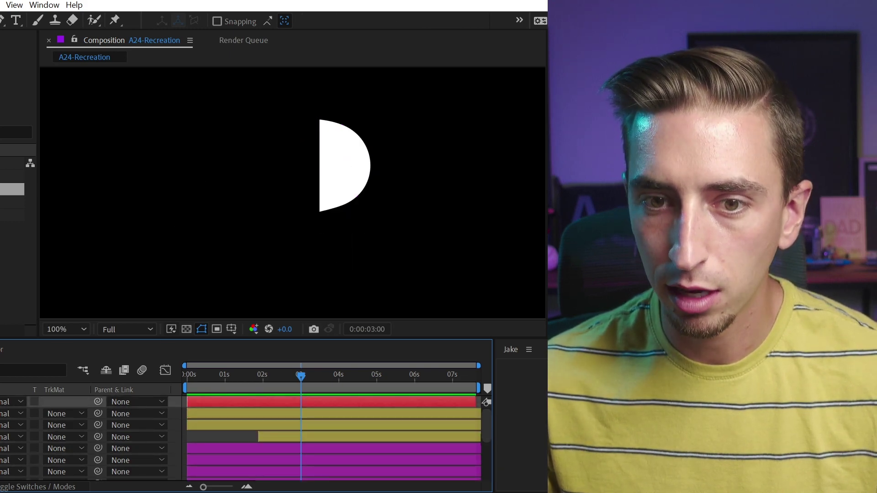
{"action": "left_click", "coordinate": [2, 402]}
- Move the Matte solid so its right edge snaps to the straight left edge of the 2 Top Right half circle
{"action": "left_click_drag", "start_coordinate": [413, 210], "coordinate": [233, 213]}
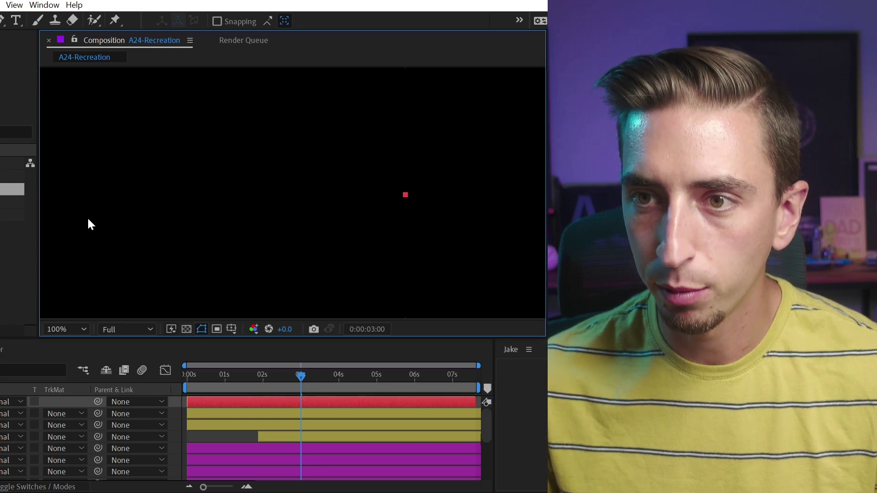
{"action": "left_click_drag", "start_coordinate": [352, 213], "coordinate": [300, 170]}
{"action": "scroll", "coordinate": [292, 170], "scroll_direction": "down", "scroll_amount": 3}
{"action": "scroll", "coordinate": [284, 177], "scroll_direction": "up", "scroll_amount": 3}
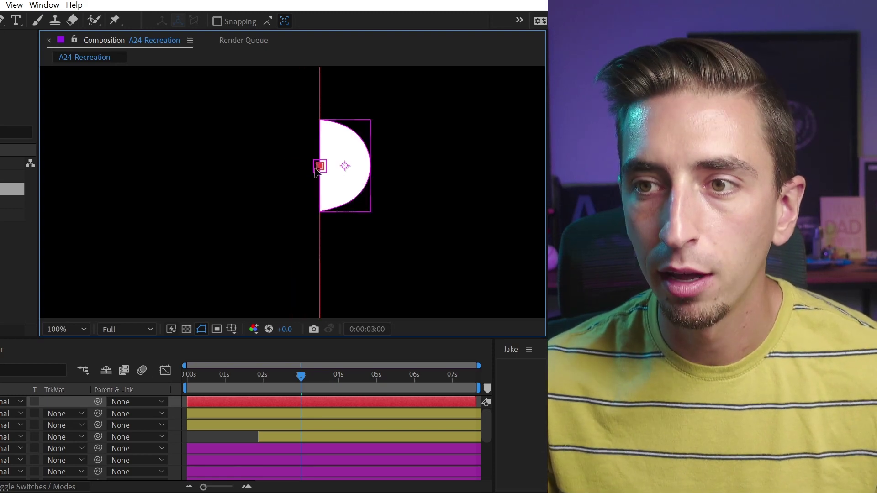
{"action": "left_click_drag", "start_coordinate": [315, 171], "coordinate": [316, 170]}
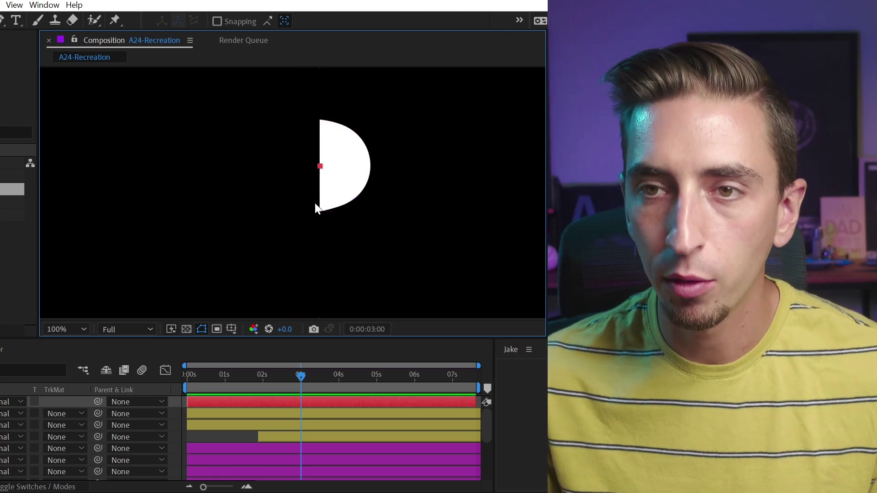
- Place Matte directly above 2 Top Right and set that layer's track matte to Alpha Inverted Matte
{"action": "left_click", "coordinate": [366, 168]}
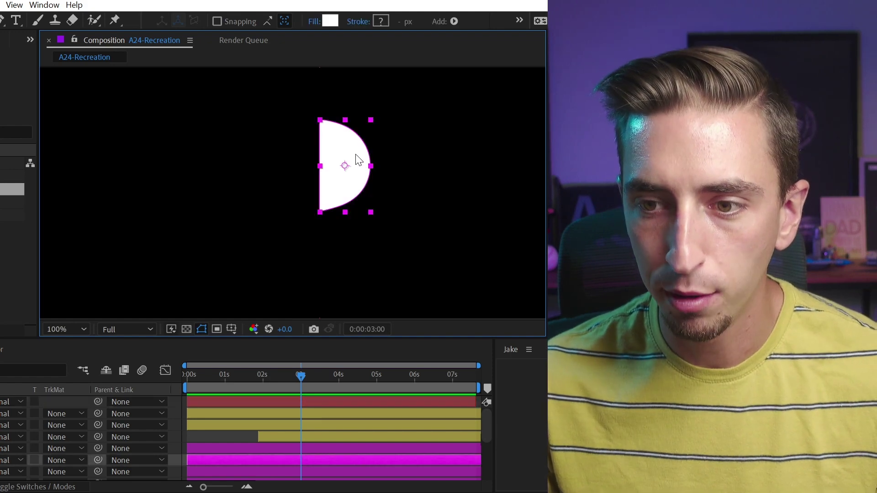
{"action": "left_click_drag", "start_coordinate": [1, 402], "coordinate": [1, 454]}
{"action": "left_click", "coordinate": [1, 460]}
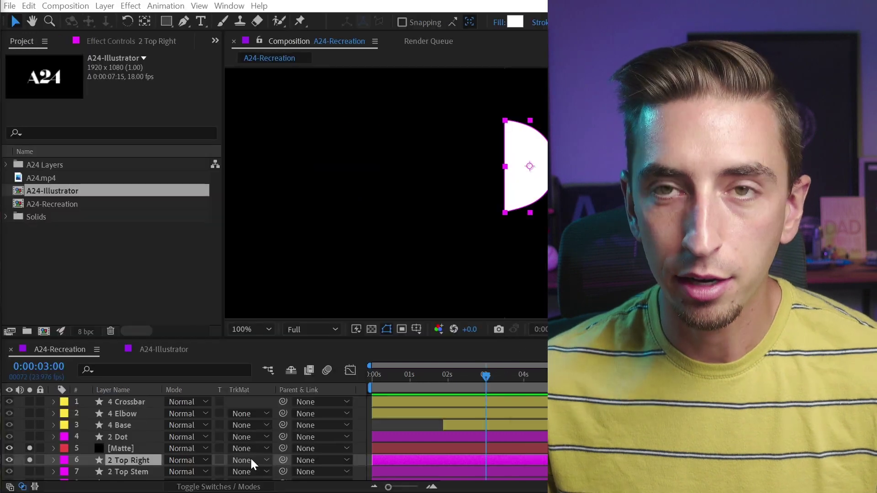
{"action": "left_click", "coordinate": [62, 460]}
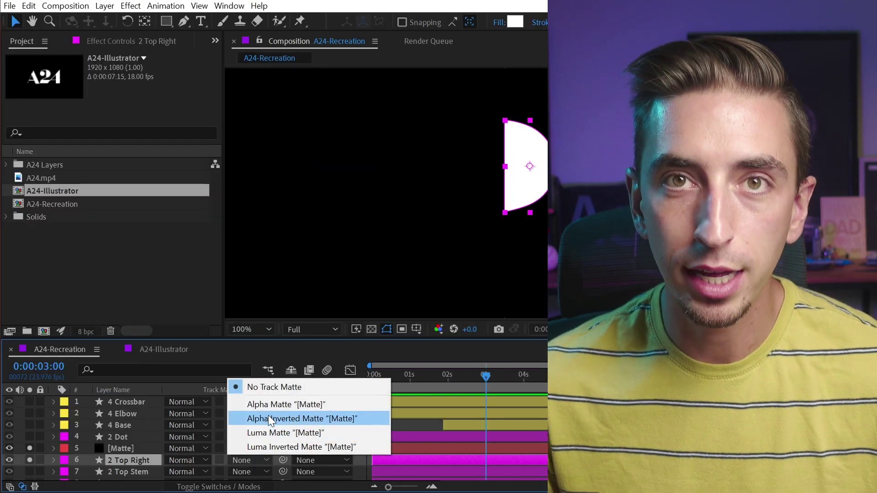
{"action": "left_click", "coordinate": [269, 417]}
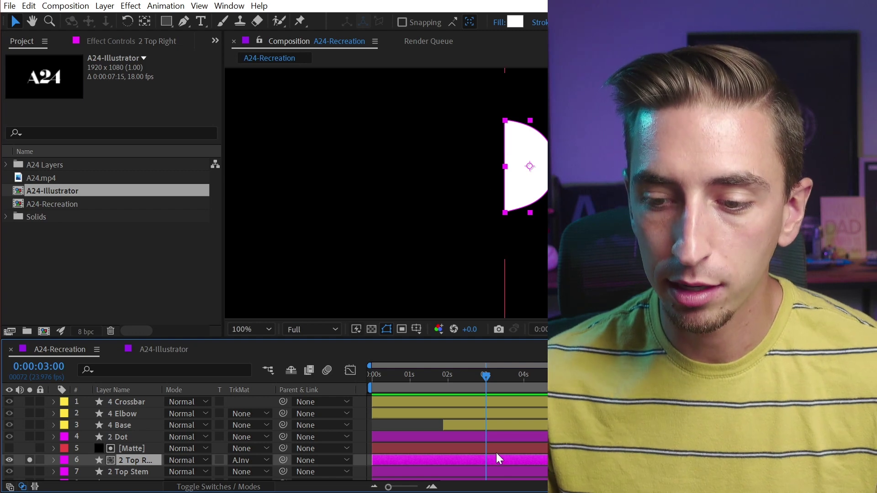
- Try sliding the 2 Top Right half circle against the matte's edge to test the track matte
{"action": "left_click", "coordinate": [496, 451]}
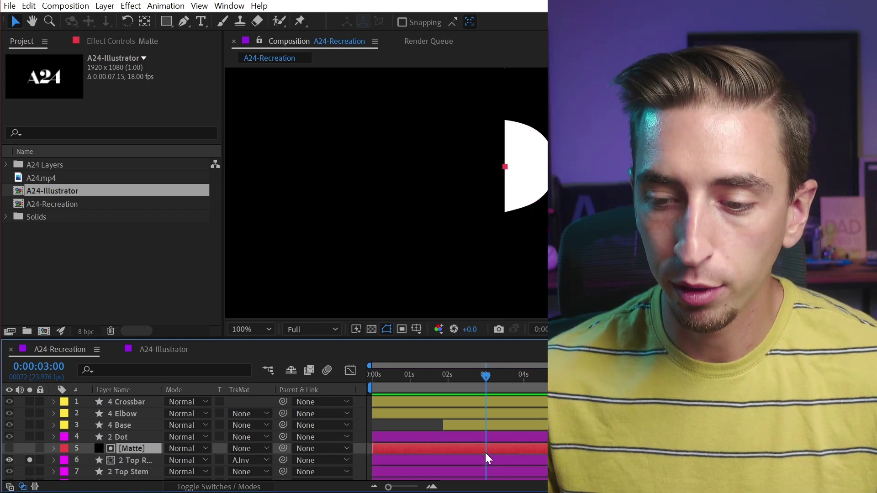
{"action": "left_click", "coordinate": [484, 457]}
{"action": "left_click_drag", "start_coordinate": [525, 170], "coordinate": [543, 168]}
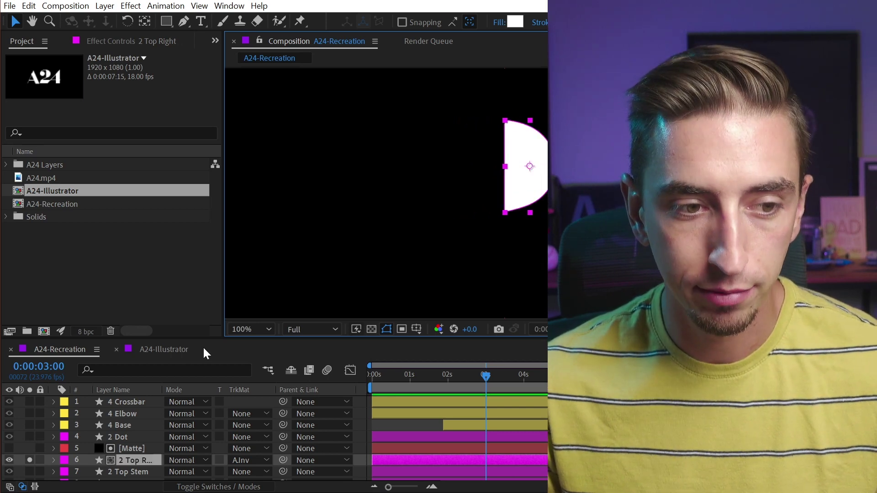
- Bring back the A24.mp4 reference at 0:00:02:20 and hide 2 Top Right to reveal the reference half circle
{"action": "scroll", "coordinate": [137, 439], "scroll_direction": "down", "scroll_amount": 5}
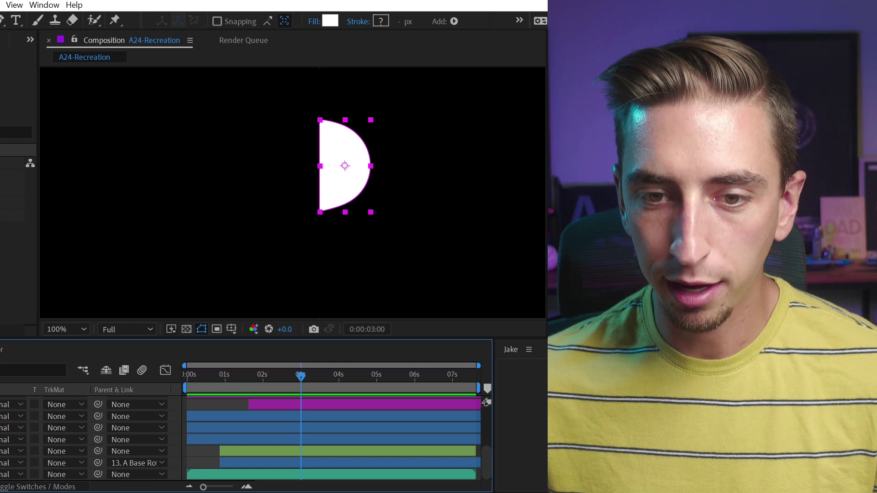
{"action": "left_click_drag", "start_coordinate": [296, 376], "coordinate": [293, 407]}
{"action": "scroll", "coordinate": [246, 450], "scroll_direction": "up", "scroll_amount": 3}
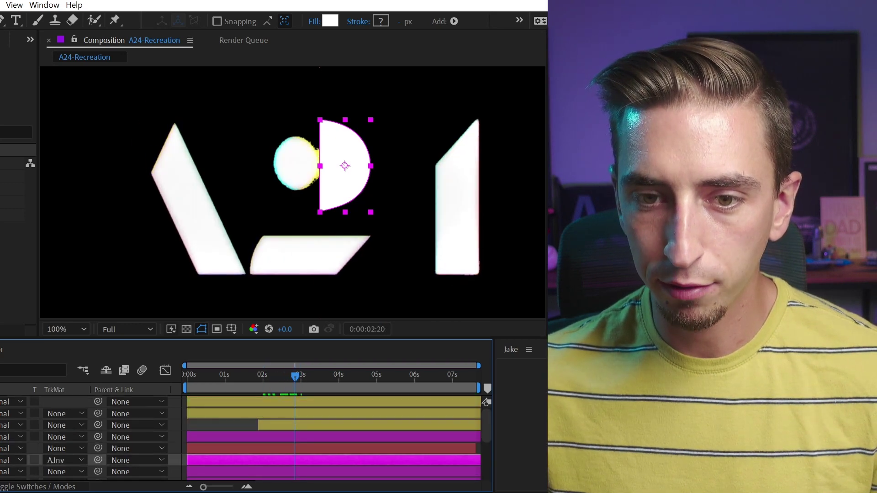
{"action": "key", "text": "ctrl+z"}
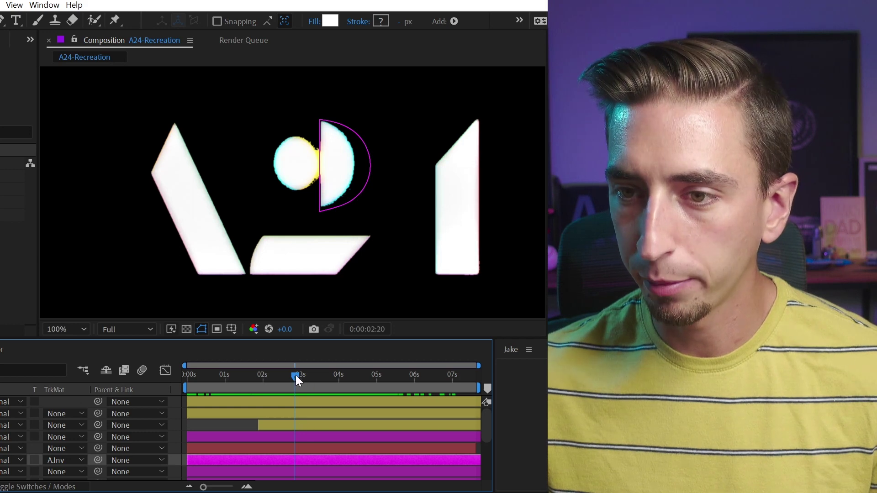
- Trim the in points of Matte and 2 Top Right to 0:00:02:16, before the reference half circle appears
{"action": "left_click_drag", "start_coordinate": [295, 375], "coordinate": [289, 377]}
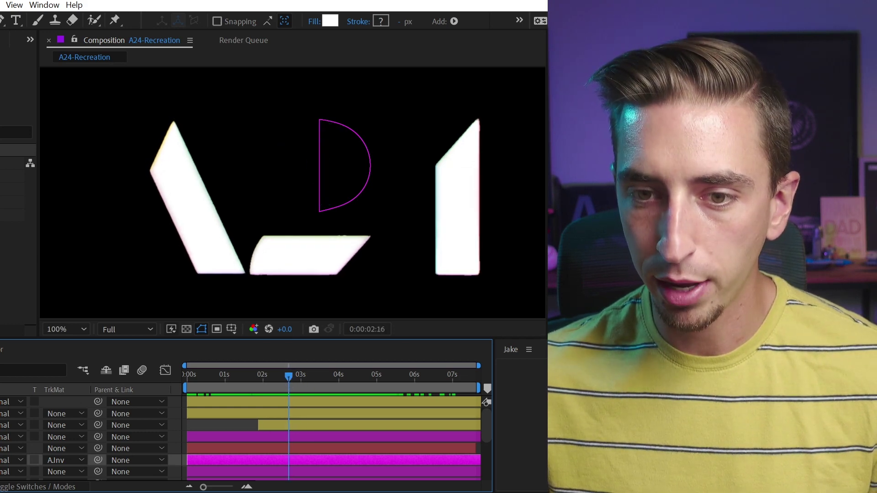
{"action": "left_click", "coordinate": [316, 449], "text": "shift"}
{"action": "key", "text": "alt+bracketleft"}
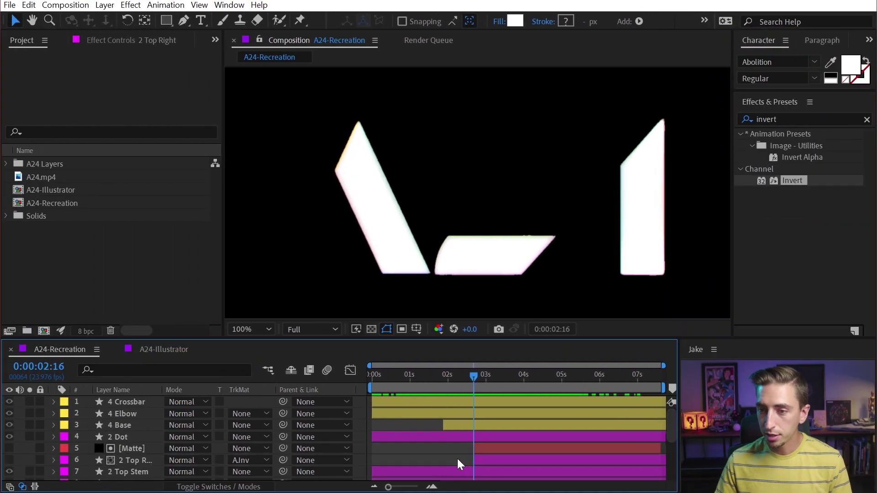
{"action": "left_click", "coordinate": [485, 455]}
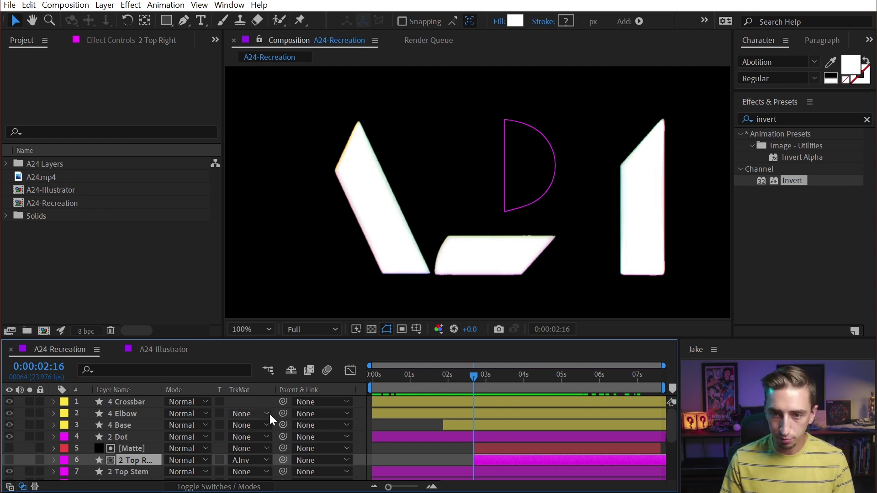
- Add a Position keyframe to 2 Top Right at 0:00:02:16, separate its dimensions, and remove the Y Position keyframe
{"action": "key", "text": "alt+shift+p"}
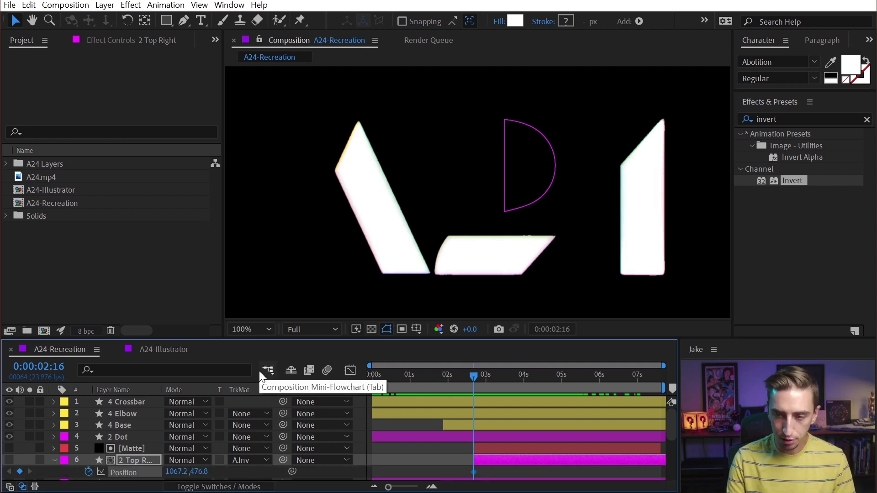
{"action": "right_click", "coordinate": [125, 468]}
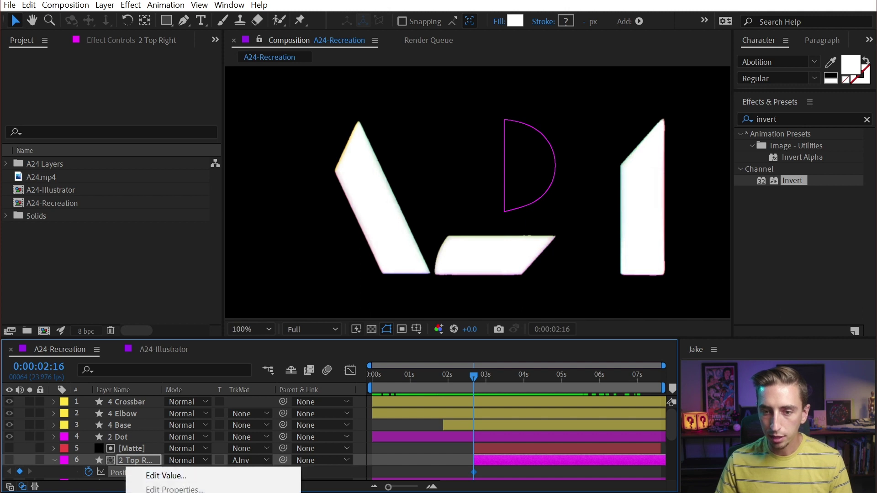
{"action": "left_click", "coordinate": [137, 492]}
{"action": "scroll", "coordinate": [94, 439], "scroll_direction": "down", "scroll_amount": 2}
{"action": "left_click", "coordinate": [78, 411]}
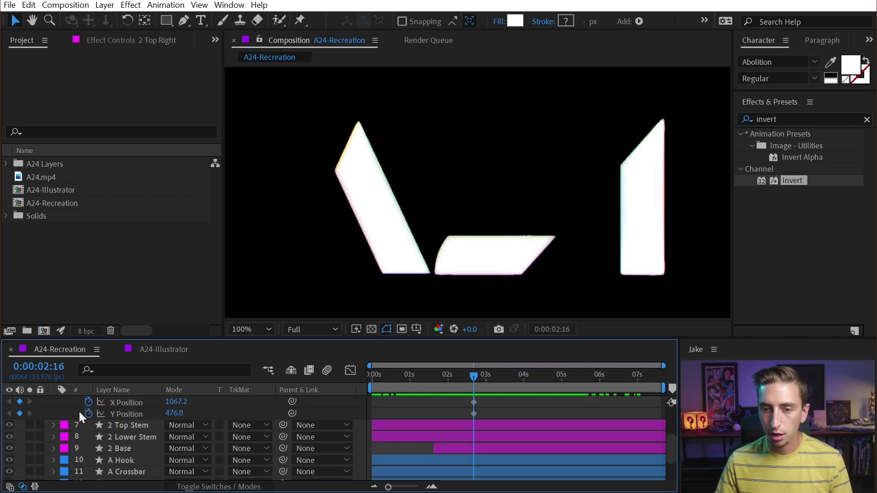
{"action": "left_click", "coordinate": [89, 413]}
{"action": "scroll", "coordinate": [488, 408], "scroll_direction": "up", "scroll_amount": 1}
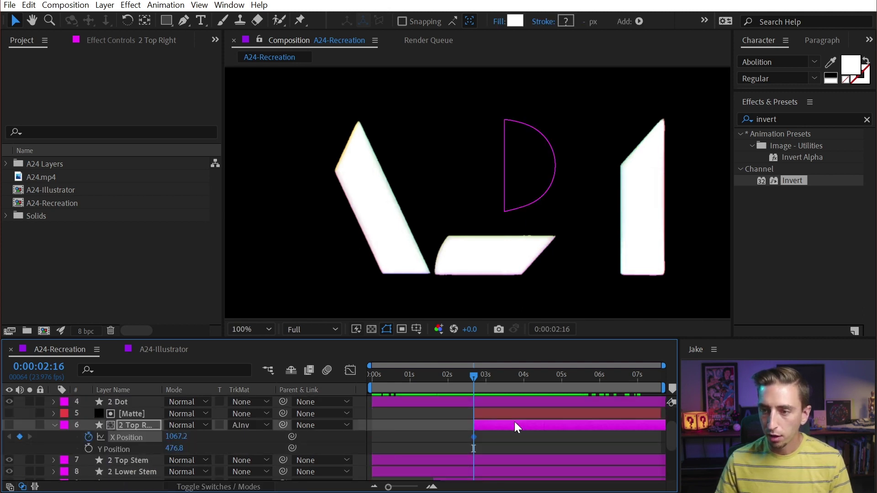
- Move 2 Top Right's X Position keyframe to 0:00:03:18, then solo the layer and set X Position to 955.2 at 0:00:02:16
{"action": "left_click_drag", "start_coordinate": [472, 378], "coordinate": [515, 377]}
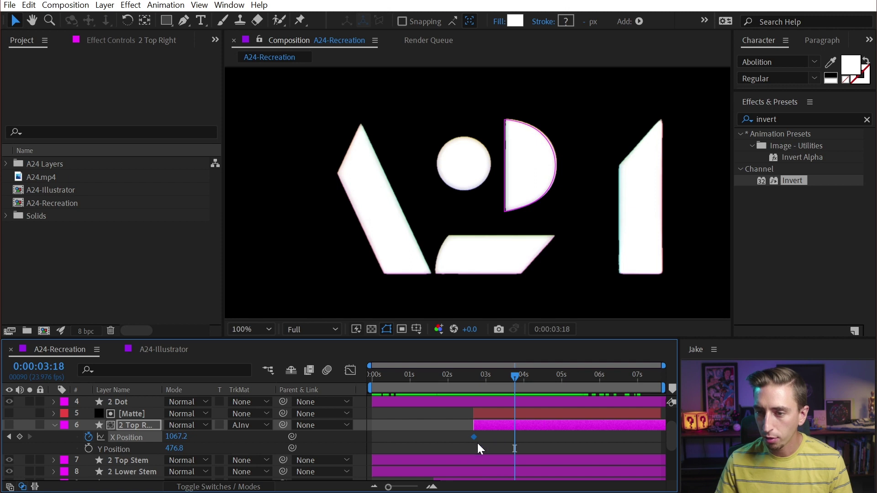
{"action": "left_click_drag", "start_coordinate": [473, 437], "coordinate": [513, 436]}
{"action": "left_click_drag", "start_coordinate": [505, 377], "coordinate": [481, 378]}
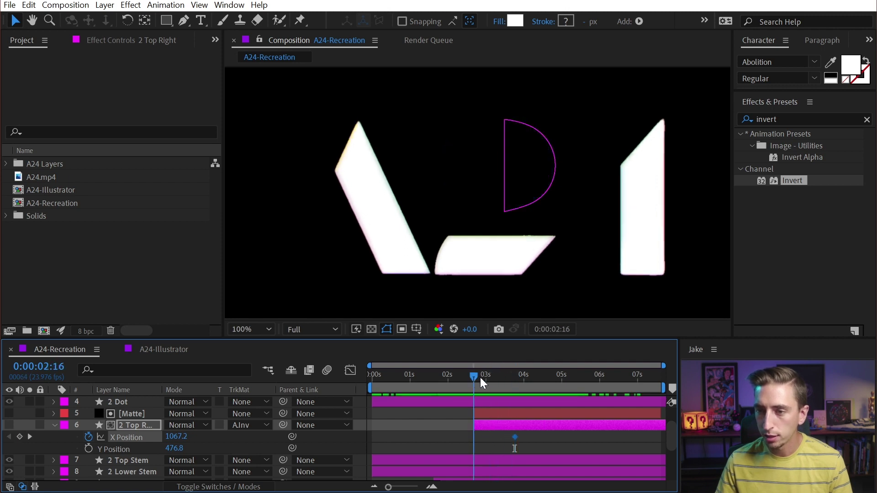
{"action": "left_click_drag", "start_coordinate": [185, 436], "coordinate": [97, 436]}
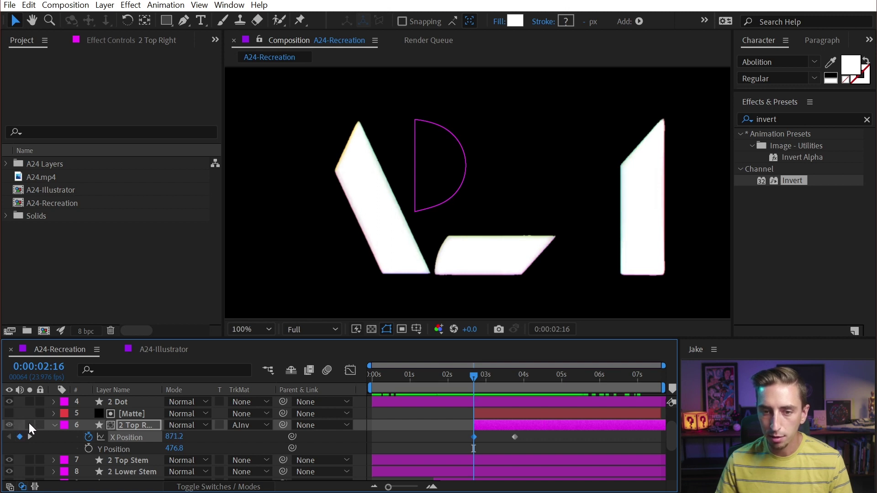
{"action": "left_click", "coordinate": [29, 424]}
{"action": "left_click_drag", "start_coordinate": [174, 436], "coordinate": [232, 430]}
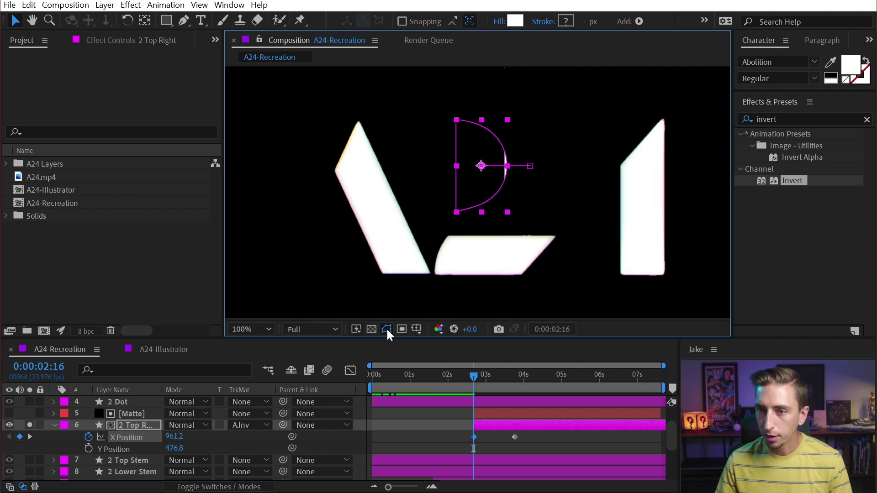
{"action": "left_click", "coordinate": [386, 328]}
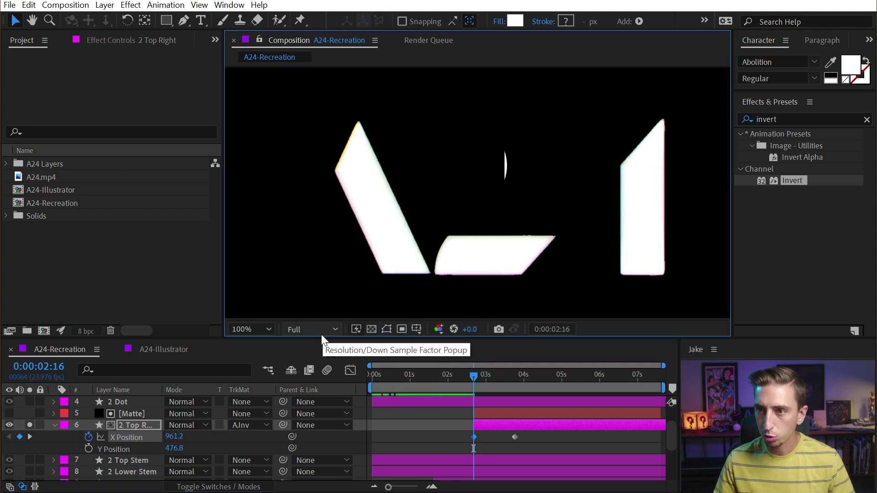
{"action": "left_click", "coordinate": [170, 434]}
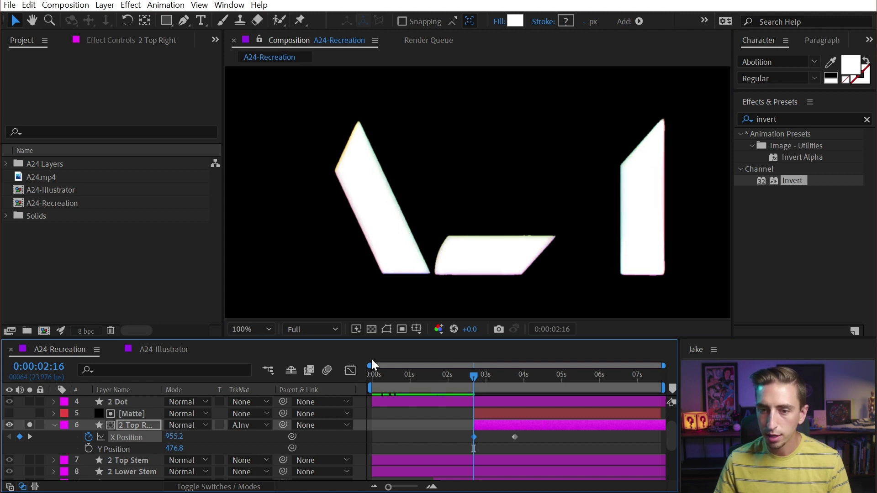
{"action": "key", "text": "ctrl+shift+h"}
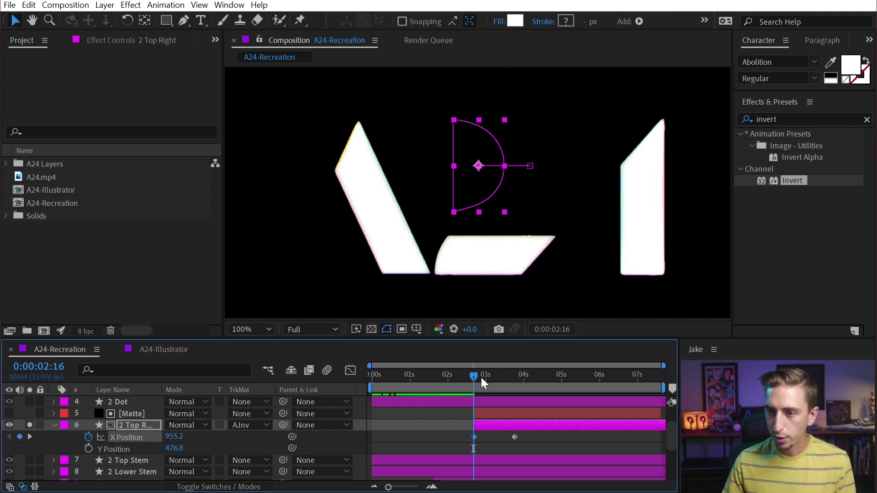
- Shape 2 Top Right's X Position curve in the Graph Editor for a fast start and a long ease into the final keyframe
{"action": "left_click", "coordinate": [514, 437]}
{"action": "left_click", "coordinate": [350, 370]}
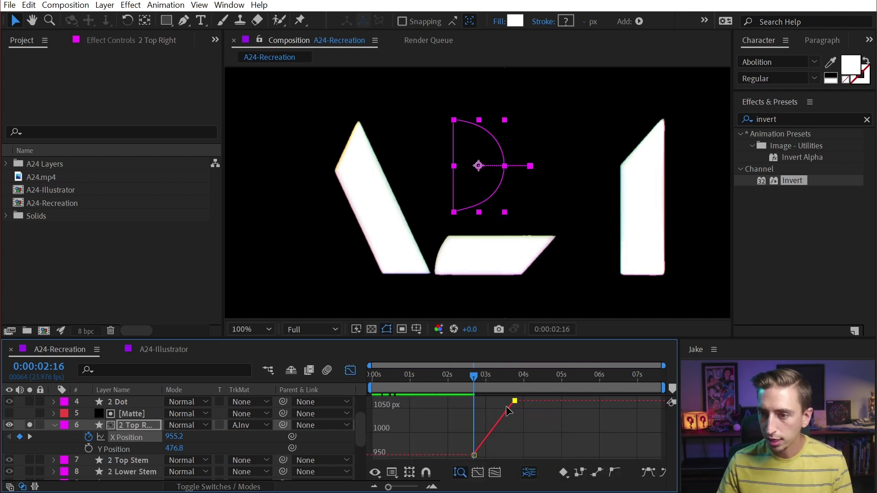
{"action": "left_click_drag", "start_coordinate": [516, 401], "coordinate": [481, 374]}
{"action": "left_click", "coordinate": [474, 455]}
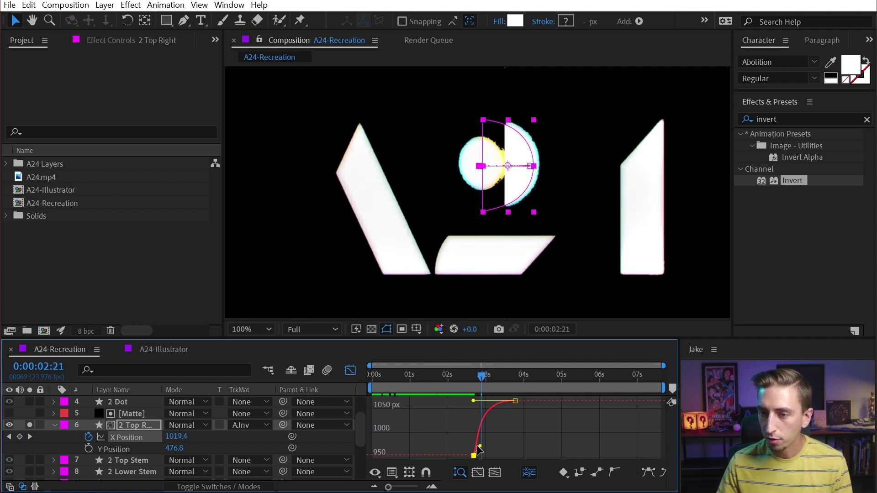
{"action": "left_click_drag", "start_coordinate": [480, 447], "coordinate": [473, 432]}
{"action": "left_click_drag", "start_coordinate": [482, 378], "coordinate": [501, 375]}
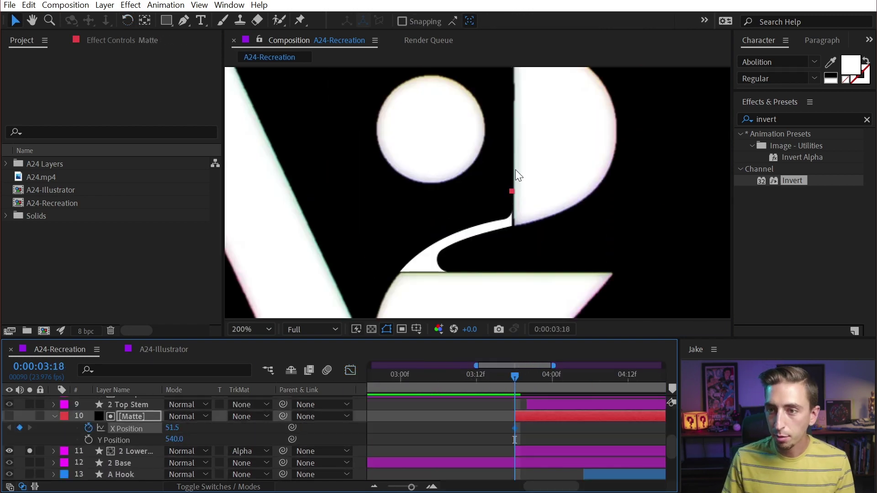
- Move the lower stem Matte's X Position keyframe to 0:00:03:20 and set X Position to -74.5 at 0:00:03:18
{"action": "key", "text": "space"}
{"action": "left_click_drag", "start_coordinate": [520, 146], "coordinate": [531, 161]}
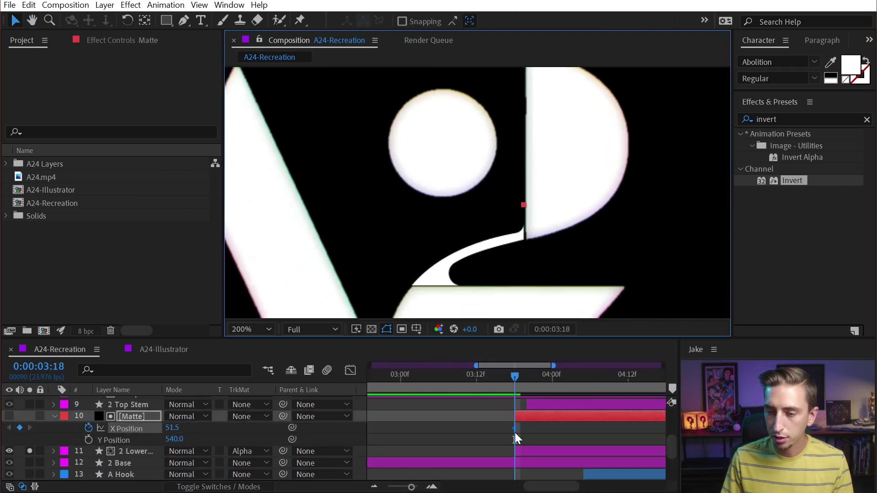
{"action": "scroll", "coordinate": [525, 437], "scroll_direction": "up", "scroll_amount": 3}
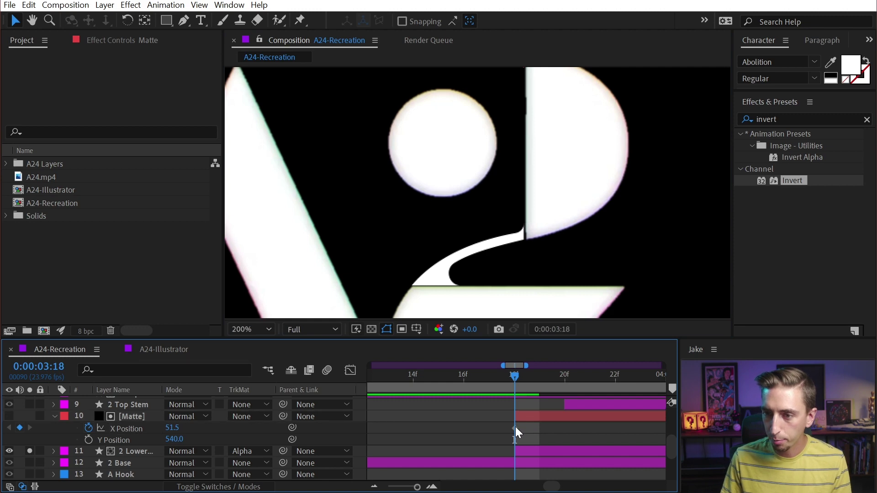
{"action": "left_click_drag", "start_coordinate": [515, 427], "coordinate": [560, 426]}
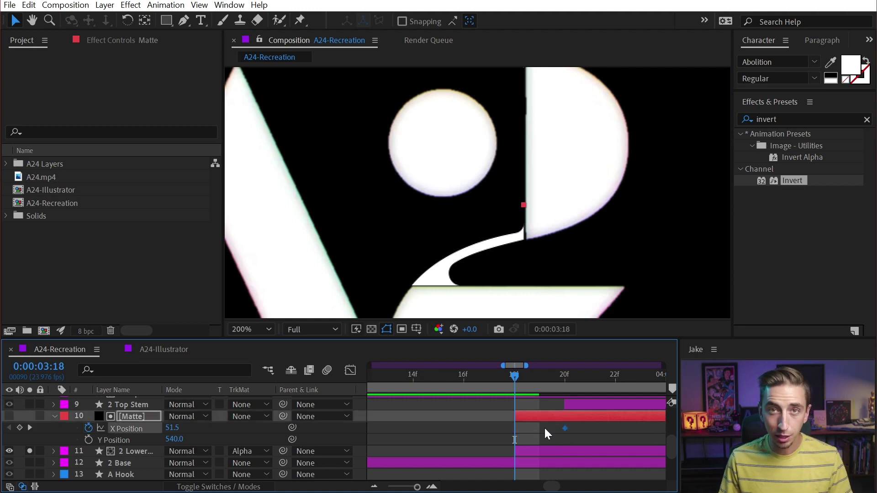
{"action": "left_click_drag", "start_coordinate": [171, 426], "coordinate": [94, 427]}
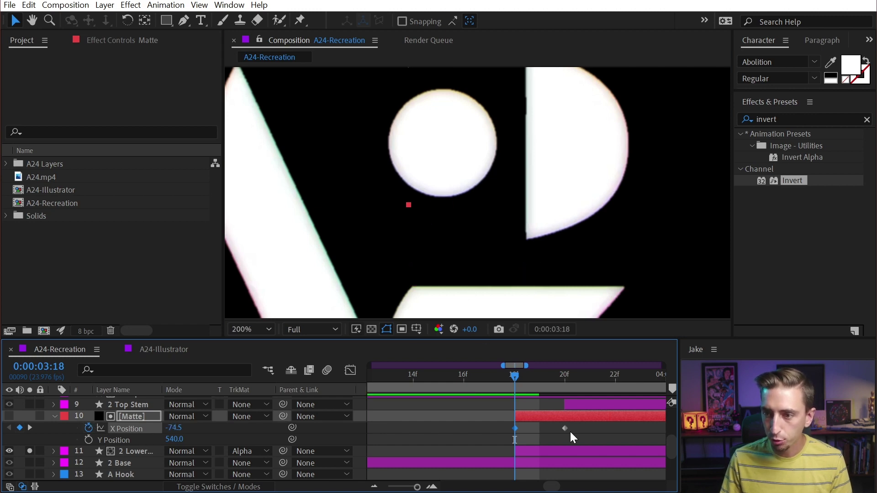
- Ease the lower stem Matte's X Position curve with a fast start and slow finish, checking the reveal at 0:00:03:20
{"action": "left_click_drag", "start_coordinate": [515, 388], "coordinate": [566, 378]}
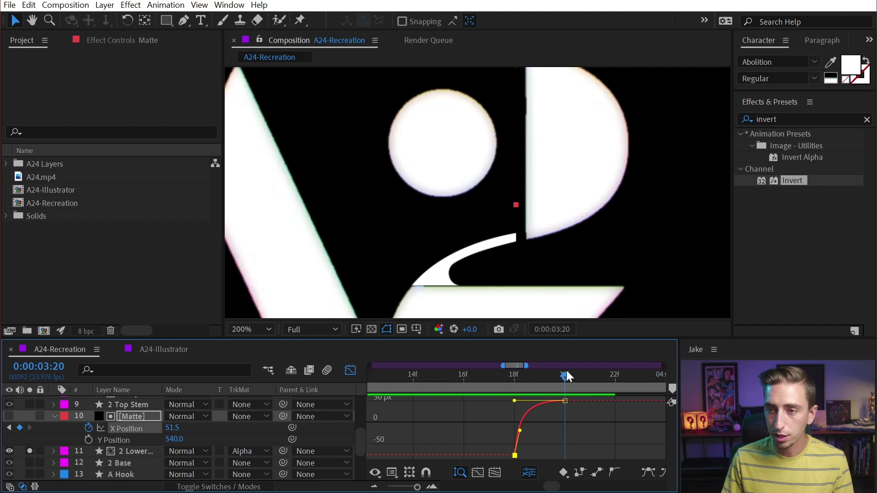
{"action": "left_click_drag", "start_coordinate": [548, 160], "coordinate": [511, 121]}
{"action": "key", "text": "v"}
{"action": "left_click", "coordinate": [350, 370]}
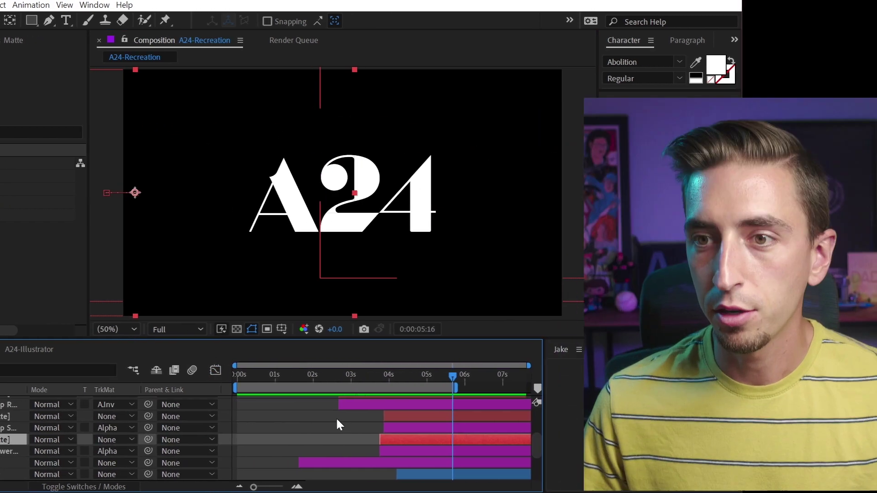
- Play back the full A24-Recreation animation from the first frame
{"action": "left_click", "coordinate": [470, 414]}
{"action": "left_click_drag", "start_coordinate": [587, 376], "coordinate": [344, 388]}
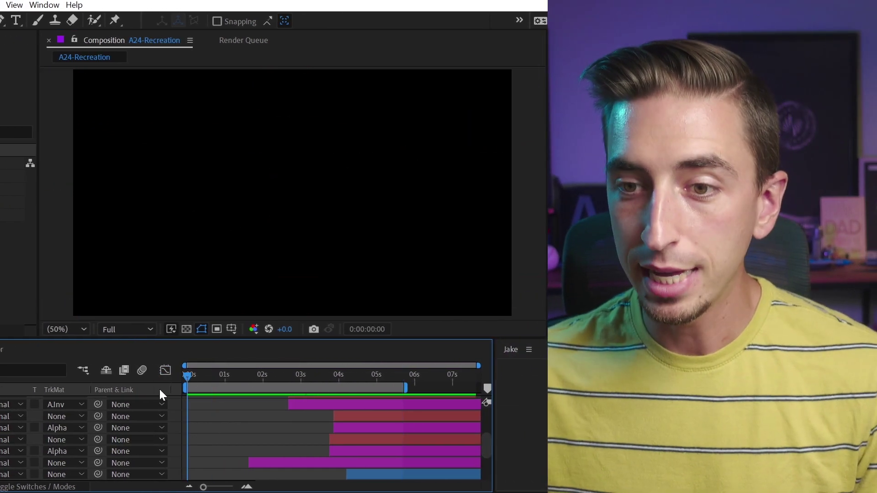
{"action": "key", "text": "space"}
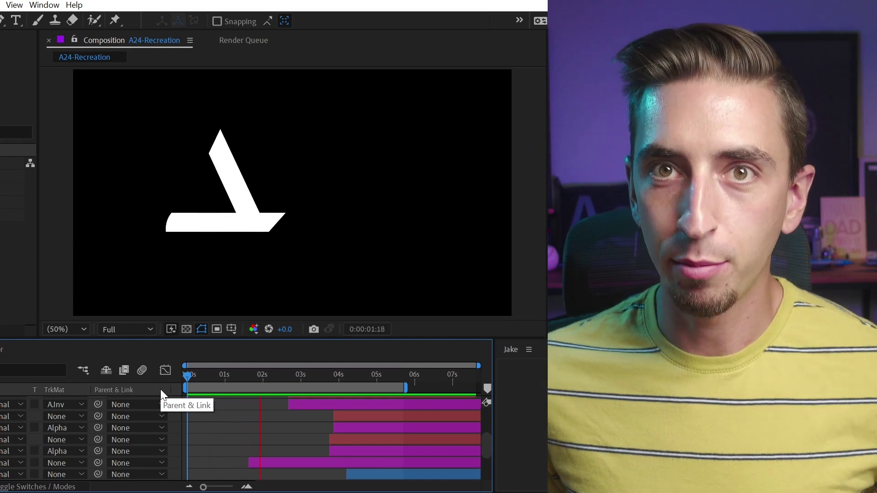
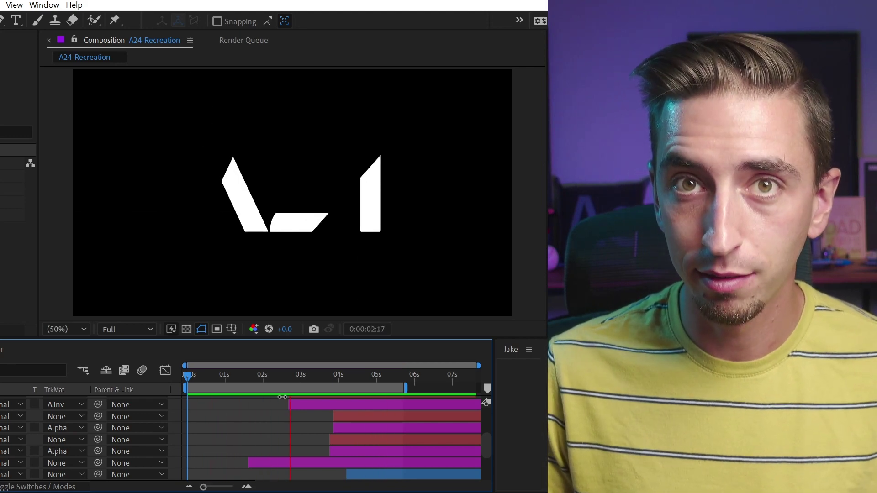
- Shift the dot's Matte slightly at 0:00:02:18 to close the thin seam between the dot and the top-right half circle
{"action": "left_click_drag", "start_coordinate": [297, 375], "coordinate": [291, 375]}
{"action": "scroll", "coordinate": [300, 215], "scroll_direction": "up", "scroll_amount": 4}
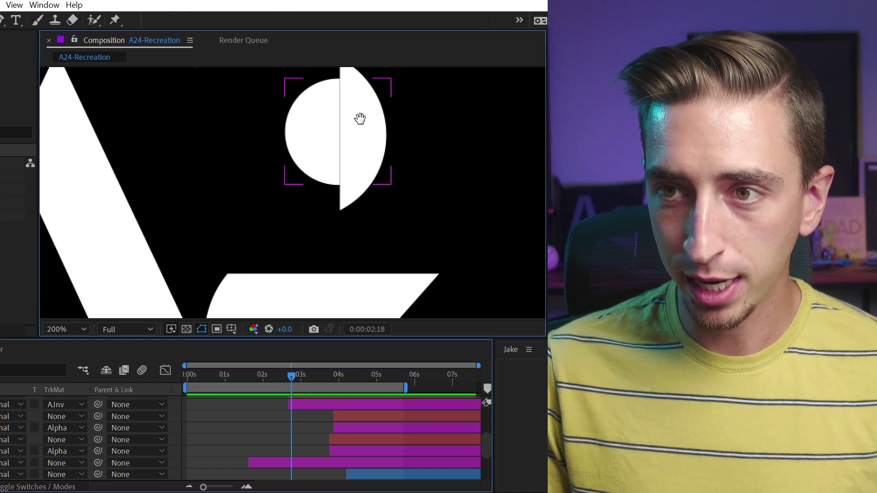
{"action": "left_click_drag", "start_coordinate": [360, 119], "coordinate": [256, 170]}
{"action": "scroll", "coordinate": [254, 175], "scroll_direction": "up", "scroll_amount": 2}
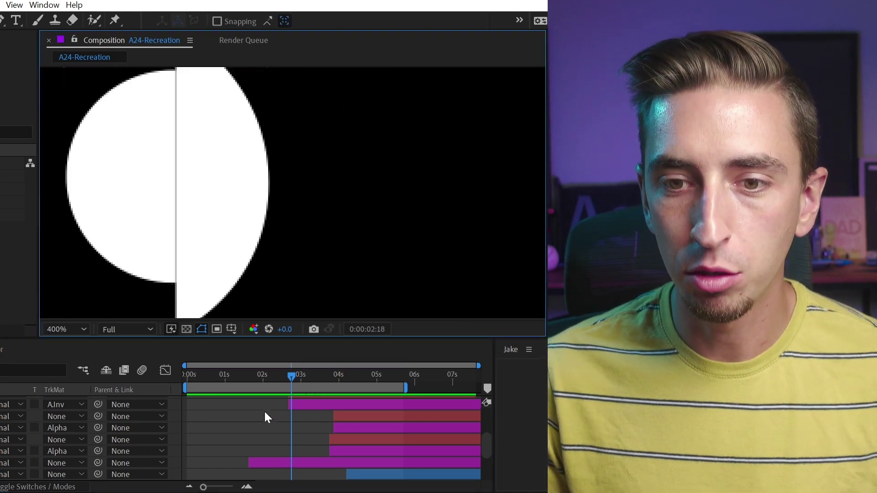
{"action": "scroll", "coordinate": [290, 437], "scroll_direction": "down", "scroll_amount": 2}
{"action": "scroll", "coordinate": [293, 442], "scroll_direction": "up", "scroll_amount": 2}
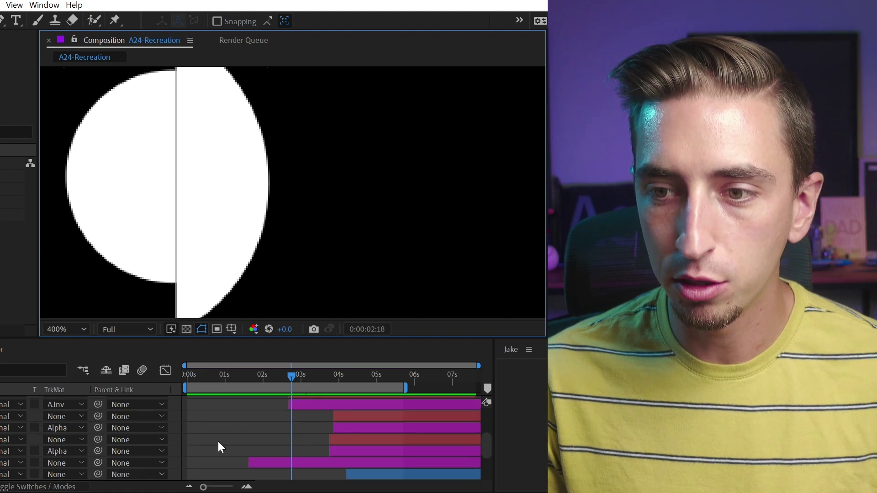
{"action": "scroll", "coordinate": [251, 435], "scroll_direction": "up", "scroll_amount": 4}
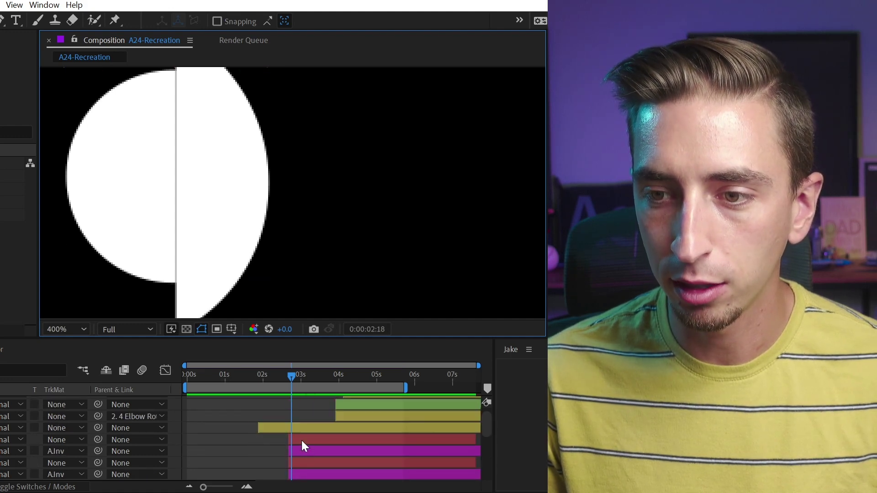
{"action": "left_click", "coordinate": [302, 440]}
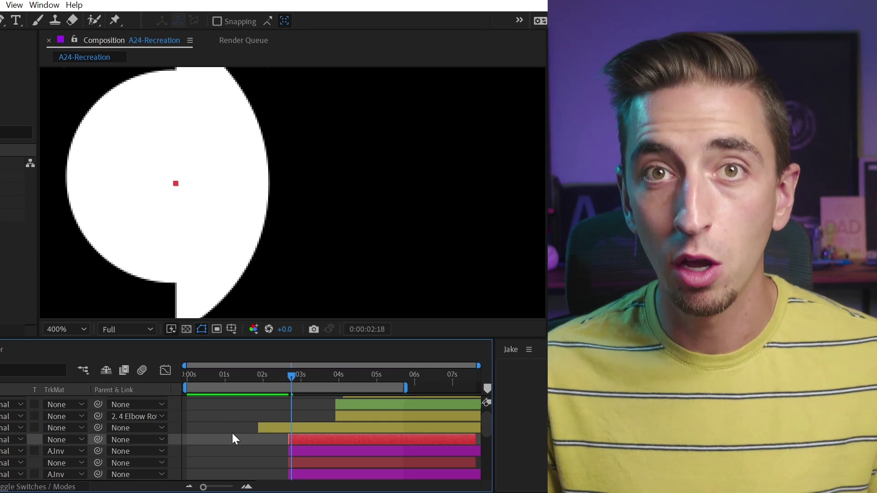
{"action": "left_click", "coordinate": [242, 451]}
{"action": "scroll", "coordinate": [178, 235], "scroll_direction": "down", "scroll_amount": 1}
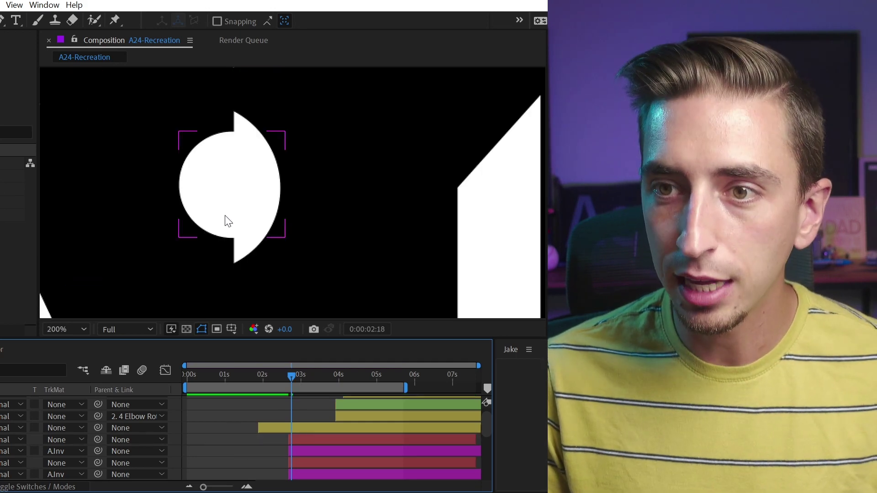
{"action": "scroll", "coordinate": [225, 216], "scroll_direction": "down", "scroll_amount": 1}
{"action": "left_click_drag", "start_coordinate": [249, 247], "coordinate": [221, 212]}
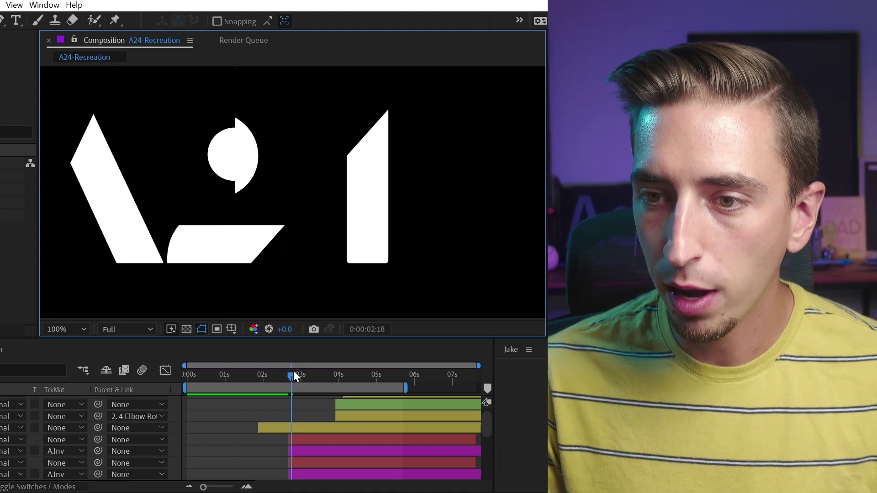
- Inspect the thin seams around the 2 Lower Stem shape up close at 0:00:04:08 and select that layer
{"action": "left_click_drag", "start_coordinate": [293, 375], "coordinate": [350, 374]}
{"action": "scroll", "coordinate": [145, 257], "scroll_direction": "up", "scroll_amount": 1}
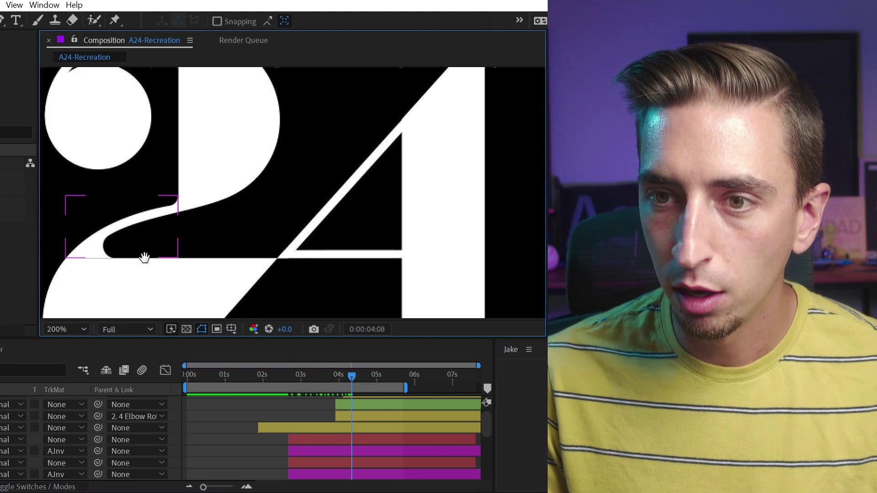
{"action": "left_click_drag", "start_coordinate": [144, 257], "coordinate": [251, 235]}
{"action": "left_click", "coordinate": [252, 234]}
{"action": "scroll", "coordinate": [251, 234], "scroll_direction": "up", "scroll_amount": 1}
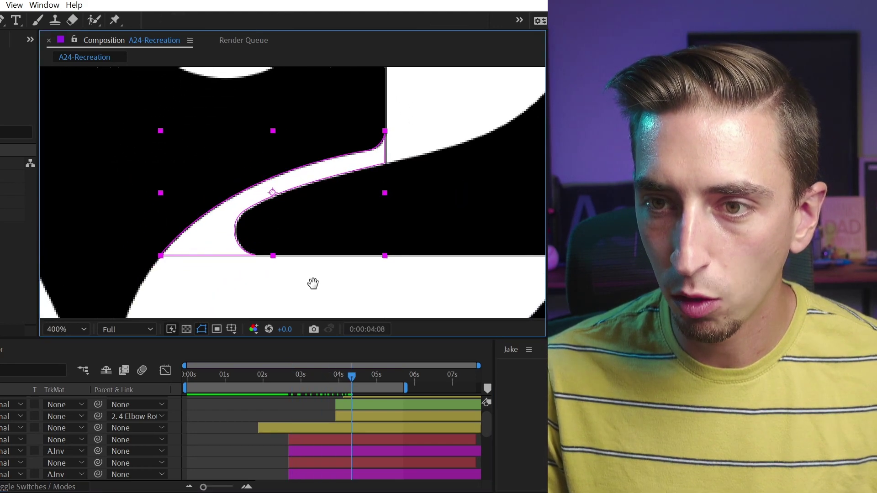
{"action": "scroll", "coordinate": [390, 439], "scroll_direction": "down", "scroll_amount": 3}
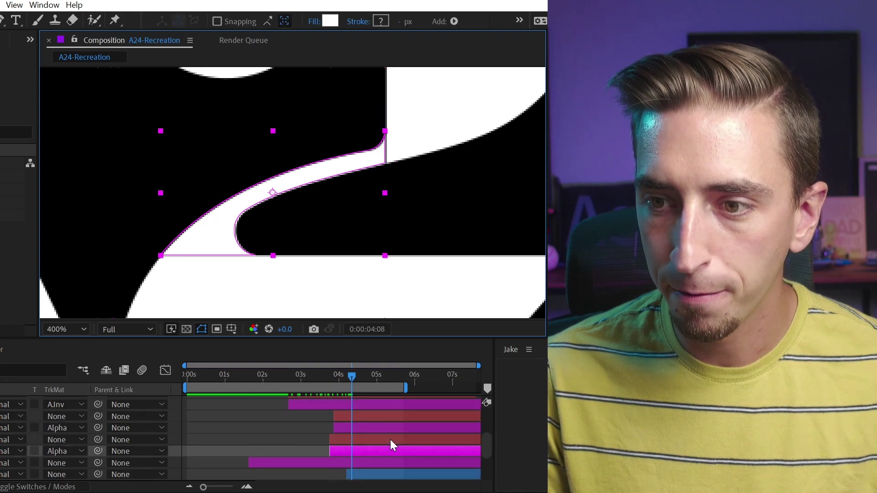
{"action": "left_click", "coordinate": [351, 449]}
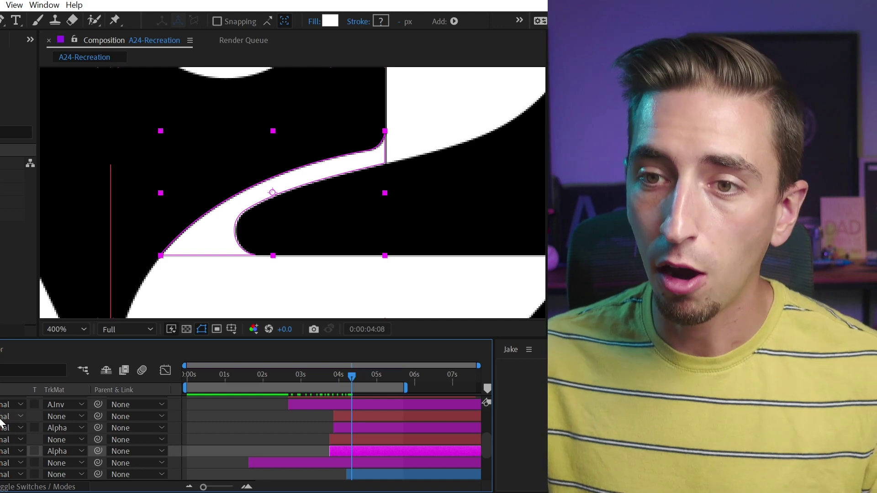
{"action": "left_click", "coordinate": [346, 437]}
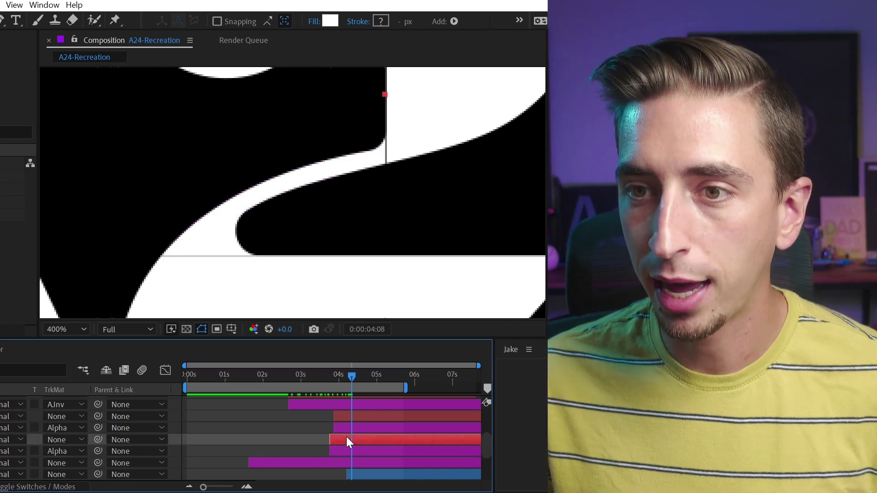
{"action": "left_click", "coordinate": [343, 450]}
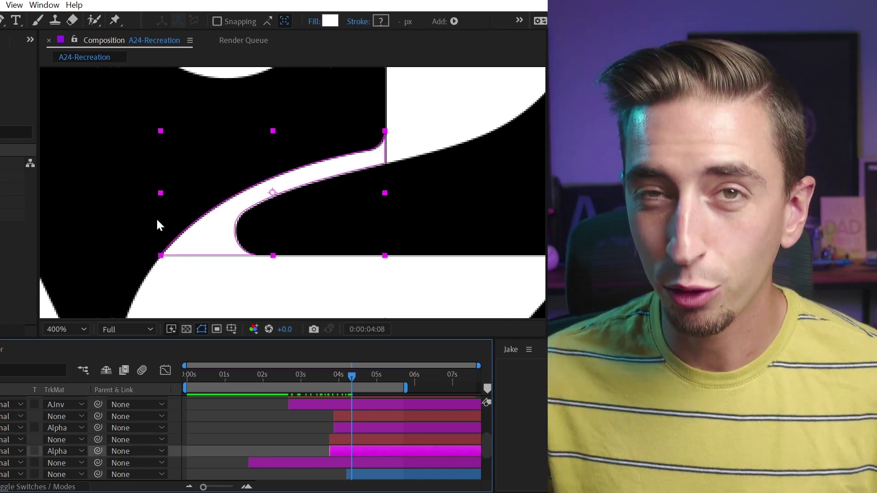
- Shift the bottom points of the 2 Lower Stem path slightly down to close the horizontal seam with the base of the 2
{"action": "key", "text": "g"}
{"action": "left_click", "coordinate": [160, 256]}
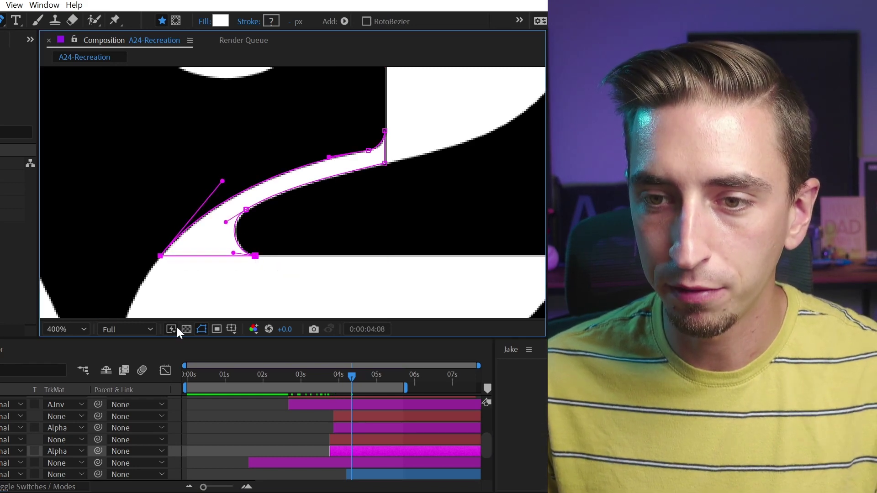
{"action": "left_click", "coordinate": [202, 330]}
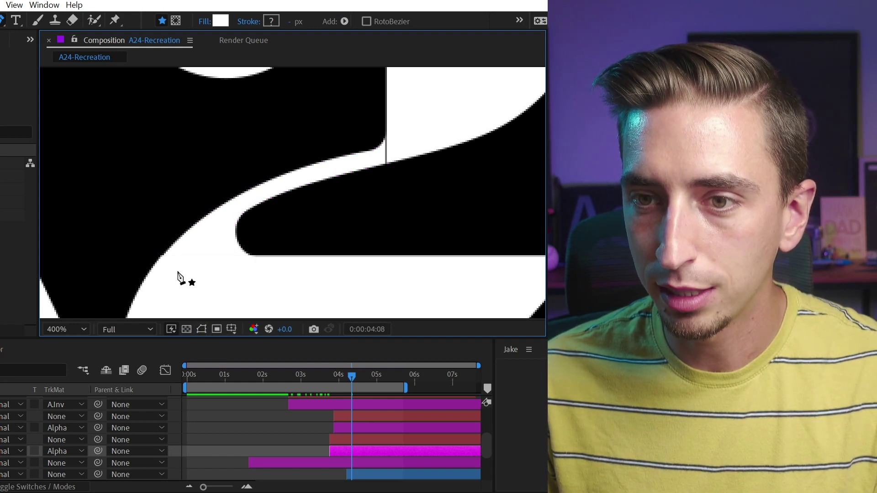
{"action": "left_click", "coordinate": [203, 327]}
{"action": "key", "text": "v"}
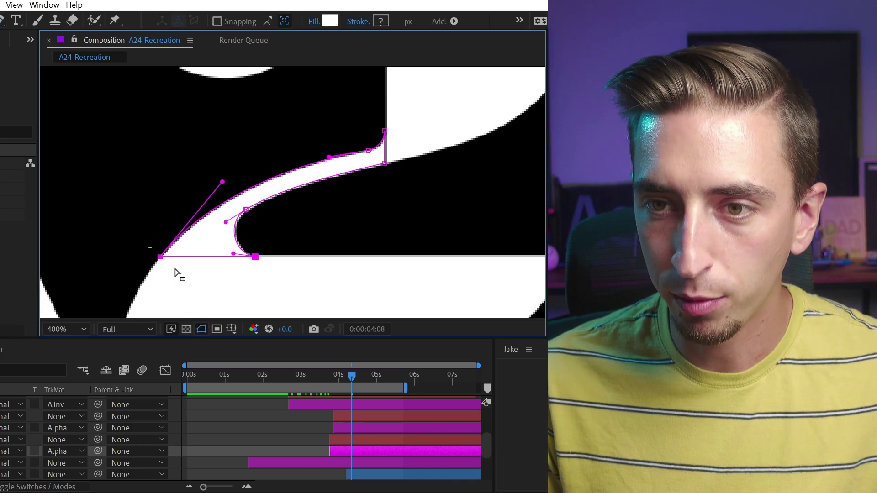
{"action": "left_click", "coordinate": [202, 327]}
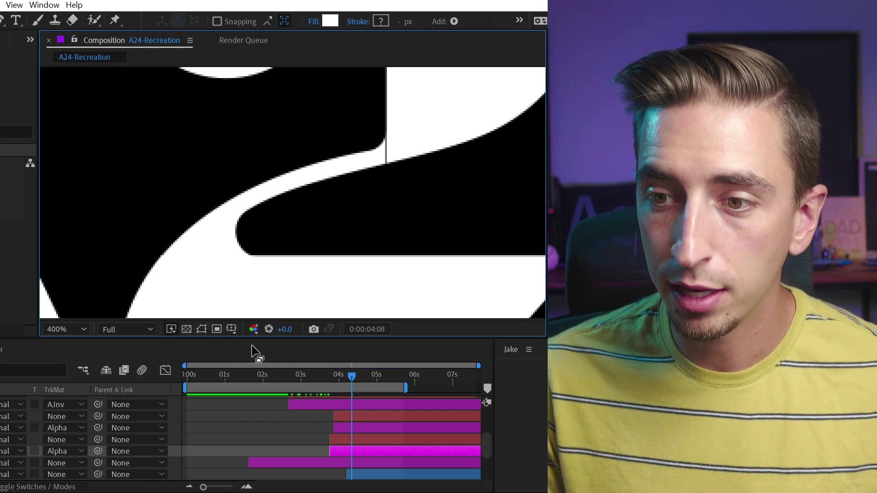
{"action": "left_click", "coordinate": [208, 330]}
- Nudge the lower stem's Matte slightly right to X Position 52.6 on its keyframe at 0:00:04:02
{"action": "left_click", "coordinate": [335, 440]}
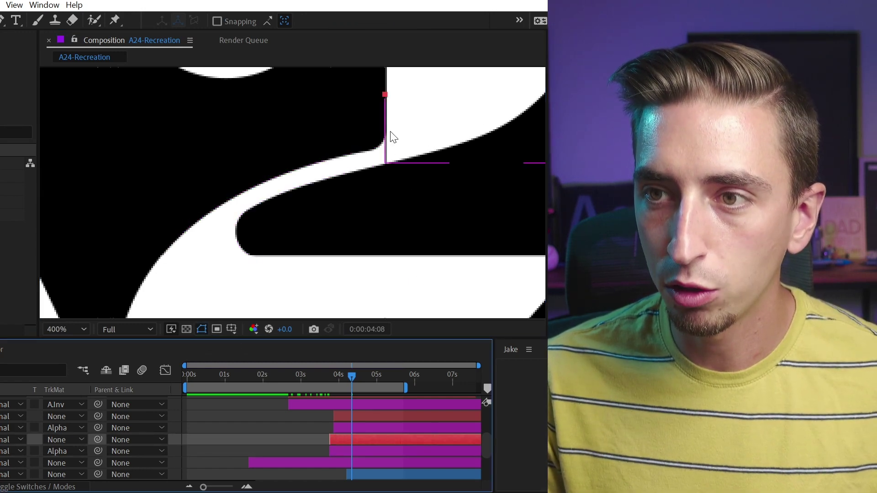
{"action": "left_click_drag", "start_coordinate": [356, 147], "coordinate": [284, 193]}
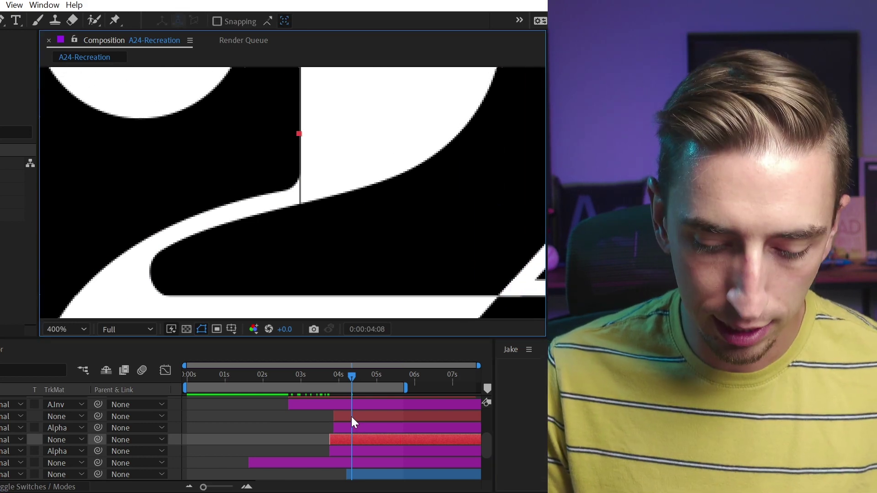
{"action": "key", "text": "u"}
{"action": "left_click_drag", "start_coordinate": [348, 378], "coordinate": [342, 378]}
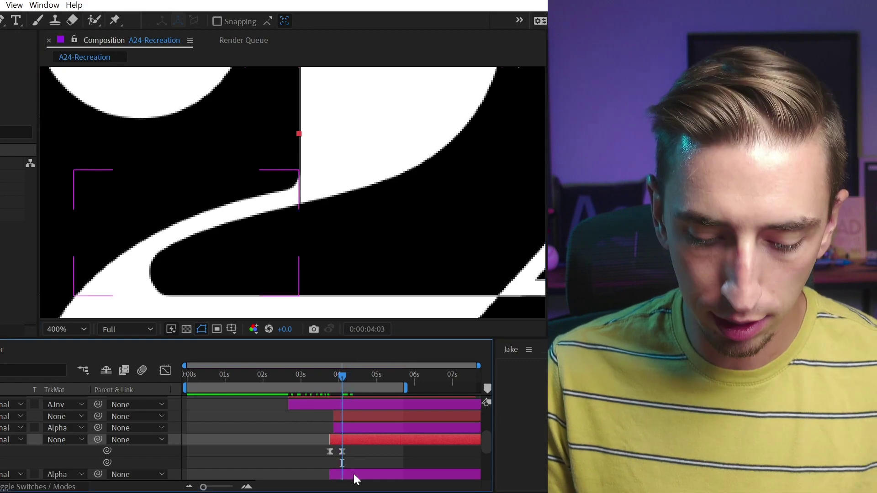
{"action": "key", "text": "equal"}
{"action": "key", "text": "equal"}
{"action": "key", "text": "shift+Left"}
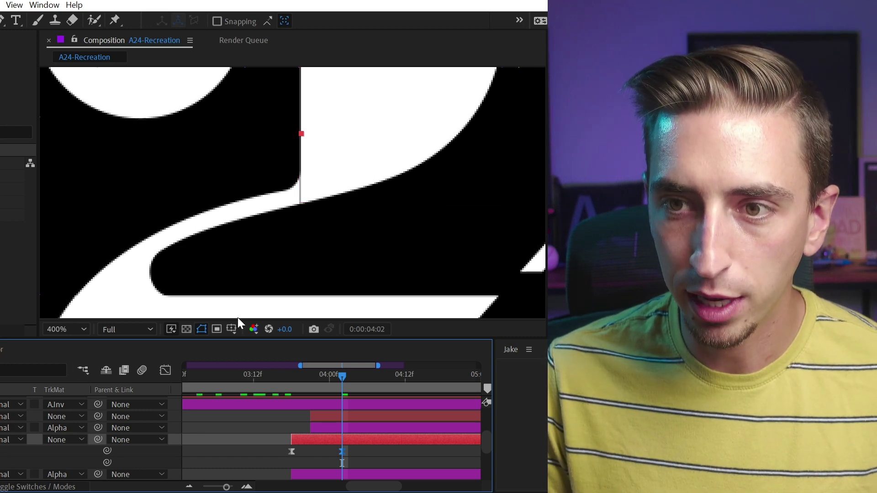
- Shift the right-end points of the 2 Lower Stem path slightly right to close the vertical seam with the top-right half circle
{"action": "left_click", "coordinate": [333, 475]}
{"action": "key", "text": "g"}
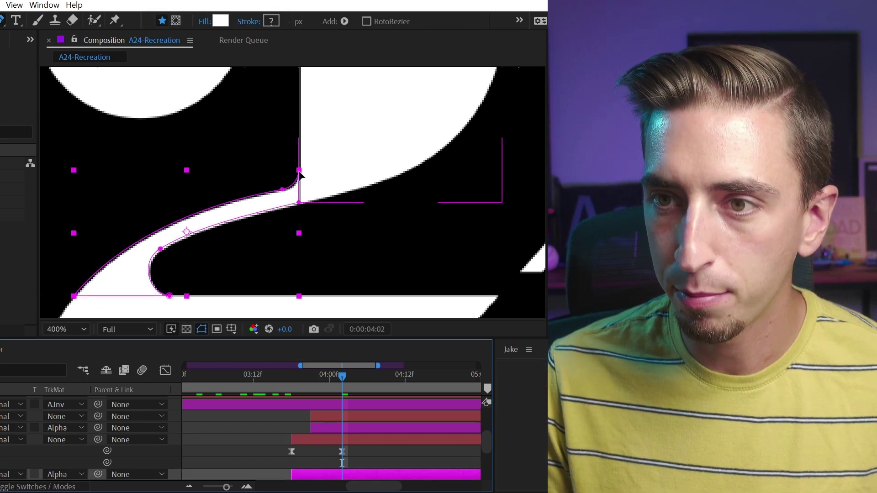
{"action": "left_click", "coordinate": [299, 172]}
{"action": "key", "text": "v"}
{"action": "left_click_drag", "start_coordinate": [315, 153], "coordinate": [303, 216]}
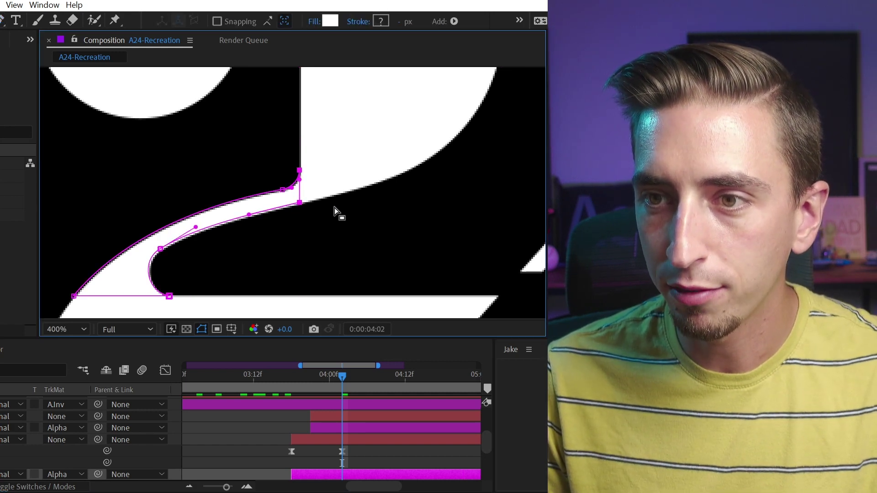
{"action": "left_click", "coordinate": [204, 328]}
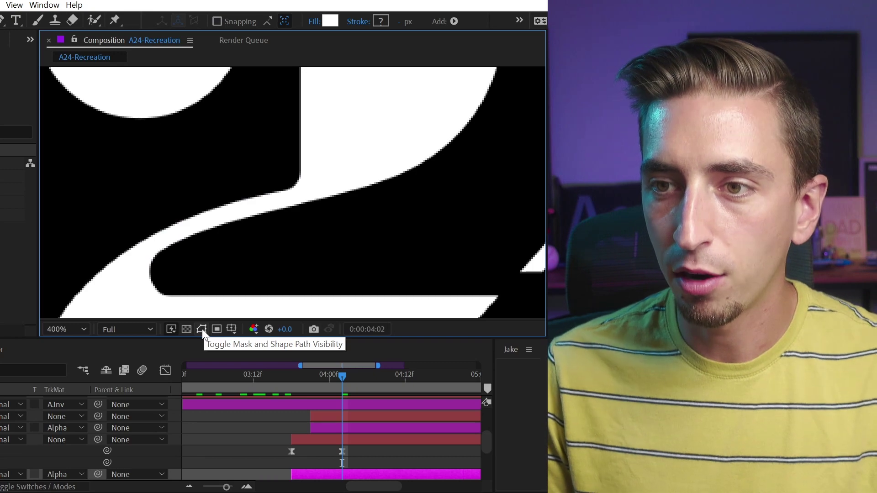
{"action": "left_click", "coordinate": [202, 329]}
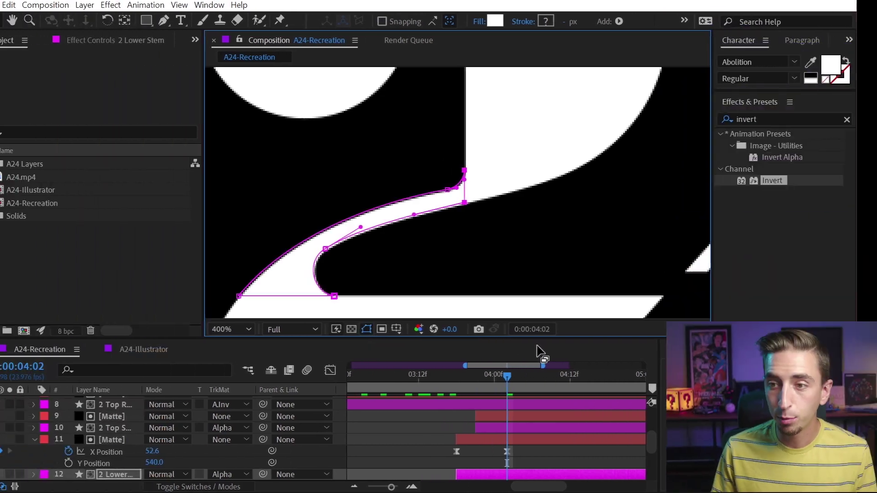
- Return to a full view of the logo, clear the selection and collapse the Matte's revealed keyframe properties
{"action": "scroll", "coordinate": [338, 234], "scroll_direction": "down", "scroll_amount": 1}
{"action": "scroll", "coordinate": [525, 224], "scroll_direction": "down", "scroll_amount": 1}
{"action": "left_click_drag", "start_coordinate": [554, 137], "coordinate": [541, 164]}
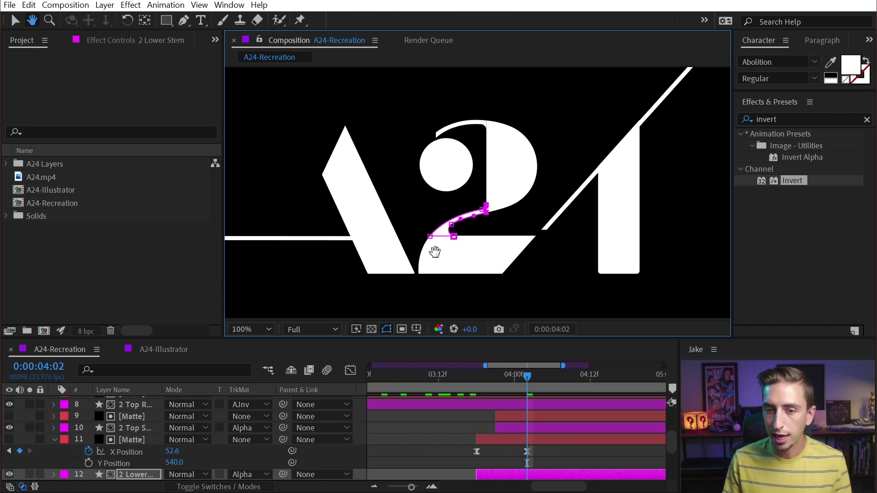
{"action": "left_click", "coordinate": [389, 456]}
{"action": "scroll", "coordinate": [402, 452], "scroll_direction": "up", "scroll_amount": 4}
{"action": "key", "text": "u"}
{"action": "scroll", "coordinate": [92, 437], "scroll_direction": "down", "scroll_amount": 5}
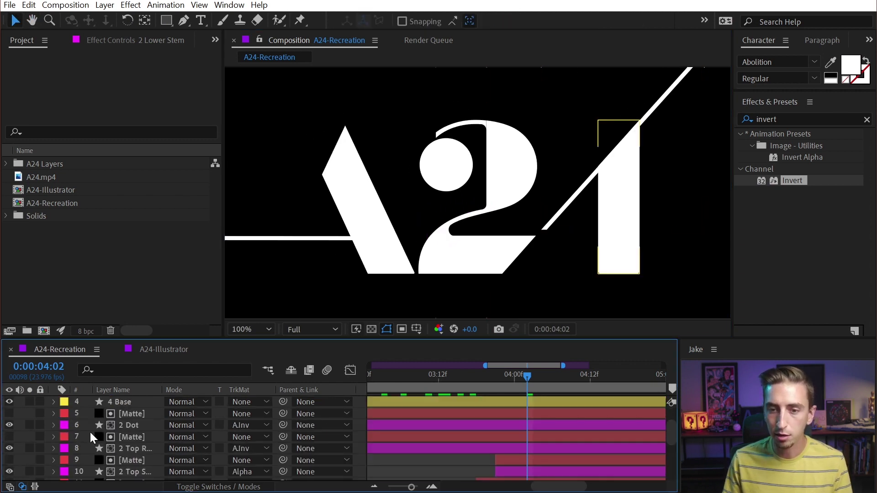
- Show and solo the A24.mp4 reference layer and examine how the letters leave the screen at the end
{"action": "left_click", "coordinate": [9, 474]}
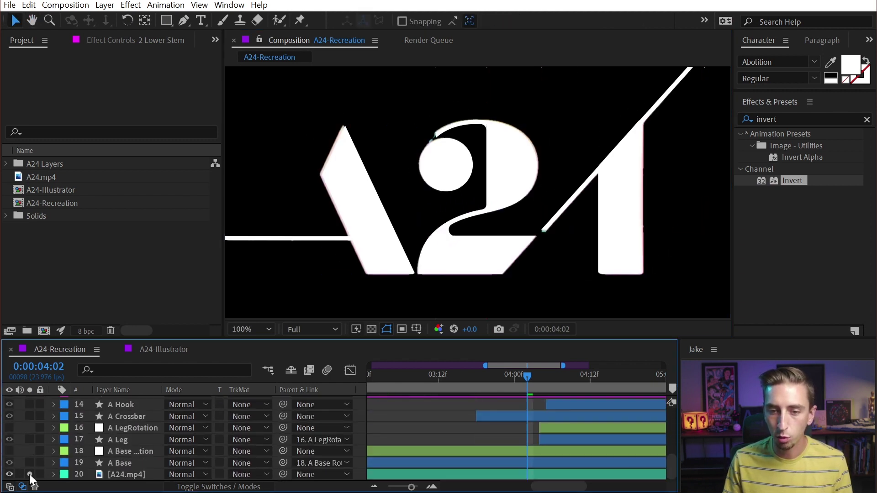
{"action": "left_click", "coordinate": [30, 475]}
{"action": "left_click_drag", "start_coordinate": [527, 378], "coordinate": [591, 383]}
{"action": "key", "text": "minus"}
{"action": "key", "text": "minus"}
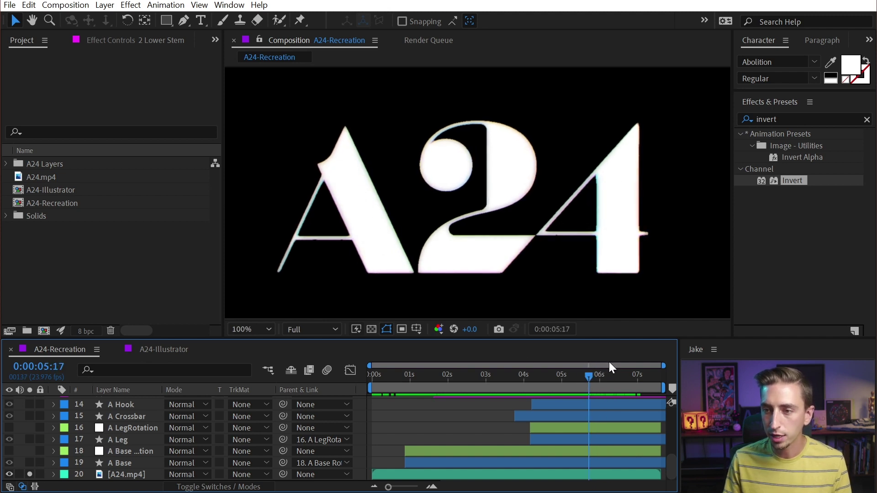
{"action": "left_click_drag", "start_coordinate": [589, 379], "coordinate": [628, 380]}
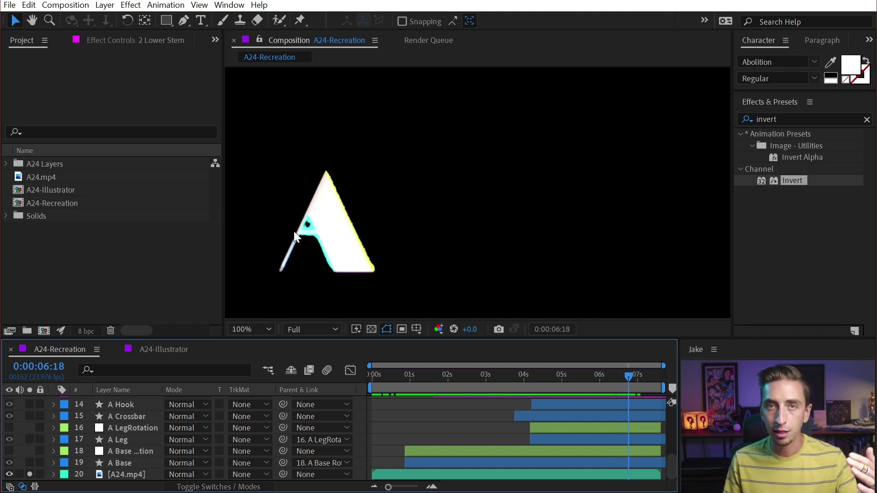
{"action": "mouse_move", "coordinate": [635, 381]}
{"action": "left_mouse_down"}
{"action": "mouse_move", "coordinate": [587, 371]}
{"action": "mouse_move", "coordinate": [637, 374]}
{"action": "left_mouse_up"}
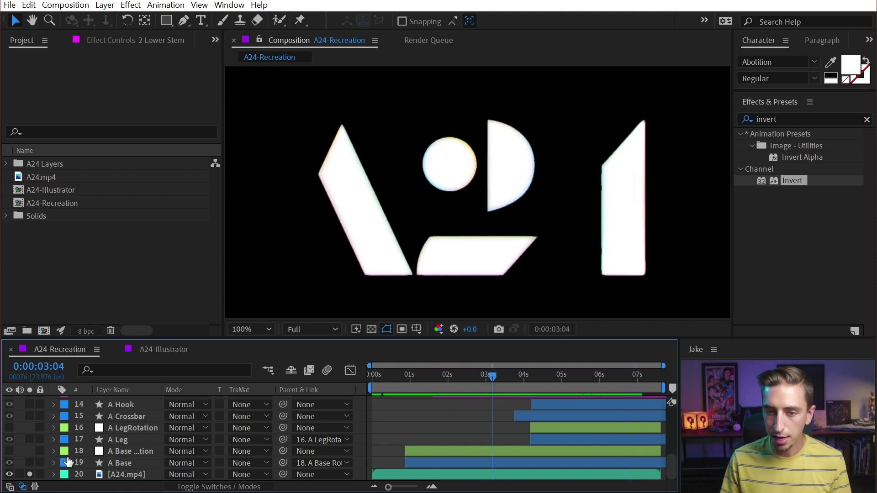
- Add an X Position keyframe to A Base where the reference's exit begins and trim the layer's end to 0:00:06:22
{"action": "left_click", "coordinate": [29, 463]}
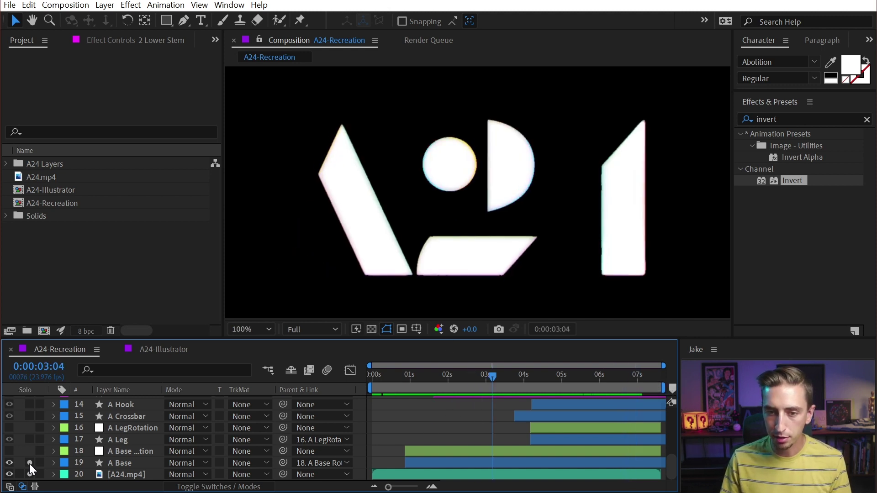
{"action": "left_click", "coordinate": [117, 463]}
{"action": "left_click", "coordinate": [29, 463]}
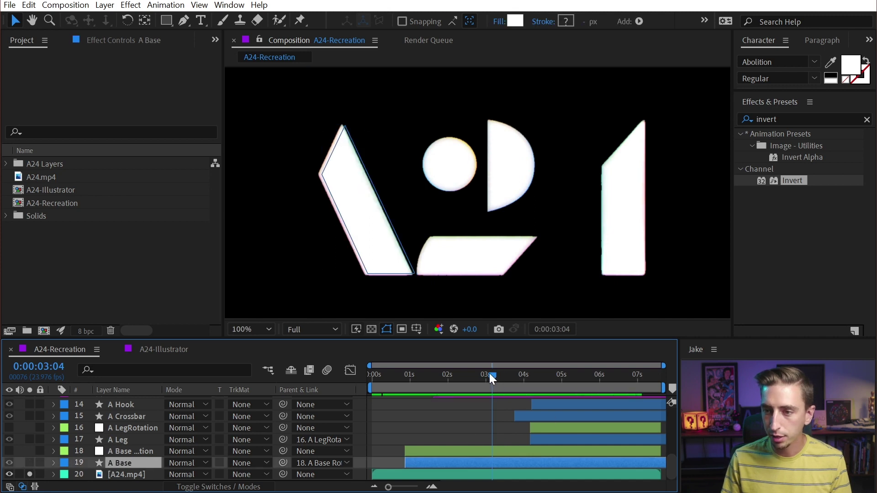
{"action": "left_click_drag", "start_coordinate": [489, 373], "coordinate": [585, 379]}
{"action": "key", "text": "period"}
{"action": "left_click_drag", "start_coordinate": [345, 261], "coordinate": [615, 224]}
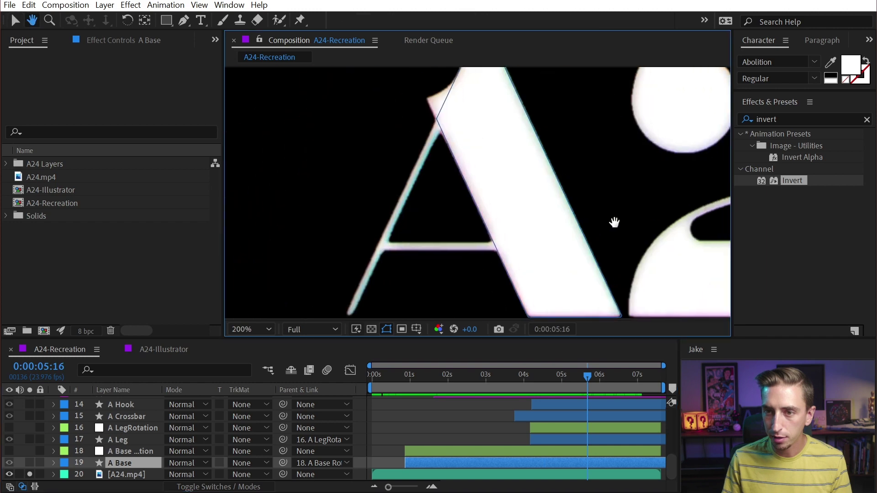
{"action": "left_click_drag", "start_coordinate": [590, 378], "coordinate": [637, 379]}
{"action": "key", "text": "p"}
{"action": "left_click", "coordinate": [87, 451]}
{"action": "key", "text": "alt+]"}
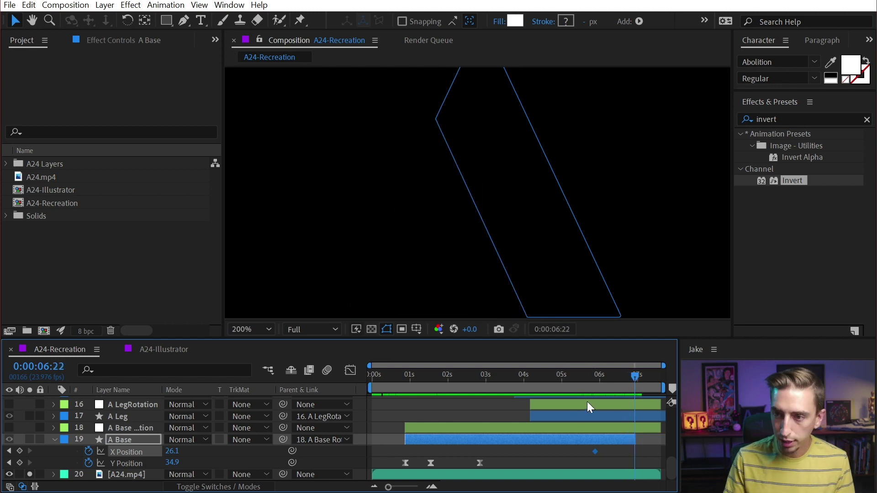
- Set A Base's X Position to 8.1 at 0:00:06:22 and solo A Base together with A Base Rotation
{"action": "mouse_move", "coordinate": [172, 451]}
{"action": "left_mouse_down"}
{"action": "mouse_move", "coordinate": [148, 452]}
{"action": "mouse_move", "coordinate": [167, 451]}
{"action": "left_mouse_up"}
{"action": "key", "text": "comma"}
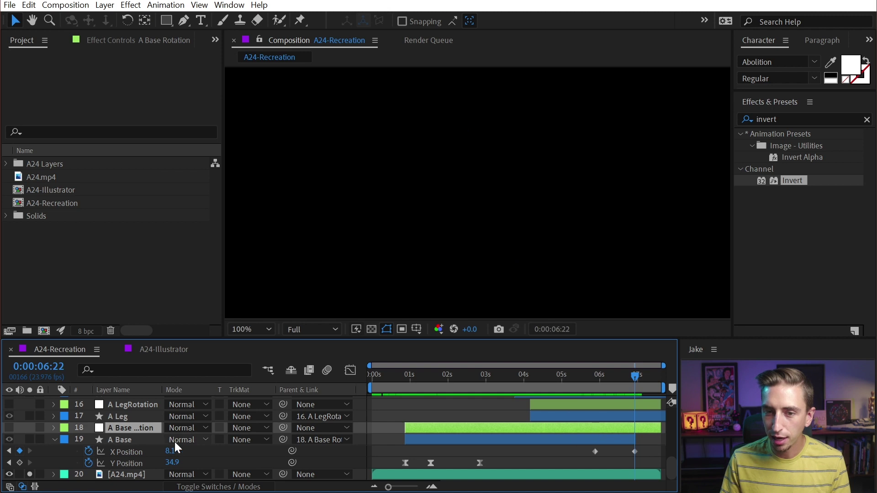
{"action": "left_click_drag", "start_coordinate": [34, 428], "coordinate": [29, 439]}
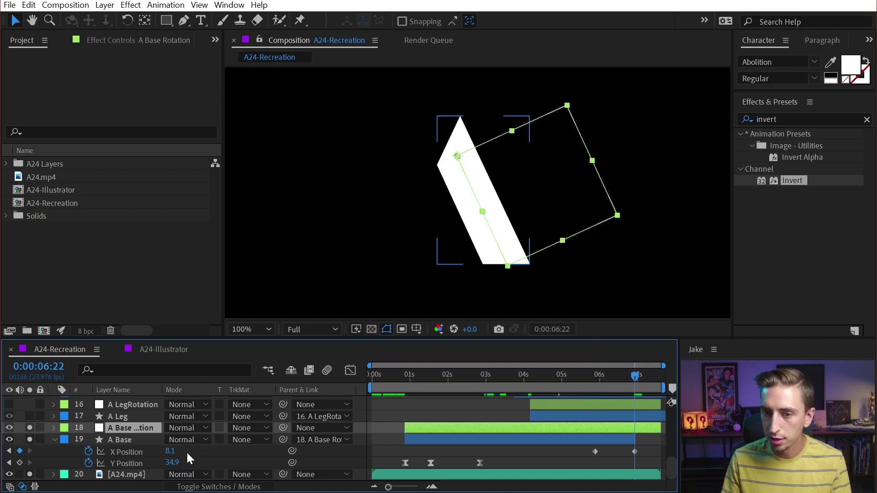
- Try A Base's X Position at -48.9 to check its direction of travel, and undo the change
{"action": "left_click_drag", "start_coordinate": [171, 452], "coordinate": [147, 454]}
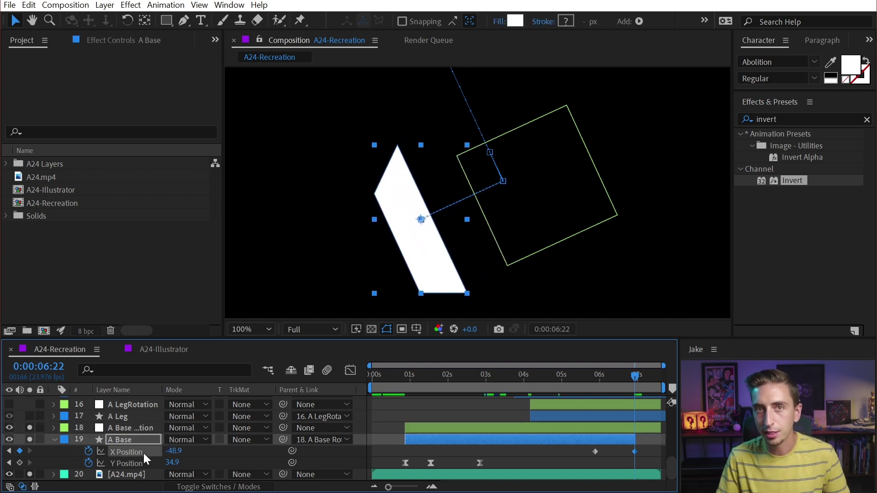
{"action": "key", "text": "ctrl+z"}
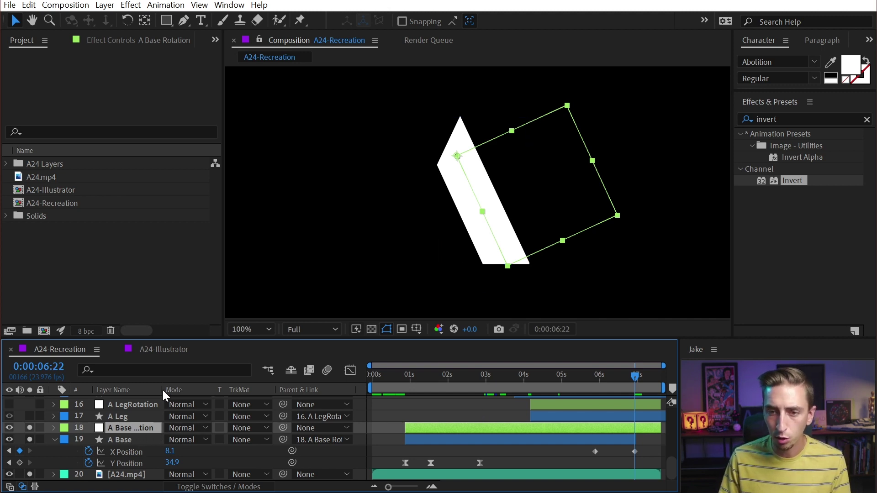
- Widen the layer name column, duplicate the A Base Rotation null and rename the copy A Base Position
{"action": "left_click_drag", "start_coordinate": [163, 390], "coordinate": [215, 384]}
{"action": "key", "text": "ctrl+d"}
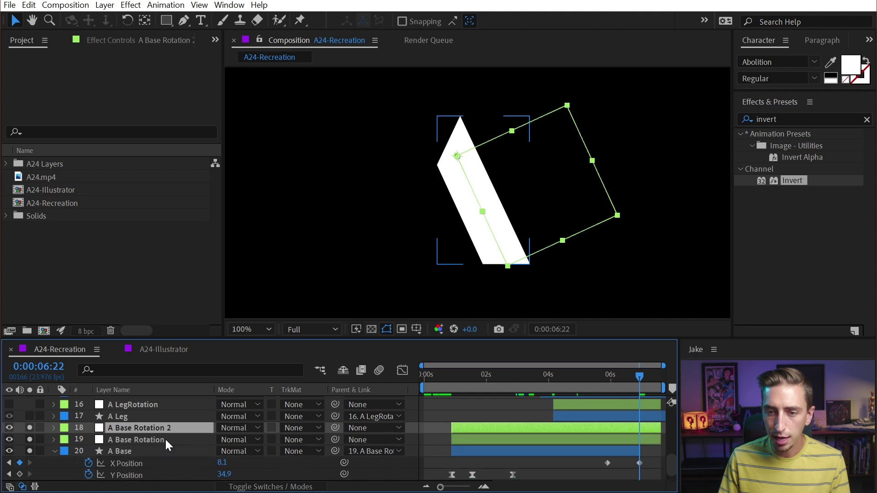
{"action": "key", "text": "Return"}
{"action": "left_click_drag", "start_coordinate": [134, 427], "coordinate": [186, 427]}
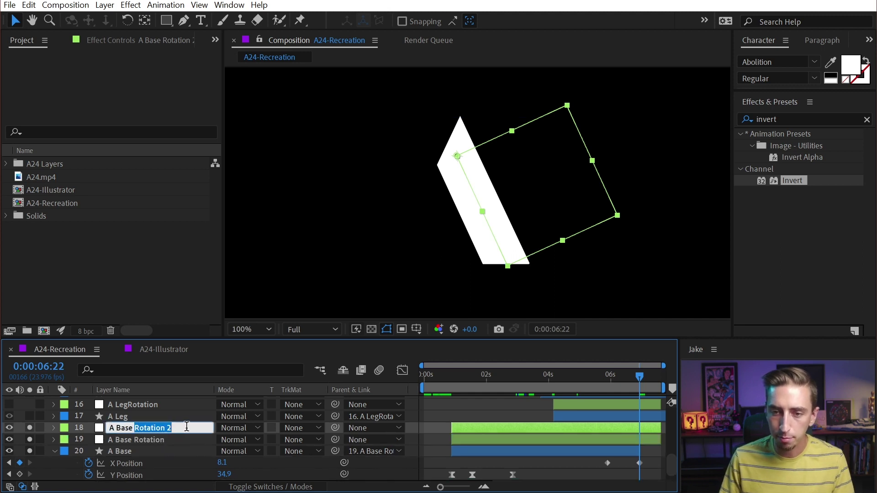
{"action": "type", "text": "Position"}
{"action": "key", "text": "Return"}
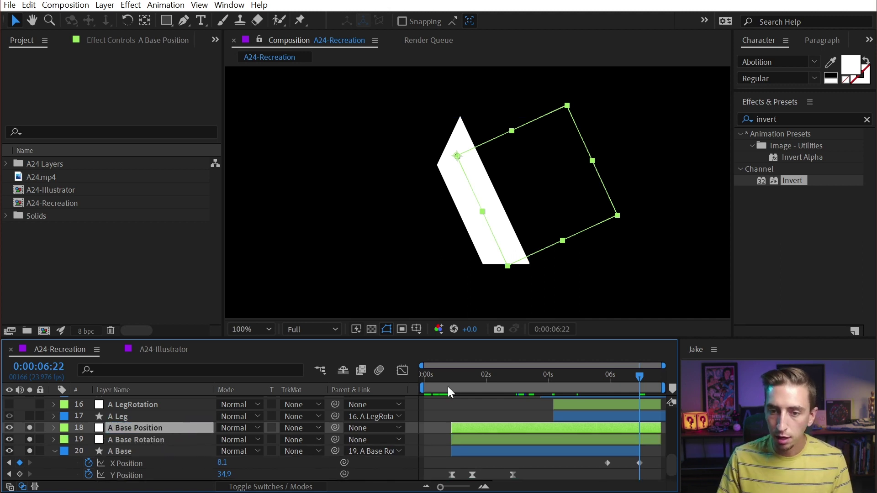
- Snap the A Base Position null onto A Base's location by parenting it there temporarily, and reset its parent to None
{"action": "left_click_drag", "start_coordinate": [335, 426], "coordinate": [137, 453]}
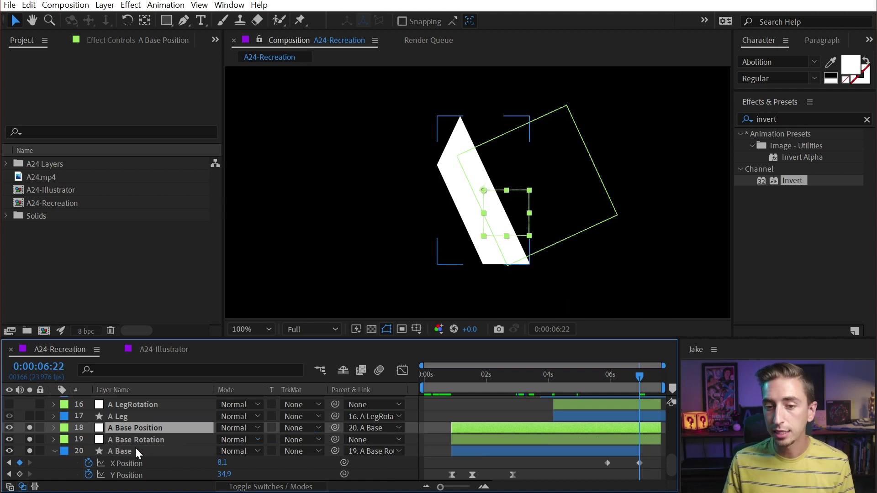
{"action": "left_click", "coordinate": [136, 451]}
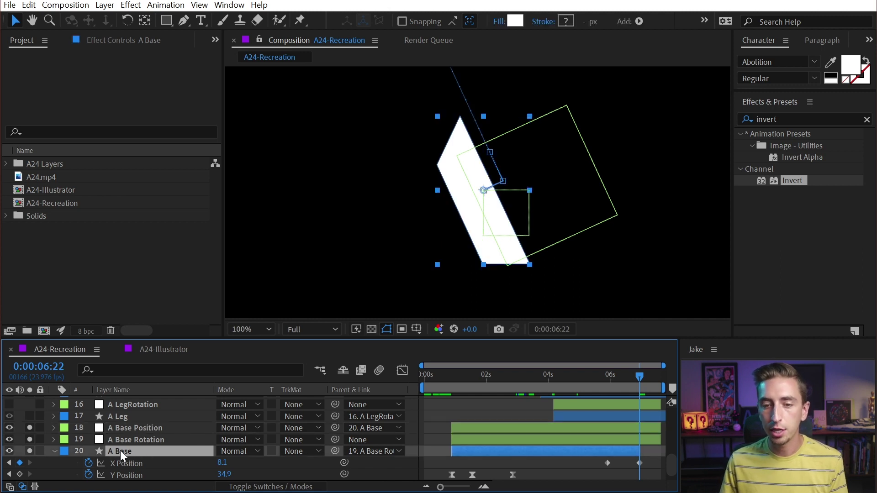
{"action": "left_click", "coordinate": [127, 429]}
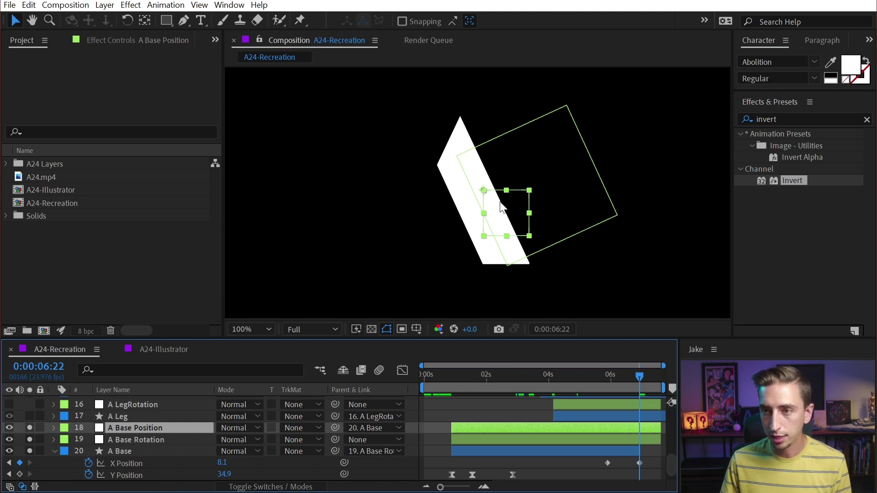
{"action": "left_click", "coordinate": [370, 429]}
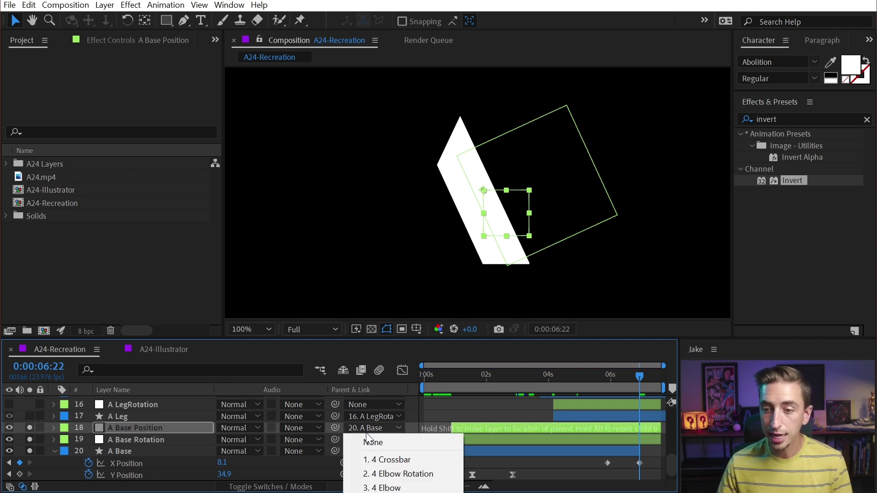
{"action": "left_click", "coordinate": [369, 442]}
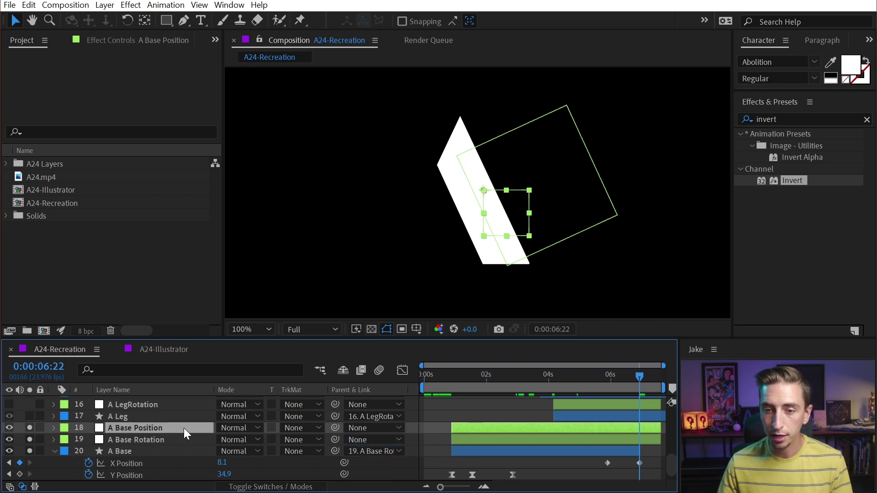
{"action": "key", "text": "s"}
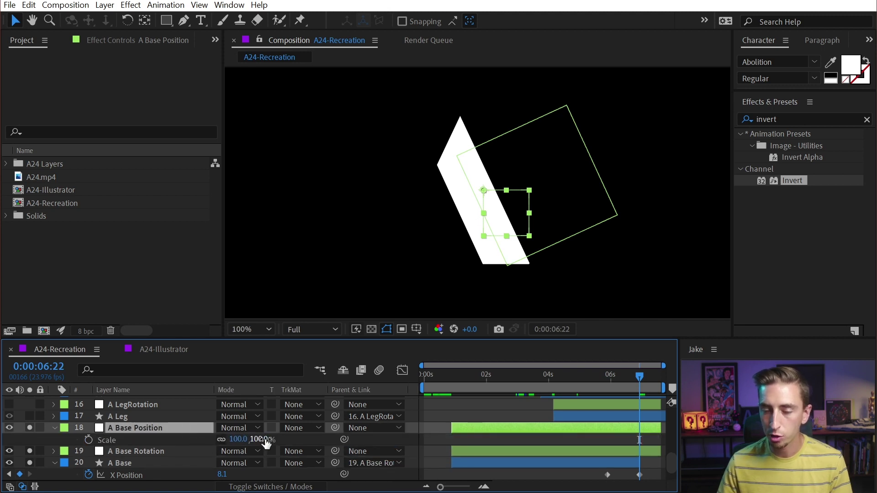
{"action": "key", "text": "s"}
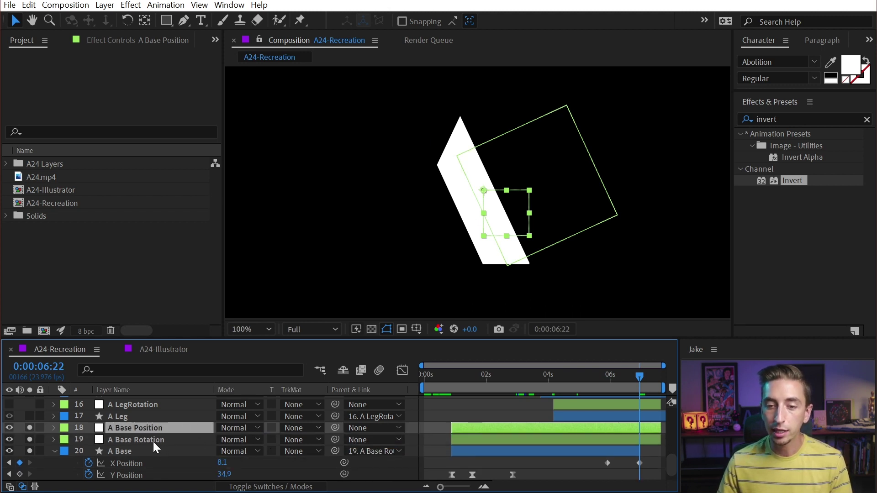
- Parent A Base Rotation to A Base Position, test the link by moving the null slightly, and undo that move
{"action": "left_click", "coordinate": [126, 440]}
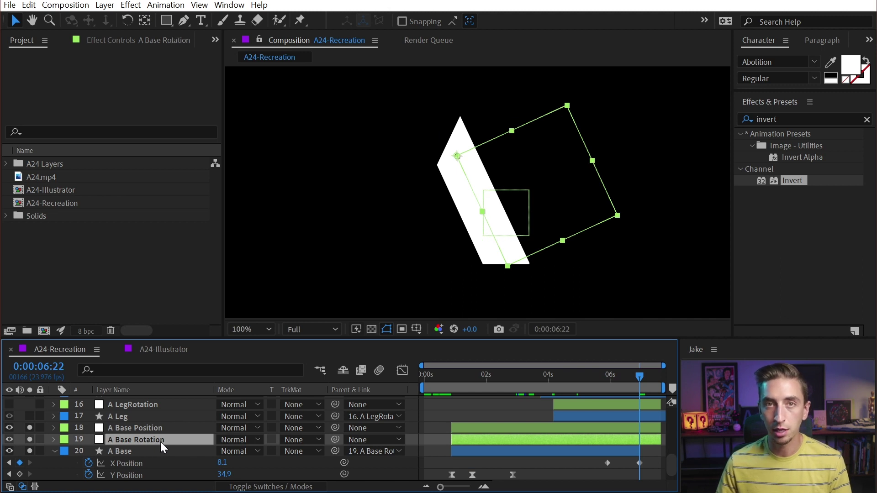
{"action": "left_click_drag", "start_coordinate": [335, 440], "coordinate": [168, 428]}
{"action": "left_click", "coordinate": [169, 429]}
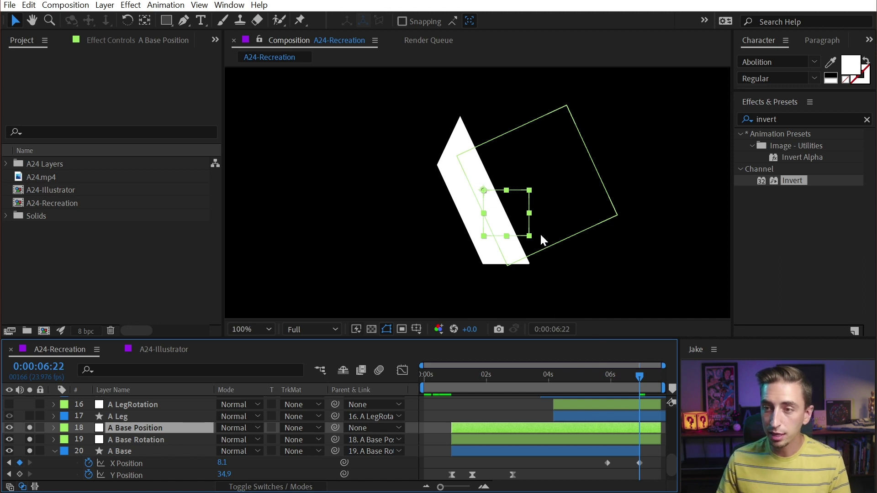
{"action": "mouse_move", "coordinate": [513, 221]}
{"action": "left_mouse_down"}
{"action": "mouse_move", "coordinate": [438, 225]}
{"action": "mouse_move", "coordinate": [512, 225]}
{"action": "left_mouse_up"}
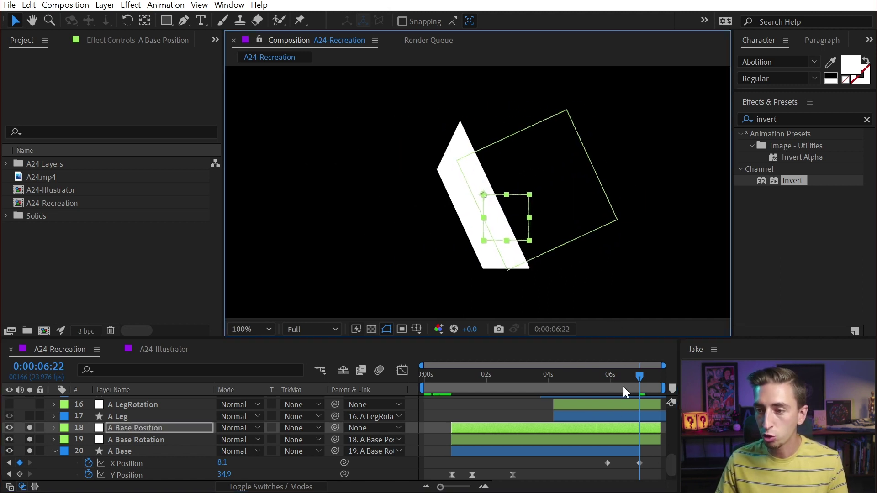
{"action": "key", "text": "ctrl+z"}
- Separate the Position dimensions of the A Base Position null and enable keyframing for its X Position
{"action": "key", "text": "p"}
{"action": "right_click", "coordinate": [115, 440]}
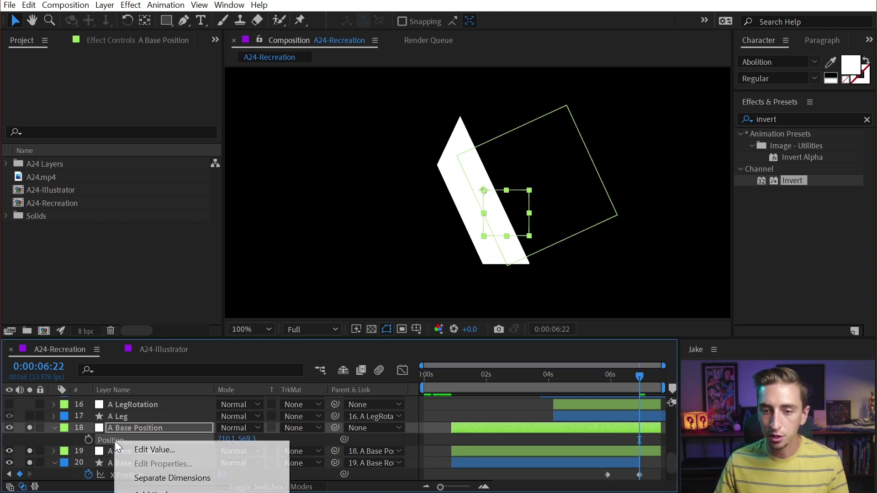
{"action": "left_click", "coordinate": [178, 476]}
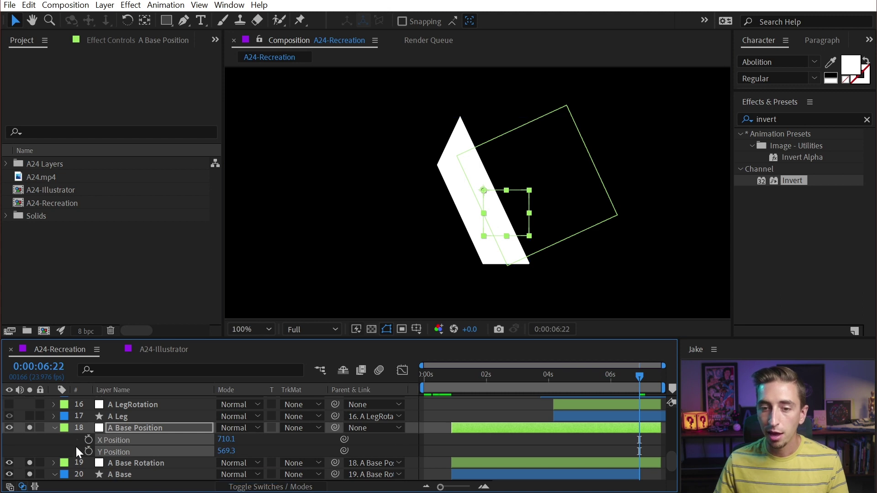
{"action": "left_click", "coordinate": [88, 439]}
{"action": "scroll", "coordinate": [548, 443], "scroll_direction": "down", "scroll_amount": 2}
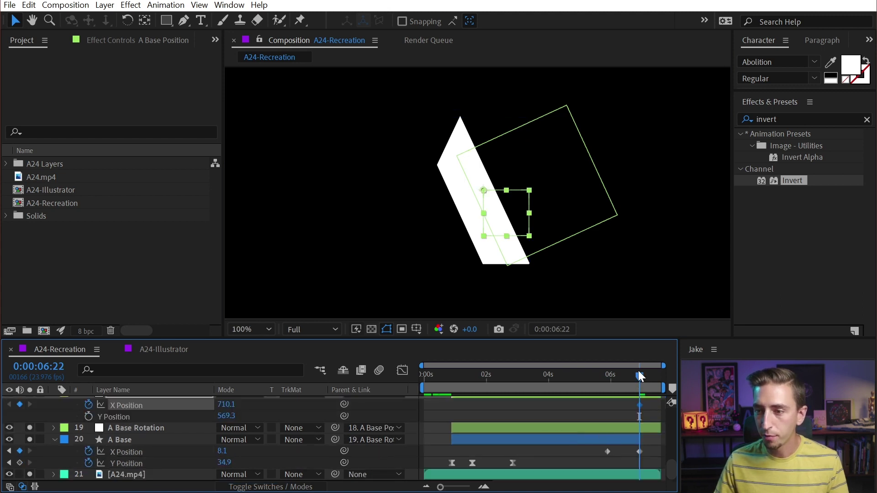
{"action": "left_click_drag", "start_coordinate": [638, 371], "coordinate": [639, 375]}
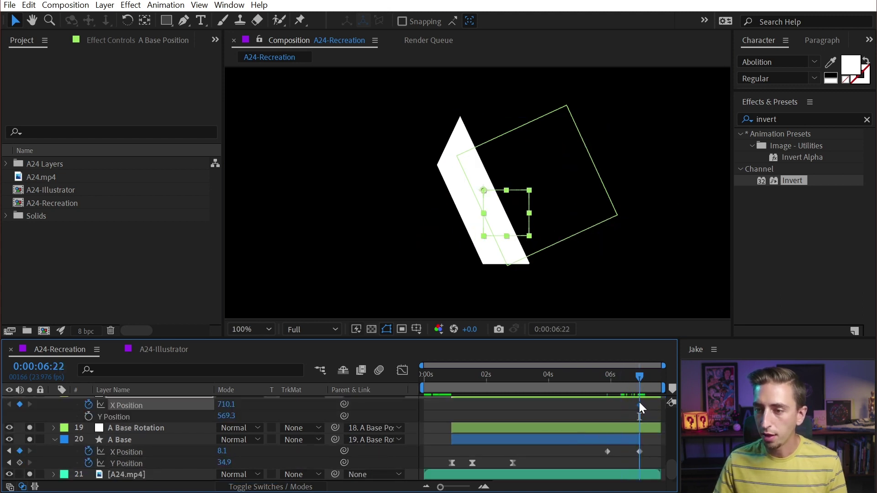
- Align the null's X Position keyframe with the start of A Base's exit and delete A Base's own X Position keyframes
{"action": "left_click", "coordinate": [608, 452]}
{"action": "left_click_drag", "start_coordinate": [601, 449], "coordinate": [644, 455]}
{"action": "left_click_drag", "start_coordinate": [623, 376], "coordinate": [606, 378]}
{"action": "key", "text": "Delete"}
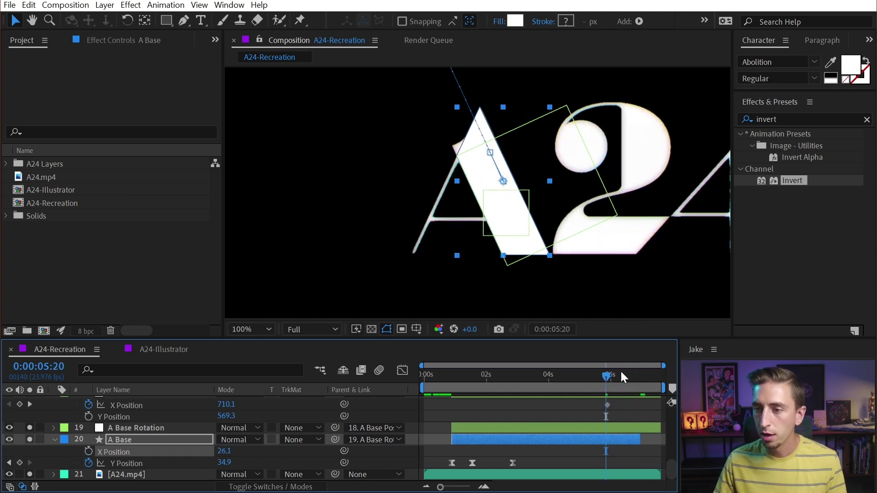
- At 0:00:06:22, lower A Base Position's X Position to 536.1 and reduce it further to push the A's base left
{"action": "left_click", "coordinate": [639, 375]}
{"action": "scroll", "coordinate": [203, 435], "scroll_direction": "up", "scroll_amount": 3}
{"action": "left_click_drag", "start_coordinate": [232, 439], "coordinate": [100, 433]}
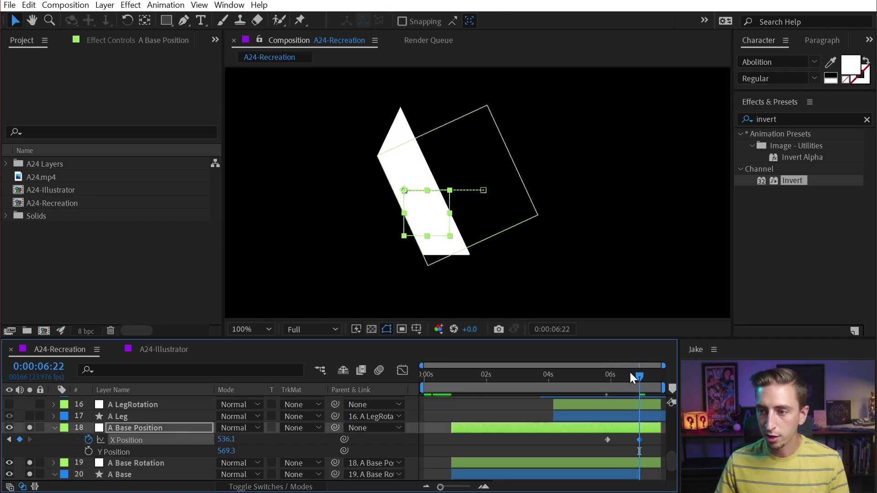
{"action": "mouse_move", "coordinate": [635, 374]}
{"action": "left_mouse_down"}
{"action": "mouse_move", "coordinate": [604, 377]}
{"action": "mouse_move", "coordinate": [638, 382]}
{"action": "left_mouse_up"}
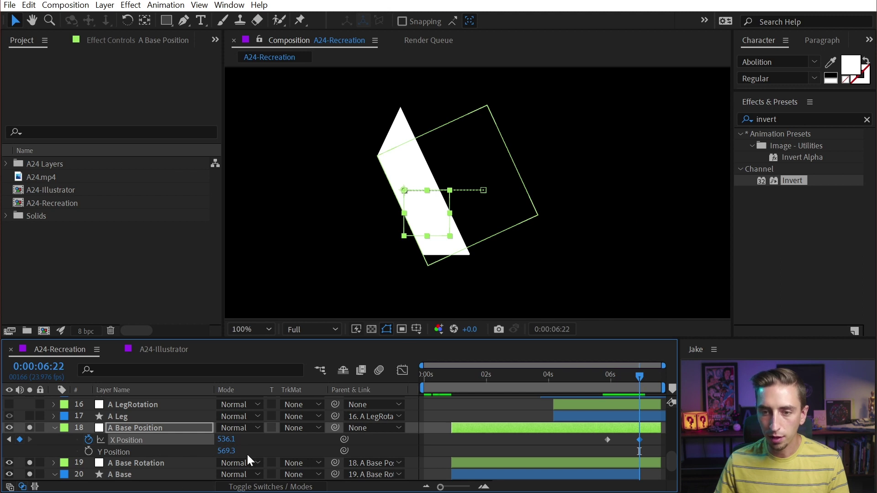
{"action": "left_click_drag", "start_coordinate": [226, 439], "coordinate": [153, 439]}
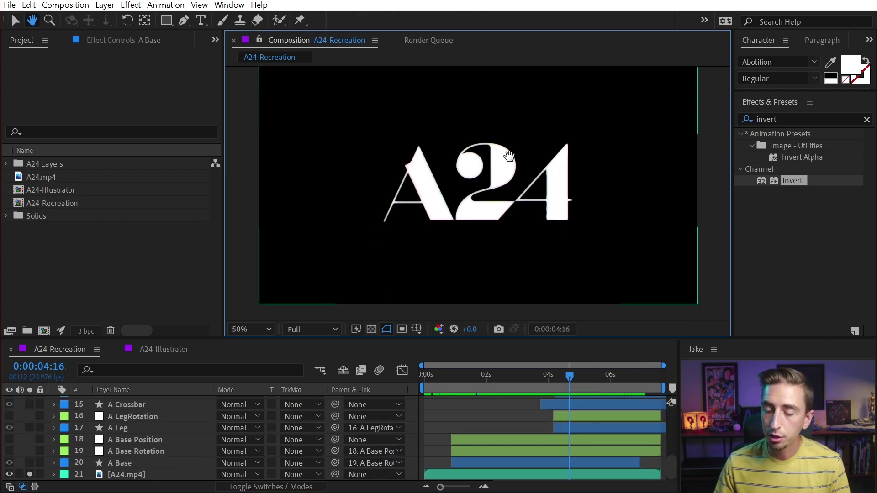
- Hide the A24.mp4 reference and create a solid named Matte directly above the A Base layer
{"action": "left_click", "coordinate": [112, 475]}
{"action": "left_click", "coordinate": [129, 465]}
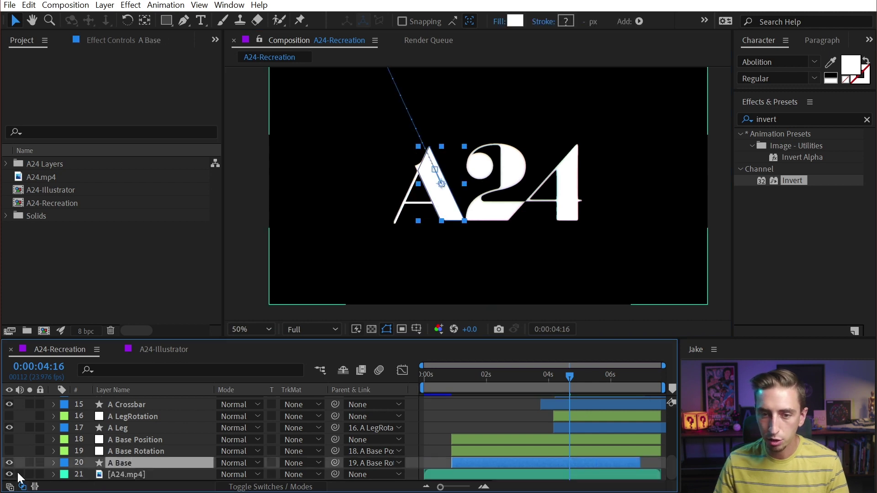
{"action": "left_click", "coordinate": [10, 475]}
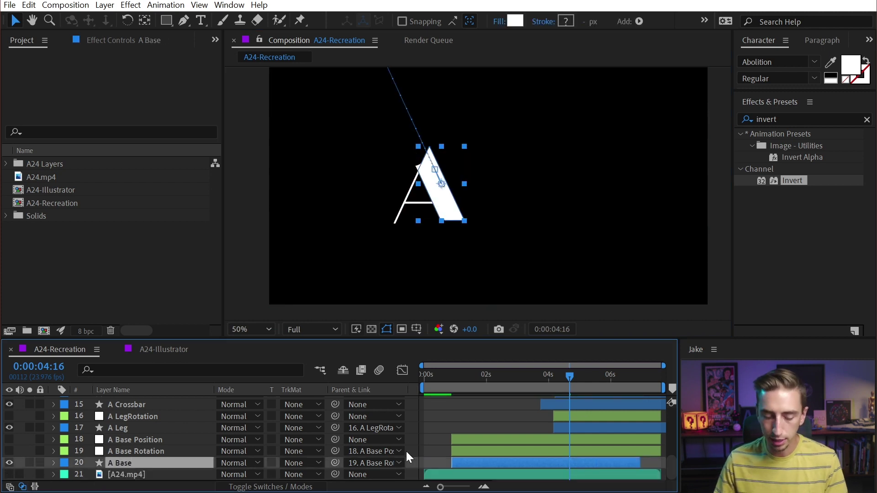
{"action": "key", "text": "ctrl+y"}
{"action": "type", "text": "Matte"}
{"action": "key", "text": "Return"}
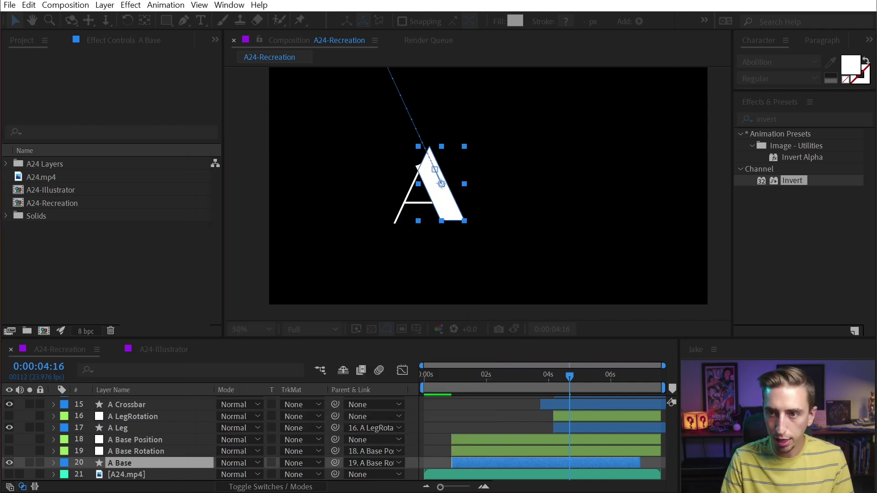
{"action": "scroll", "coordinate": [158, 434], "scroll_direction": "down", "scroll_amount": 1}
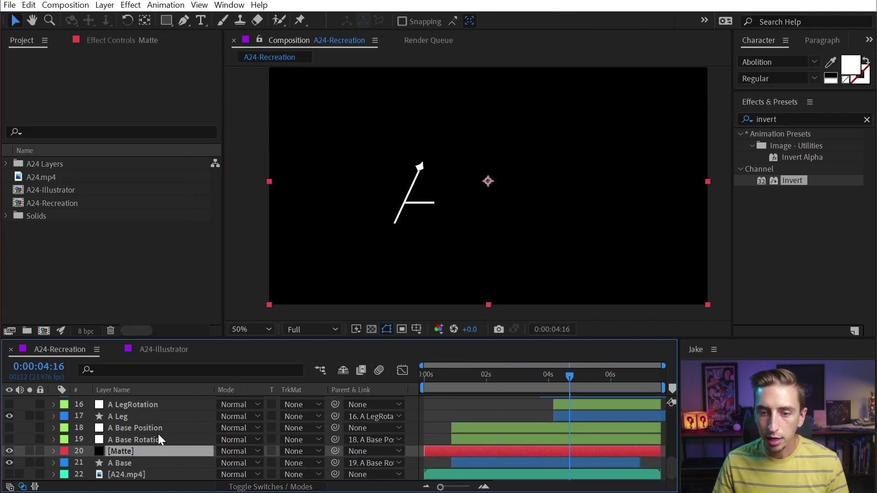
- Set A Base's track matte to Alpha Matte using the Matte solid
{"action": "left_click", "coordinate": [125, 462]}
{"action": "left_click", "coordinate": [303, 462]}
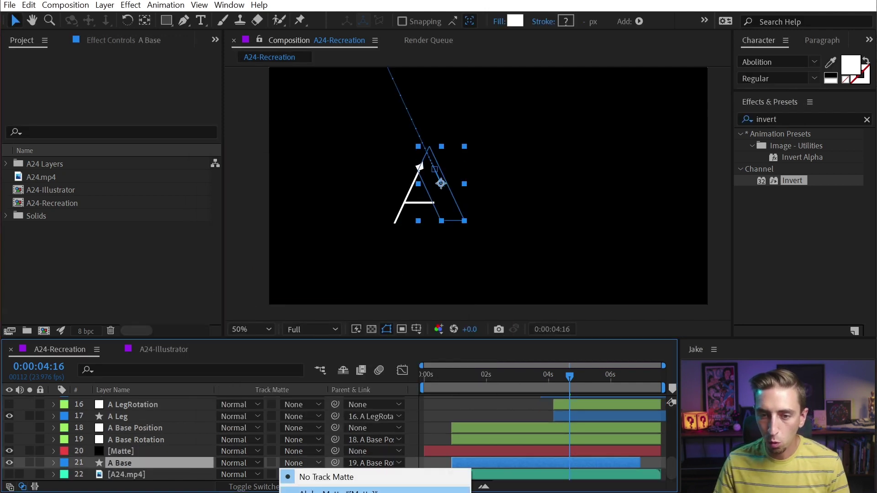
{"action": "left_click", "coordinate": [338, 491]}
{"action": "key", "text": "/"}
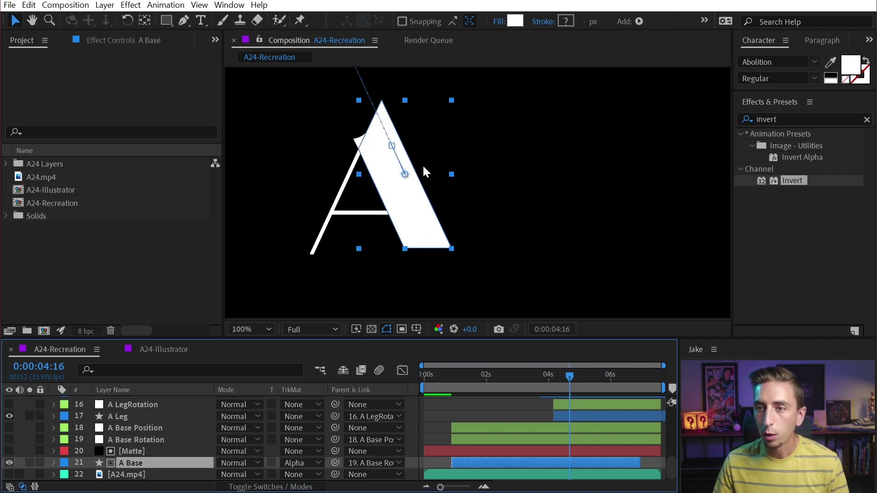
- Start a Pen tool mask on the Matte solid with its first vertex at the apex of the A
{"action": "left_click", "coordinate": [131, 452]}
{"action": "key", "text": "h"}
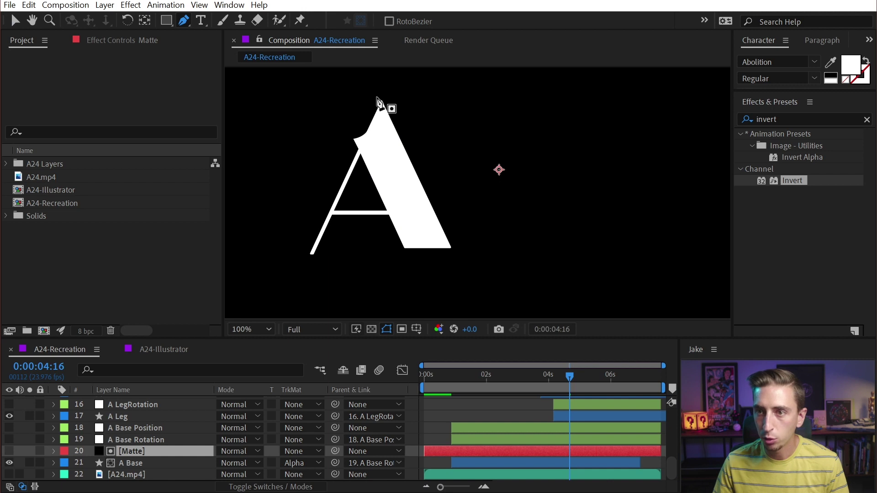
{"action": "key", "text": "period"}
{"action": "left_click_drag", "start_coordinate": [408, 166], "coordinate": [536, 265]}
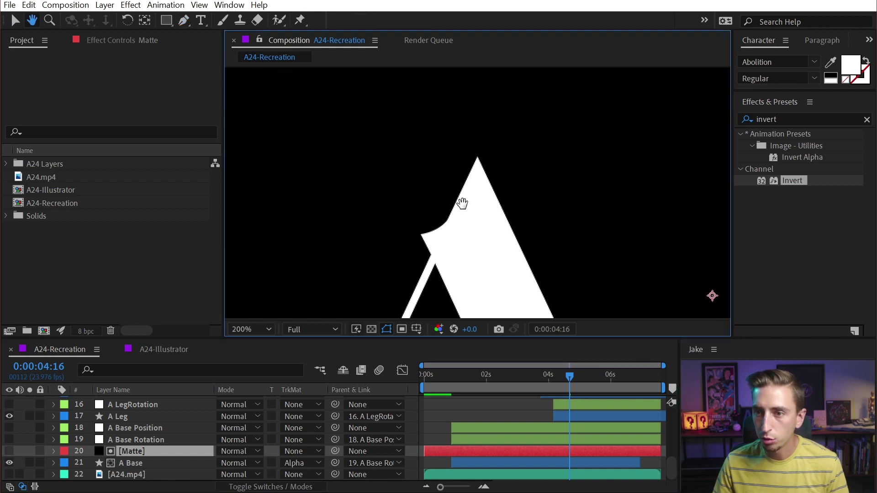
{"action": "left_click_drag", "start_coordinate": [498, 151], "coordinate": [438, 312]}
{"action": "key", "text": "g"}
{"action": "left_click", "coordinate": [478, 118]}
{"action": "key", "text": "period"}
{"action": "key", "text": "period"}
{"action": "key", "text": "h"}
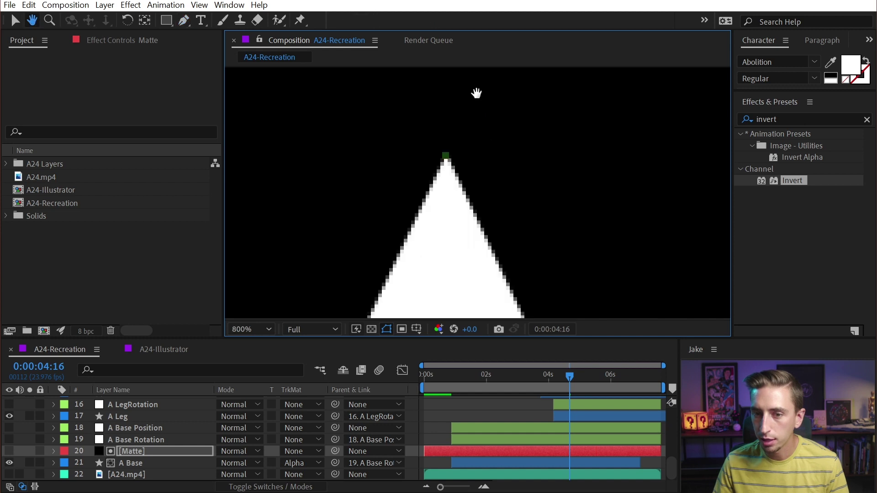
- Change Mask 1's color to magenta FF00E4 and adjust its first vertex to sit exactly on the A's apex
{"action": "key", "text": "g"}
{"action": "key", "text": "m"}
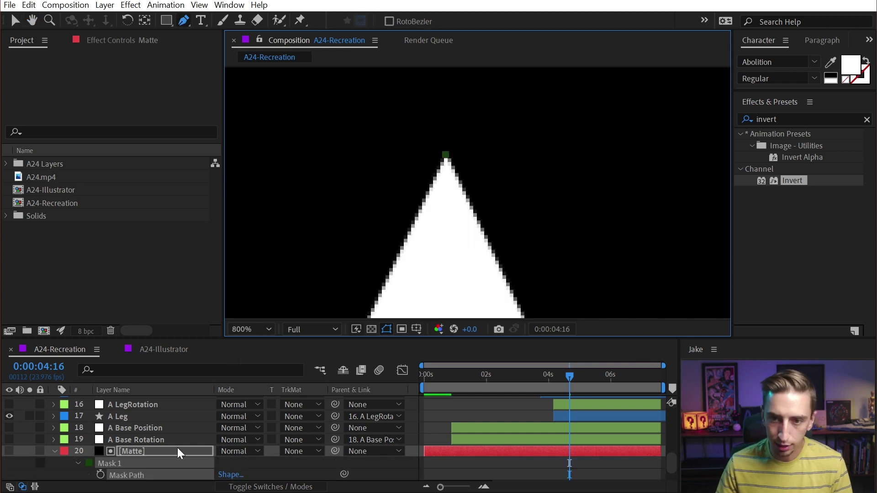
{"action": "left_click", "coordinate": [89, 463]}
{"action": "left_click_drag", "start_coordinate": [607, 179], "coordinate": [607, 157]}
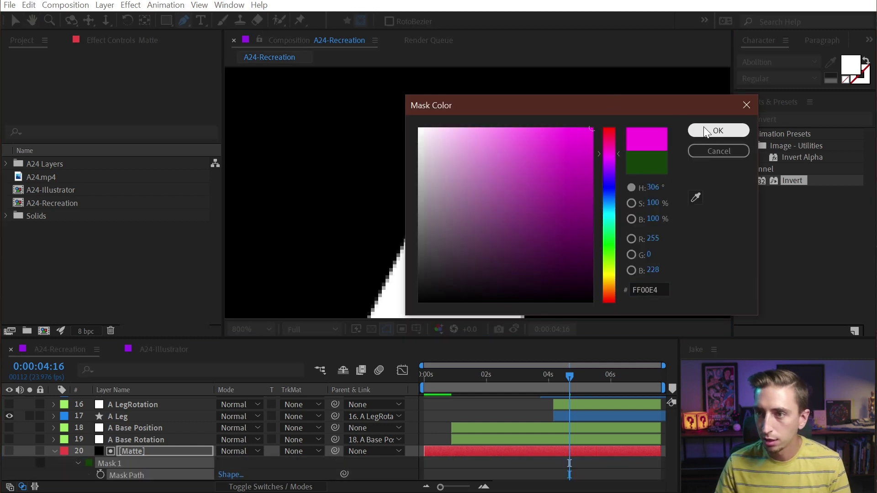
{"action": "left_click", "coordinate": [712, 131]}
{"action": "left_click_drag", "start_coordinate": [447, 156], "coordinate": [448, 155]}
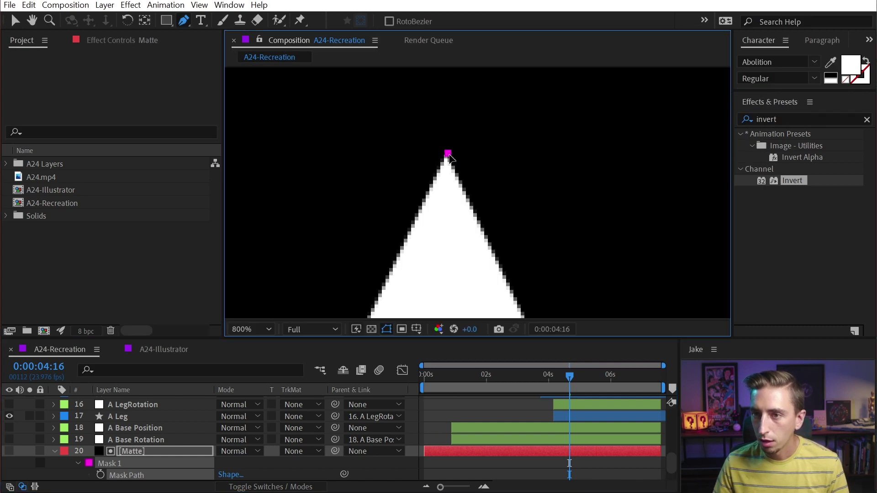
- Add a second mask vertex just below the foot of the A's thin leg, aligning the edge with the leg's outer side
{"action": "scroll", "coordinate": [446, 175], "scroll_direction": "down", "scroll_amount": 1}
{"action": "key", "text": "space"}
{"action": "left_click_drag", "start_coordinate": [479, 238], "coordinate": [499, 98]}
{"action": "left_click_drag", "start_coordinate": [489, 213], "coordinate": [530, 105]}
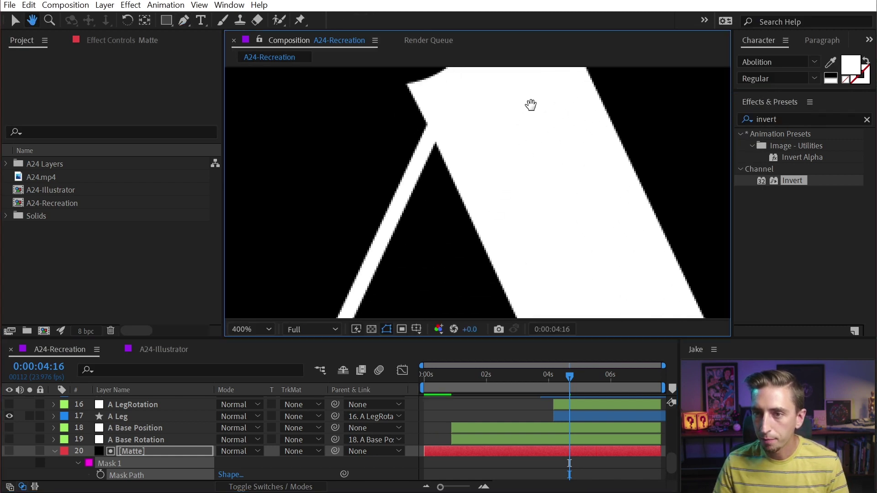
{"action": "left_click_drag", "start_coordinate": [448, 220], "coordinate": [550, 83]}
{"action": "left_click_drag", "start_coordinate": [479, 239], "coordinate": [577, 98]}
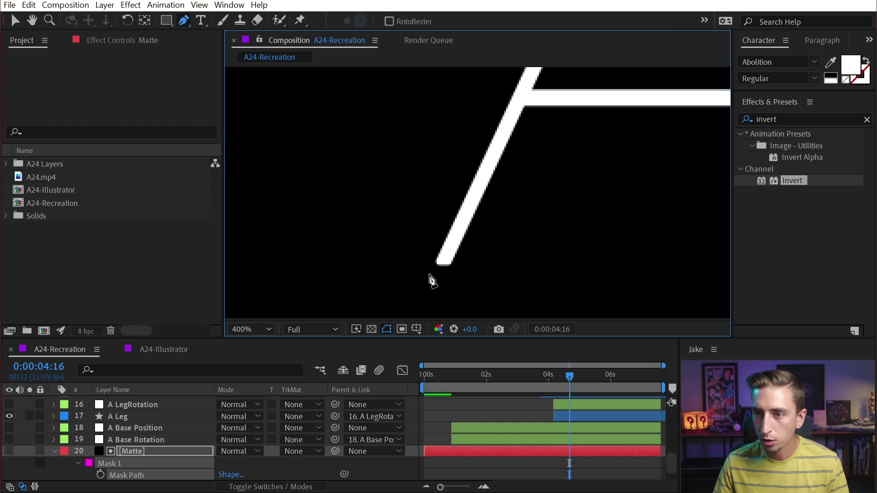
{"action": "left_click", "coordinate": [429, 275]}
{"action": "left_click_drag", "start_coordinate": [429, 276], "coordinate": [425, 283]}
- Complete the Matte mask with two vertices to the right of the A and close the path at the apex
{"action": "scroll", "coordinate": [528, 170], "scroll_direction": "down", "scroll_amount": 2}
{"action": "key", "text": "space"}
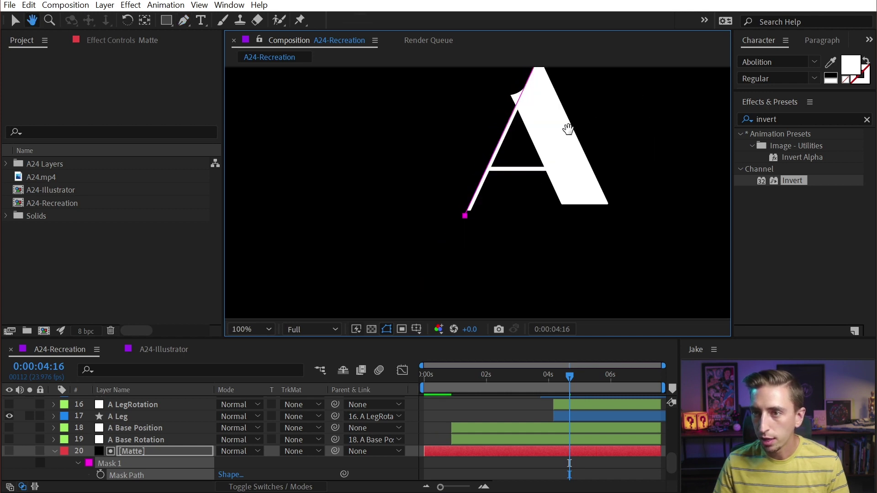
{"action": "left_click_drag", "start_coordinate": [571, 130], "coordinate": [493, 159]}
{"action": "scroll", "coordinate": [501, 156], "scroll_direction": "down", "scroll_amount": 1}
{"action": "left_click", "coordinate": [528, 220]}
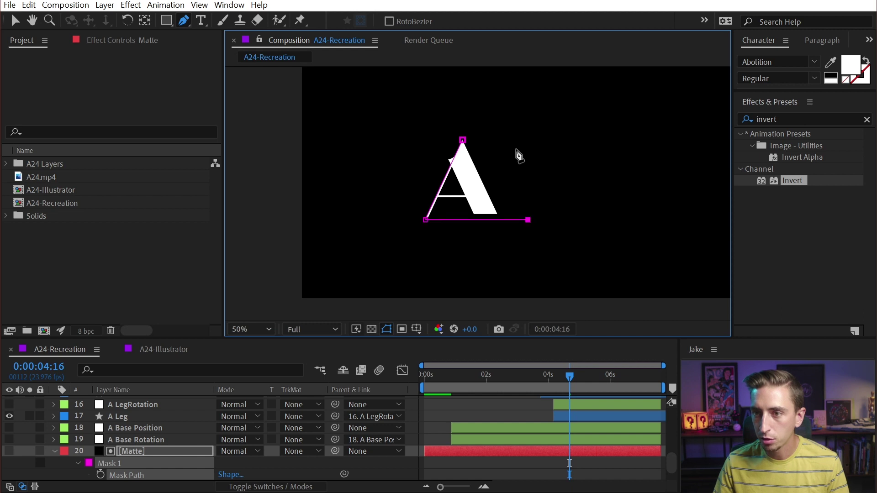
{"action": "left_click", "coordinate": [527, 139]}
{"action": "left_click", "coordinate": [462, 140]}
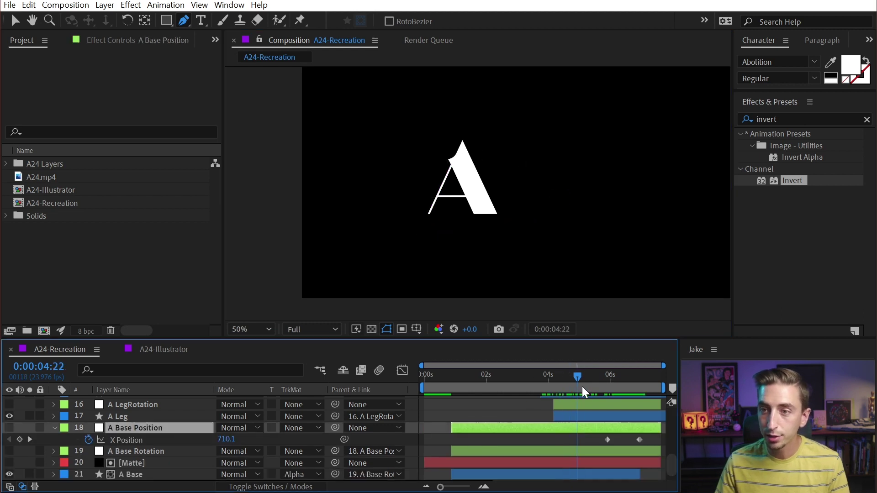
- Shift the Matte layer above A Base so it starts at 0:00:00:21, in line with the A Base layer's in point
{"action": "mouse_move", "coordinate": [581, 389]}
{"action": "left_mouse_down"}
{"action": "mouse_move", "coordinate": [646, 397]}
{"action": "mouse_move", "coordinate": [563, 379]}
{"action": "mouse_move", "coordinate": [456, 387]}
{"action": "mouse_move", "coordinate": [467, 388]}
{"action": "left_mouse_up"}
{"action": "key", "text": "v"}
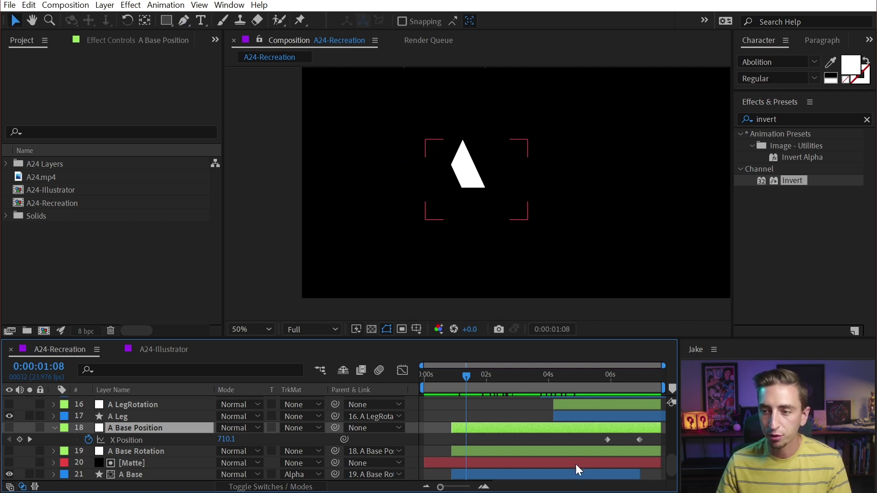
{"action": "left_click", "coordinate": [532, 462]}
{"action": "left_click_drag", "start_coordinate": [470, 461], "coordinate": [504, 464]}
{"action": "left_click", "coordinate": [453, 378]}
{"action": "key", "text": "bracketleft"}
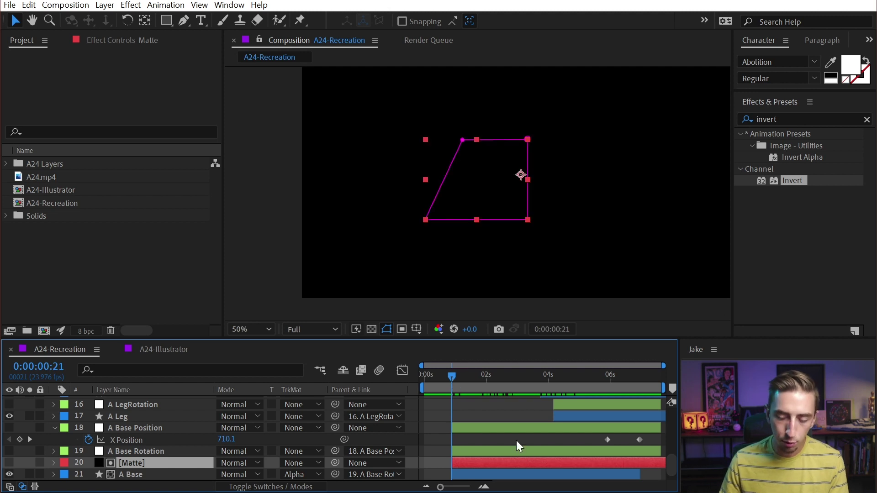
- Add a Mask Path keyframe to the Matte's Mask 1 at 0:00:05:21, where the A Base Position slide begins
{"action": "left_click_drag", "start_coordinate": [456, 374], "coordinate": [601, 379]}
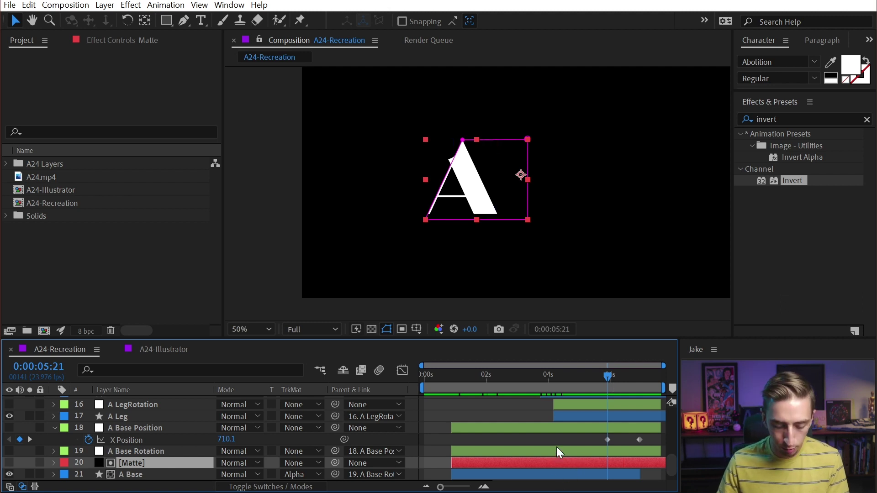
{"action": "key", "text": "m"}
{"action": "scroll", "coordinate": [561, 441], "scroll_direction": "down", "scroll_amount": 2}
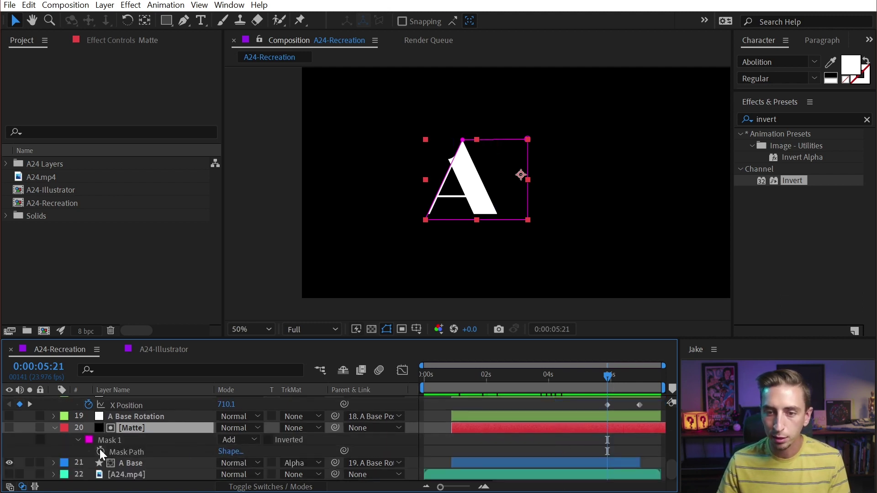
{"action": "left_click", "coordinate": [101, 452]}
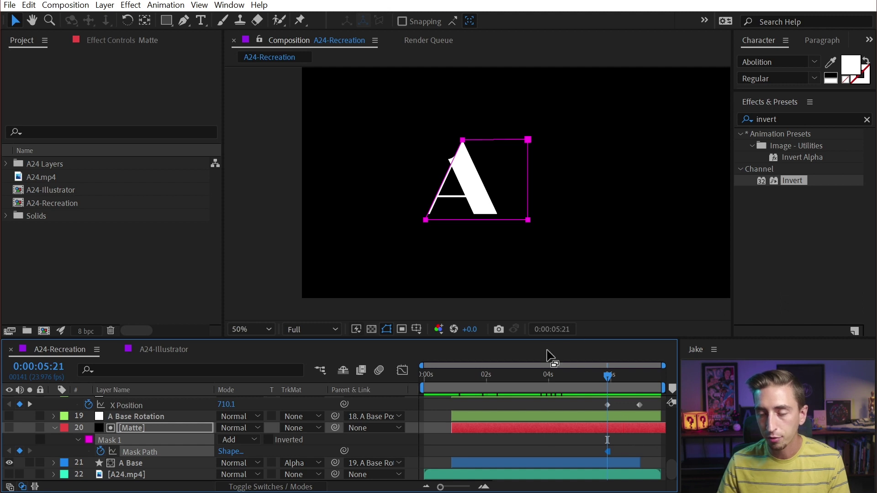
- At 0:00:00:21, reshape the Matte's mask by moving its four vertices outside the frame so it encloses the whole composition
{"action": "left_click_drag", "start_coordinate": [601, 381], "coordinate": [455, 385]}
{"action": "scroll", "coordinate": [491, 206], "scroll_direction": "down", "scroll_amount": 2}
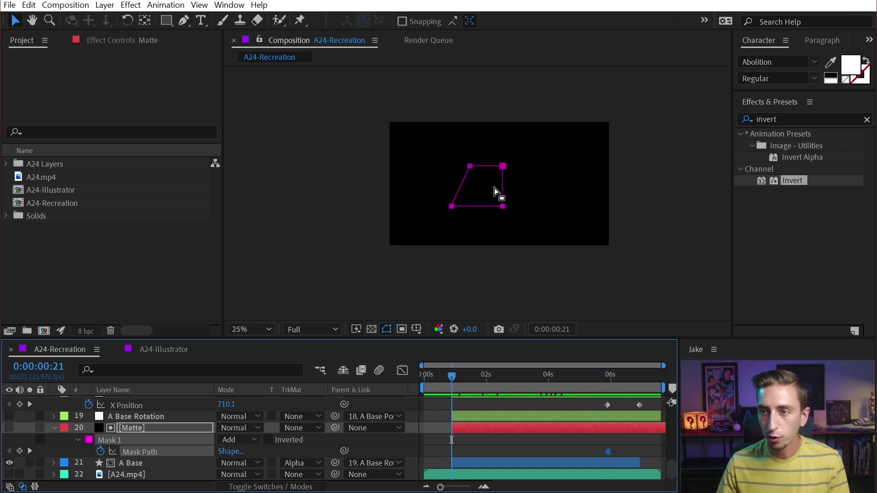
{"action": "left_click_drag", "start_coordinate": [499, 151], "coordinate": [328, 124]}
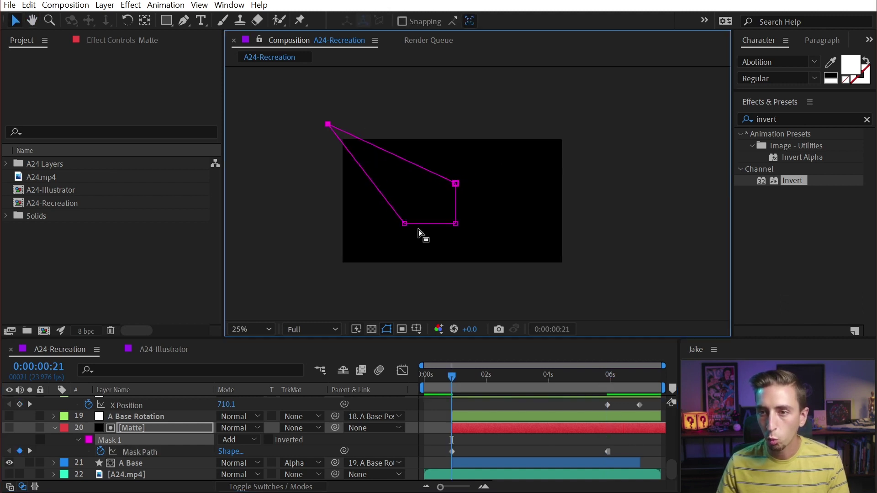
{"action": "left_click_drag", "start_coordinate": [405, 223], "coordinate": [335, 271]}
{"action": "left_click_drag", "start_coordinate": [455, 224], "coordinate": [615, 286]}
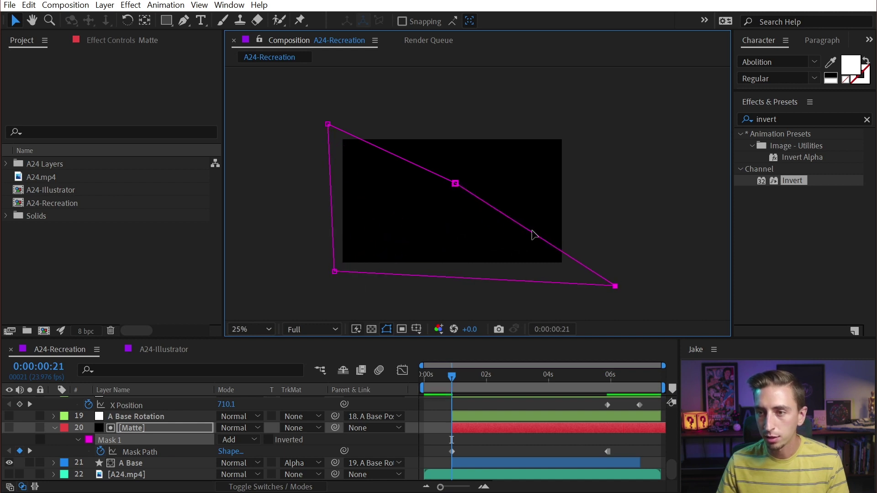
{"action": "left_click_drag", "start_coordinate": [456, 184], "coordinate": [571, 129]}
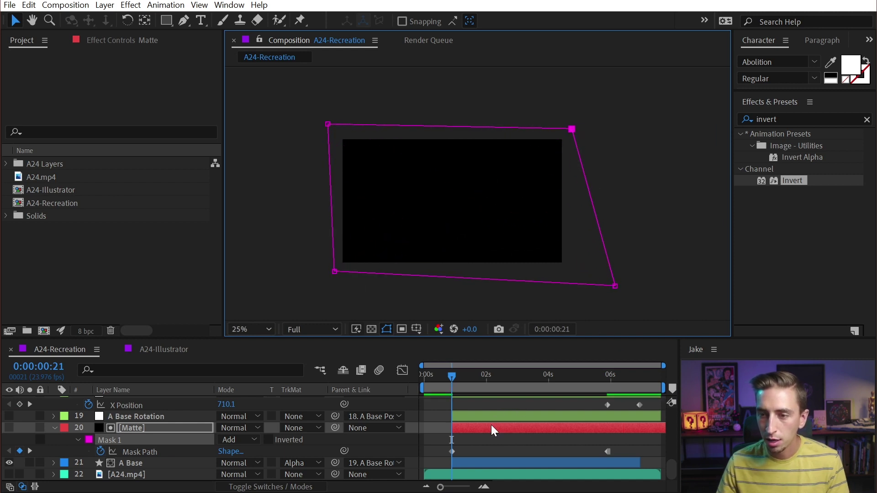
- Make the Mask Path keyframe at 0:00:00:21 a hold keyframe and preview the A's animation through its sliding exit
{"action": "left_click", "coordinate": [452, 451]}
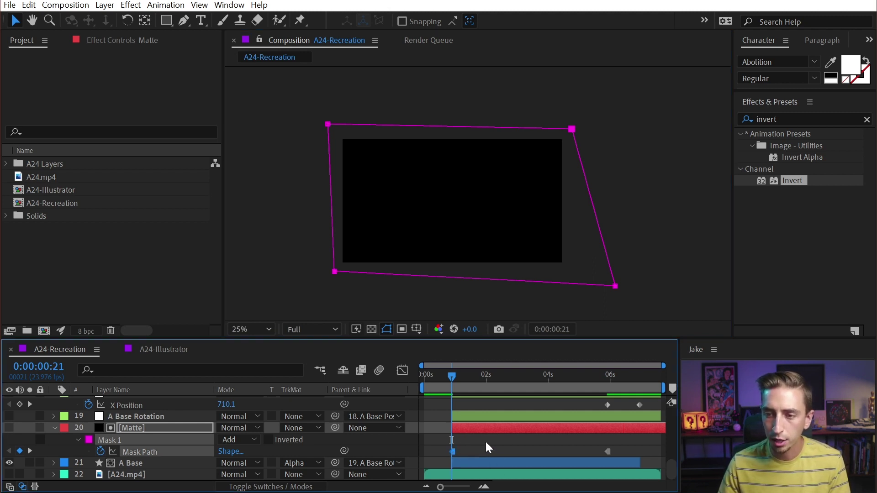
{"action": "key", "text": "space"}
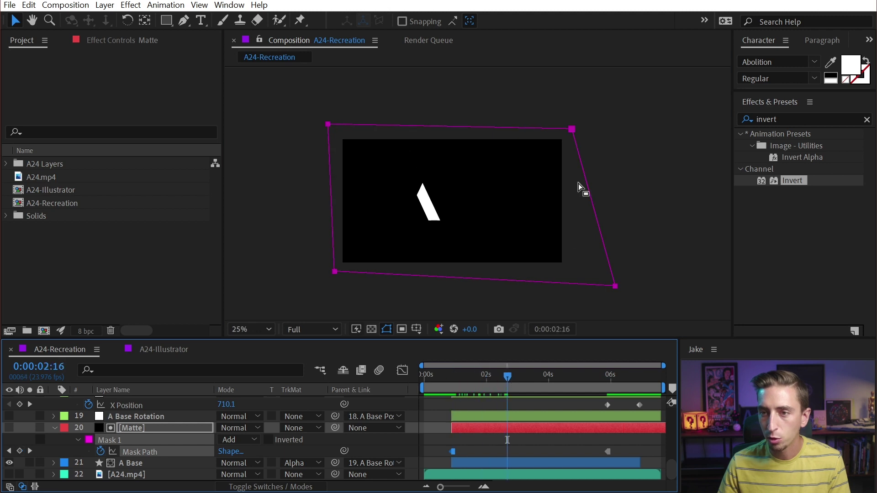
{"action": "left_click_drag", "start_coordinate": [536, 374], "coordinate": [628, 389]}
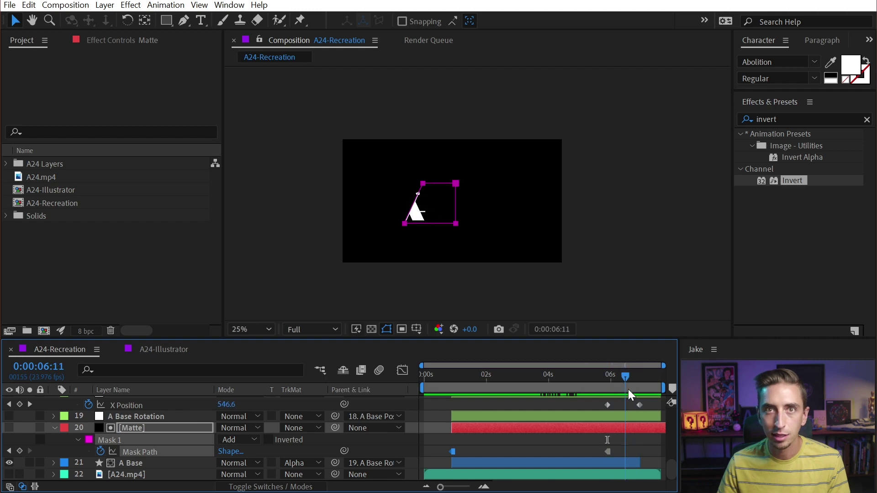
- Examine how the base of the 2 exits in the reference footage between 0:00:05:15 and 0:00:06:12, returning to 0:00:06:00
{"action": "key", "text": "period"}
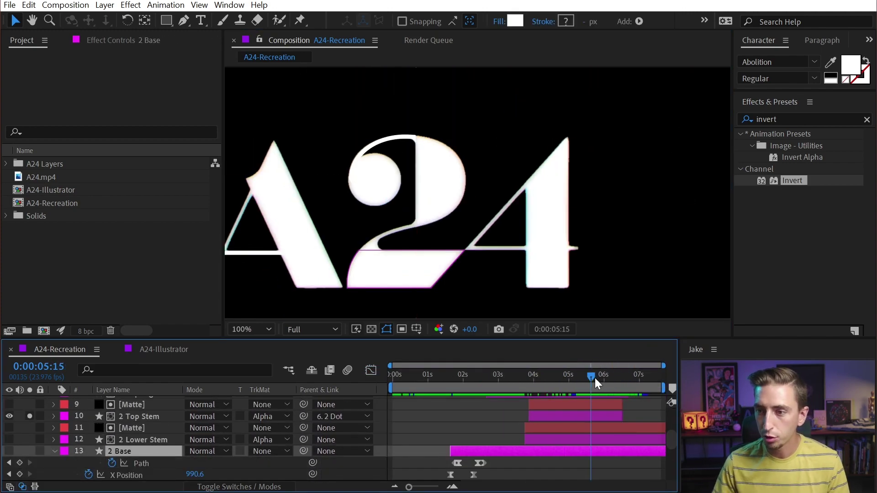
{"action": "left_click_drag", "start_coordinate": [595, 377], "coordinate": [621, 379]}
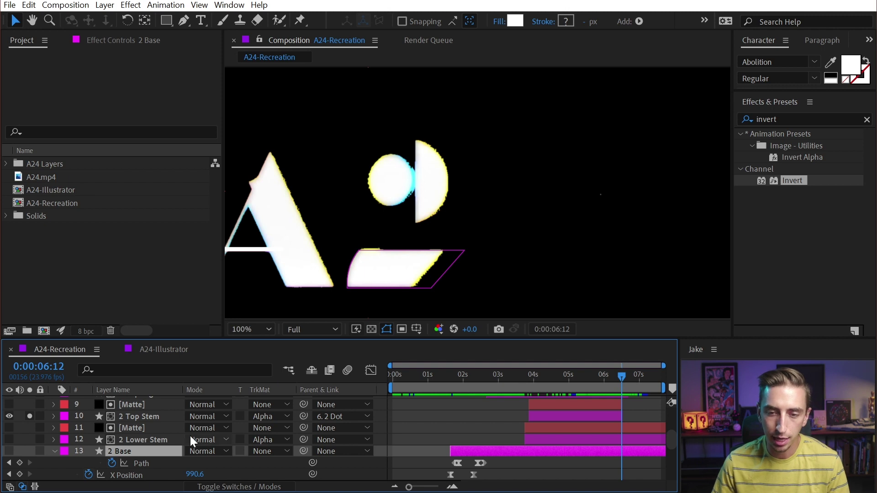
{"action": "left_click", "coordinate": [602, 379]}
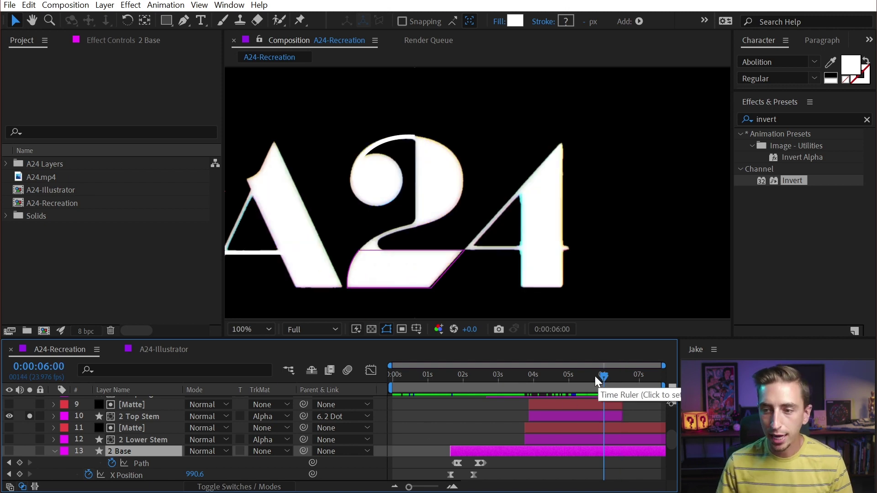
- Keyframe the 2 Base path at 0:00:05:14 and pull in its slanted edge to match the reference footage at 0:00:06:14
{"action": "mouse_move", "coordinate": [600, 379]}
{"action": "left_mouse_down"}
{"action": "mouse_move", "coordinate": [576, 380]}
{"action": "mouse_move", "coordinate": [595, 383]}
{"action": "mouse_move", "coordinate": [587, 383]}
{"action": "left_mouse_up"}
{"action": "left_click", "coordinate": [20, 463]}
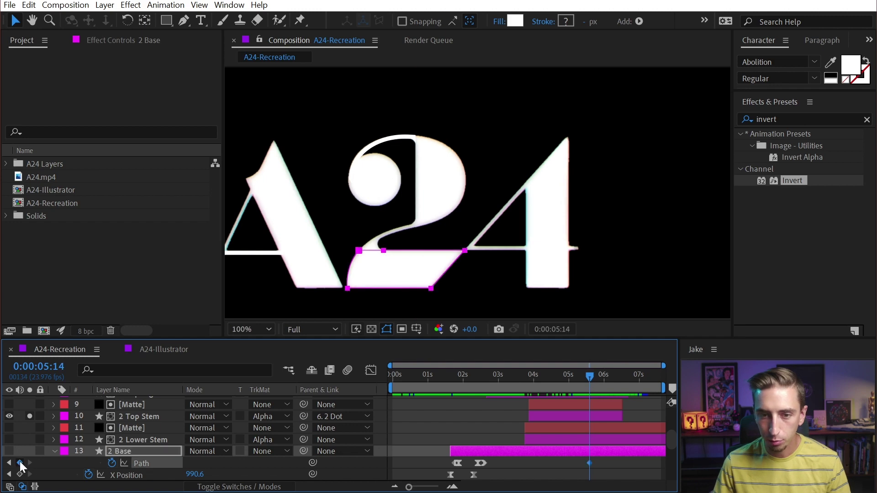
{"action": "key", "text": "h"}
{"action": "left_click_drag", "start_coordinate": [592, 378], "coordinate": [625, 379]}
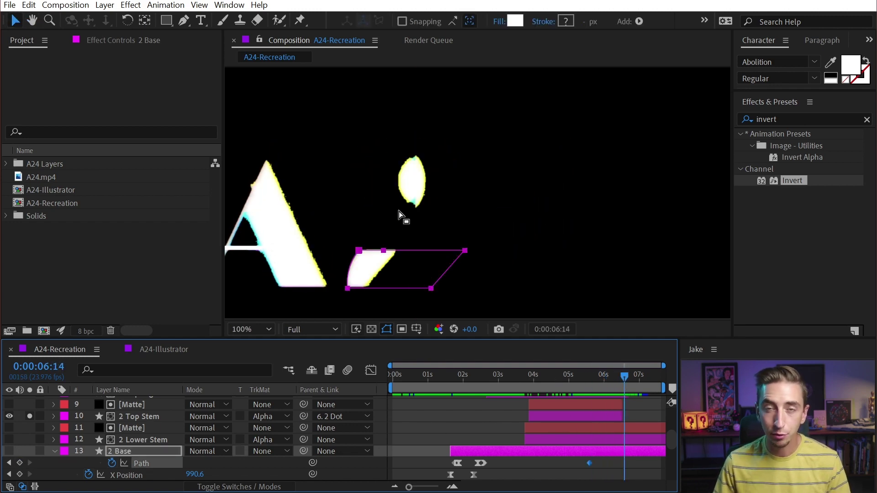
{"action": "left_click_drag", "start_coordinate": [480, 245], "coordinate": [364, 289]}
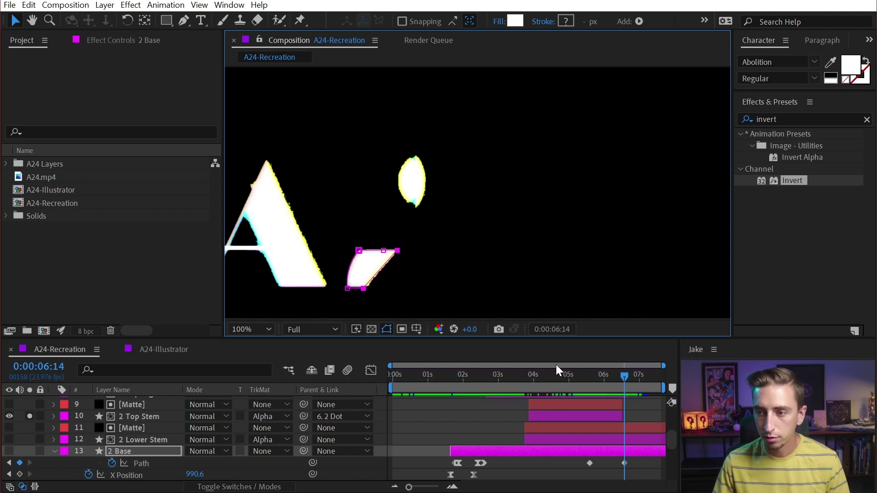
- Trim the end of the 2 Base layer to 0:00:06:14 and check the neighbouring frames against the reference
{"action": "left_click", "coordinate": [618, 452]}
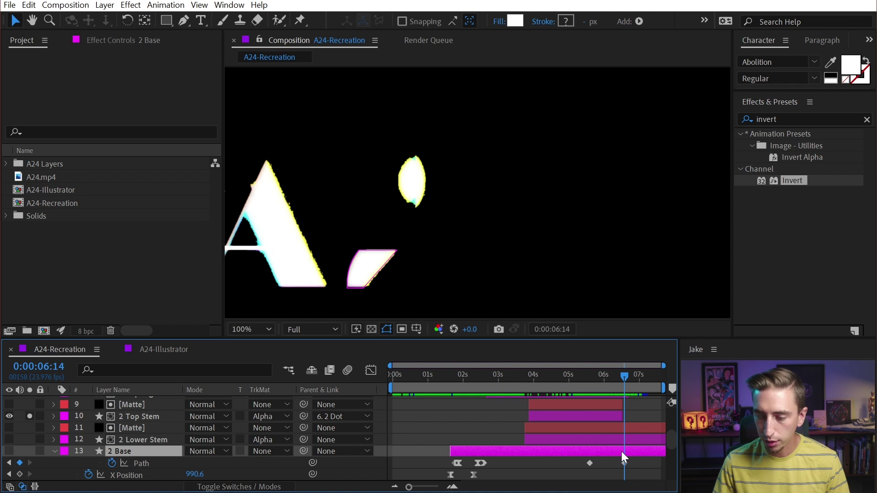
{"action": "key", "text": "alt+bracketright"}
{"action": "key", "text": "Page_Down"}
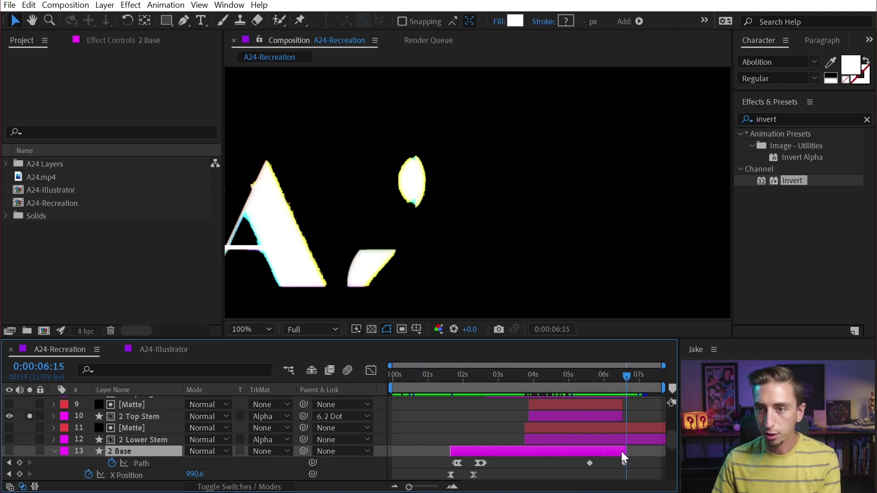
{"action": "key", "text": "Page_Down"}
{"action": "key", "text": "Page_Up"}
{"action": "key", "text": "Page_Up"}
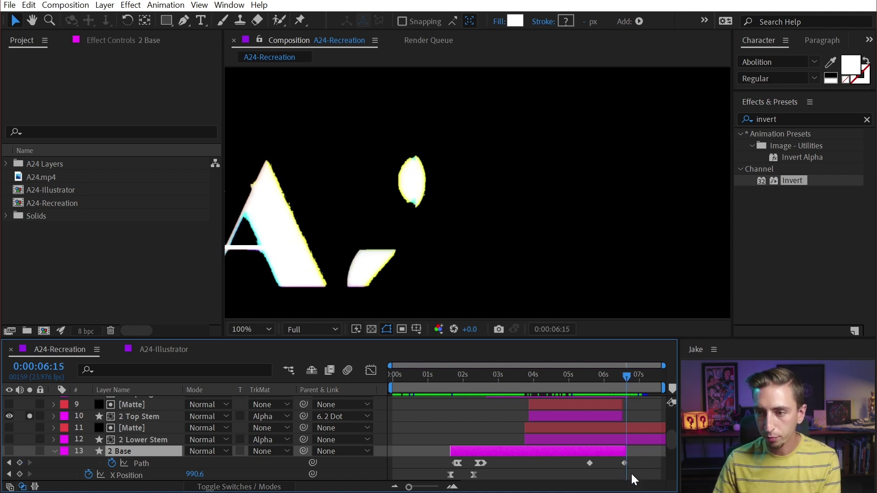
- Select the last two Path keyframes of 2 Base and show them in the Graph Editor
{"action": "left_click_drag", "start_coordinate": [604, 459], "coordinate": [581, 467]}
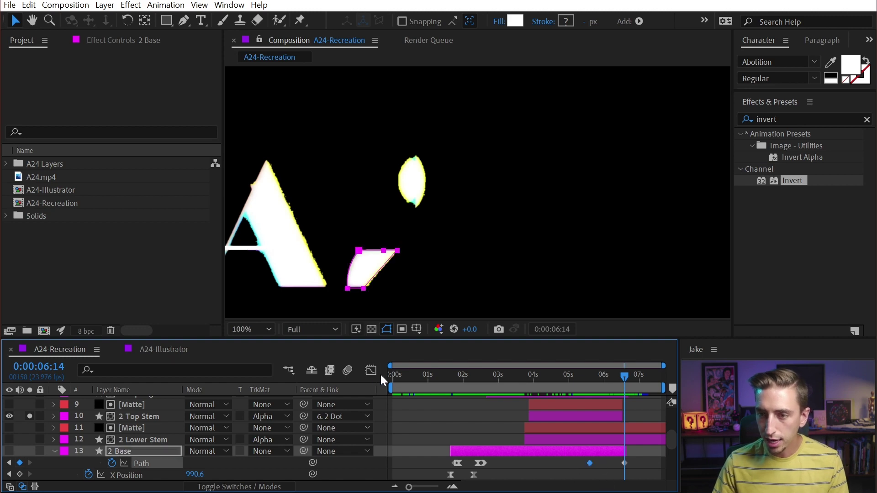
{"action": "left_click", "coordinate": [373, 370]}
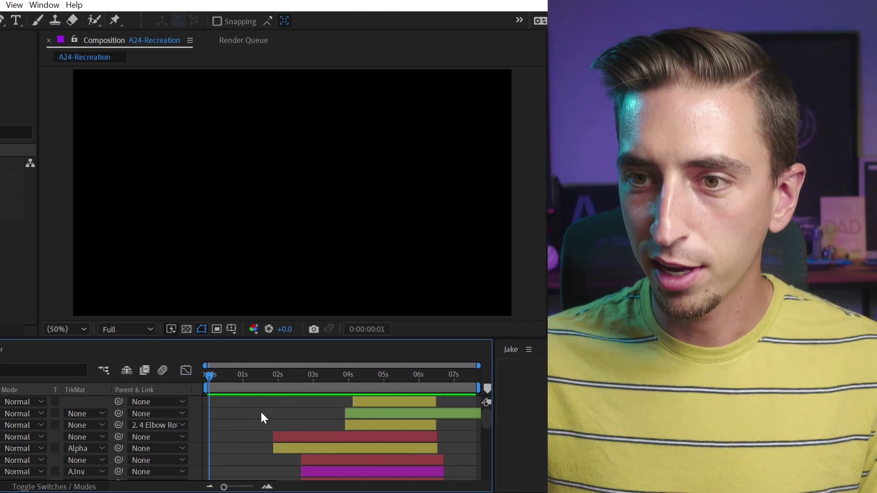
- Preview the logo animation and add a new adjustment layer above all the other layers
{"action": "key", "text": "space"}
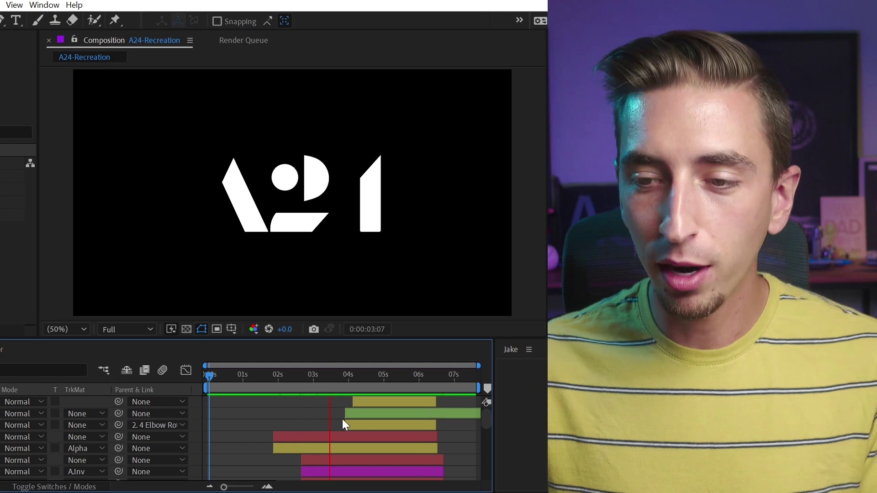
{"action": "left_click", "coordinate": [0, 5]}
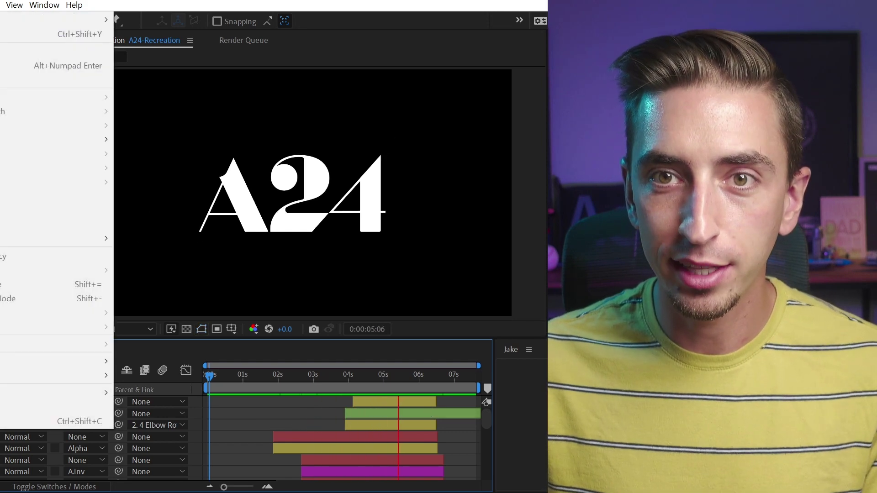
{"action": "mouse_move", "coordinate": [1, 20]}
{"action": "left_click", "coordinate": [191, 108]}
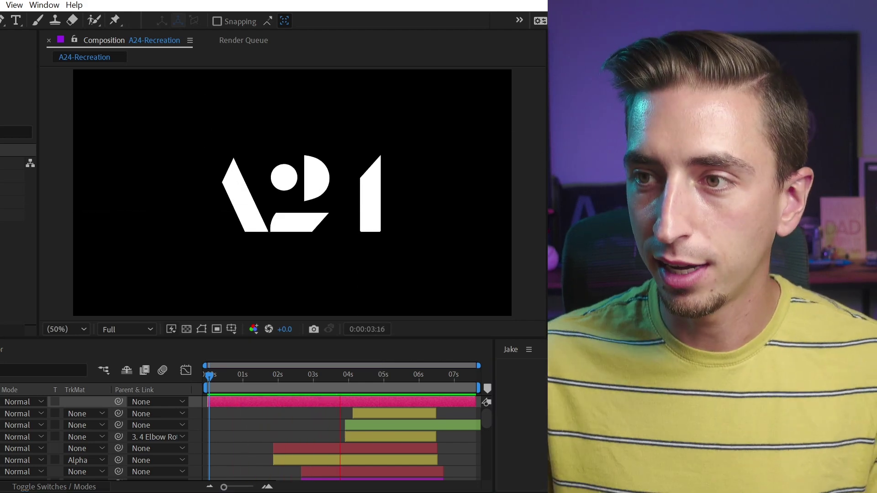
- Apply the Posterize Time effect to the adjustment layer with a frame rate of 18
{"action": "left_click_drag", "start_coordinate": [0, 183], "coordinate": [245, 398]}
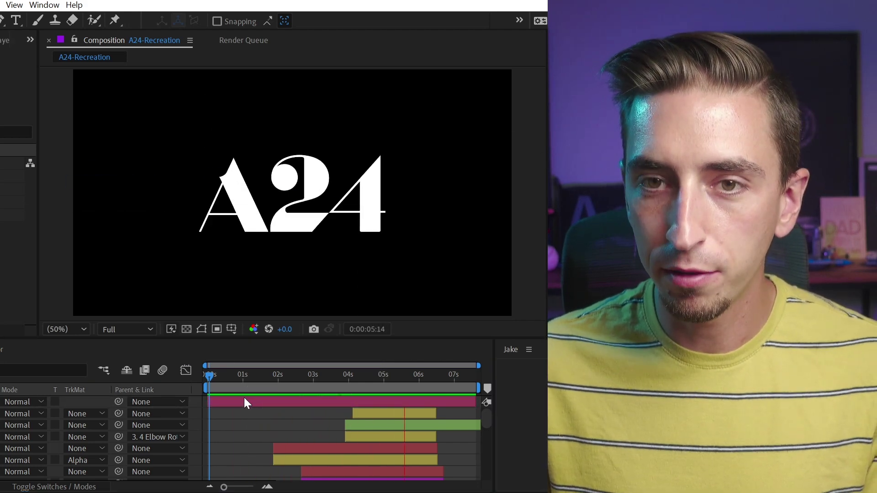
{"action": "right_click", "coordinate": [246, 399]}
{"action": "left_click", "coordinate": [237, 400]}
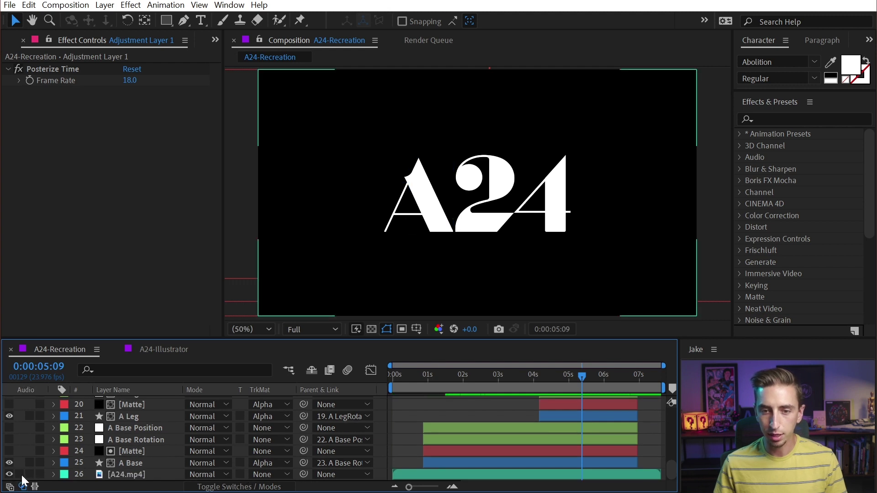
- Solo the A24.mp4 reference layer and turn off its Color Key and Invert effects
{"action": "left_click", "coordinate": [29, 473]}
{"action": "left_click", "coordinate": [114, 474]}
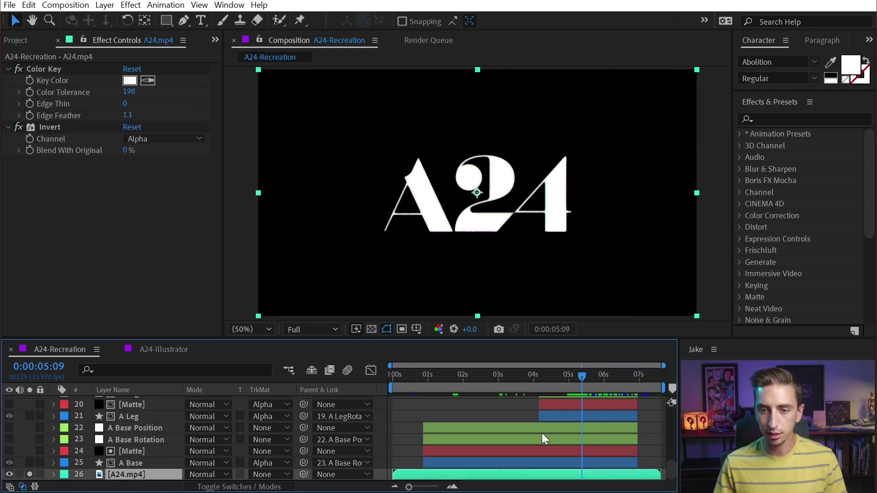
{"action": "left_click", "coordinate": [18, 69]}
{"action": "left_click", "coordinate": [18, 127]}
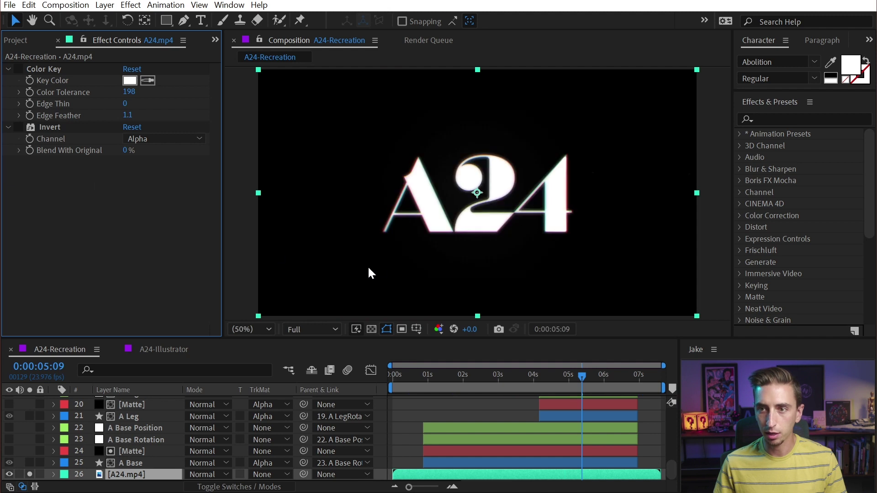
- Examine the edge colors and softness of the reference logo's A and 2 up close at 0:00:05:09
{"action": "key", "text": "period"}
{"action": "key", "text": "period"}
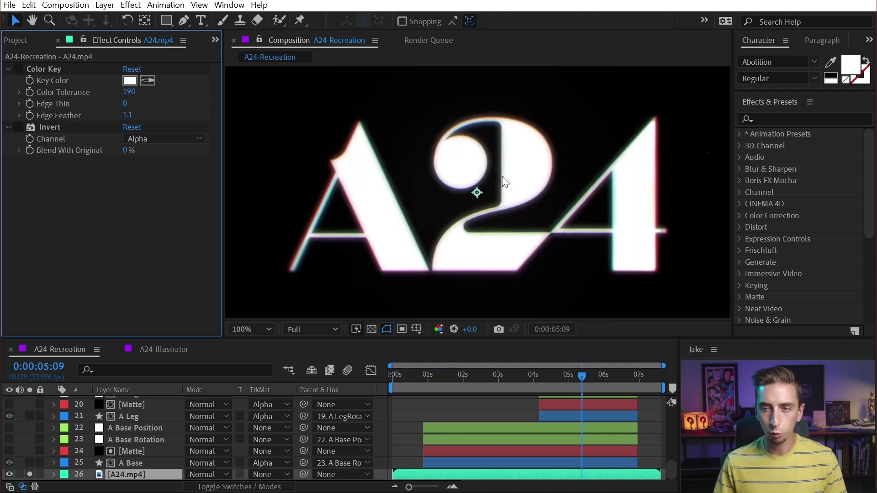
{"action": "key", "text": "space"}
{"action": "left_click_drag", "start_coordinate": [447, 161], "coordinate": [500, 211]}
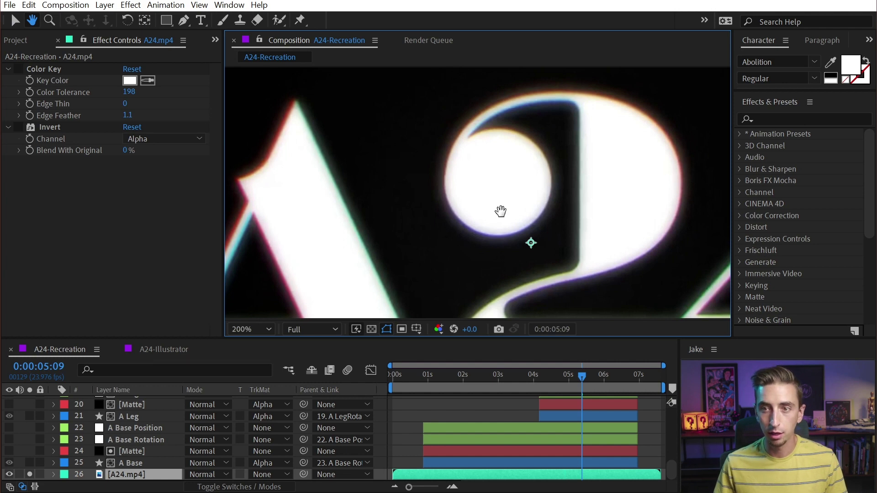
{"action": "left_click_drag", "start_coordinate": [409, 196], "coordinate": [441, 213]}
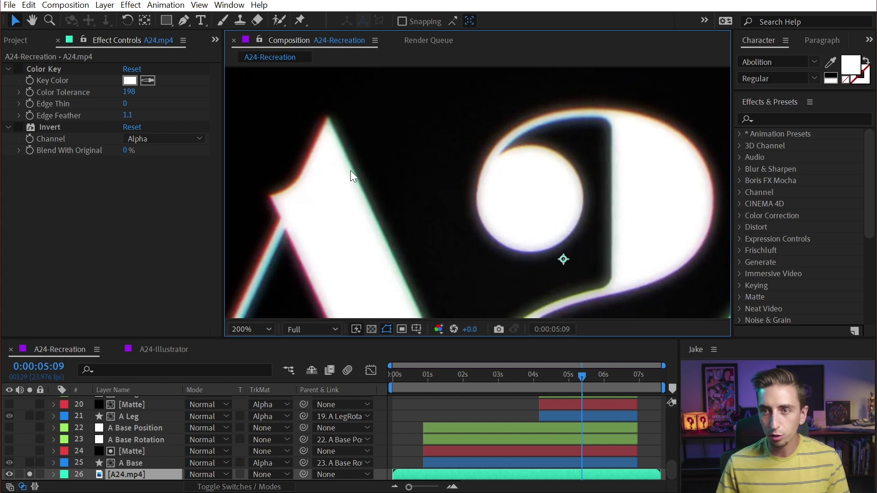
{"action": "left_click_drag", "start_coordinate": [337, 215], "coordinate": [369, 212]}
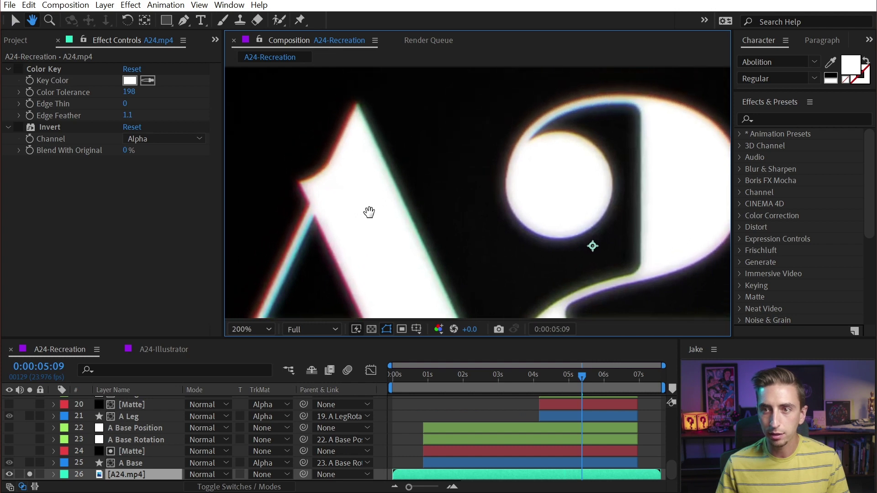
{"action": "left_click_drag", "start_coordinate": [512, 173], "coordinate": [388, 203]}
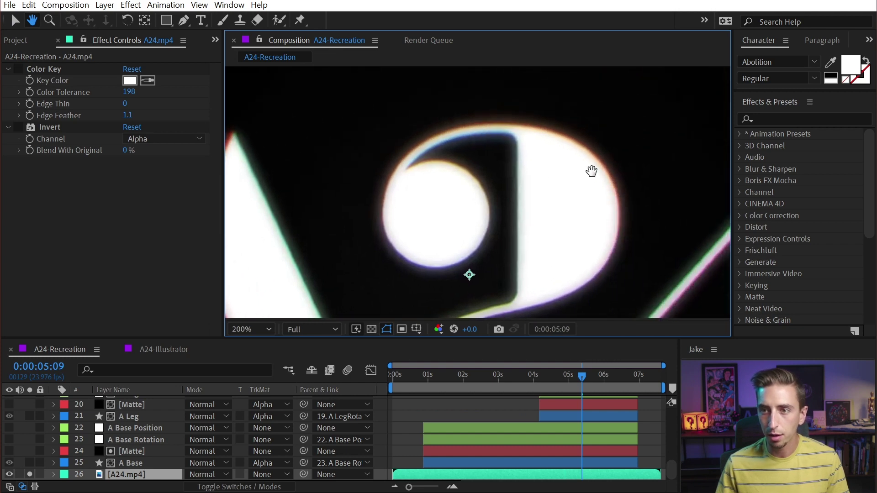
{"action": "left_click_drag", "start_coordinate": [592, 172], "coordinate": [664, 126]}
{"action": "left_click_drag", "start_coordinate": [378, 159], "coordinate": [473, 160]}
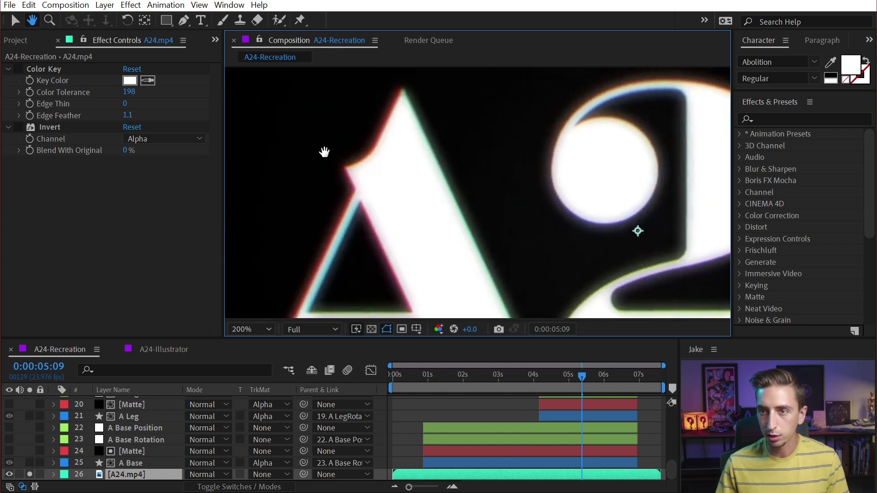
{"action": "mouse_move", "coordinate": [324, 152]}
{"action": "left_mouse_down"}
{"action": "mouse_move", "coordinate": [468, 156]}
{"action": "mouse_move", "coordinate": [262, 155]}
{"action": "mouse_move", "coordinate": [377, 154]}
{"action": "mouse_move", "coordinate": [339, 156]}
{"action": "left_mouse_up"}
{"action": "key", "text": "v"}
{"action": "key", "text": "comma"}
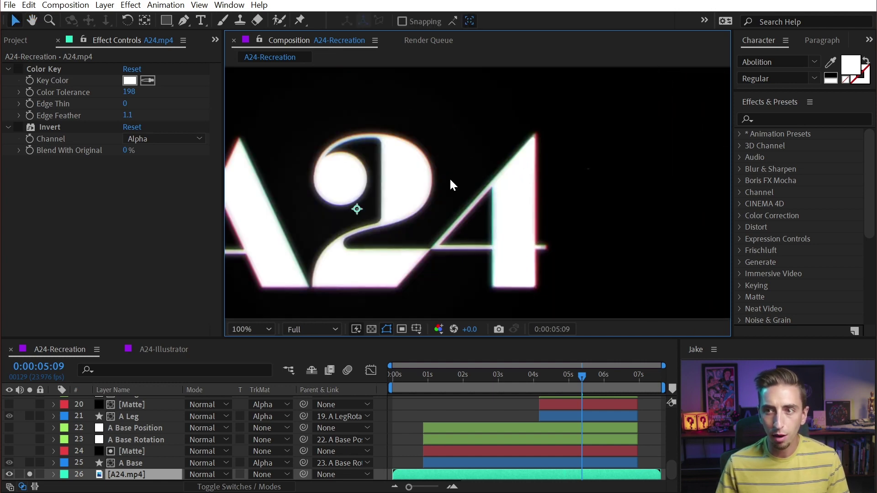
- Compare the reference logo's overall look with close views of the inner corner of the 2 and the crossbar of the A
{"action": "key", "text": "h"}
{"action": "left_click_drag", "start_coordinate": [417, 219], "coordinate": [517, 191]}
{"action": "key", "text": "v"}
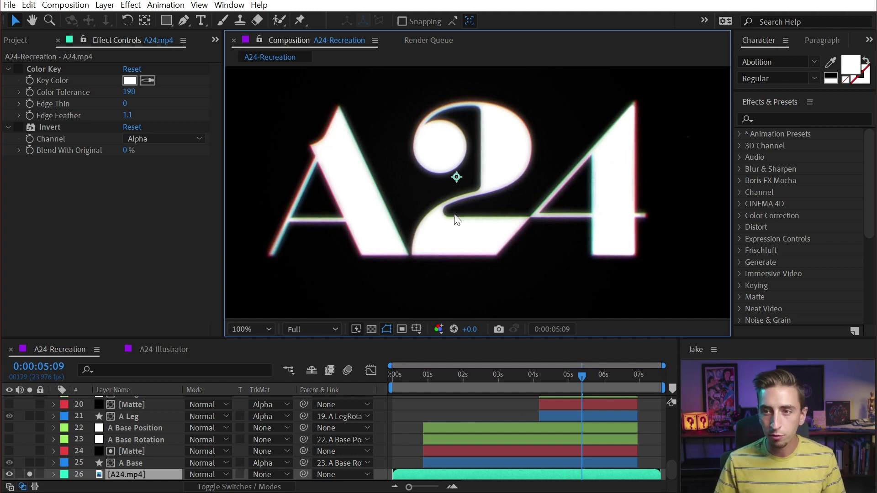
{"action": "scroll", "coordinate": [457, 217], "scroll_direction": "up", "scroll_amount": 2}
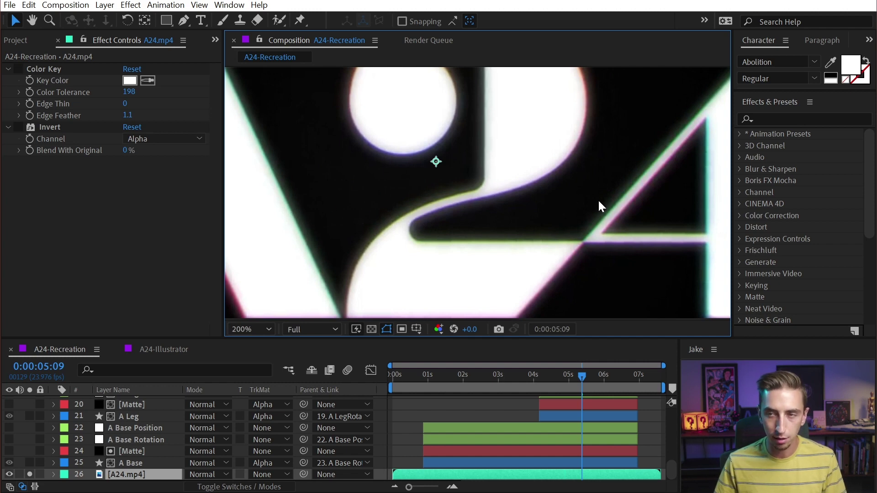
{"action": "scroll", "coordinate": [582, 196], "scroll_direction": "down", "scroll_amount": 2}
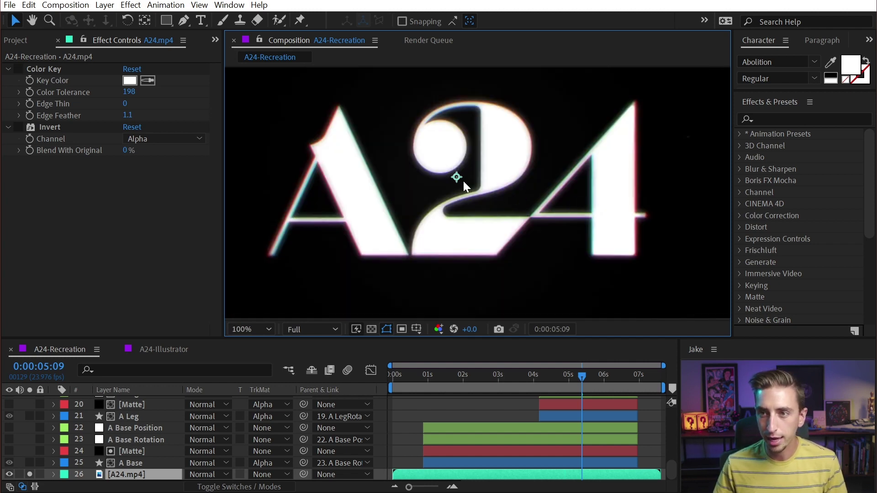
{"action": "scroll", "coordinate": [420, 226], "scroll_direction": "up", "scroll_amount": 2}
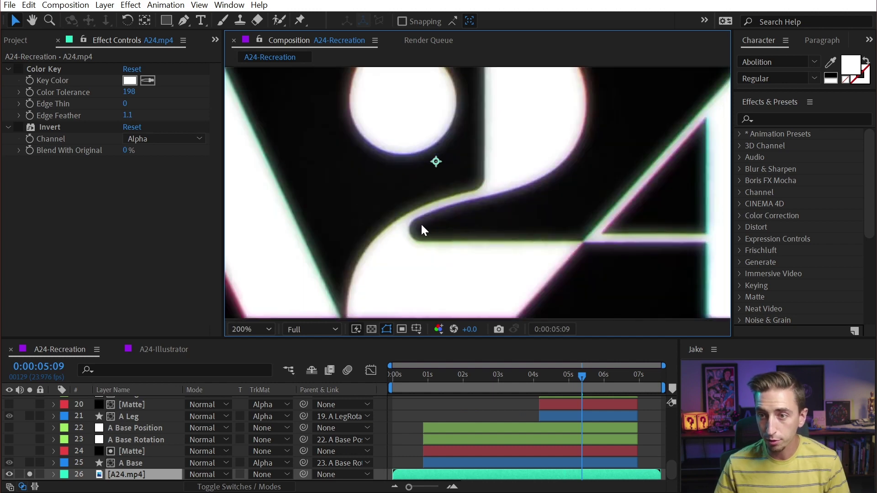
{"action": "left_click_drag", "start_coordinate": [420, 226], "coordinate": [494, 247]}
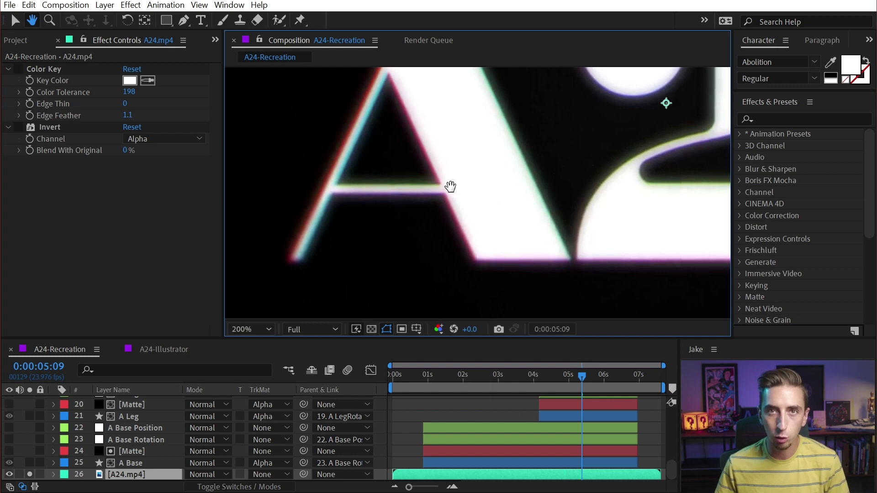
{"action": "left_click_drag", "start_coordinate": [450, 186], "coordinate": [446, 206]}
{"action": "scroll", "coordinate": [447, 206], "scroll_direction": "down", "scroll_amount": 2}
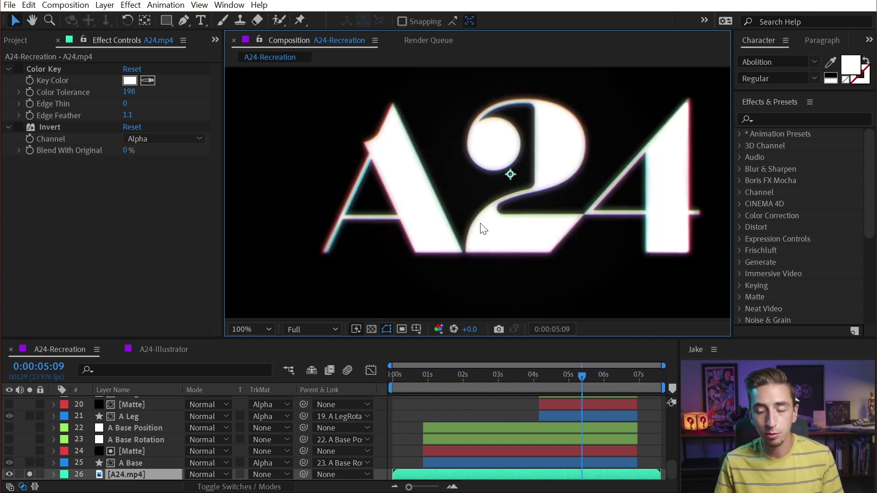
- Examine the color separation on the moving shapes of the reference footage between about 0:00:01:20 and 0:00:01:22
{"action": "left_click_drag", "start_coordinate": [567, 372], "coordinate": [457, 383]}
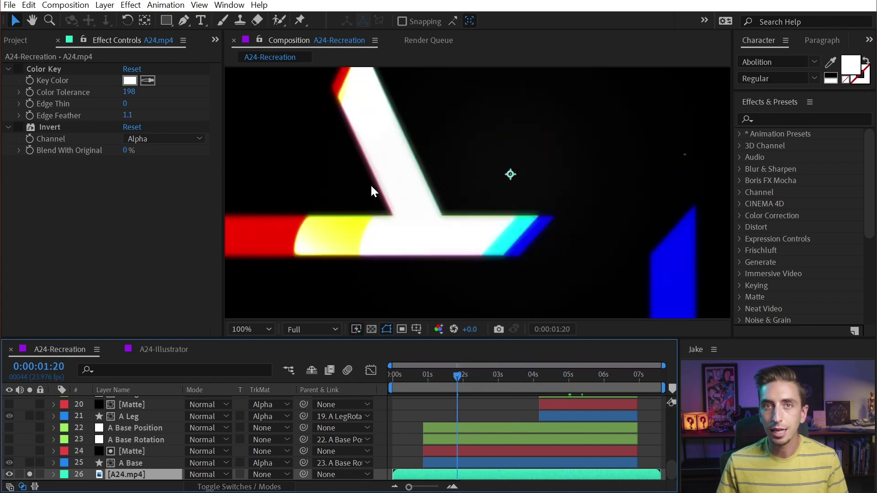
{"action": "left_click_drag", "start_coordinate": [356, 207], "coordinate": [461, 240]}
{"action": "key", "text": "v"}
{"action": "mouse_move", "coordinate": [457, 375]}
{"action": "left_mouse_down"}
{"action": "mouse_move", "coordinate": [468, 376]}
{"action": "mouse_move", "coordinate": [458, 379]}
{"action": "left_mouse_up"}
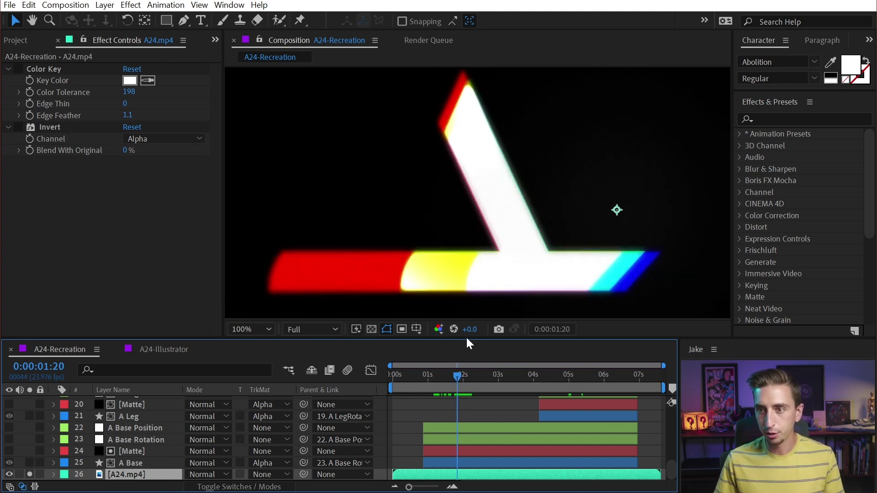
{"action": "left_click_drag", "start_coordinate": [447, 374], "coordinate": [460, 373]}
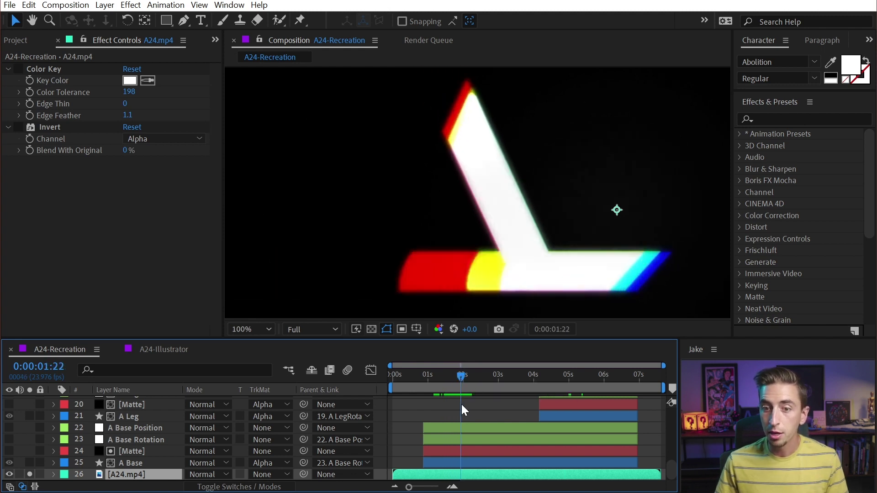
- Turn off solo on the A24.mp4 reference layer so the recreated shape layers show again
{"action": "left_click", "coordinate": [444, 412]}
{"action": "scroll", "coordinate": [513, 420], "scroll_direction": "up", "scroll_amount": 10}
{"action": "scroll", "coordinate": [513, 419], "scroll_direction": "down", "scroll_amount": 10}
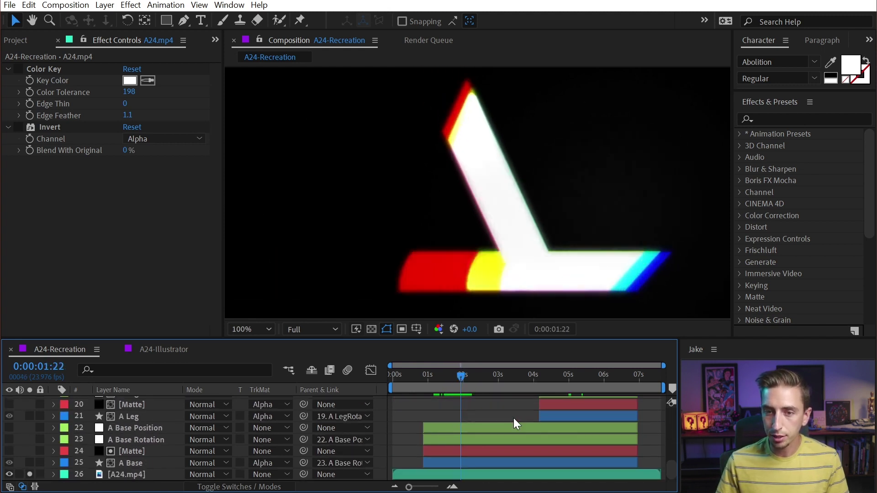
{"action": "scroll", "coordinate": [514, 417], "scroll_direction": "up", "scroll_amount": 10}
{"action": "scroll", "coordinate": [513, 417], "scroll_direction": "down", "scroll_amount": 10}
{"action": "left_click", "coordinate": [30, 474]}
- Pre-compose every layer except A24.mp4 into a new composition named "A24 - Animation", moving all attributes
{"action": "key", "text": "ctrl+a"}
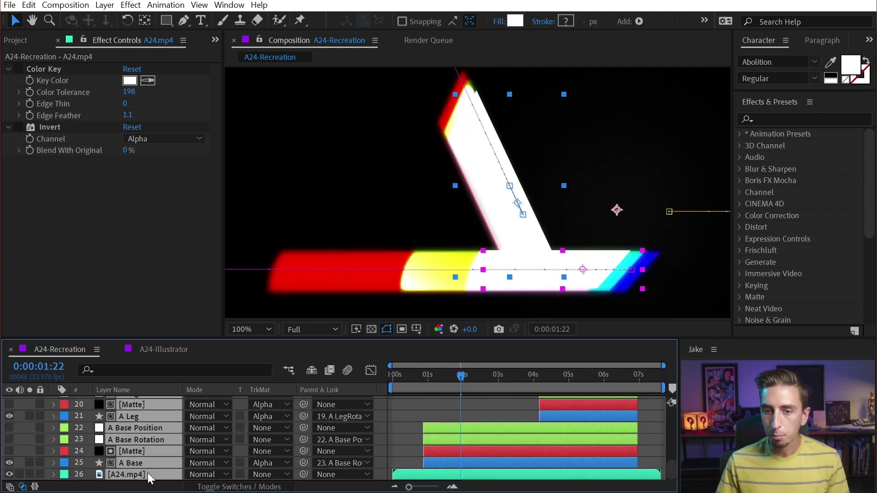
{"action": "left_click", "coordinate": [129, 475], "text": "ctrl"}
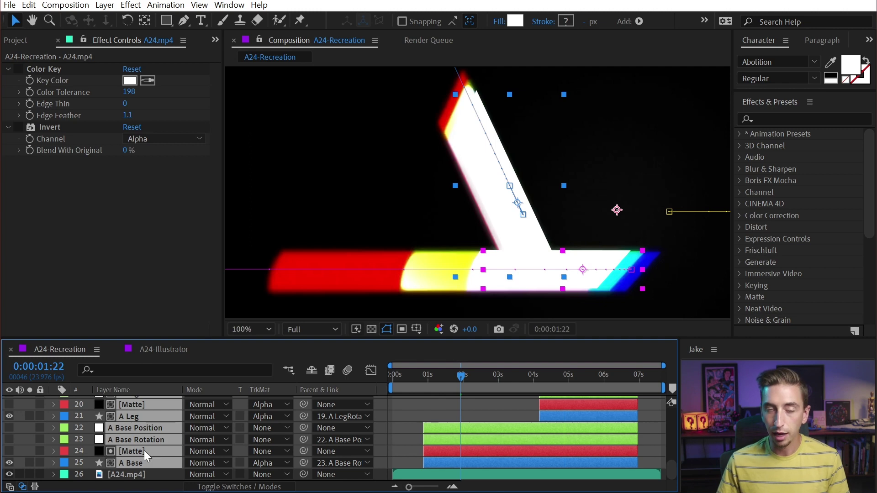
{"action": "key", "text": "ctrl+shift+c"}
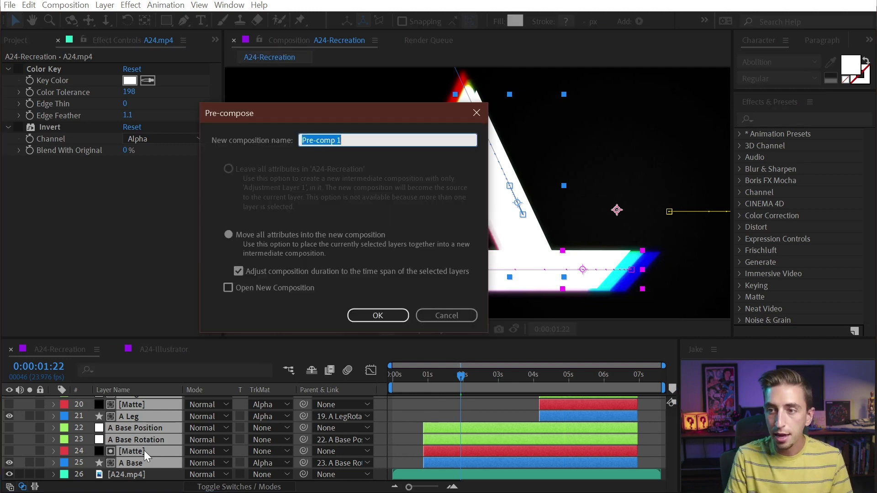
{"action": "type", "text": "A24 - Animation"}
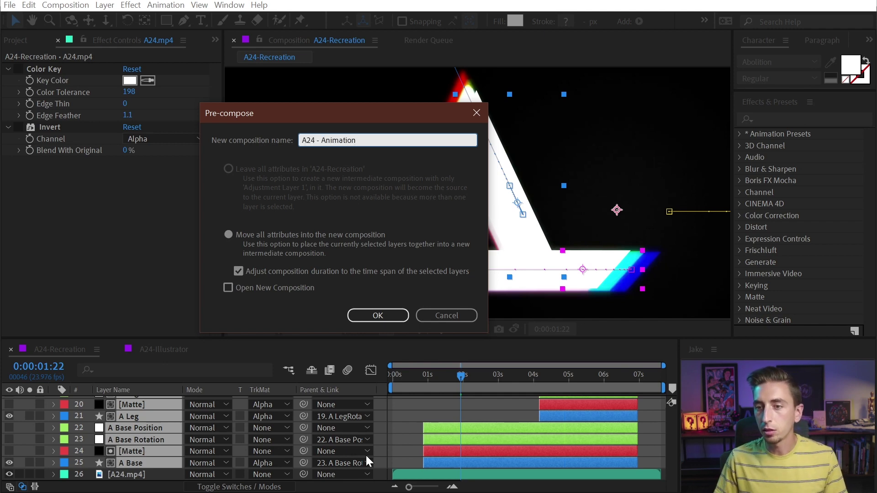
{"action": "left_click", "coordinate": [377, 315]}
- Preview the composition to about 0:00:02:22 and hide the A24.mp4 reference layer
{"action": "key", "text": "space"}
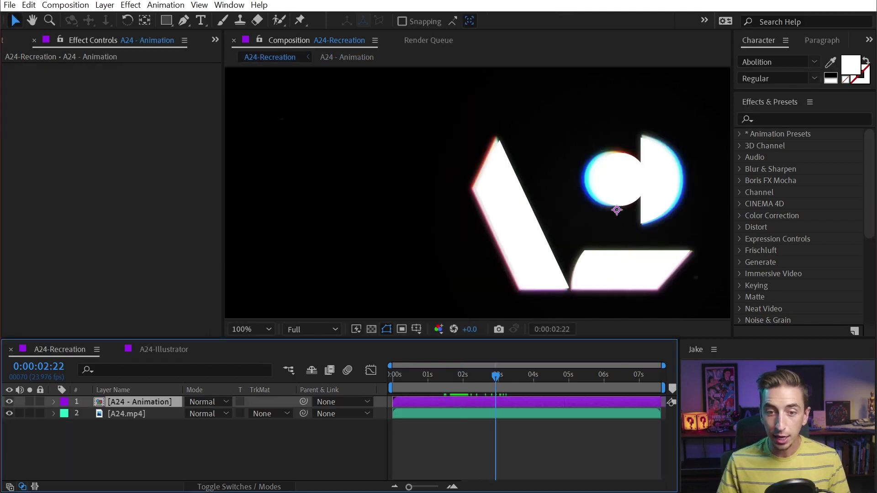
{"action": "left_click", "coordinate": [9, 413]}
{"action": "scroll", "coordinate": [574, 206], "scroll_direction": "down", "scroll_amount": 2}
{"action": "left_click_drag", "start_coordinate": [612, 190], "coordinate": [503, 195]}
{"action": "key", "text": "v"}
- Find the Shift Channels effect and apply it to the A24 - Animation layer
{"action": "left_click", "coordinate": [786, 118]}
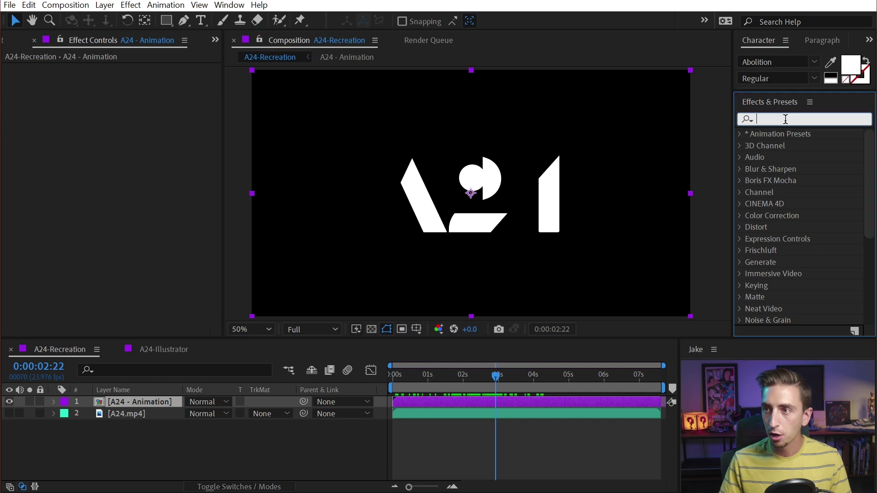
{"action": "type", "text": "shift"}
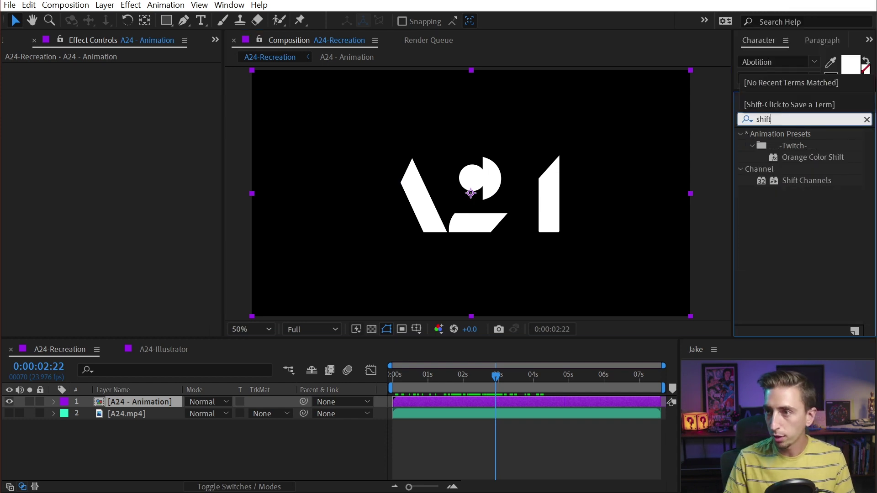
{"action": "left_click_drag", "start_coordinate": [794, 179], "coordinate": [539, 206]}
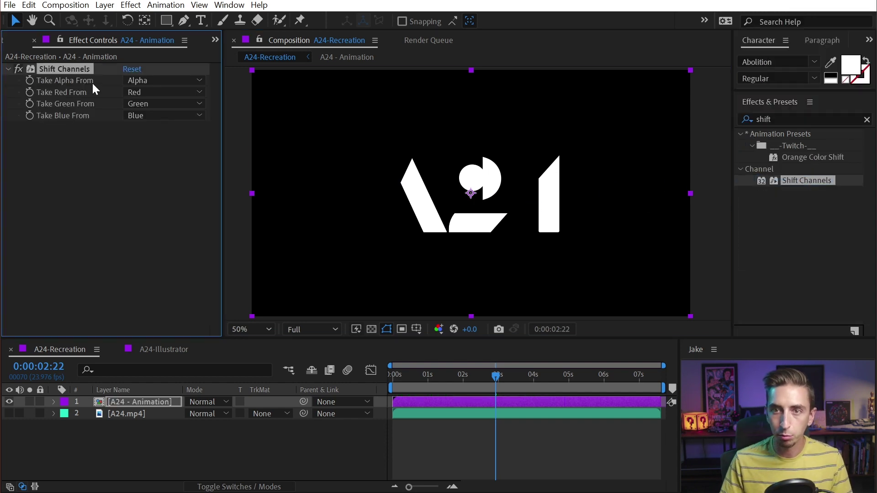
- In Shift Channels, set both Take Green From and Take Blue From to Full Off
{"action": "left_click", "coordinate": [146, 104]}
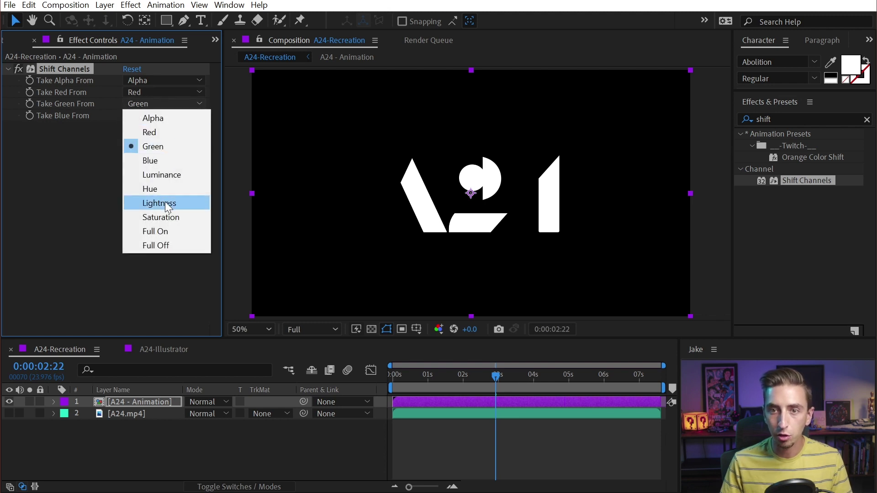
{"action": "left_click", "coordinate": [160, 245]}
{"action": "left_click", "coordinate": [153, 116]}
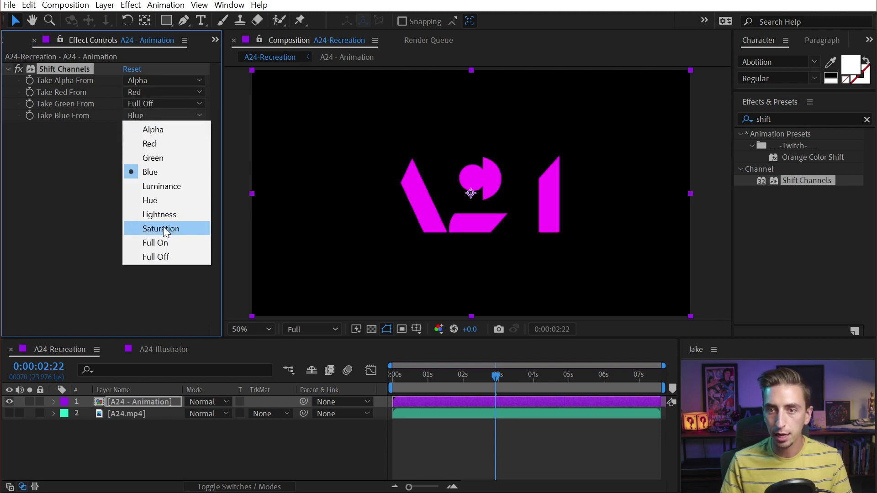
{"action": "left_click", "coordinate": [161, 253]}
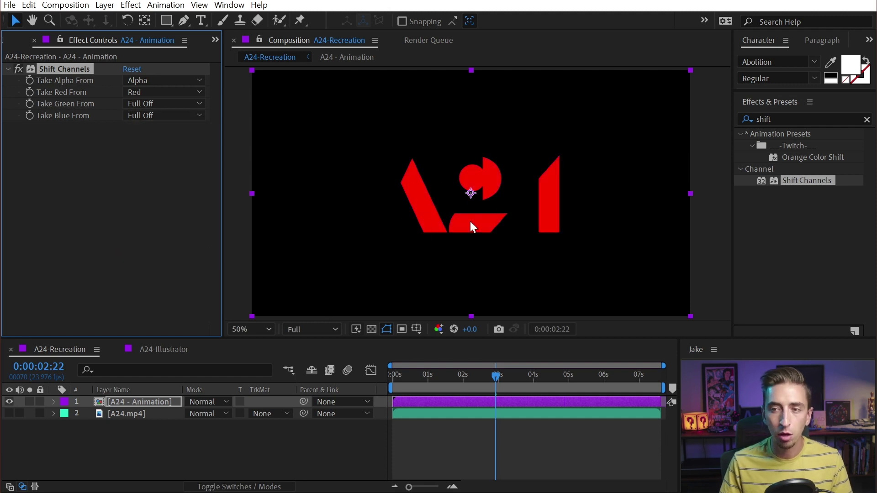
- Rename the A24 - Animation layer to R
{"action": "left_click", "coordinate": [153, 399]}
{"action": "key", "text": "Return"}
{"action": "type", "text": "R"}
{"action": "key", "text": "Return"}
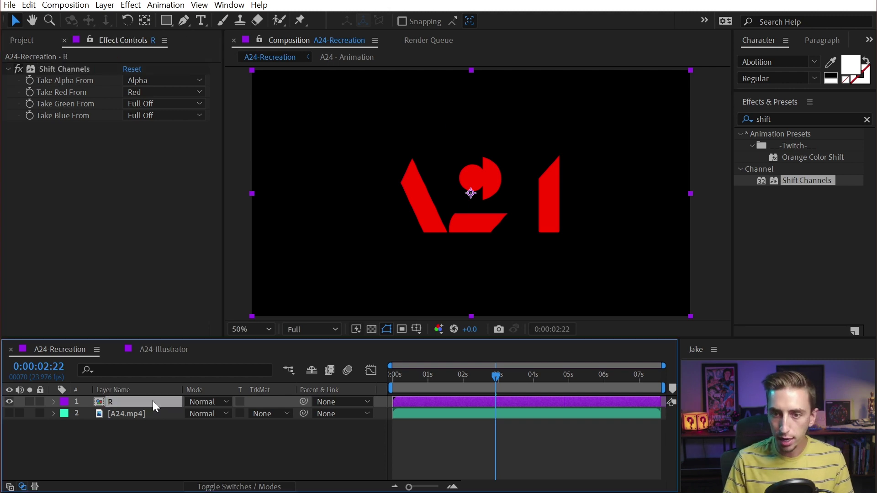
- Duplicate the R layer twice, naming the copies G and B
{"action": "key", "text": "ctrl+d"}
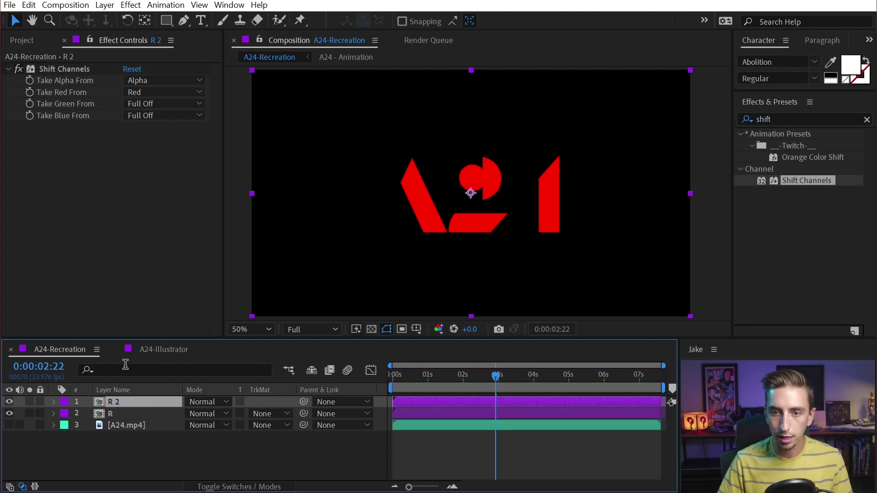
{"action": "key", "text": "Return"}
{"action": "type", "text": "G"}
{"action": "key", "text": "Return"}
{"action": "key", "text": "ctrl+d"}
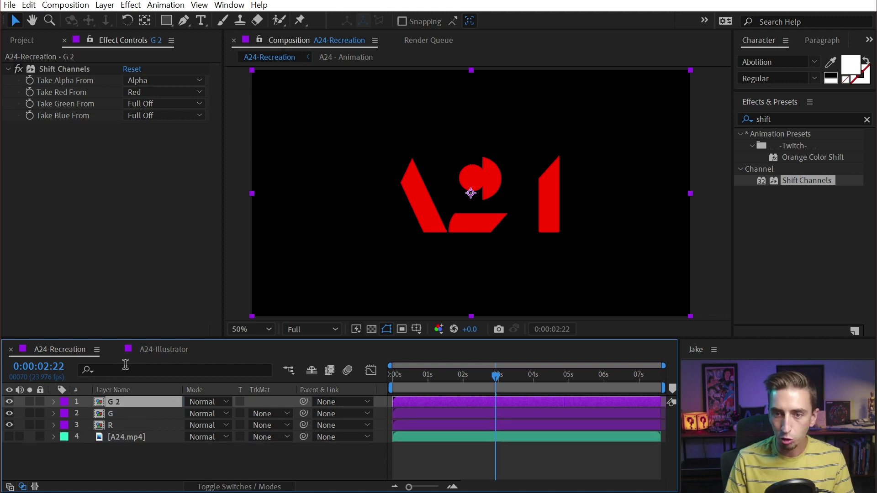
{"action": "key", "text": "Return"}
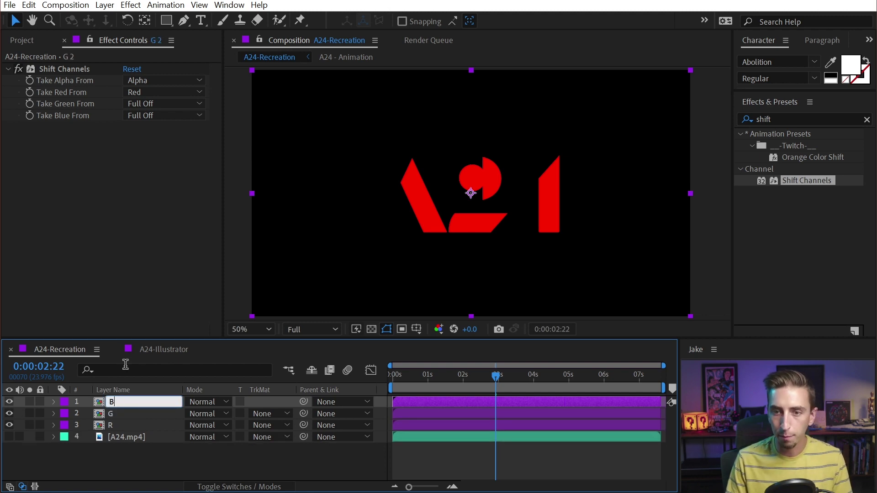
{"action": "type", "text": "B"}
{"action": "key", "text": "Return"}
- On layer G, set Shift Channels to take green from Green and red from Full Off
{"action": "left_click", "coordinate": [120, 413]}
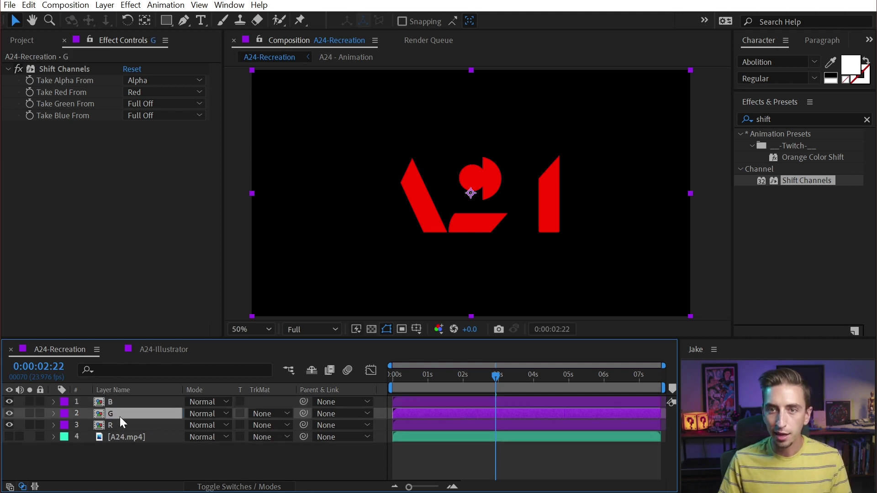
{"action": "left_click", "coordinate": [148, 104]}
{"action": "left_click", "coordinate": [166, 148]}
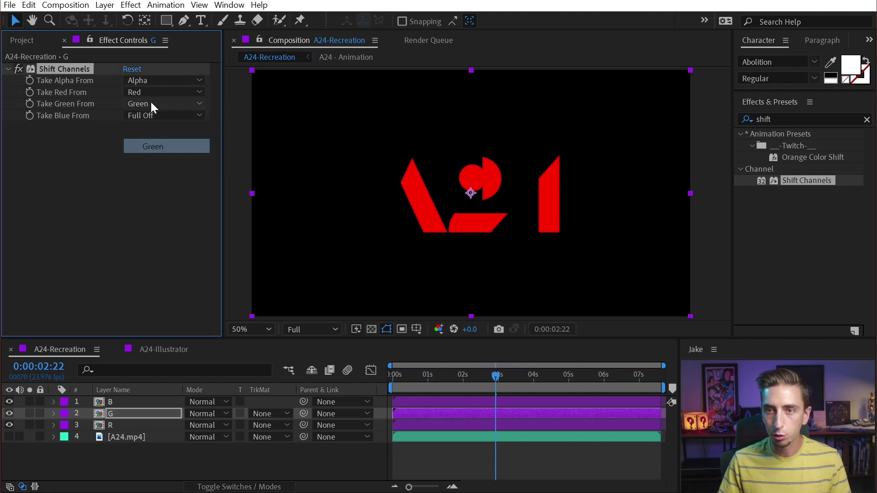
{"action": "left_click", "coordinate": [141, 92]}
{"action": "left_click", "coordinate": [171, 220]}
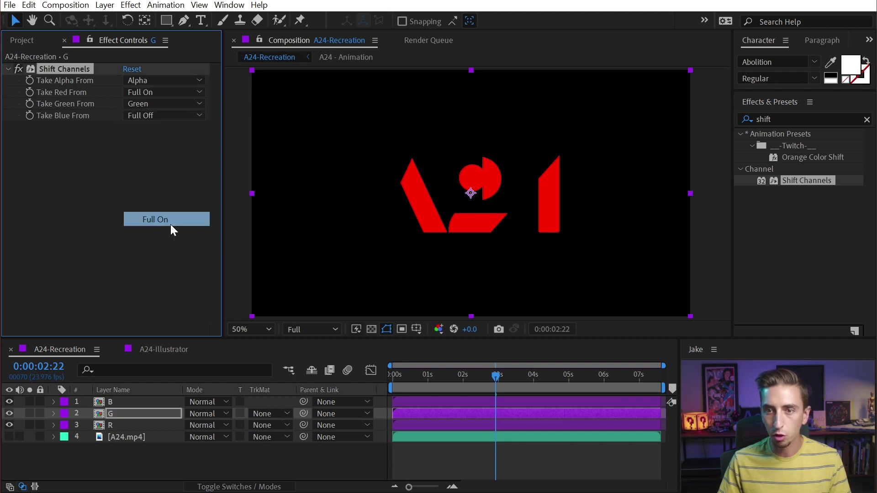
- On layer B, set Shift Channels to take red from Full Off and blue from Blue
{"action": "left_click", "coordinate": [118, 405]}
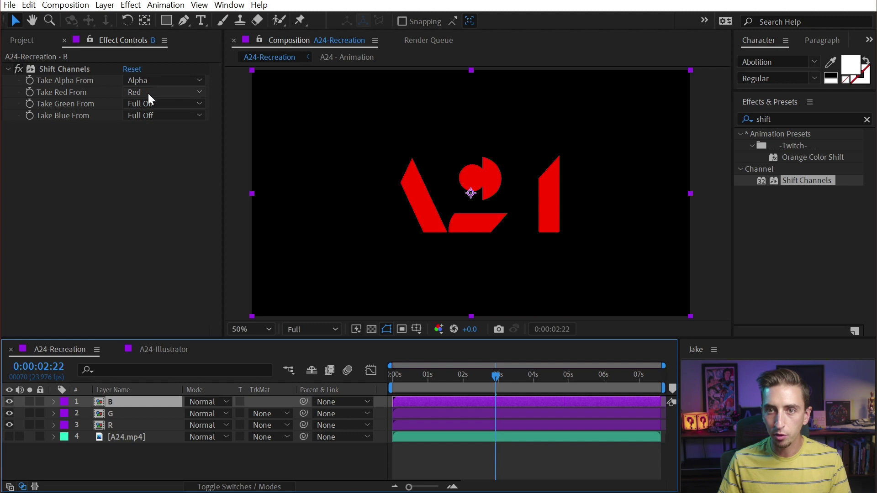
{"action": "left_click", "coordinate": [148, 94]}
{"action": "left_click", "coordinate": [179, 232]}
{"action": "left_click", "coordinate": [151, 116]}
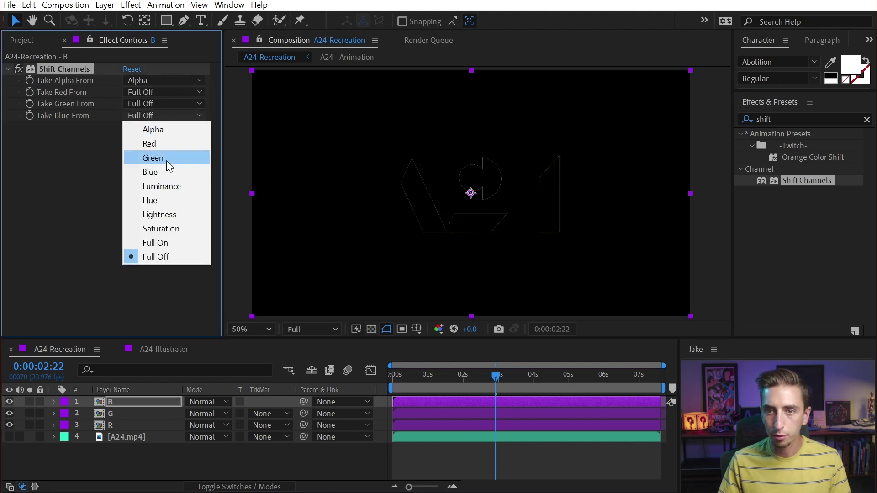
{"action": "left_click", "coordinate": [167, 171]}
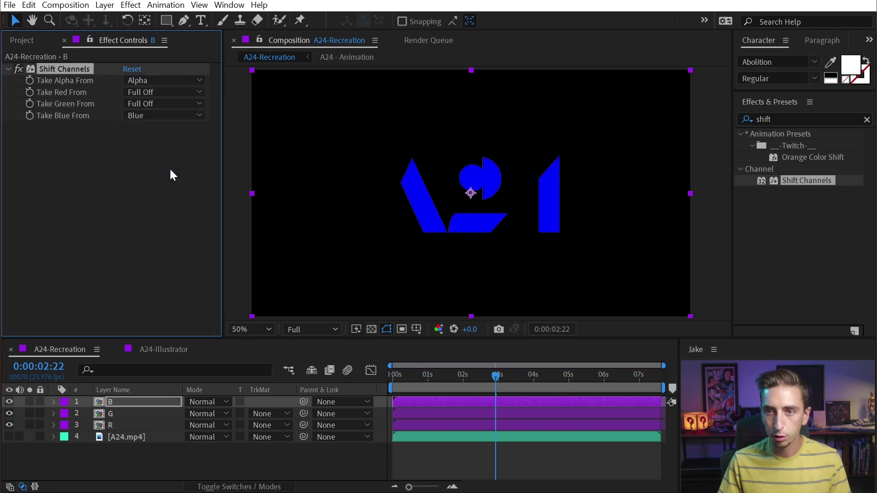
- Toggle the visibility of layers B and G to check each layer's isolated color
{"action": "left_click", "coordinate": [9, 401]}
{"action": "left_click", "coordinate": [9, 413]}
{"action": "left_click", "coordinate": [9, 413]}
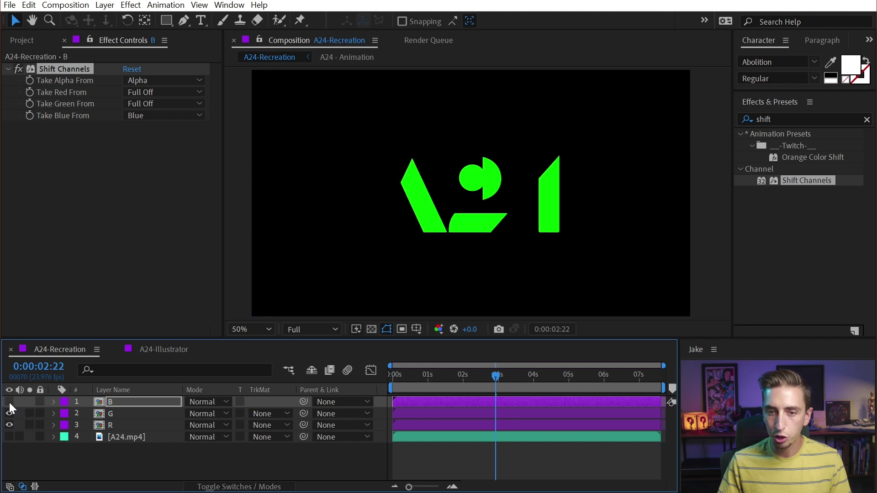
{"action": "left_click", "coordinate": [9, 402]}
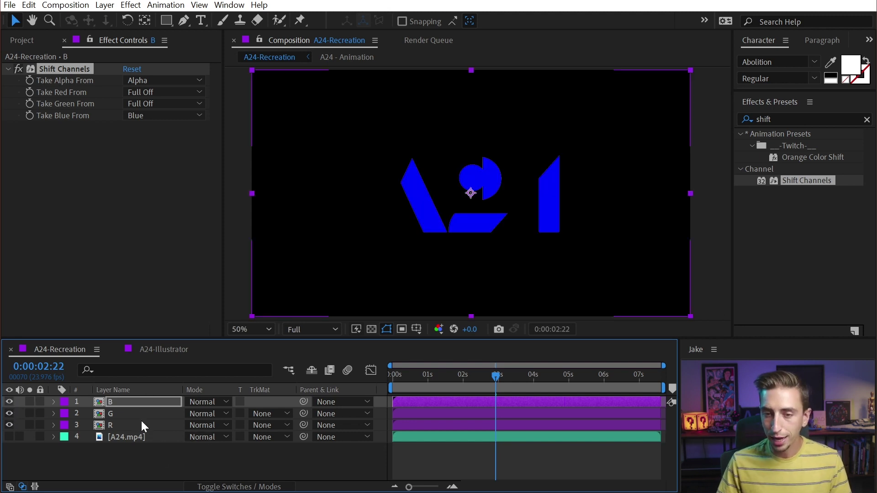
- Set the blending mode of layers B and G to Add
{"action": "left_click", "coordinate": [126, 413], "text": "shift"}
{"action": "left_click", "coordinate": [214, 402]}
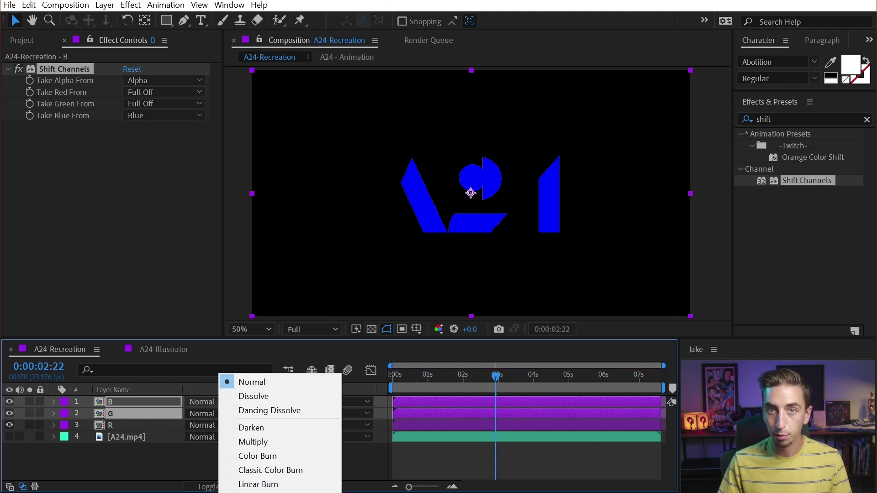
{"action": "left_click", "coordinate": [249, 492]}
{"action": "scroll", "coordinate": [547, 208], "scroll_direction": "up", "scroll_amount": 2}
{"action": "scroll", "coordinate": [508, 138], "scroll_direction": "down", "scroll_amount": 1}
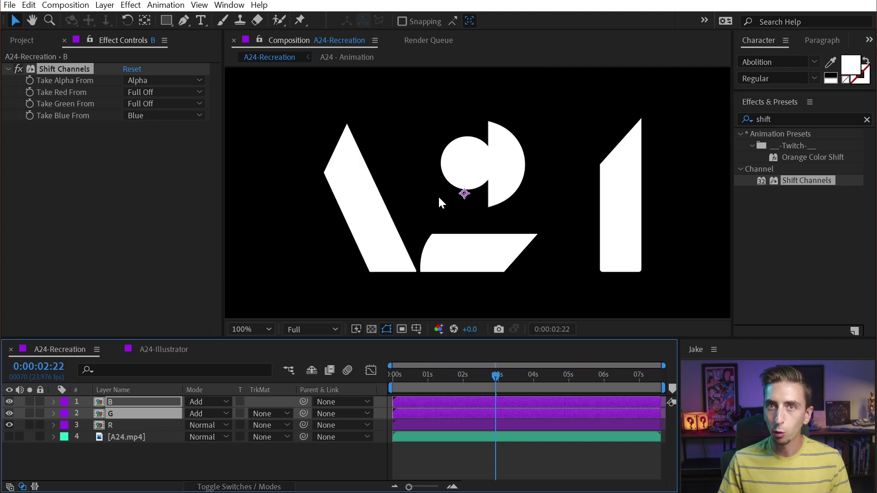
- Shift layers B and G together one frame later in the timeline
{"action": "scroll", "coordinate": [437, 195], "scroll_direction": "down", "scroll_amount": 1}
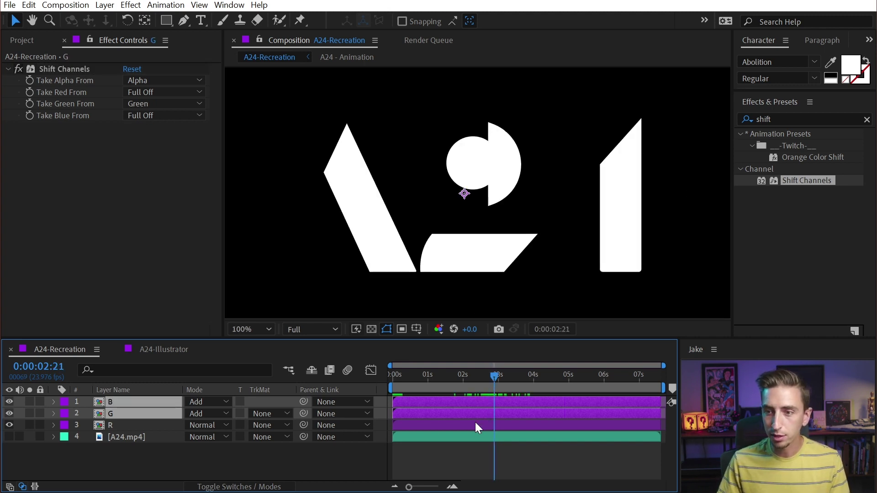
{"action": "scroll", "coordinate": [475, 427], "scroll_direction": "up", "scroll_amount": 6}
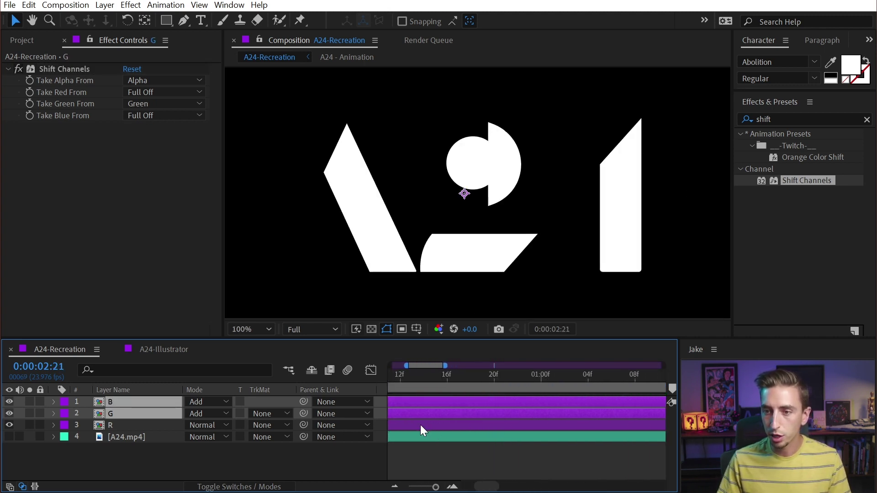
{"action": "scroll", "coordinate": [420, 424], "scroll_direction": "left", "scroll_amount": 3}
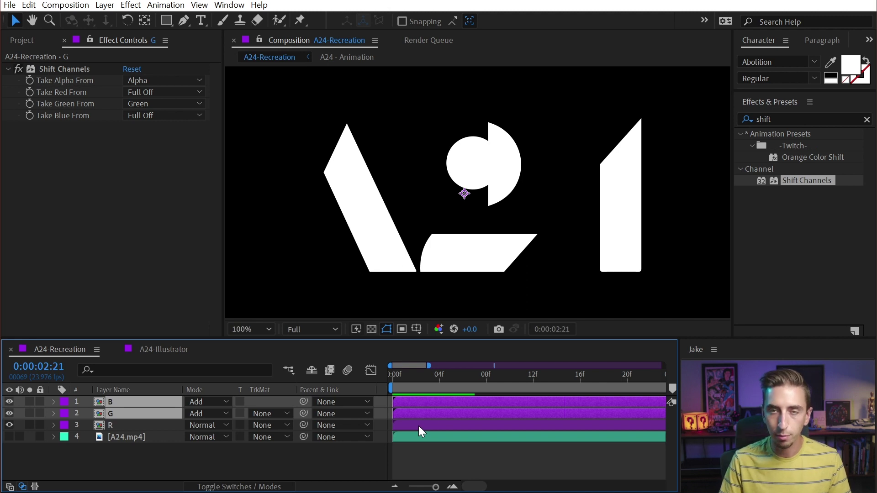
{"action": "key", "text": "alt+Page_Down"}
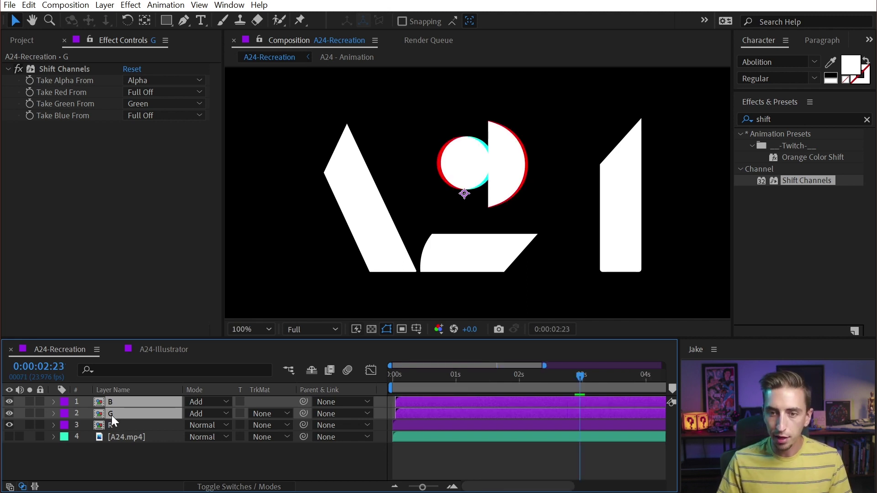
- Shift only layer B another frame later so the three color layers are staggered
{"action": "left_click", "coordinate": [120, 426]}
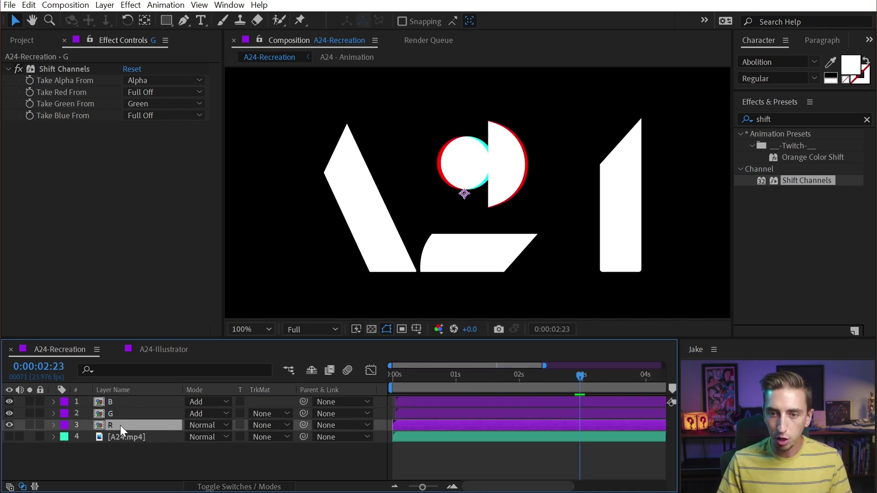
{"action": "left_click", "coordinate": [117, 402]}
{"action": "key", "text": "alt+Page_Down"}
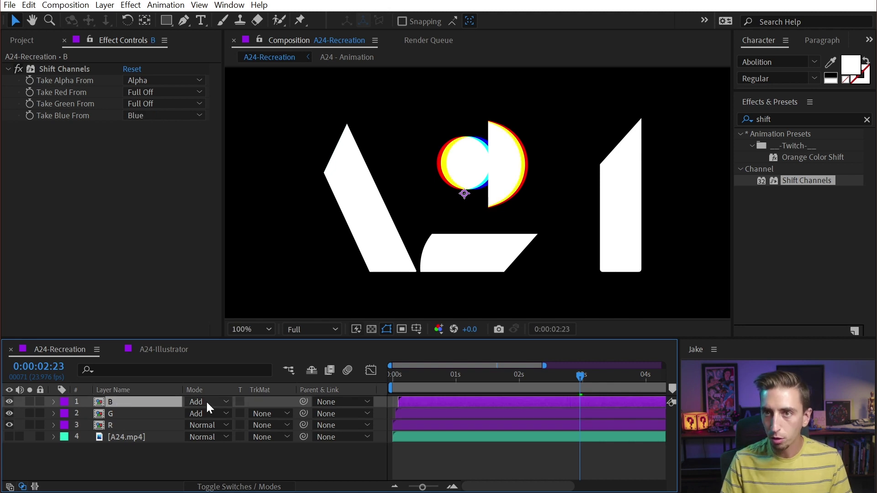
- Examine the color fringes on the 2's circle shapes up close, and scrub back to 0:00:02:14
{"action": "scroll", "coordinate": [499, 153], "scroll_direction": "up", "scroll_amount": 1}
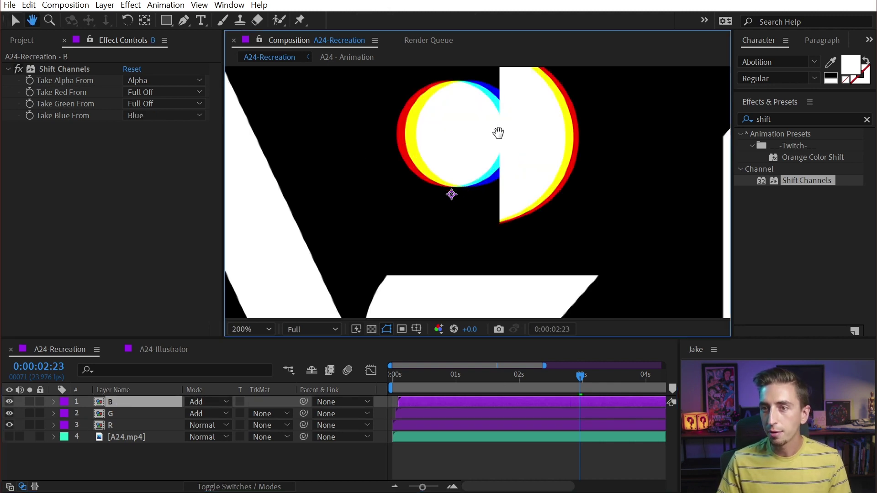
{"action": "left_click_drag", "start_coordinate": [500, 153], "coordinate": [494, 177]}
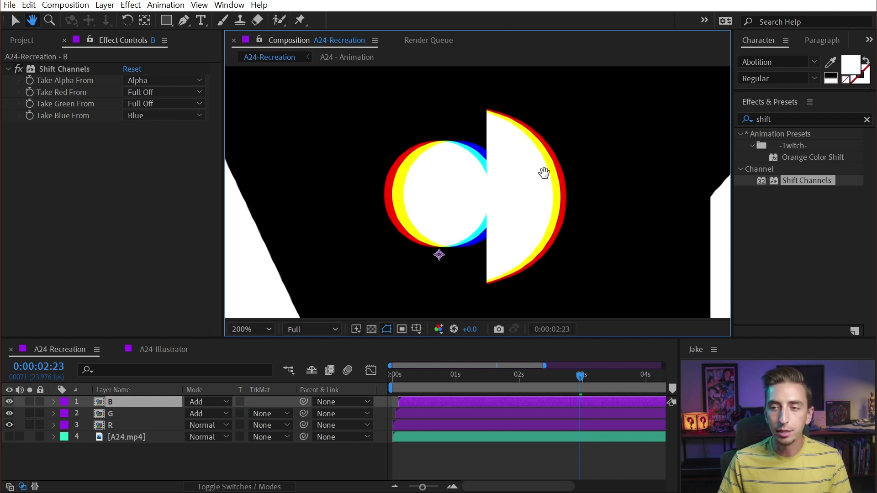
{"action": "left_click_drag", "start_coordinate": [595, 392], "coordinate": [556, 379]}
{"action": "scroll", "coordinate": [458, 229], "scroll_direction": "down", "scroll_amount": 3}
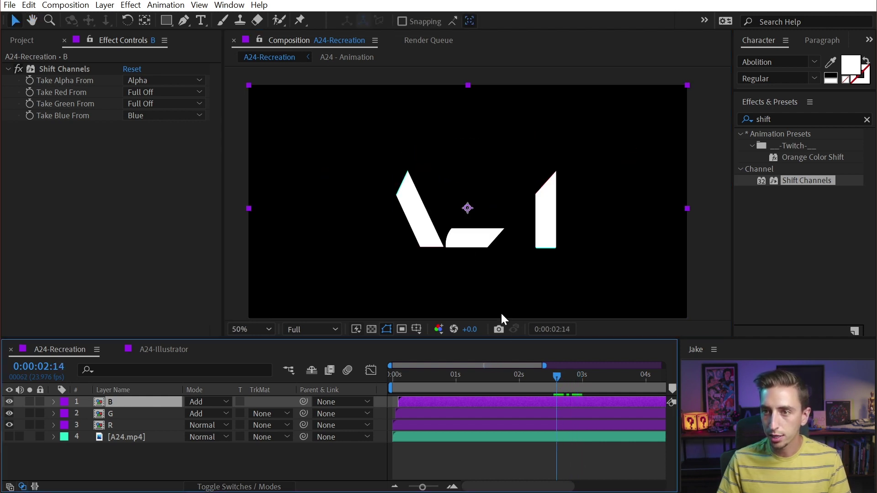
- Preview the A24-Recreation animation from the beginning to check the staggered color layers in motion
{"action": "left_click_drag", "start_coordinate": [508, 211], "coordinate": [498, 224]}
{"action": "scroll", "coordinate": [491, 217], "scroll_direction": "up", "scroll_amount": 1}
{"action": "scroll", "coordinate": [493, 274], "scroll_direction": "down", "scroll_amount": 1}
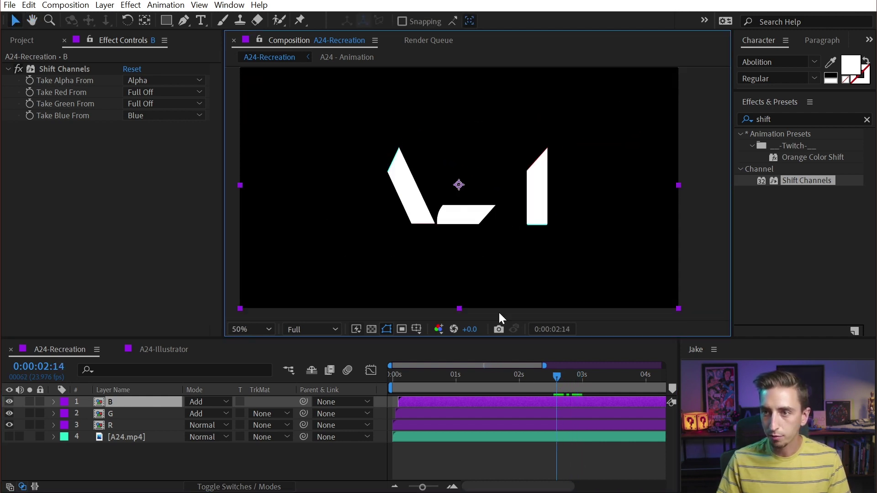
{"action": "key", "text": "Home"}
{"action": "key", "text": "space"}
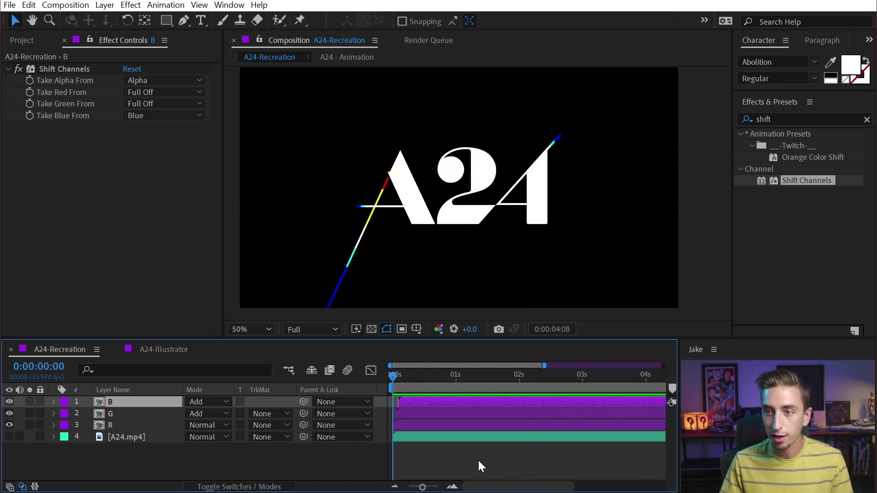
{"action": "key", "text": "space"}
- Examine the color trails on the logo's thin strokes up close at 0:00:04:08 and 0:00:04:19
{"action": "scroll", "coordinate": [438, 192], "scroll_direction": "up", "scroll_amount": 1}
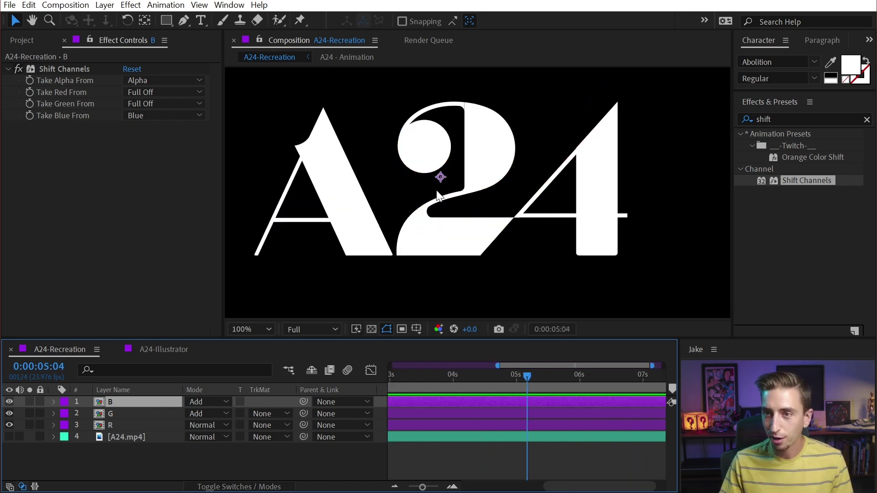
{"action": "key", "text": "space"}
{"action": "left_click_drag", "start_coordinate": [365, 178], "coordinate": [381, 202]}
{"action": "left_click_drag", "start_coordinate": [495, 379], "coordinate": [475, 386]}
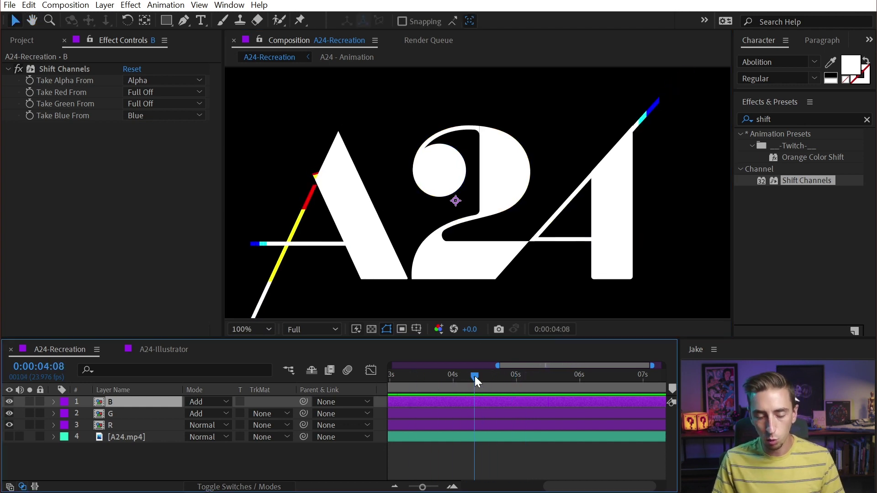
{"action": "key", "text": "minus"}
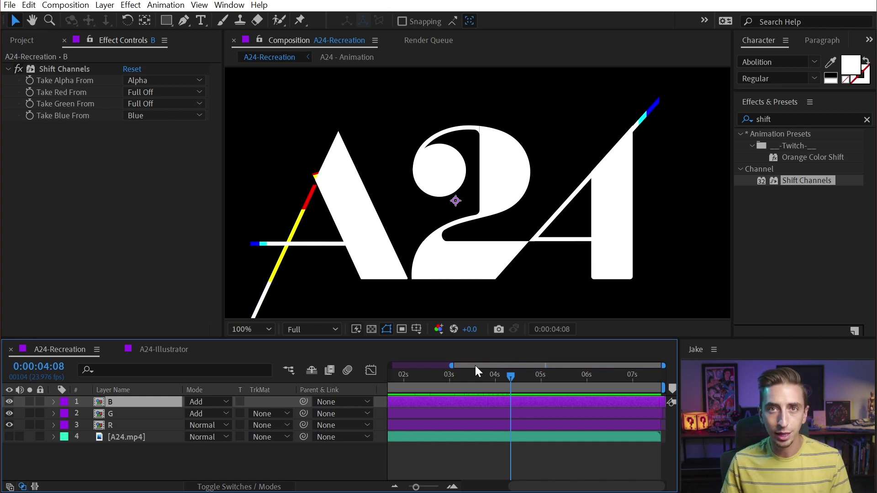
{"action": "left_click_drag", "start_coordinate": [511, 377], "coordinate": [532, 382]}
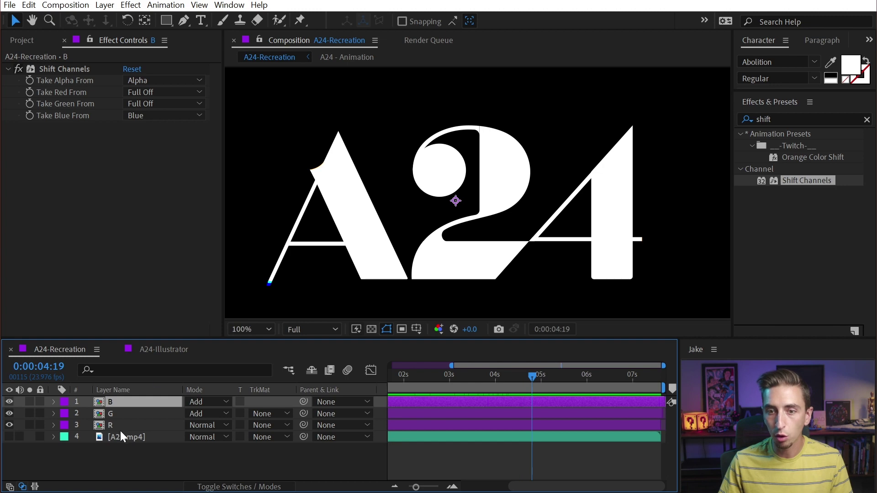
- Add a new adjustment layer above the color layers and name it Effects
{"action": "left_click", "coordinate": [104, 5]}
{"action": "mouse_move", "coordinate": [117, 18]}
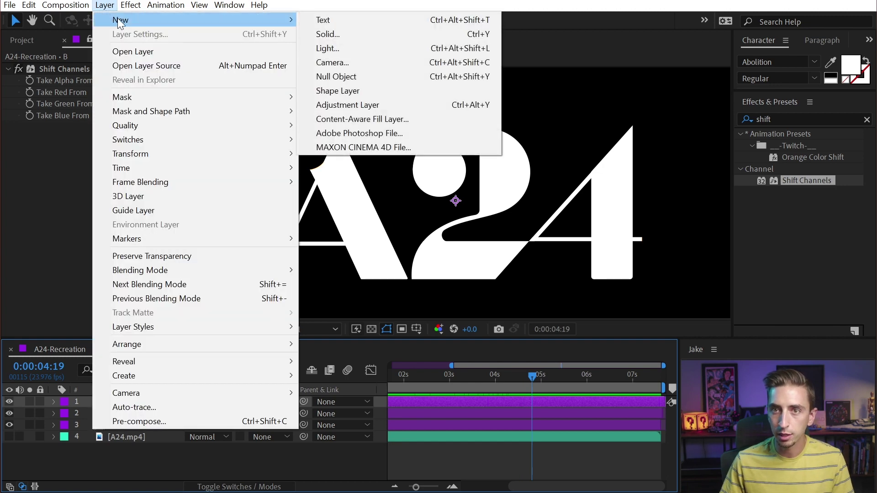
{"action": "left_click", "coordinate": [357, 102]}
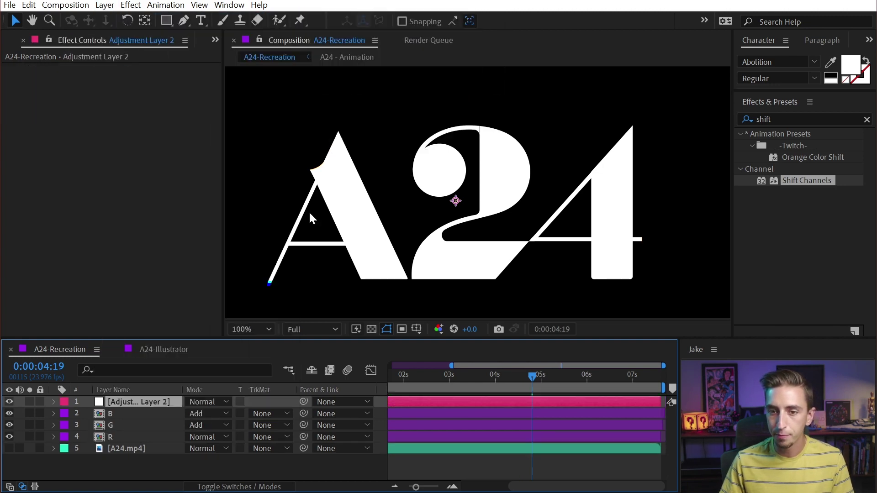
{"action": "key", "text": "Return"}
{"action": "type", "text": "Effects"}
{"action": "key", "text": "Return"}
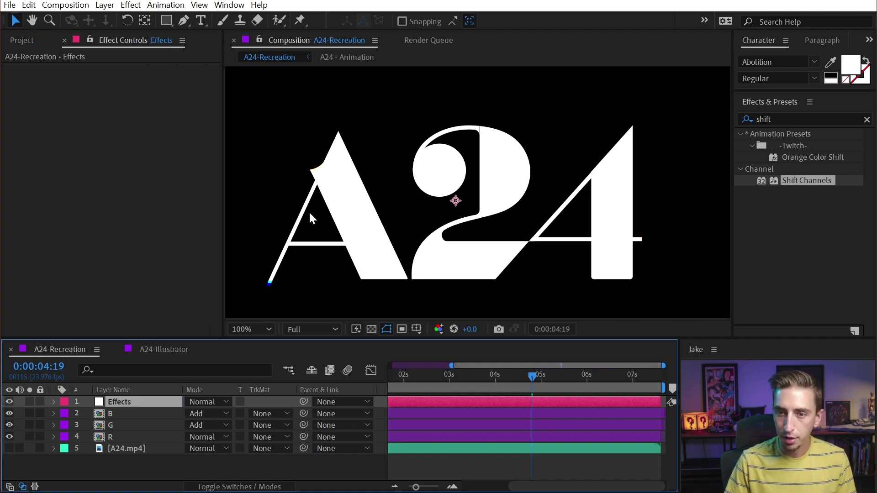
- Apply Fast Box Blur to the Effects layer and set its Blur Radius to 0.9
{"action": "left_click_drag", "start_coordinate": [782, 119], "coordinate": [733, 111]}
{"action": "type", "text": "fast"}
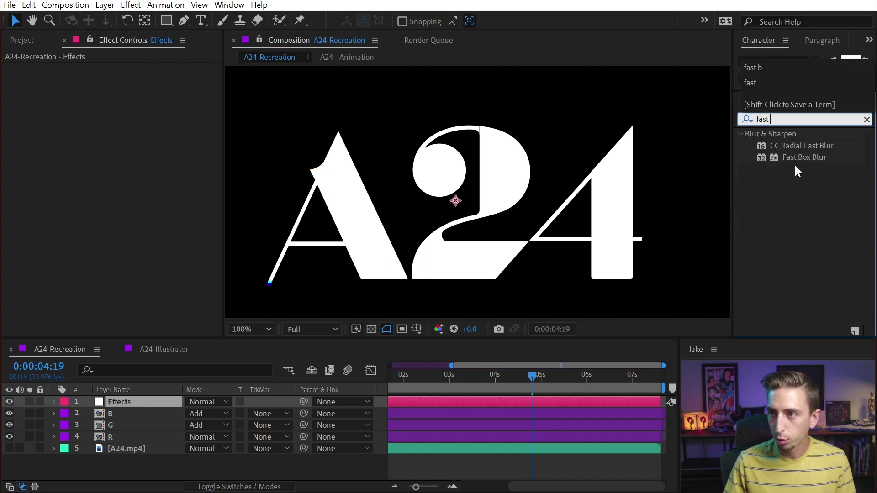
{"action": "double_click", "coordinate": [799, 158]}
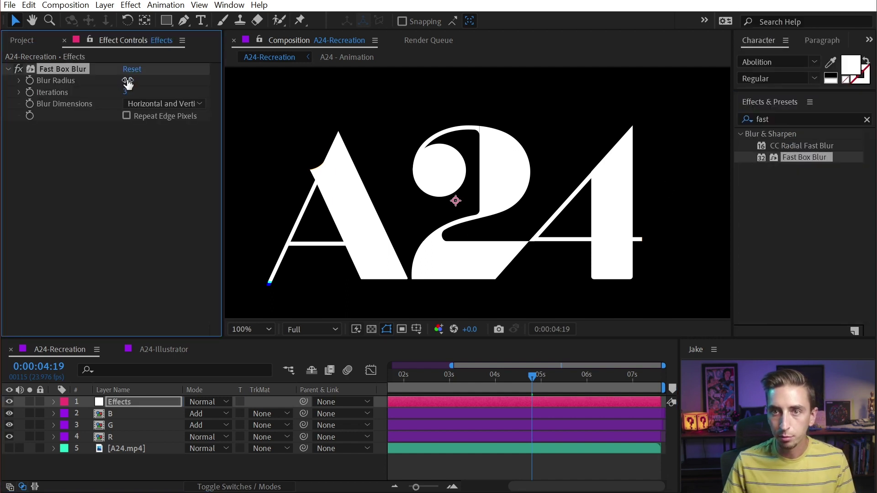
{"action": "left_click_drag", "start_coordinate": [129, 79], "coordinate": [133, 78]}
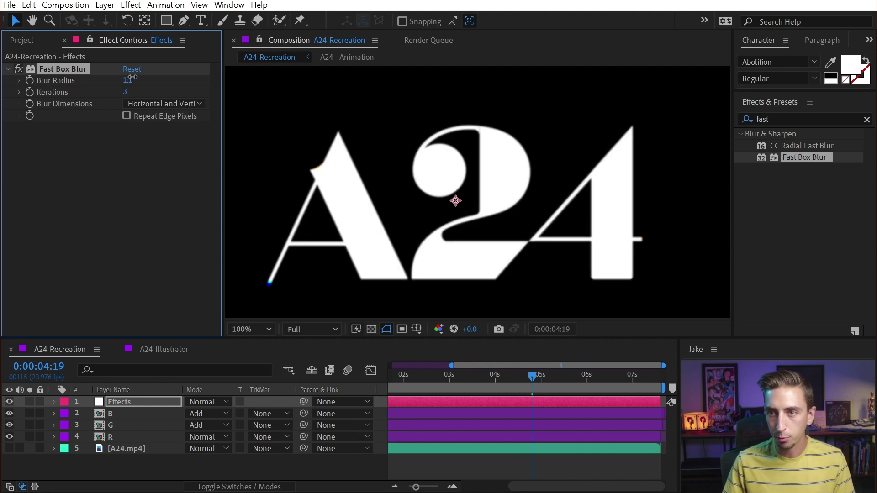
{"action": "mouse_move", "coordinate": [132, 77]}
{"action": "left_mouse_down"}
{"action": "mouse_move", "coordinate": [125, 74]}
{"action": "mouse_move", "coordinate": [134, 80]}
{"action": "left_mouse_up"}
- Compare the edges of the 2 and 4 up close with Fast Box Blur switched off and back on
{"action": "key", "text": "period"}
{"action": "key", "text": "period"}
{"action": "key", "text": "comma"}
{"action": "key", "text": "comma"}
{"action": "mouse_move", "coordinate": [532, 377]}
{"action": "left_mouse_down"}
{"action": "mouse_move", "coordinate": [501, 376]}
{"action": "mouse_move", "coordinate": [533, 377]}
{"action": "left_mouse_up"}
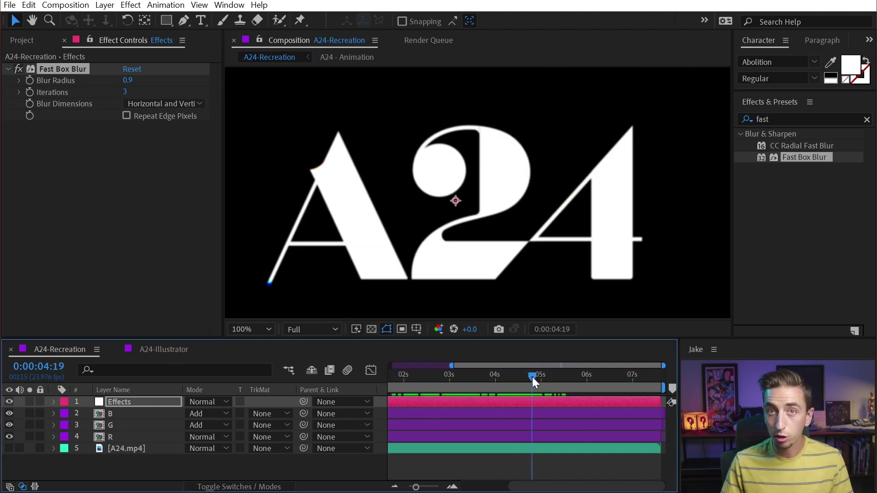
{"action": "left_click", "coordinate": [19, 69]}
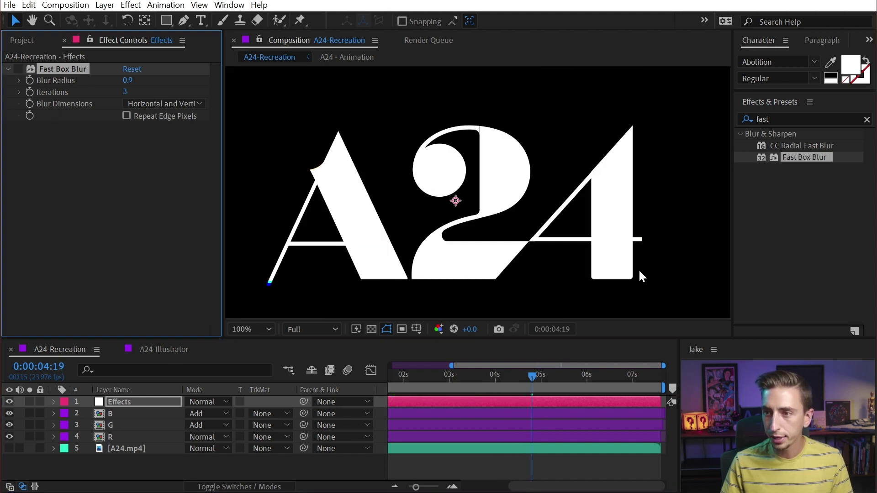
{"action": "key", "text": "period"}
{"action": "left_click_drag", "start_coordinate": [557, 222], "coordinate": [386, 99]}
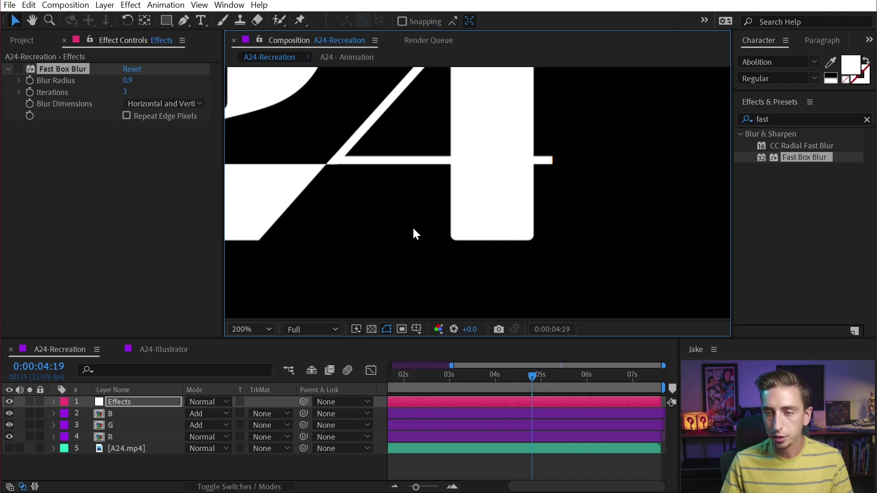
{"action": "left_click_drag", "start_coordinate": [414, 234], "coordinate": [564, 229]}
{"action": "left_click_drag", "start_coordinate": [358, 176], "coordinate": [477, 170]}
{"action": "key", "text": "comma"}
{"action": "left_click_drag", "start_coordinate": [583, 129], "coordinate": [504, 170]}
{"action": "key", "text": "period"}
{"action": "left_click_drag", "start_coordinate": [643, 242], "coordinate": [324, 161]}
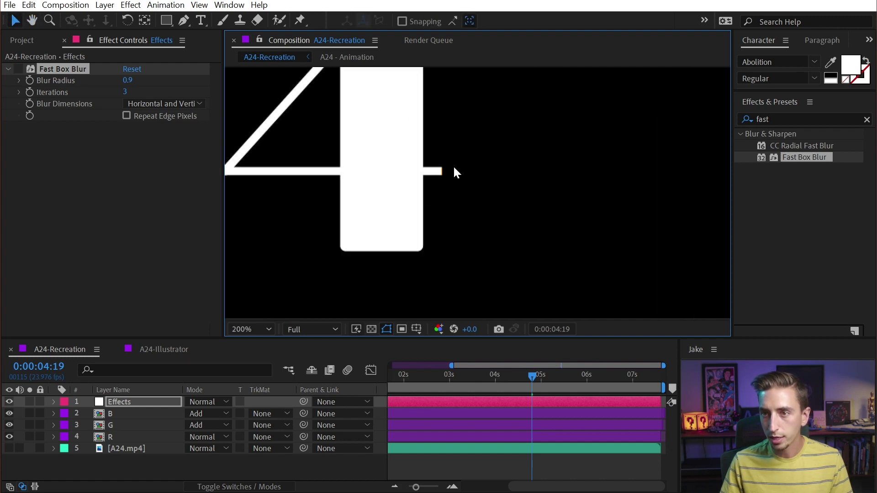
{"action": "left_click", "coordinate": [20, 68]}
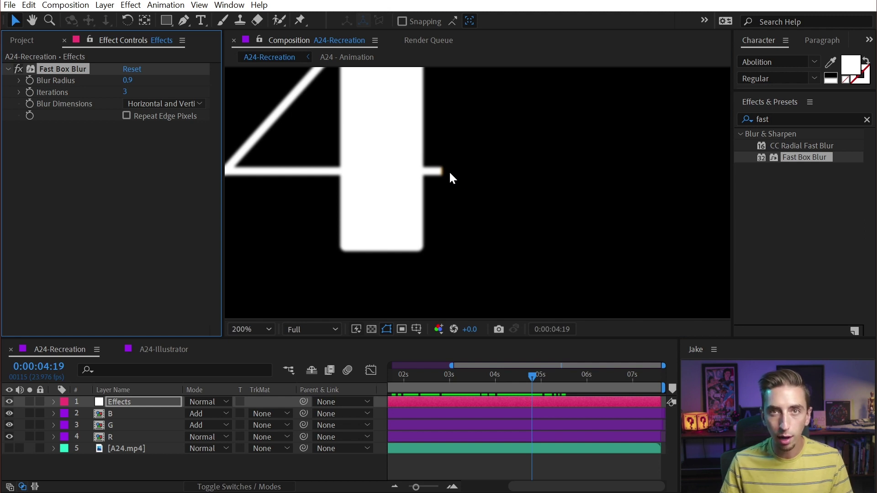
- Compare the blurred logo at 0:00:04:15 with the soloed A24.mp4 reference, and hide the reference again
{"action": "scroll", "coordinate": [441, 193], "scroll_direction": "down", "scroll_amount": 1}
{"action": "key", "text": "space"}
{"action": "left_click_drag", "start_coordinate": [373, 157], "coordinate": [544, 198]}
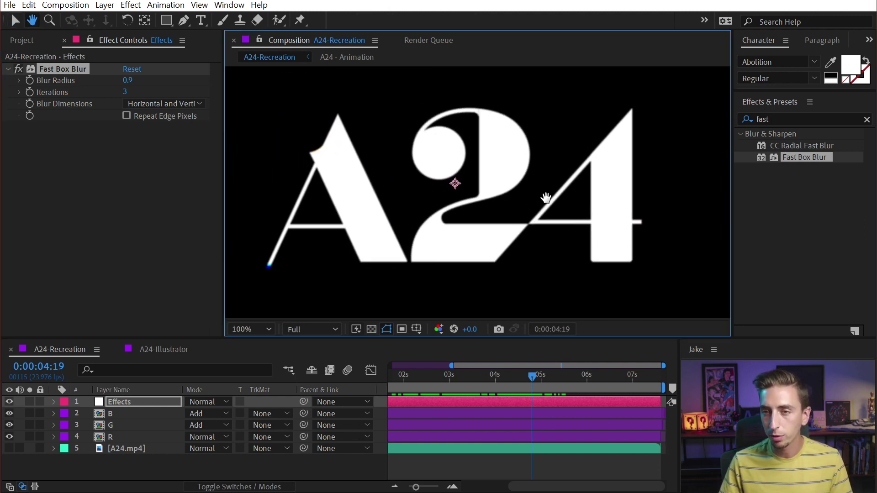
{"action": "mouse_move", "coordinate": [536, 384]}
{"action": "left_mouse_down"}
{"action": "mouse_move", "coordinate": [516, 382]}
{"action": "mouse_move", "coordinate": [524, 383]}
{"action": "left_mouse_up"}
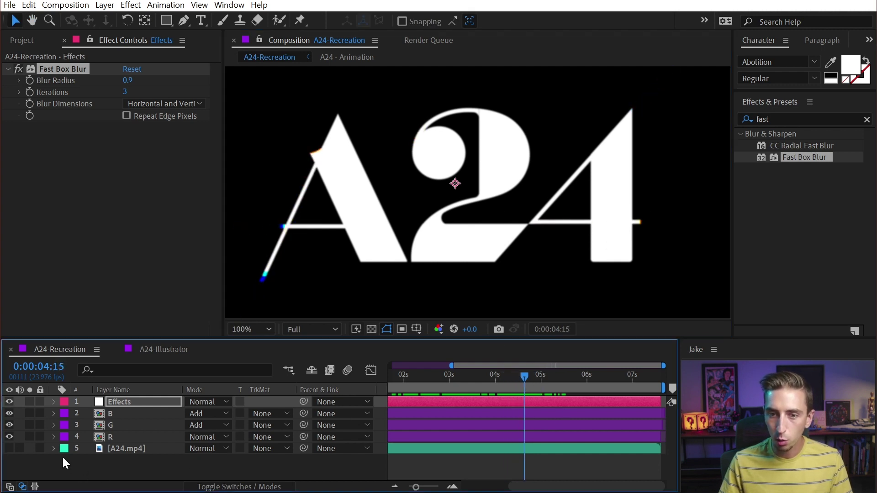
{"action": "left_click", "coordinate": [9, 448]}
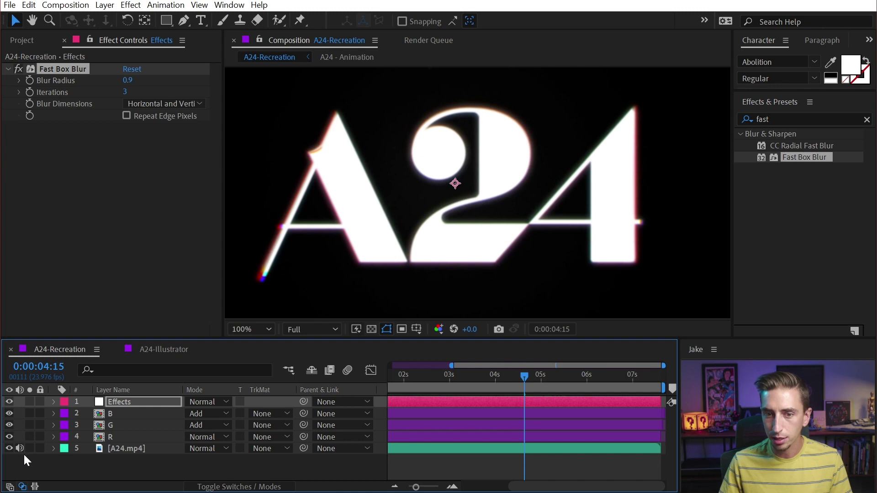
{"action": "left_click", "coordinate": [29, 448]}
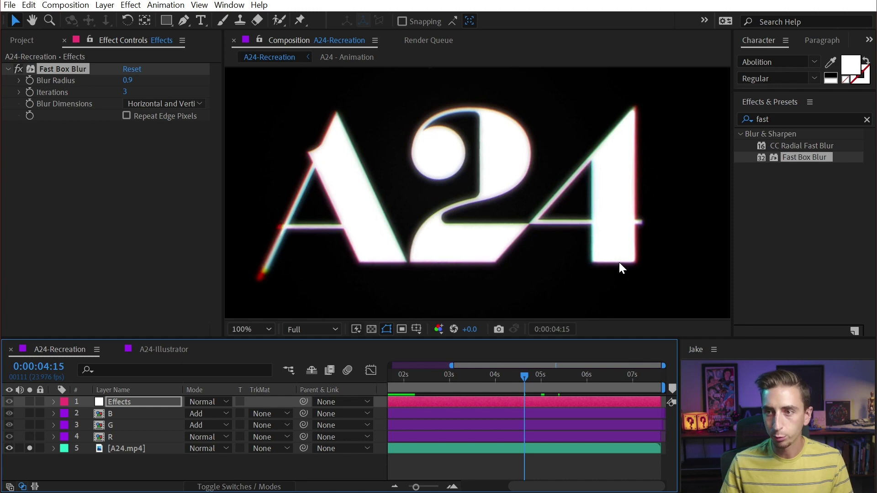
{"action": "left_click", "coordinate": [30, 448]}
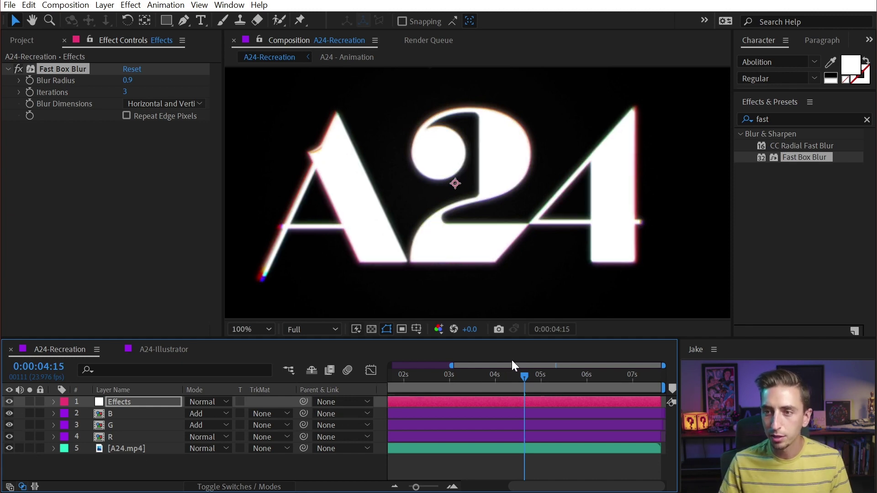
{"action": "left_click", "coordinate": [15, 447]}
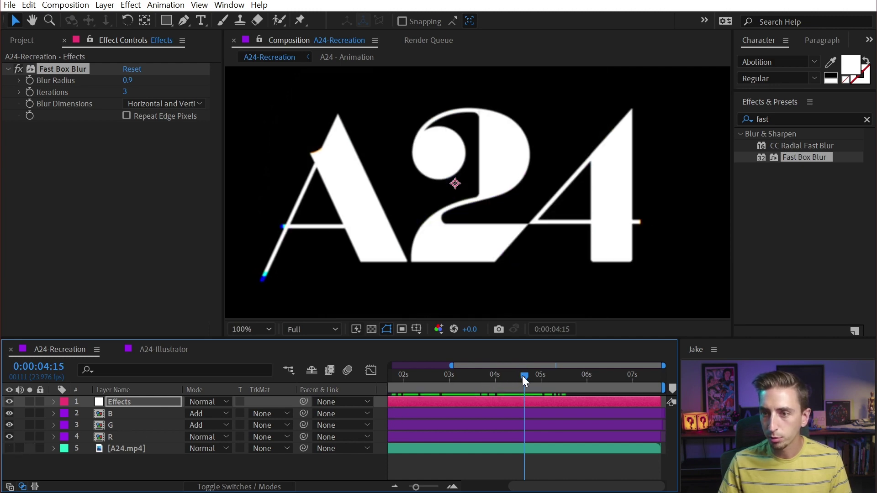
- At 0:00:05:10, nudge layer R slightly left and layer B slightly right to offset their color edges
{"action": "left_click_drag", "start_coordinate": [522, 376], "coordinate": [560, 377]}
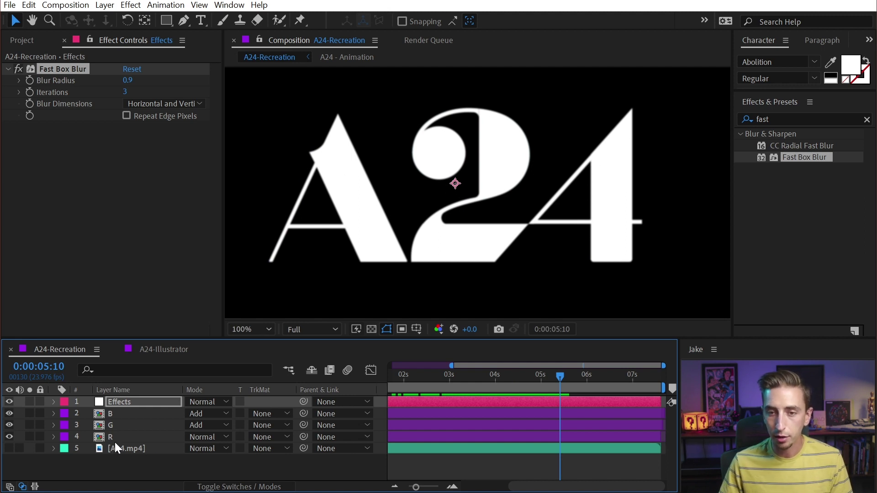
{"action": "left_click", "coordinate": [140, 440]}
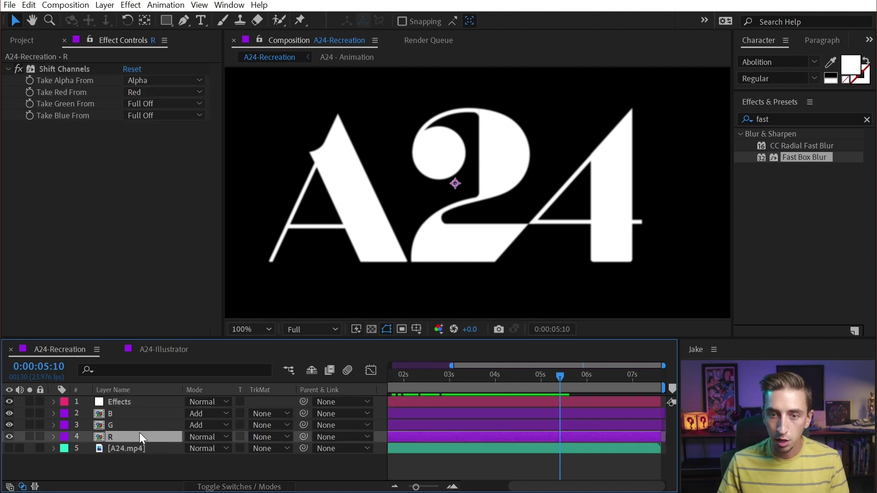
{"action": "key", "text": "Return"}
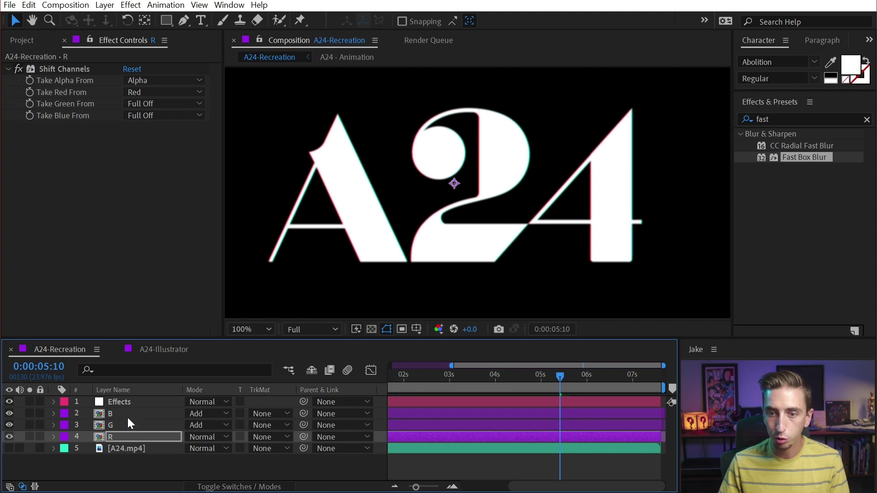
{"action": "left_click", "coordinate": [126, 416]}
{"action": "key", "text": "Return"}
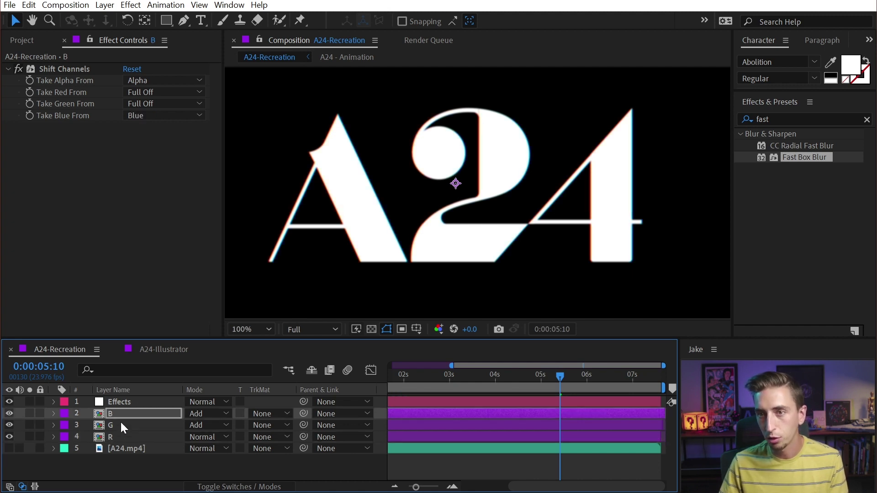
- Examine the color fringes around the A and 2, compare them with the soloed A24.mp4 reference, and hide the reference again
{"action": "key", "text": "period"}
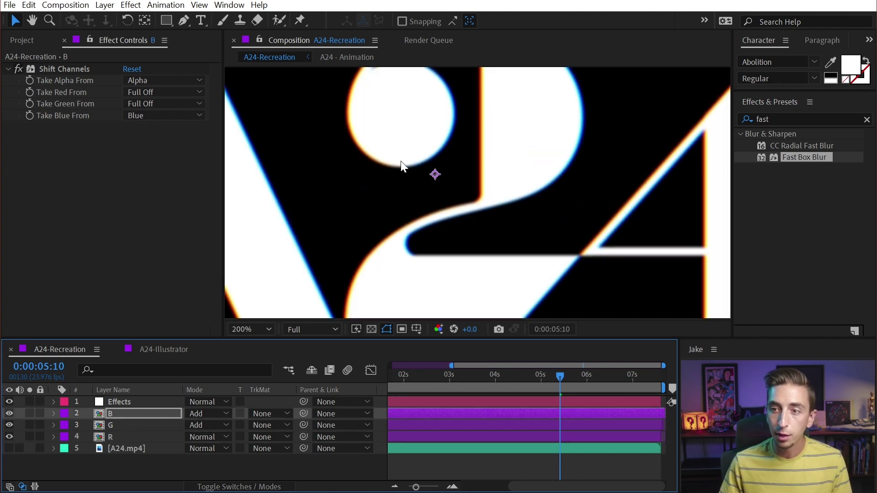
{"action": "left_click_drag", "start_coordinate": [402, 165], "coordinate": [632, 178]}
{"action": "key", "text": "v"}
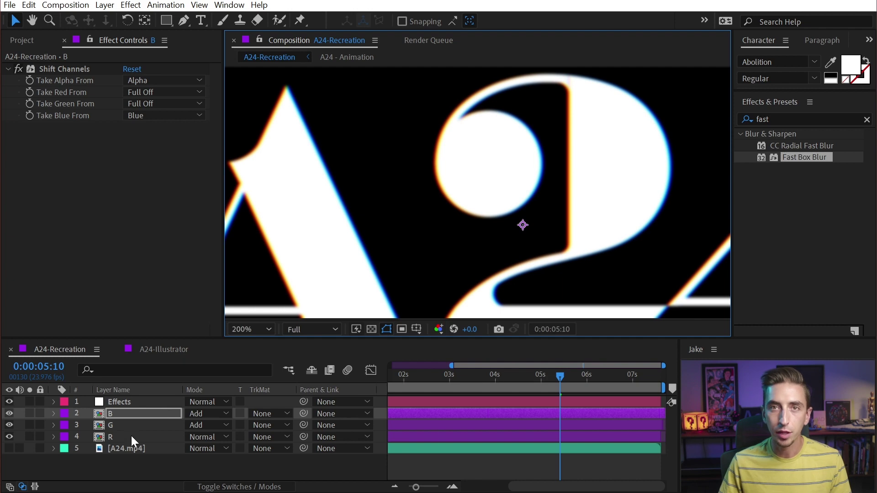
{"action": "left_click", "coordinate": [9, 448]}
{"action": "left_click", "coordinate": [29, 448]}
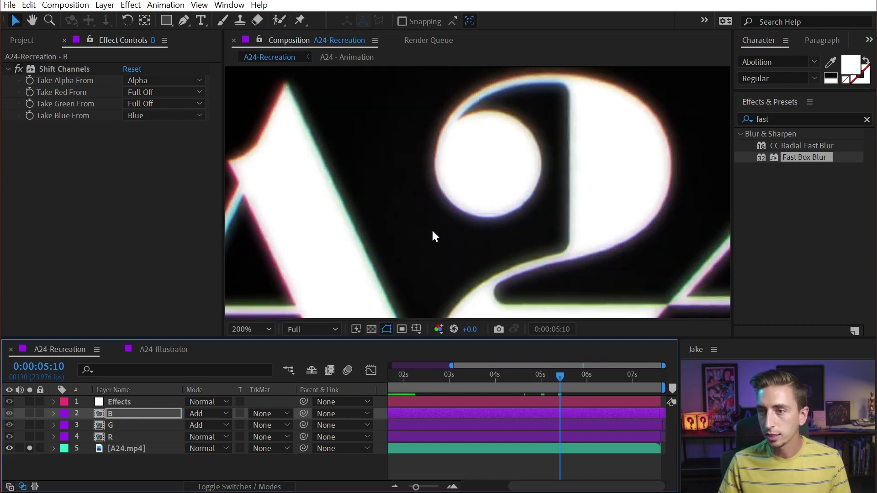
{"action": "key", "text": "h"}
{"action": "left_click_drag", "start_coordinate": [622, 180], "coordinate": [548, 146]}
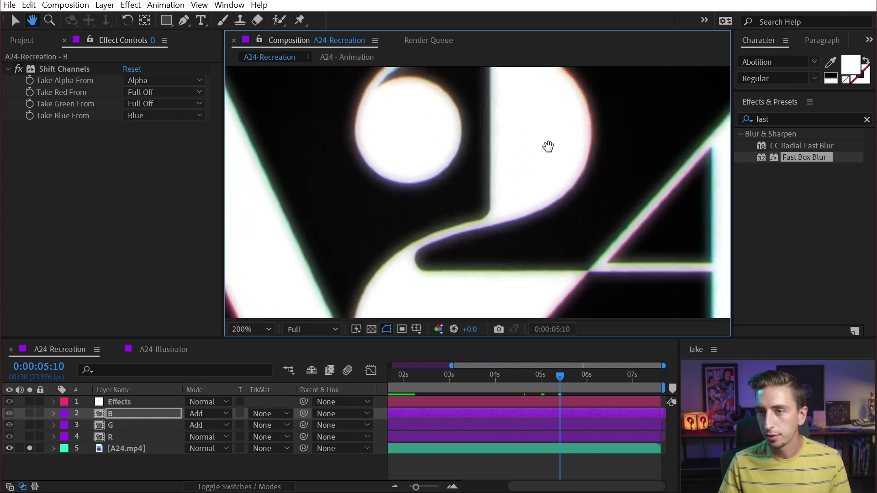
{"action": "scroll", "coordinate": [495, 176], "scroll_direction": "down", "scroll_amount": 2}
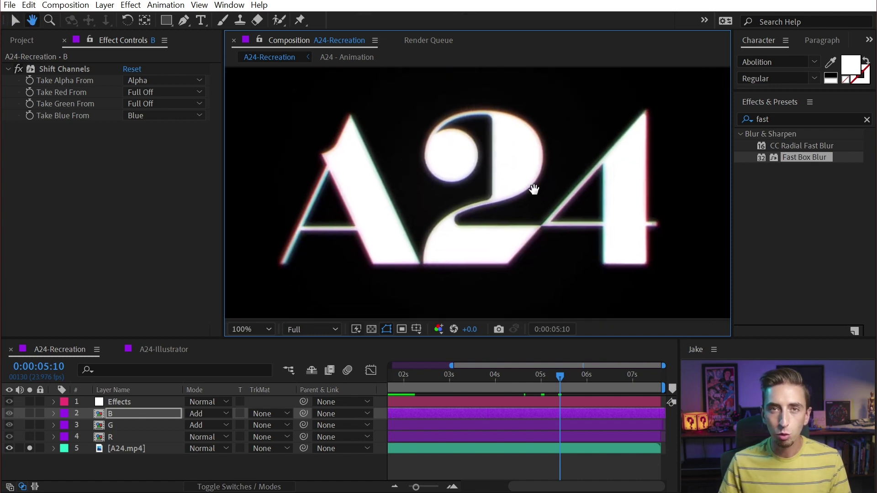
{"action": "key", "text": "v"}
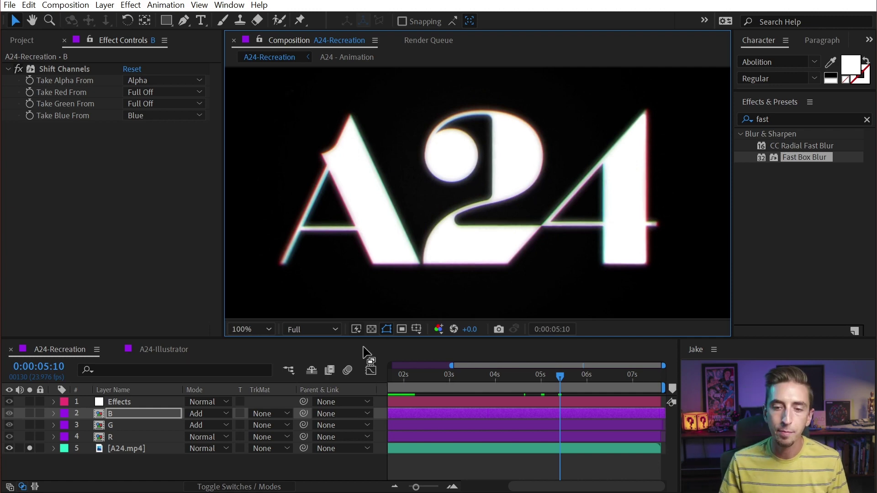
{"action": "left_click", "coordinate": [30, 448]}
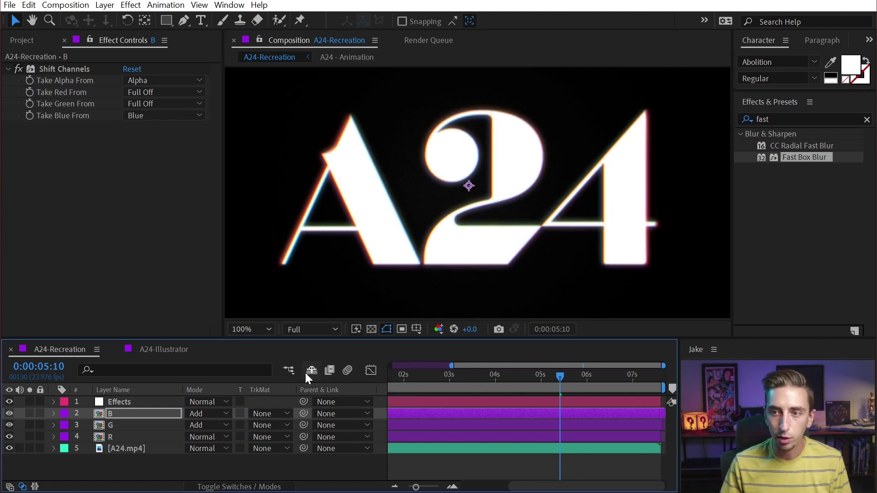
{"action": "left_click", "coordinate": [9, 448]}
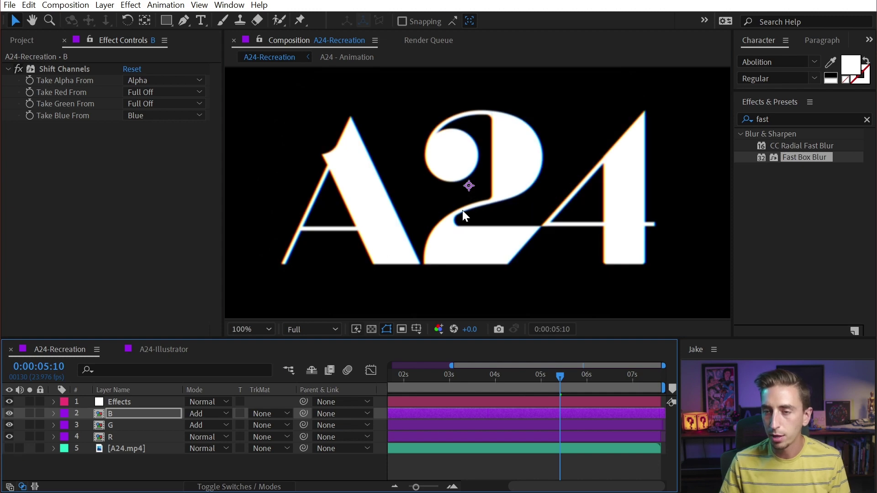
- Select layers B, G and R and realign them to remove their horizontal color offsets
{"action": "left_click", "coordinate": [119, 437], "text": "shift"}
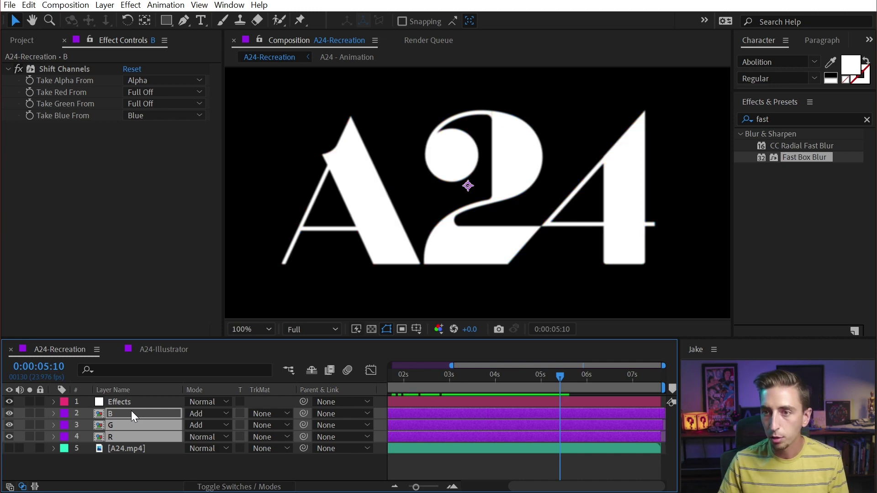
{"action": "left_click", "coordinate": [128, 439]}
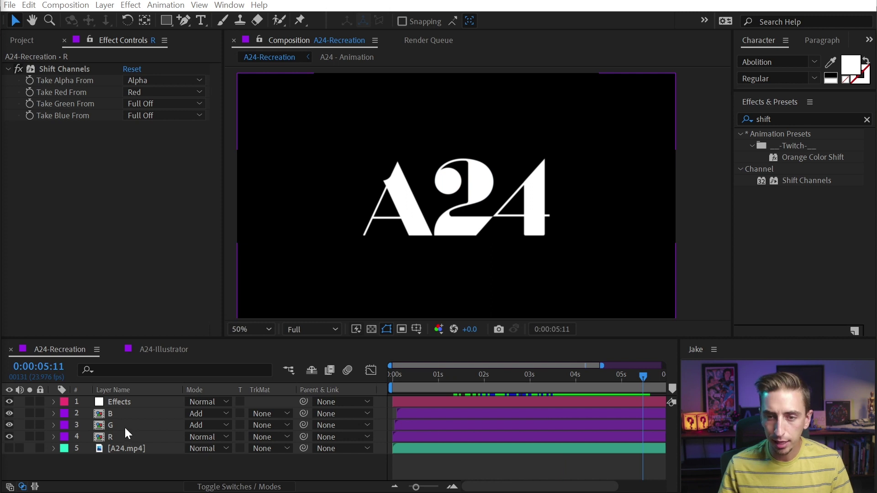
- Create a black solid above the Effects layer and apply the Grid effect to it
{"action": "left_click", "coordinate": [125, 399]}
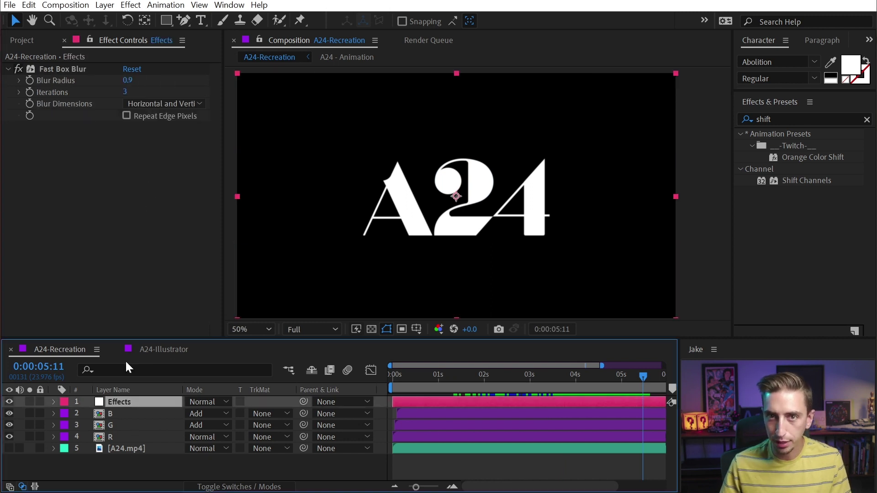
{"action": "key", "text": "ctrl+y"}
{"action": "key", "text": "Return"}
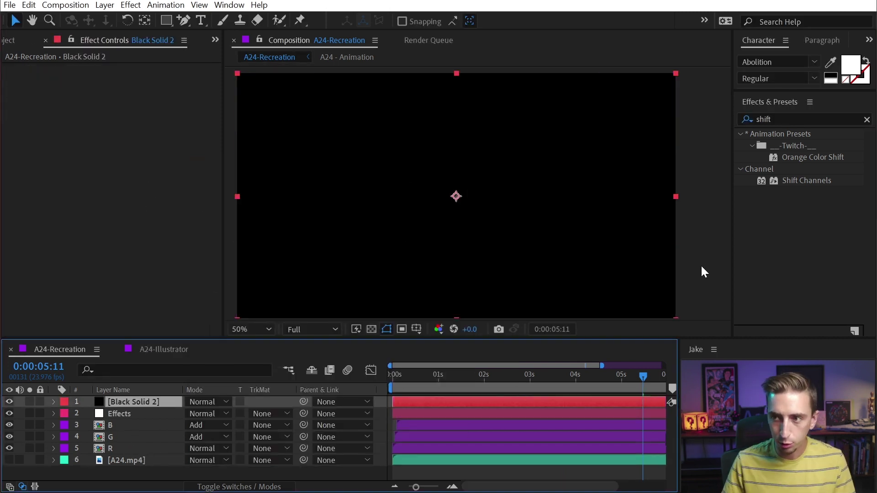
{"action": "left_click", "coordinate": [783, 125]}
{"action": "type", "text": "grid"}
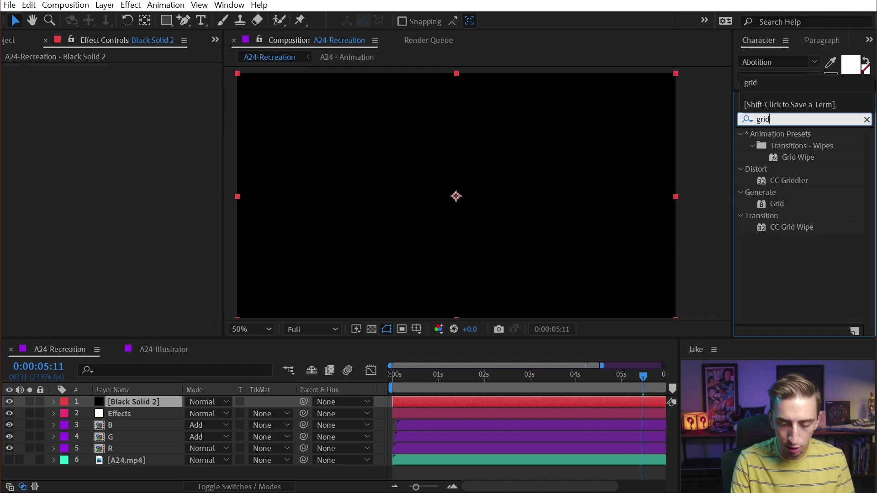
{"action": "double_click", "coordinate": [774, 204]}
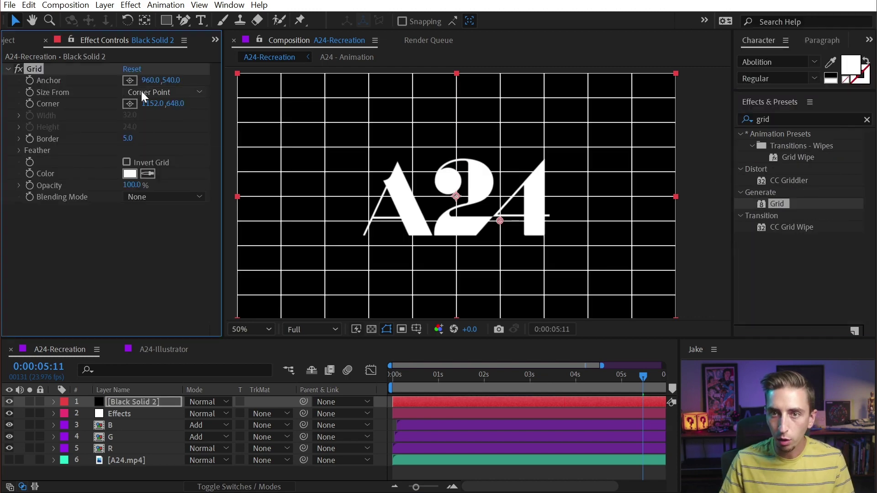
- Switch the Grid effect to slider-based sizing with a finer mesh, and place the solid directly below layer R
{"action": "left_click", "coordinate": [141, 91]}
{"action": "left_click", "coordinate": [148, 117]}
{"action": "left_click_drag", "start_coordinate": [60, 133], "coordinate": [70, 134]}
{"action": "left_click_drag", "start_coordinate": [114, 401], "coordinate": [116, 453]}
- Apply CC Lens to the Effects layer and set its Size to 500
{"action": "left_click", "coordinate": [110, 402]}
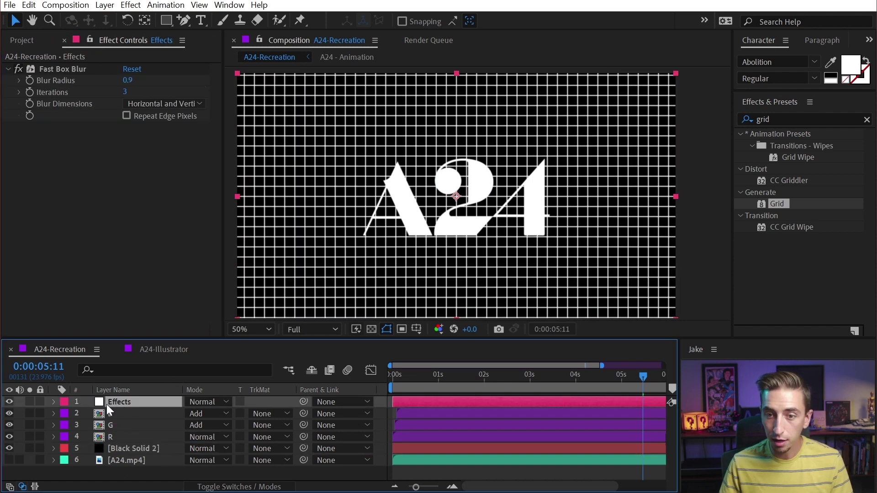
{"action": "left_click", "coordinate": [777, 120]}
{"action": "type", "text": "cc len"}
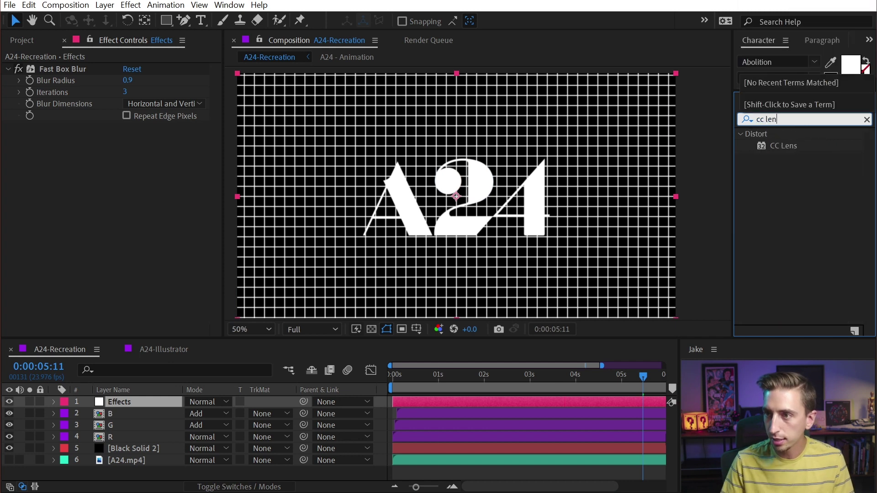
{"action": "double_click", "coordinate": [783, 145]}
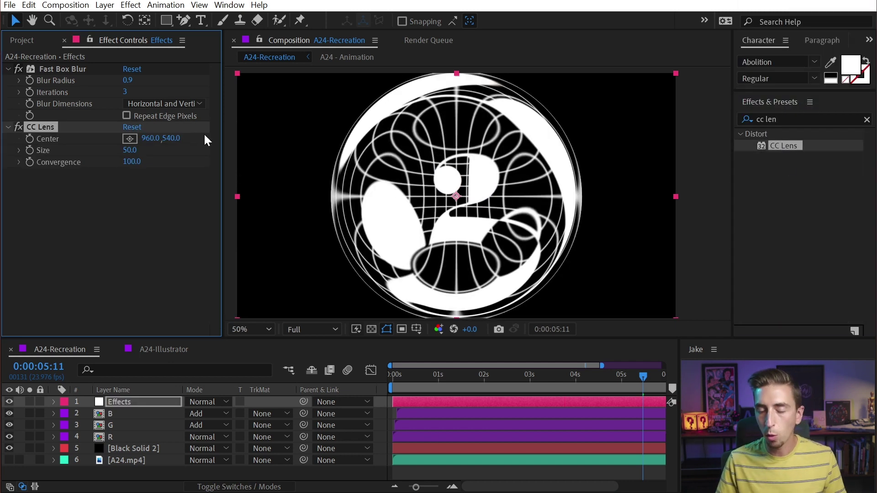
{"action": "left_click_drag", "start_coordinate": [130, 155], "coordinate": [297, 142]}
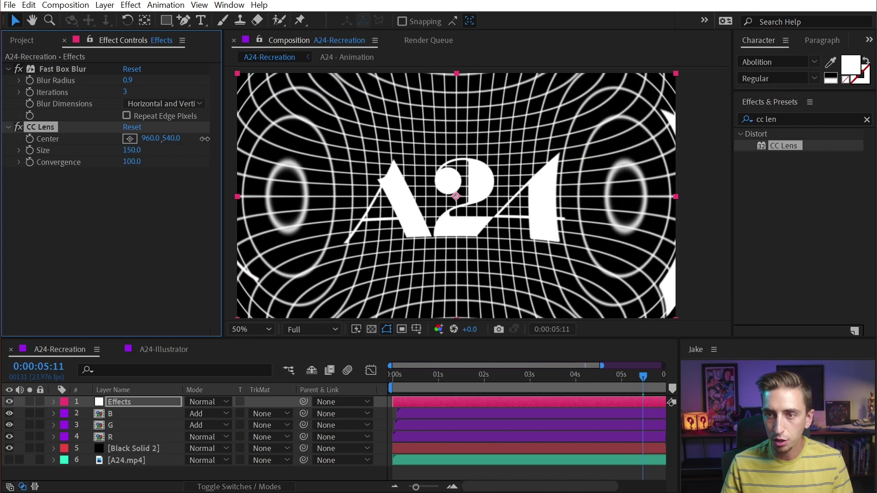
{"action": "left_click_drag", "start_coordinate": [131, 150], "coordinate": [873, 138]}
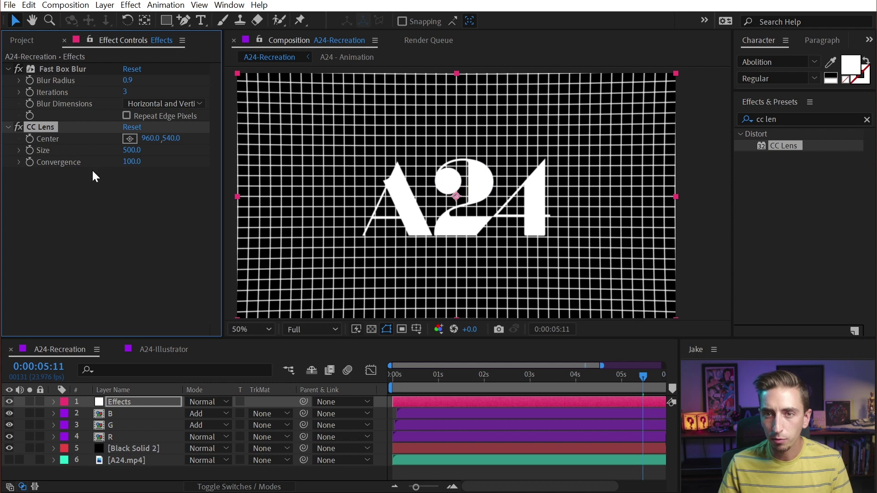
- Try different CC Lens distortions on the Effects layer, ending at Convergence -199 and Size 377
{"action": "left_click_drag", "start_coordinate": [133, 163], "coordinate": [62, 162]}
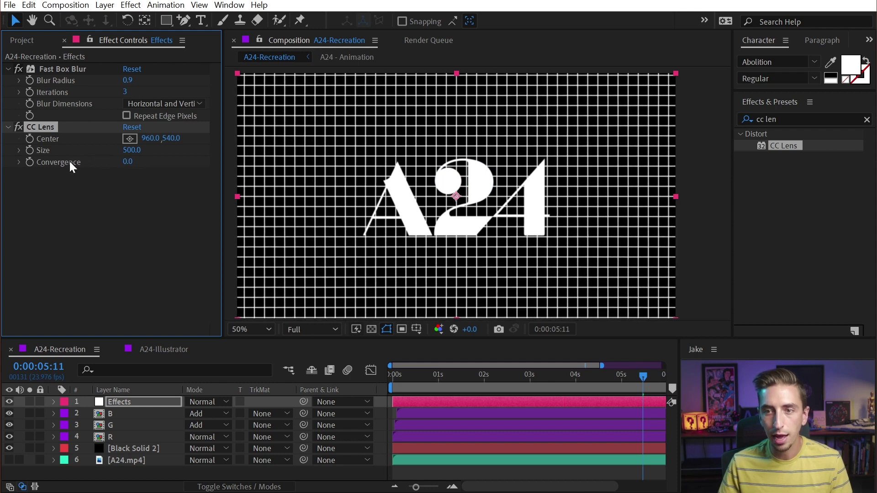
{"action": "left_click_drag", "start_coordinate": [130, 163], "coordinate": [324, 167]}
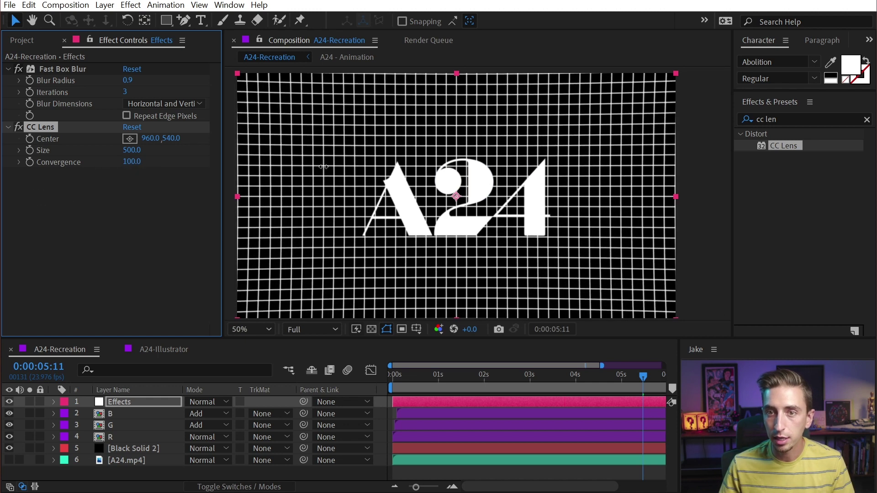
{"action": "left_click_drag", "start_coordinate": [504, 170], "coordinate": [122, 143]}
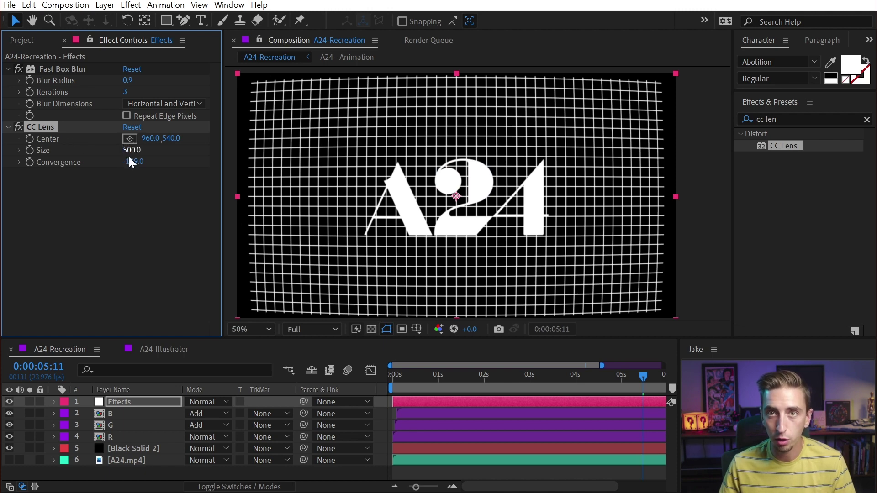
{"action": "left_click_drag", "start_coordinate": [130, 150], "coordinate": [99, 155]}
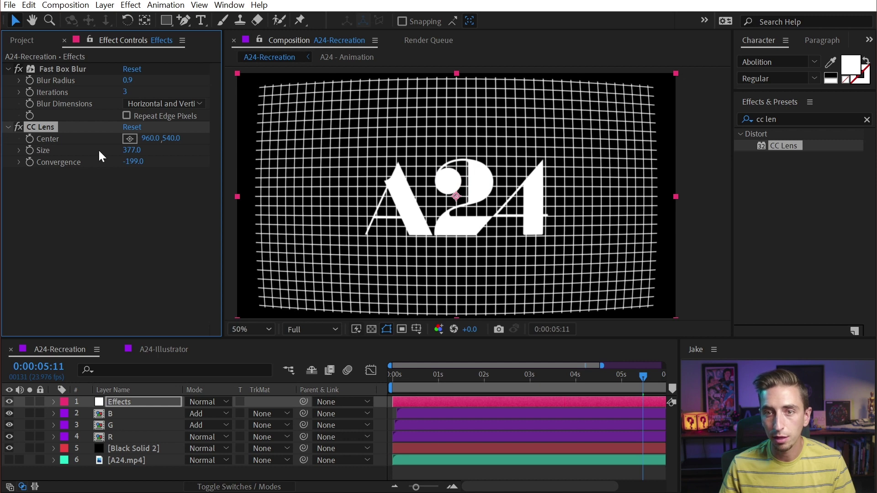
- Remove CC Lens from the Effects layer and delete the grid solid
{"action": "left_click", "coordinate": [132, 128]}
{"action": "key", "text": "ctrl+z"}
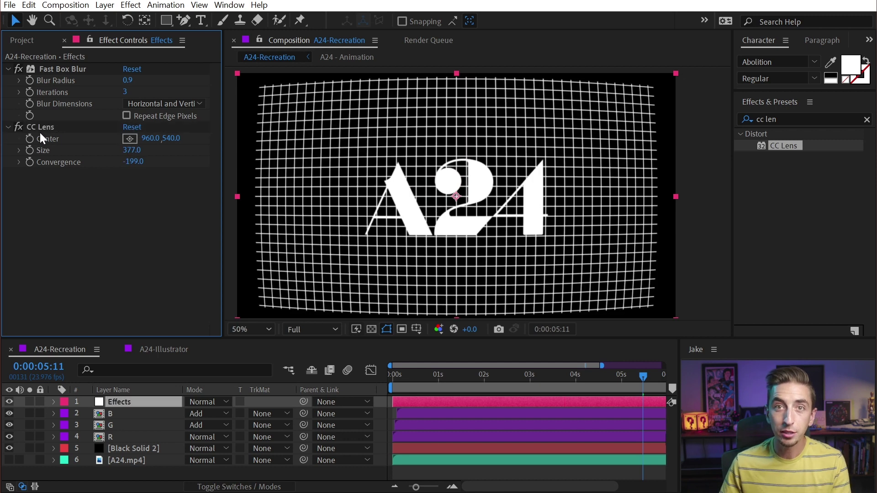
{"action": "left_click", "coordinate": [46, 124]}
{"action": "key", "text": "Delete"}
{"action": "left_click", "coordinate": [135, 404]}
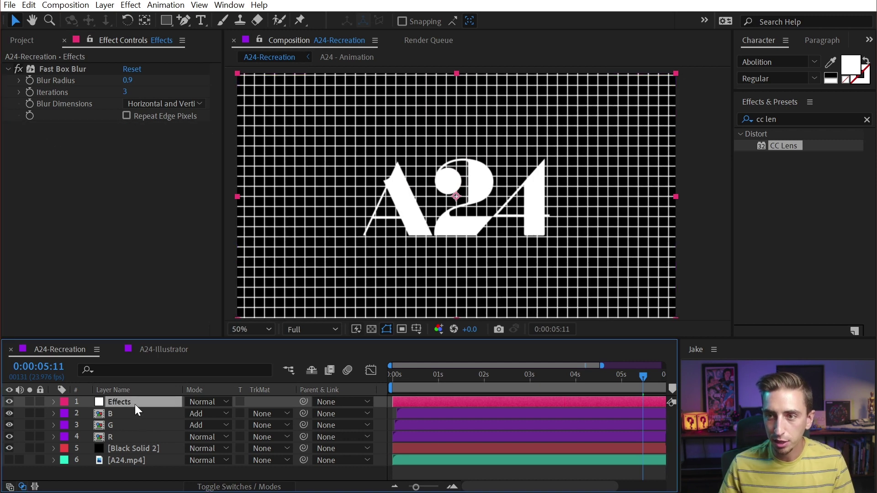
{"action": "left_click", "coordinate": [119, 445]}
{"action": "key", "text": "Delete"}
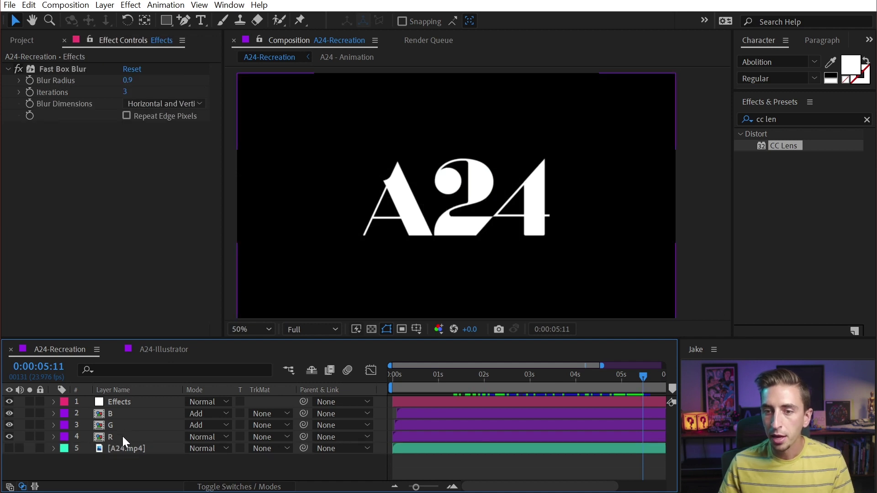
- Apply CC Lens to layer R and set its Size to 500
{"action": "left_click", "coordinate": [123, 436]}
{"action": "scroll", "coordinate": [500, 151], "scroll_direction": "up", "scroll_amount": 2}
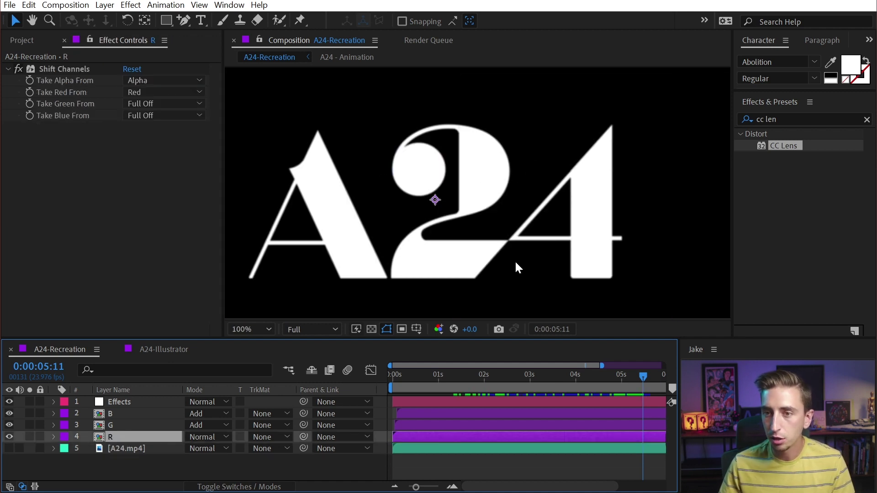
{"action": "left_click_drag", "start_coordinate": [782, 145], "coordinate": [148, 434]}
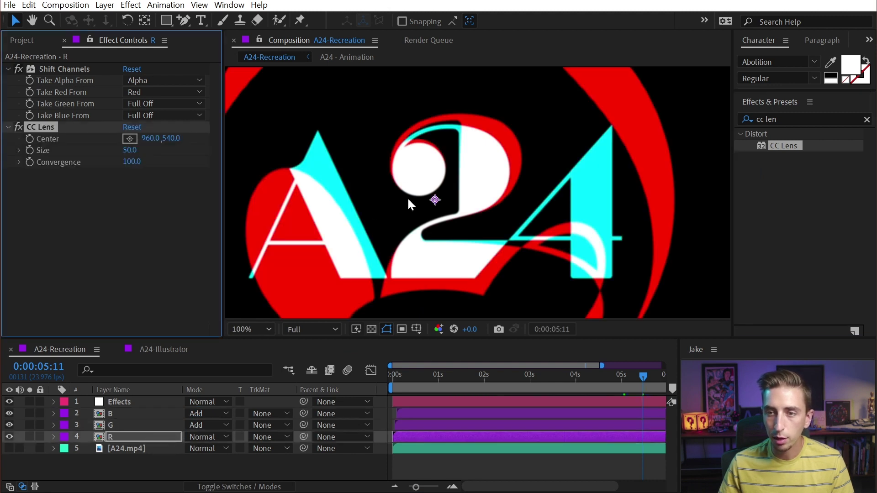
{"action": "scroll", "coordinate": [407, 197], "scroll_direction": "down", "scroll_amount": 2}
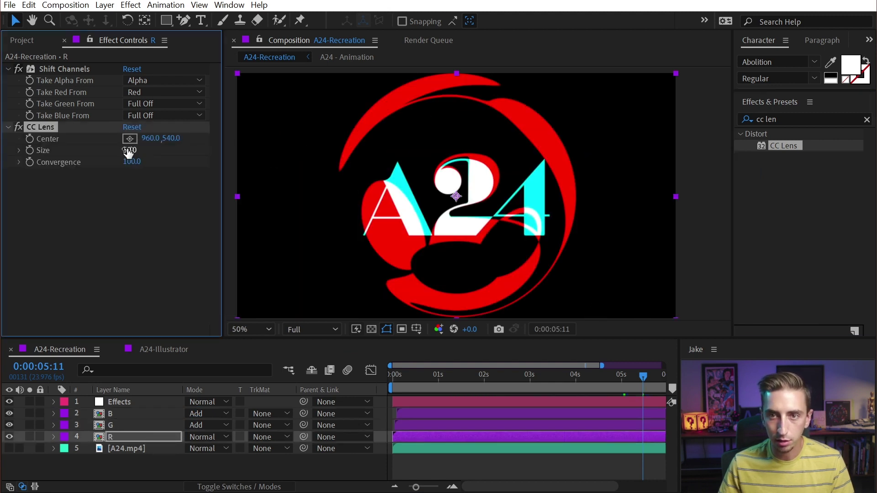
{"action": "left_click_drag", "start_coordinate": [129, 152], "coordinate": [522, 131]}
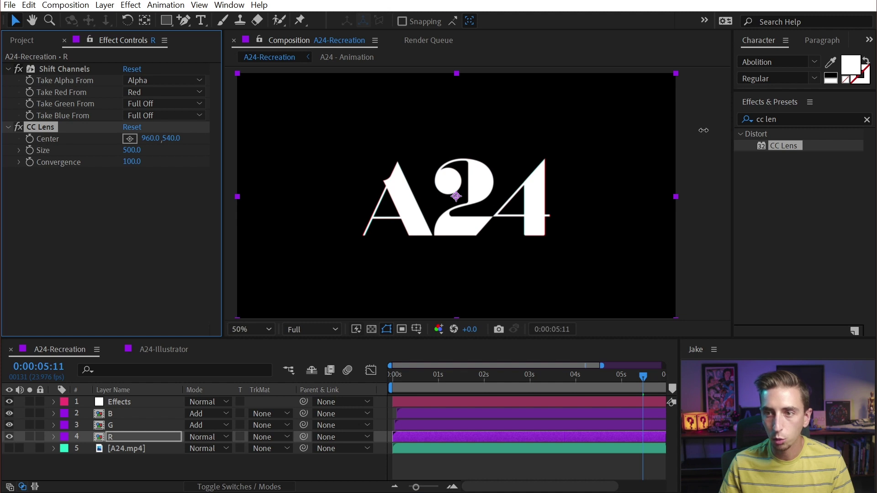
- Examine the color fringes around the A, 2 and 4 up close
{"action": "scroll", "coordinate": [400, 191], "scroll_direction": "up", "scroll_amount": 2}
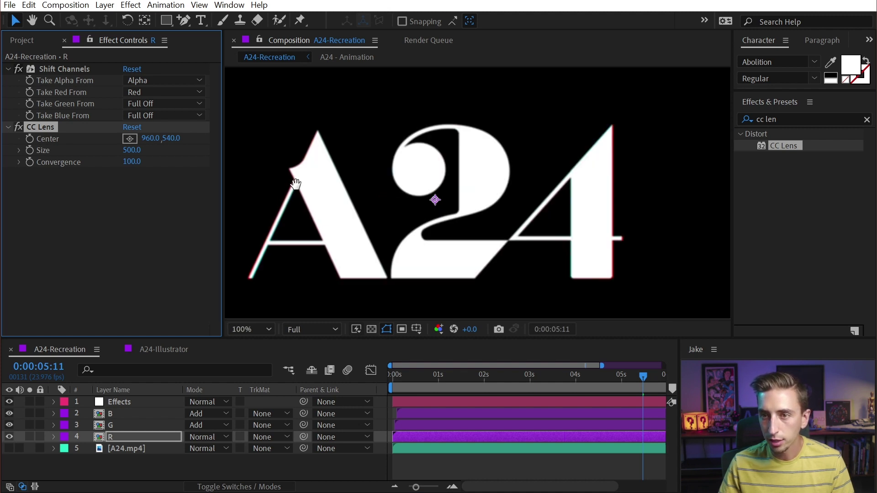
{"action": "left_click_drag", "start_coordinate": [295, 182], "coordinate": [419, 172]}
{"action": "scroll", "coordinate": [374, 169], "scroll_direction": "up", "scroll_amount": 2}
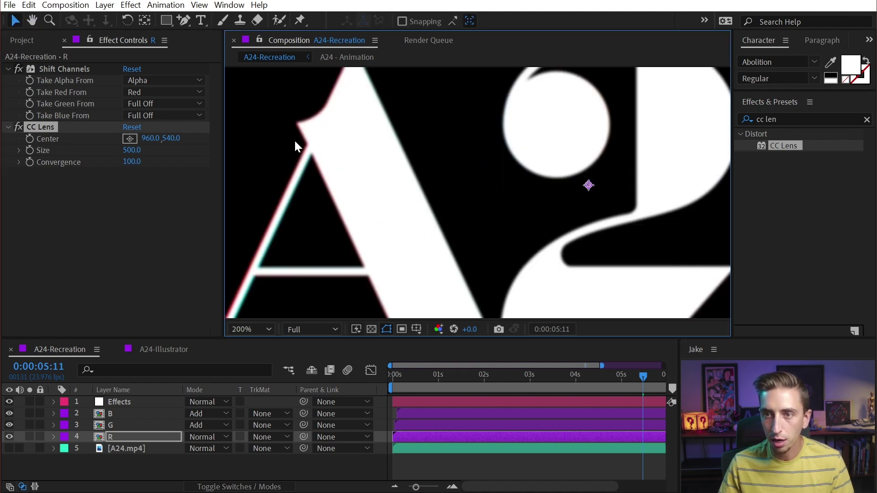
{"action": "key", "text": "space"}
{"action": "mouse_move", "coordinate": [591, 135]}
{"action": "left_mouse_down"}
{"action": "mouse_move", "coordinate": [462, 161]}
{"action": "mouse_move", "coordinate": [408, 160]}
{"action": "left_mouse_up"}
{"action": "mouse_move", "coordinate": [596, 143]}
{"action": "left_mouse_down"}
{"action": "mouse_move", "coordinate": [525, 141]}
{"action": "mouse_move", "coordinate": [412, 161]}
{"action": "mouse_move", "coordinate": [580, 185]}
{"action": "left_mouse_up"}
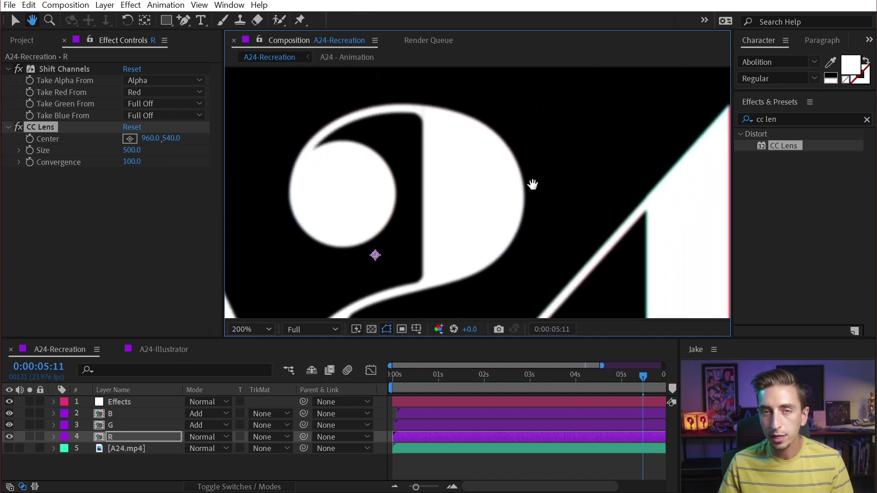
{"action": "scroll", "coordinate": [531, 186], "scroll_direction": "down", "scroll_amount": 2}
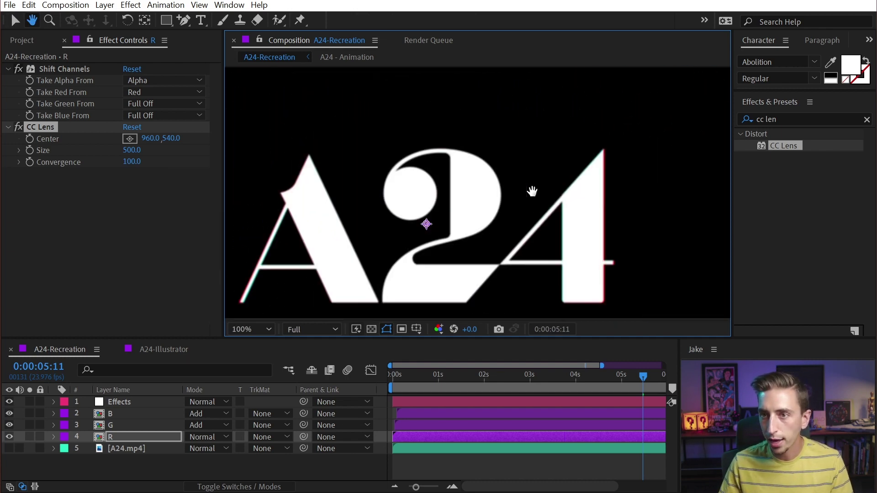
{"action": "left_click_drag", "start_coordinate": [493, 199], "coordinate": [513, 190]}
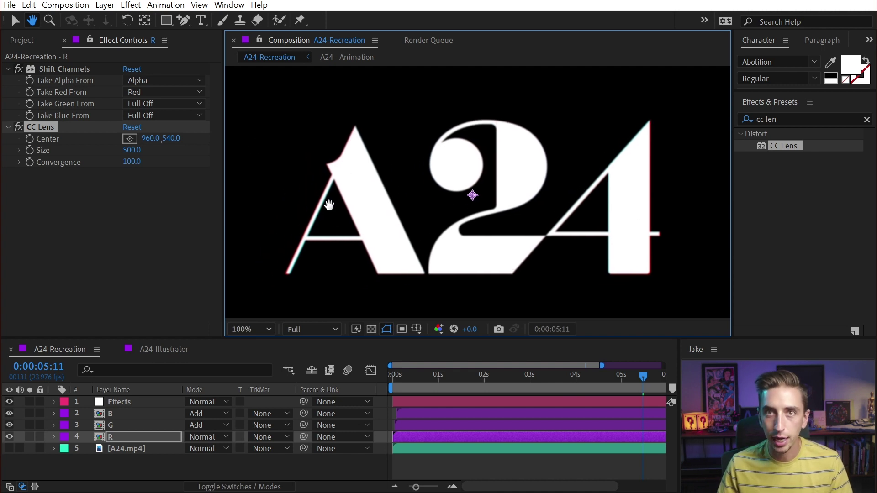
{"action": "key", "text": "v"}
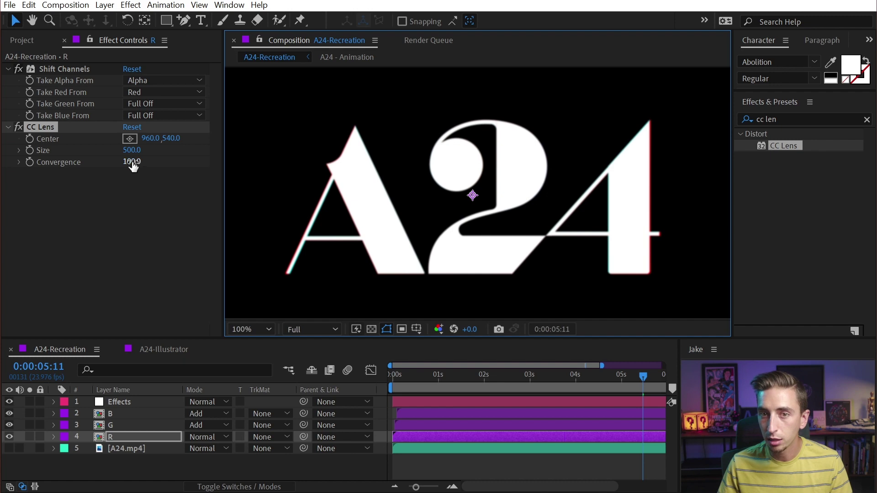
- Exaggerate the lens distortion on layer R by reducing the CC Lens Size to 142
{"action": "left_click_drag", "start_coordinate": [130, 151], "coordinate": [127, 149]}
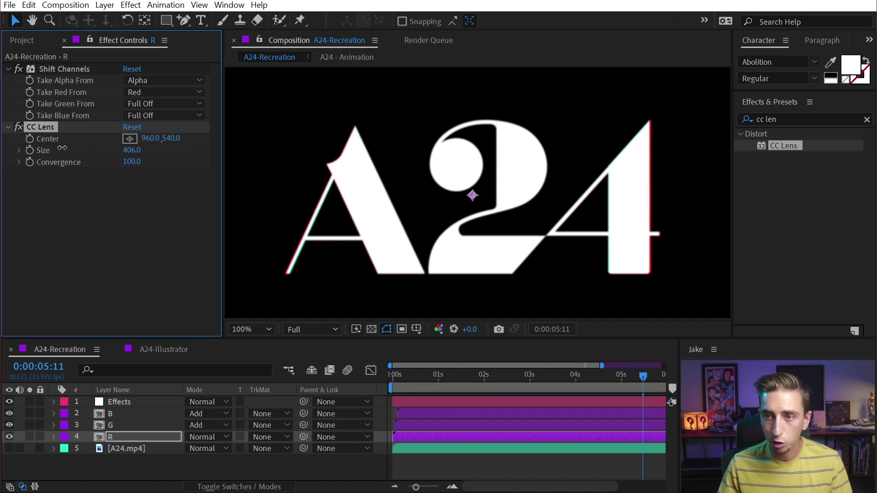
{"action": "left_click_drag", "start_coordinate": [62, 147], "coordinate": [81, 152]}
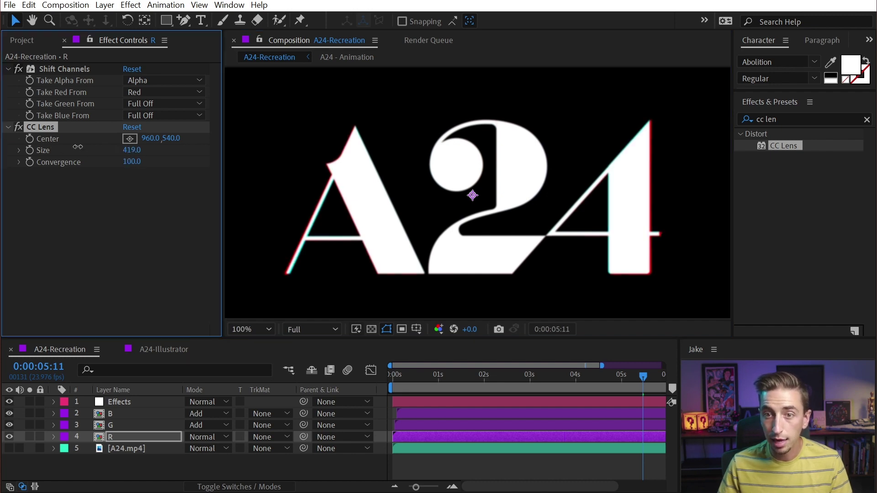
{"action": "left_click_drag", "start_coordinate": [13, 144], "coordinate": [0, 146]}
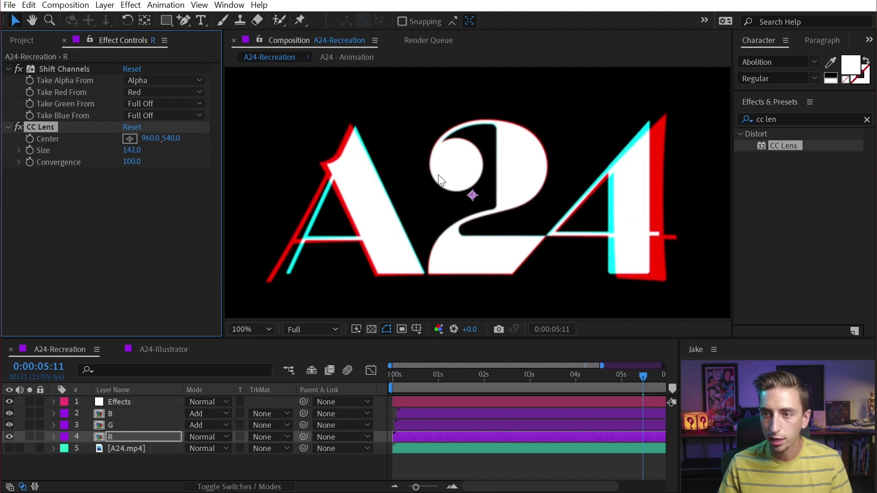
{"action": "scroll", "coordinate": [441, 175], "scroll_direction": "down", "scroll_amount": 2}
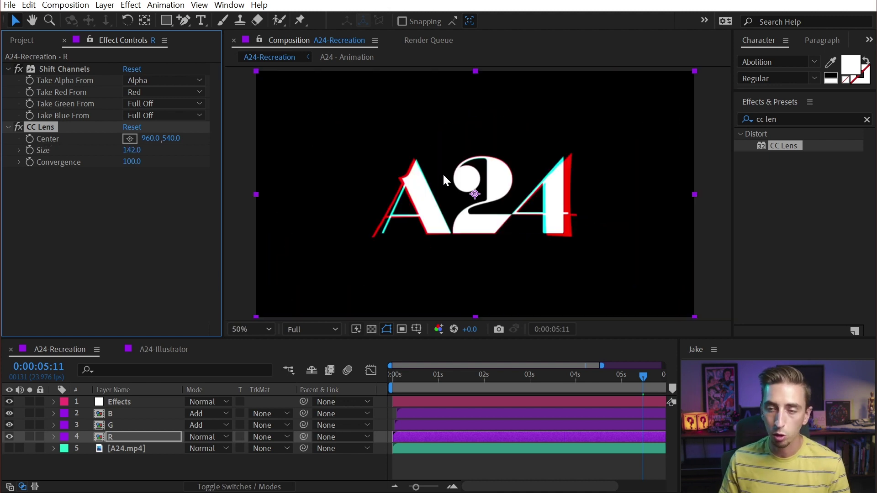
- Set layer R's CC Lens Size to 400 at 0:00:01:14, and check the color separation up to 0:00:05:01
{"action": "left_click_drag", "start_coordinate": [485, 373], "coordinate": [465, 374]}
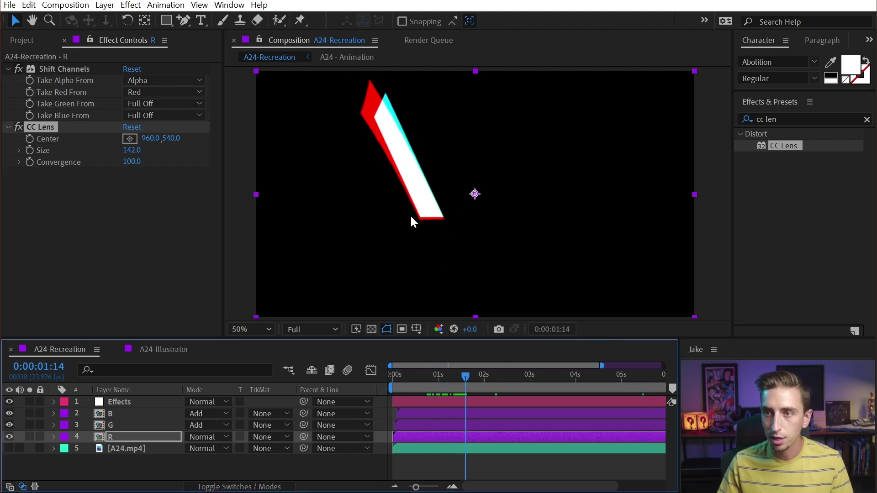
{"action": "left_click_drag", "start_coordinate": [131, 150], "coordinate": [317, 161]}
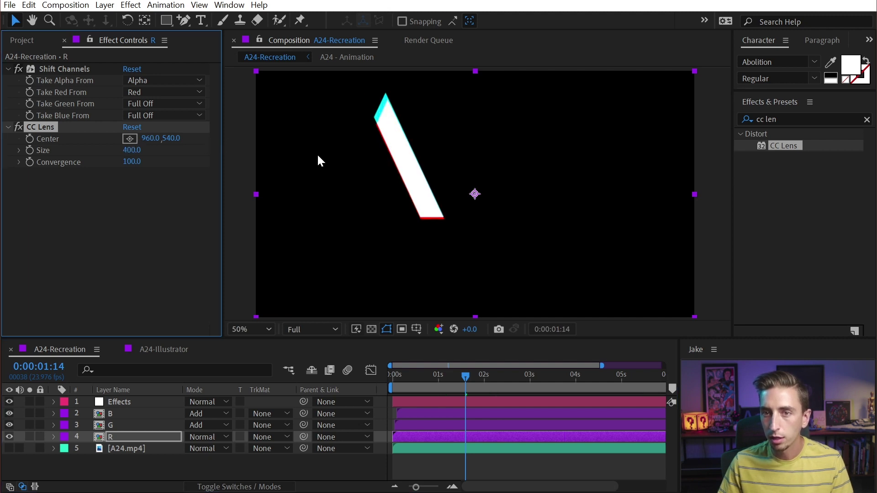
{"action": "left_click_drag", "start_coordinate": [488, 375], "coordinate": [624, 380]}
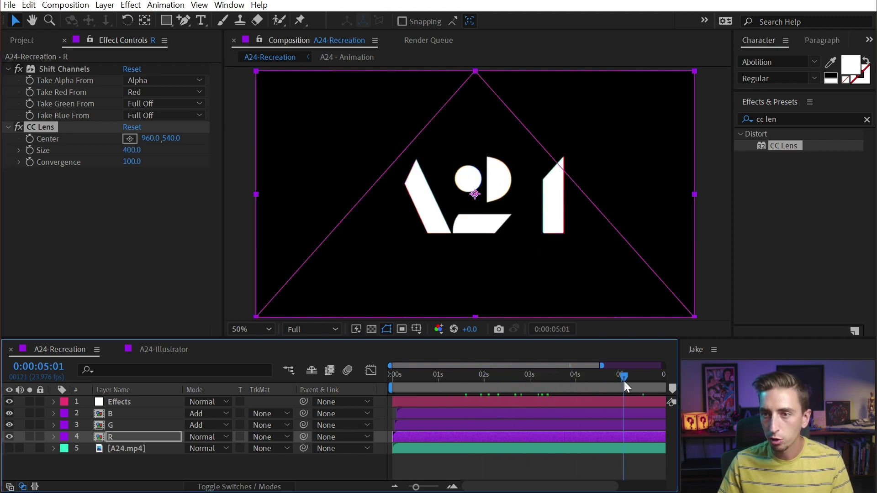
- Examine the color fringes on the recreated A, 2 and 4 up close at 0:00:05:01
{"action": "scroll", "coordinate": [513, 184], "scroll_direction": "up", "scroll_amount": 1}
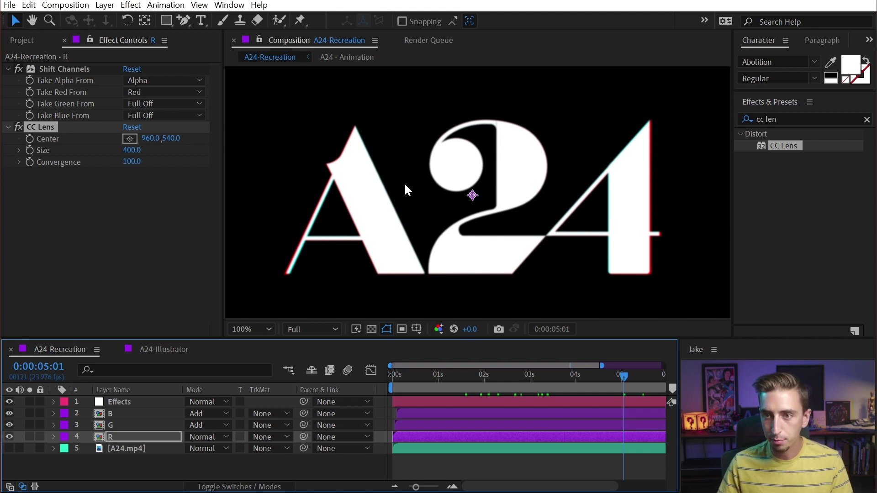
{"action": "left_click", "coordinate": [114, 426]}
{"action": "left_click", "coordinate": [122, 436]}
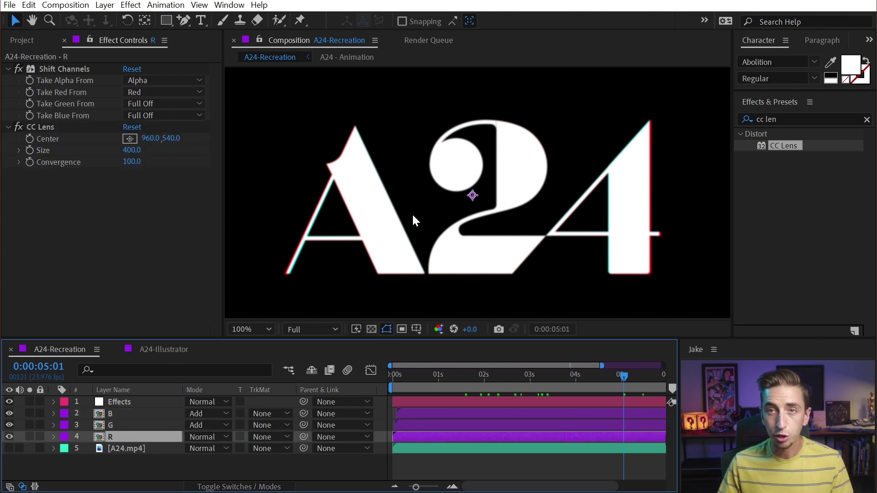
{"action": "scroll", "coordinate": [410, 213], "scroll_direction": "up", "scroll_amount": 1}
{"action": "key", "text": "h"}
{"action": "left_click_drag", "start_coordinate": [414, 221], "coordinate": [596, 175]}
{"action": "key", "text": "v"}
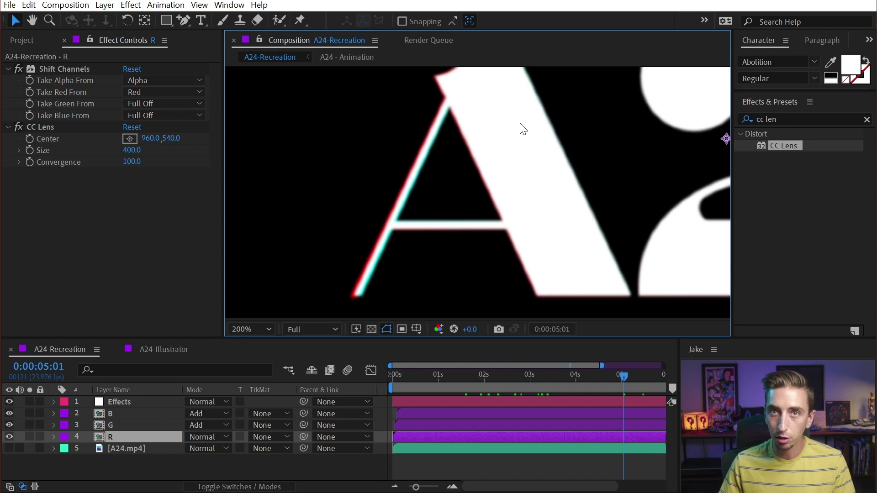
{"action": "key", "text": "h"}
{"action": "mouse_move", "coordinate": [644, 123]}
{"action": "left_mouse_down"}
{"action": "mouse_move", "coordinate": [446, 180]}
{"action": "mouse_move", "coordinate": [412, 222]}
{"action": "mouse_move", "coordinate": [314, 214]}
{"action": "left_mouse_up"}
{"action": "mouse_move", "coordinate": [530, 204]}
{"action": "left_mouse_down"}
{"action": "mouse_move", "coordinate": [489, 174]}
{"action": "mouse_move", "coordinate": [482, 196]}
{"action": "left_mouse_up"}
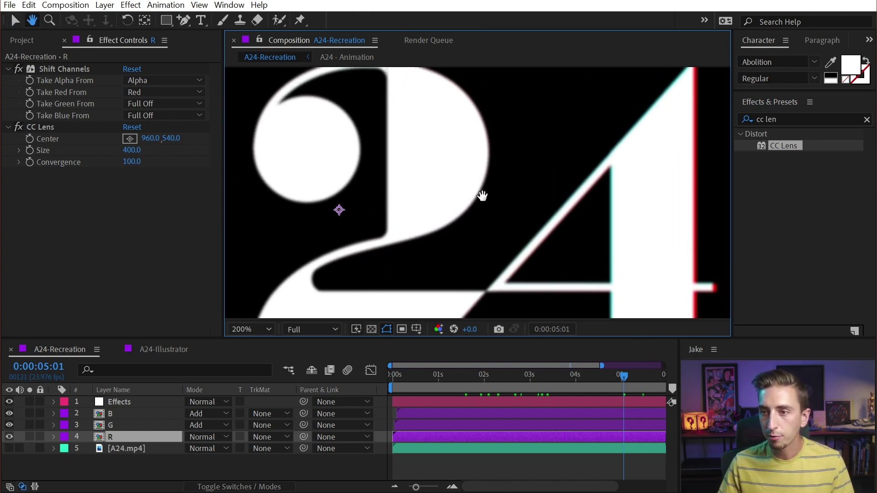
{"action": "left_click_drag", "start_coordinate": [422, 167], "coordinate": [535, 201]}
{"action": "left_click_drag", "start_coordinate": [289, 138], "coordinate": [404, 156]}
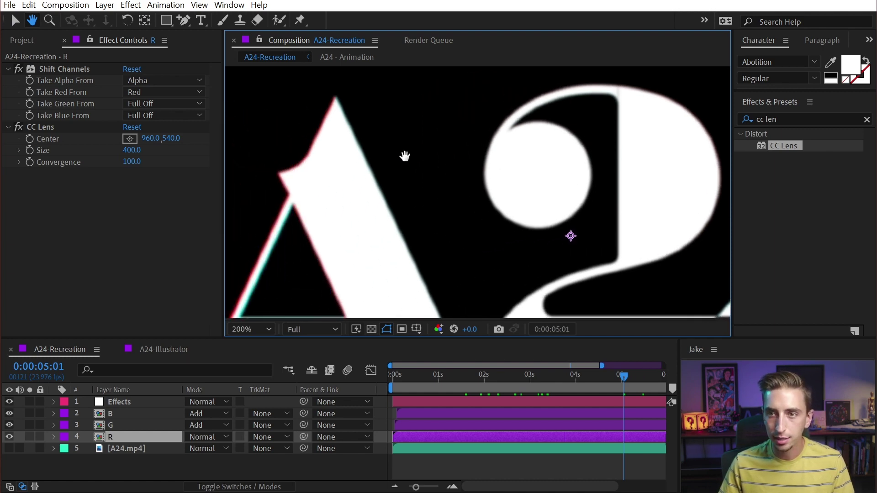
{"action": "key", "text": "v"}
{"action": "key", "text": "slash"}
- Solo the A24.mp4 reference layer and examine its color fringes and edge softness around the A, 2 and 4
{"action": "left_click", "coordinate": [10, 448]}
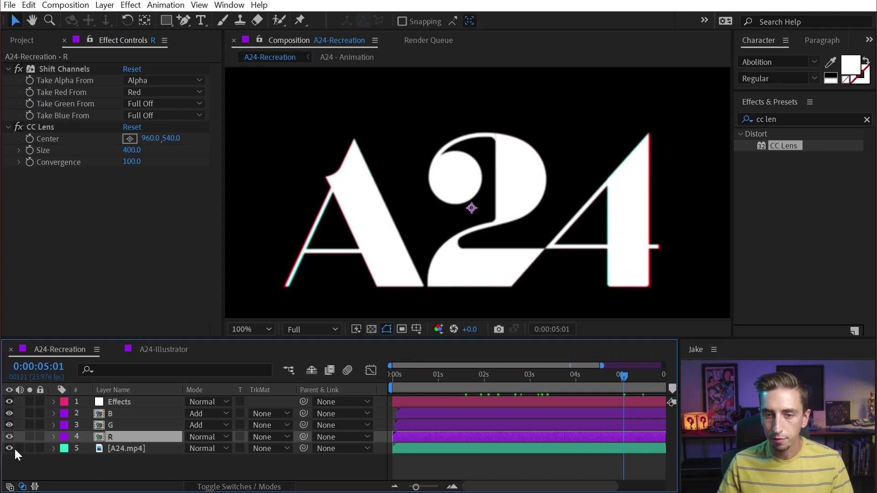
{"action": "left_click", "coordinate": [30, 448]}
{"action": "key", "text": "period"}
{"action": "key", "text": "h"}
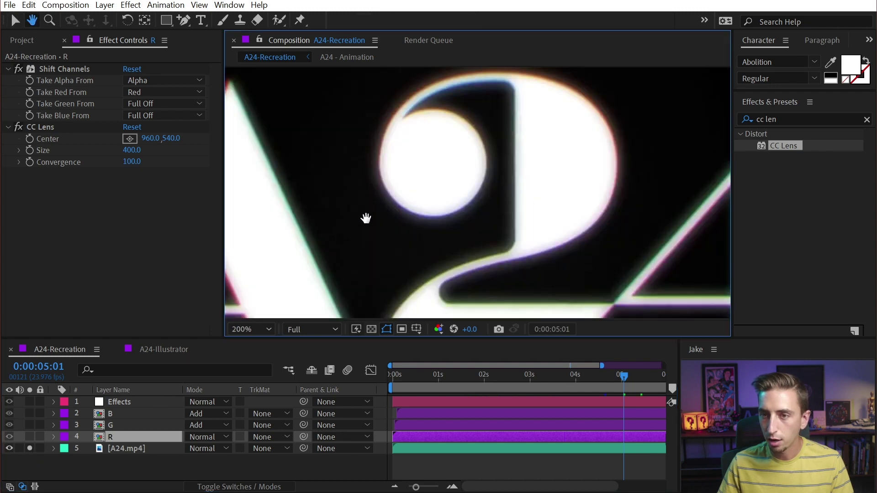
{"action": "left_click_drag", "start_coordinate": [366, 217], "coordinate": [454, 209]}
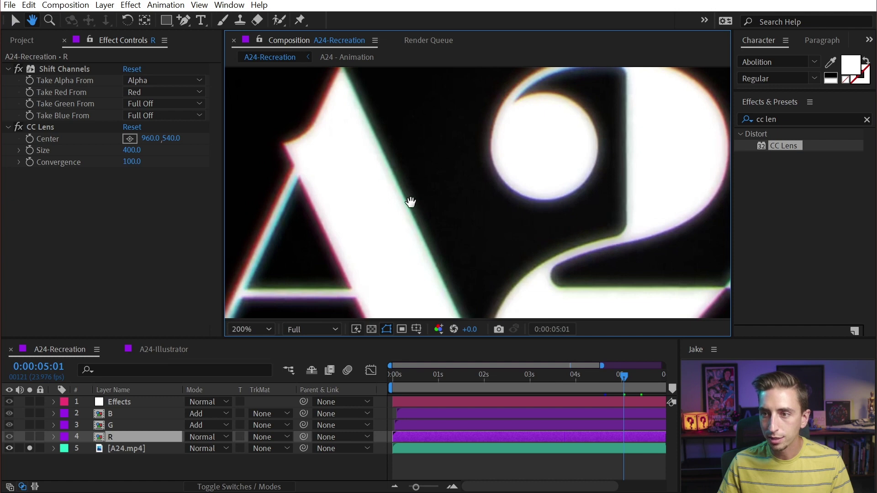
{"action": "left_click_drag", "start_coordinate": [669, 290], "coordinate": [499, 241]}
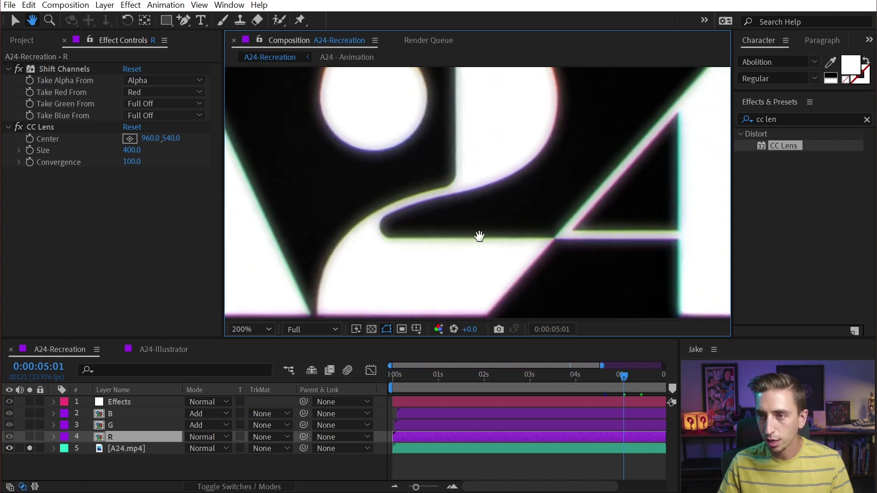
{"action": "left_click_drag", "start_coordinate": [486, 145], "coordinate": [425, 200]}
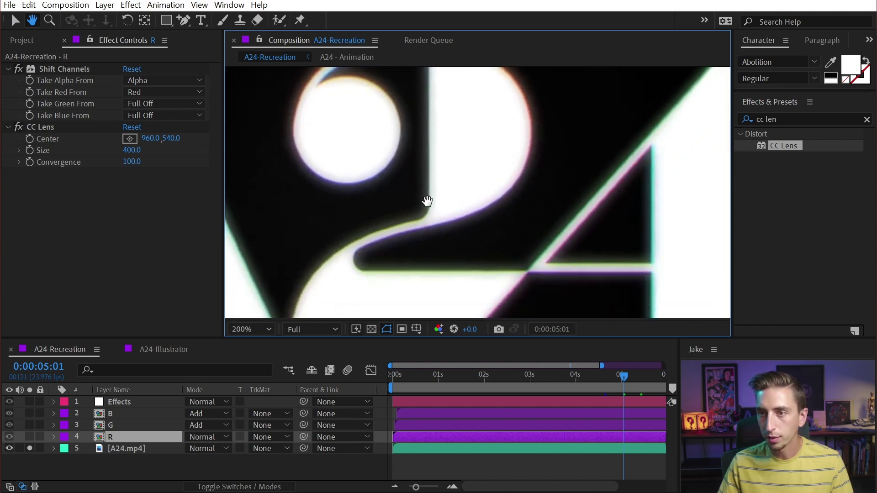
{"action": "left_click_drag", "start_coordinate": [541, 176], "coordinate": [420, 183]}
{"action": "key", "text": "v"}
- Take a snapshot of the reference frame and compare it with the recreation while A24.mp4 is hidden
{"action": "left_click", "coordinate": [498, 329]}
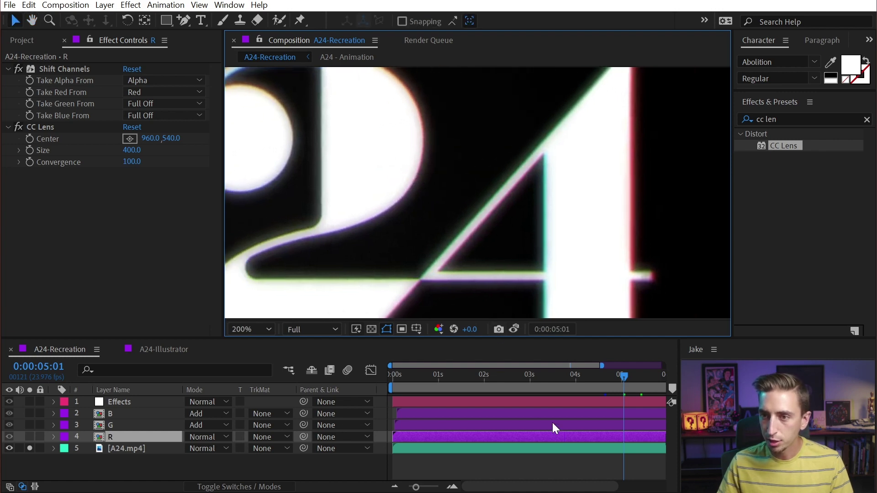
{"action": "left_click", "coordinate": [29, 444]}
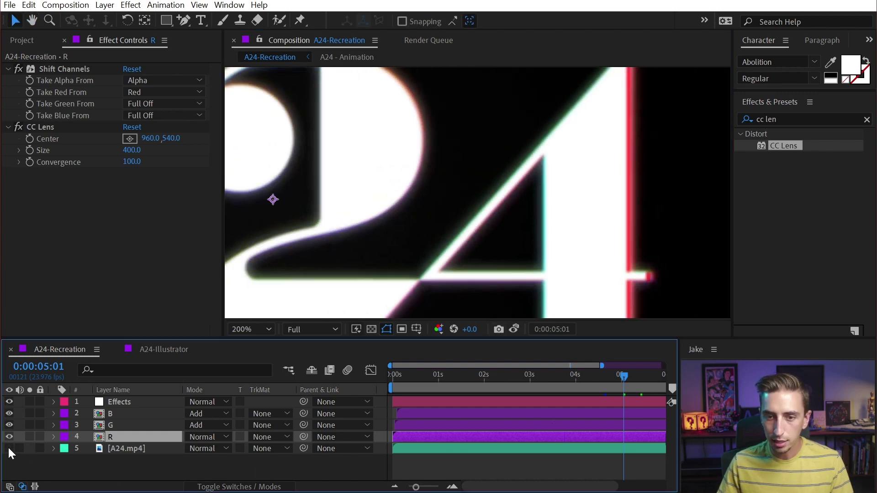
{"action": "left_click", "coordinate": [8, 448]}
{"action": "left_click", "coordinate": [513, 331]}
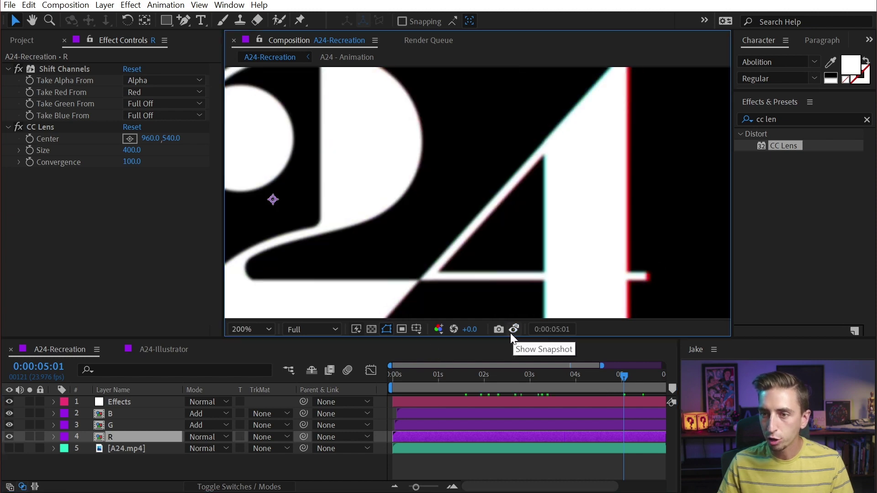
{"action": "left_click", "coordinate": [513, 331]}
{"action": "left_click", "coordinate": [514, 334]}
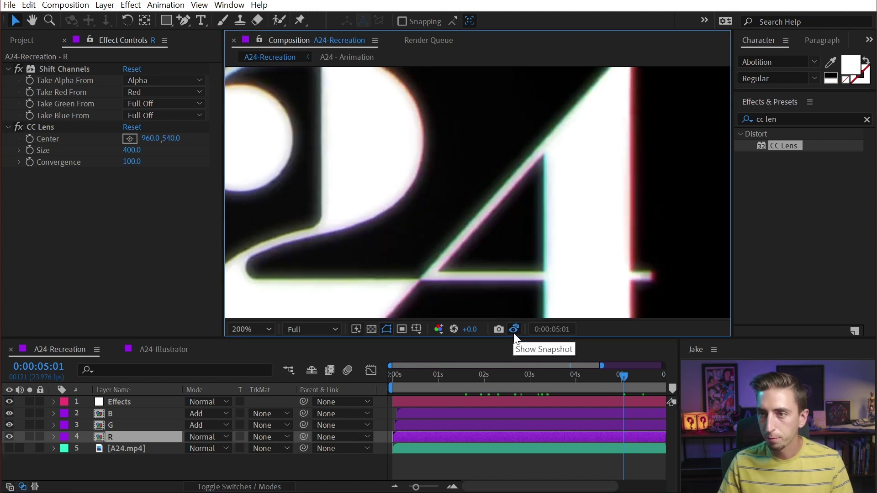
{"action": "left_click", "coordinate": [513, 335]}
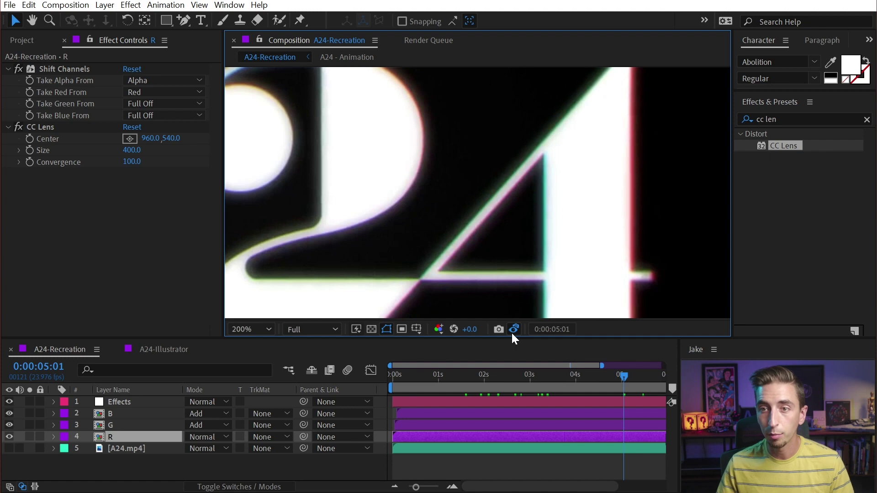
{"action": "left_click", "coordinate": [512, 332]}
{"action": "left_click", "coordinate": [511, 333]}
- Apply Fast Box Blur to layer R with a Blur Radius of 2.9 and compare the letter edges with the reference snapshot
{"action": "left_click", "coordinate": [161, 402]}
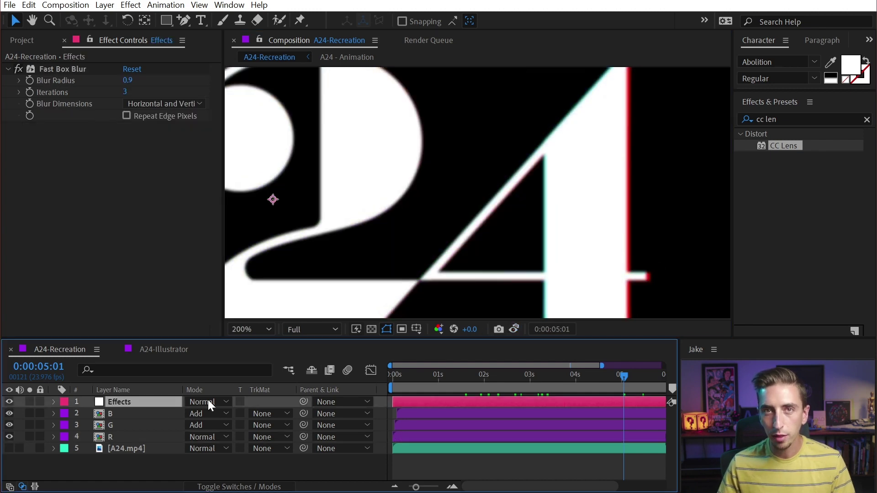
{"action": "left_click", "coordinate": [122, 437]}
{"action": "triple_click", "coordinate": [788, 118]}
{"action": "type", "text": "fast"}
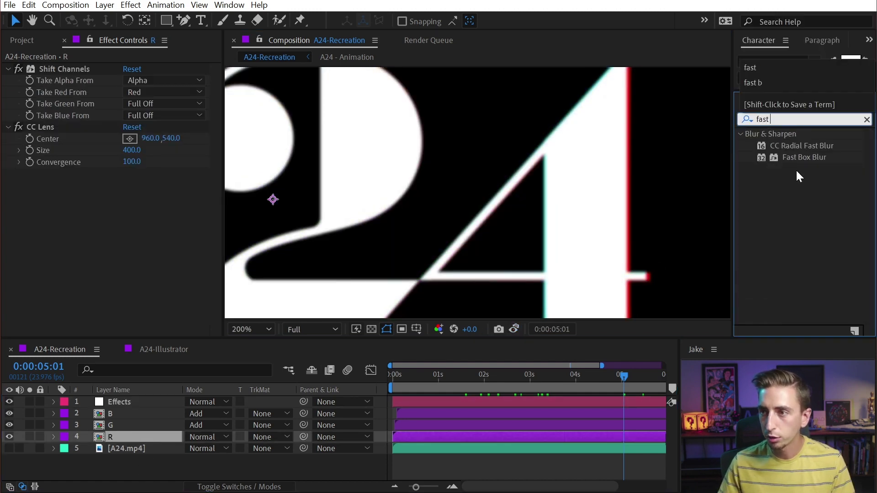
{"action": "left_click_drag", "start_coordinate": [799, 157], "coordinate": [163, 438]}
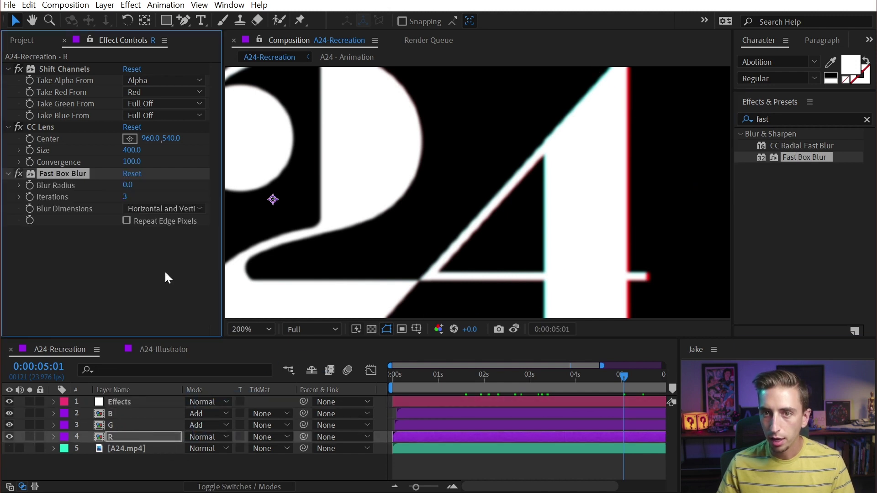
{"action": "left_click_drag", "start_coordinate": [172, 183], "coordinate": [129, 180]}
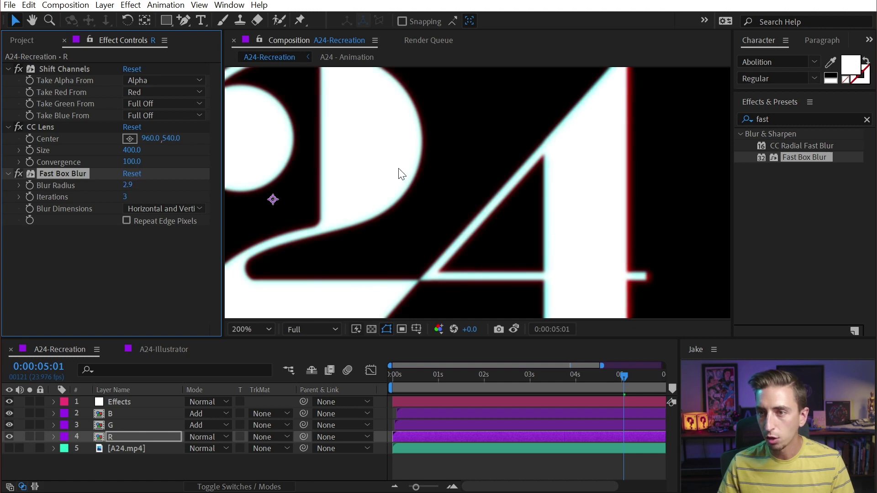
{"action": "key", "text": "space"}
{"action": "left_click_drag", "start_coordinate": [368, 174], "coordinate": [652, 185]}
{"action": "left_click_drag", "start_coordinate": [473, 164], "coordinate": [519, 122]}
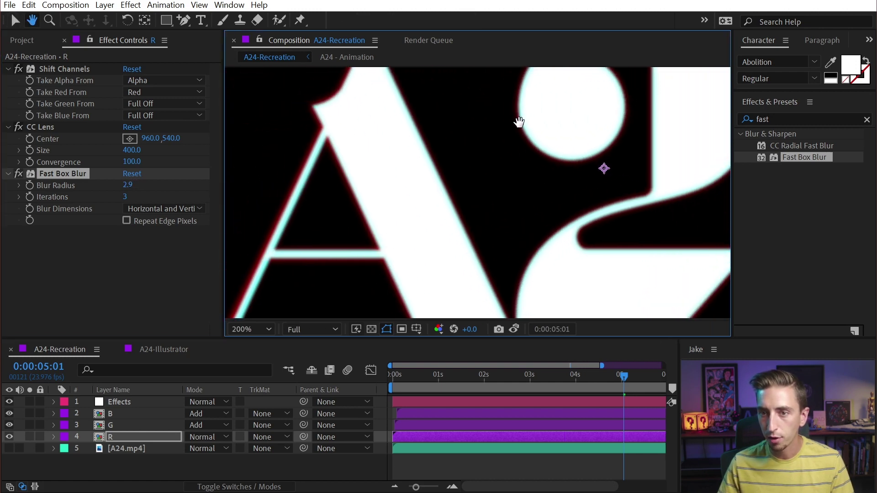
{"action": "left_click", "coordinate": [514, 329]}
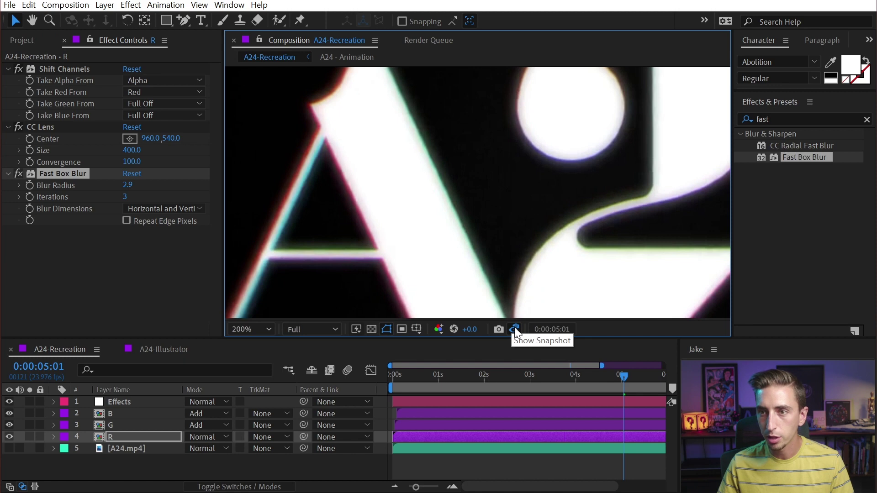
- Copy the Fast Box Blur from layer R to layers G and B, using a Blur Radius of 0.4 there
{"action": "key", "text": "e"}
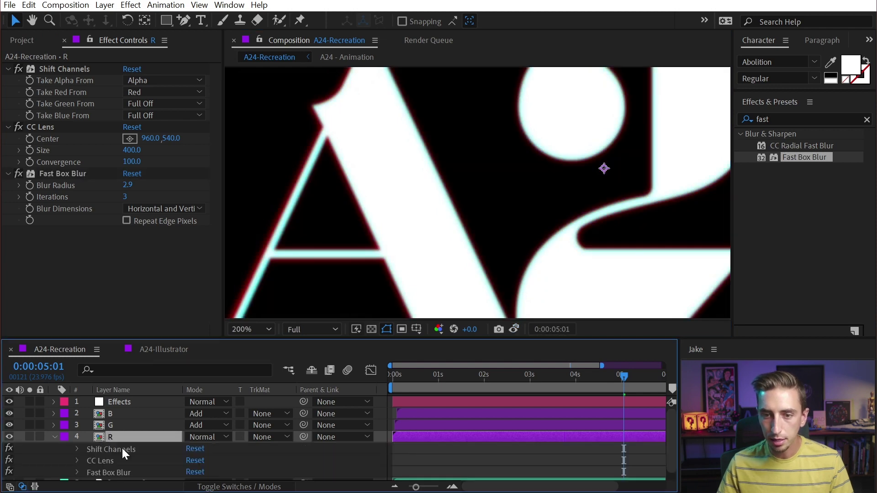
{"action": "left_click", "coordinate": [129, 469]}
{"action": "key", "text": "ctrl+c"}
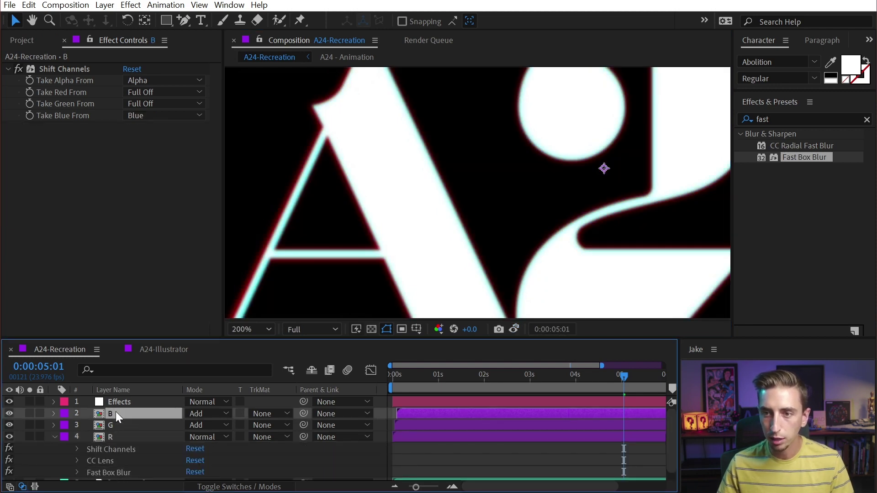
{"action": "left_click", "coordinate": [121, 420]}
{"action": "key", "text": "ctrl+v"}
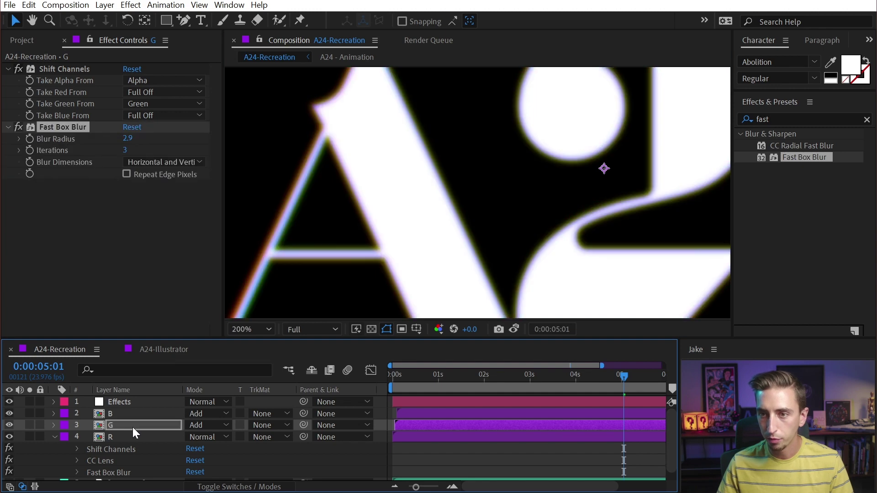
{"action": "left_click_drag", "start_coordinate": [128, 139], "coordinate": [82, 135]}
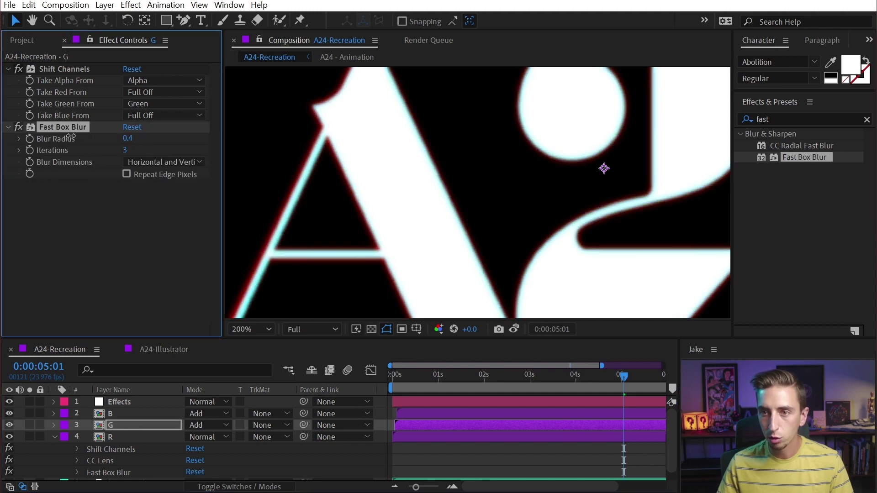
{"action": "left_click", "coordinate": [141, 416]}
{"action": "key", "text": "ctrl+v"}
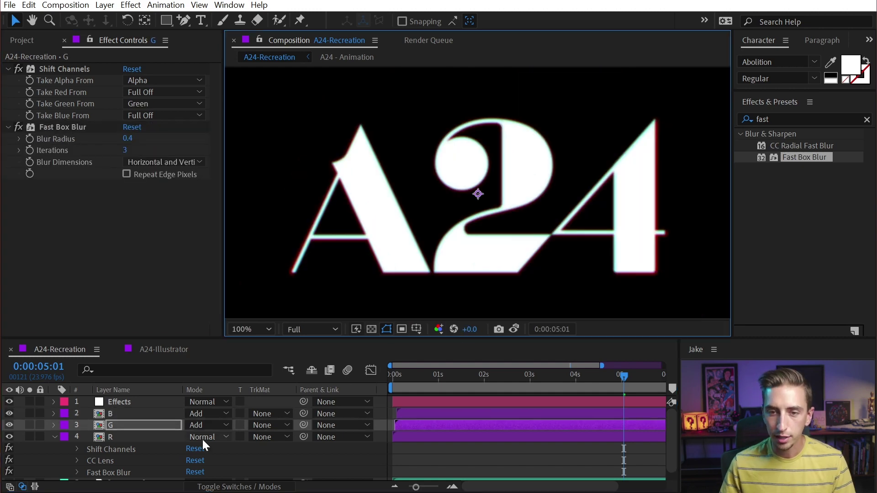
- Compare the soft glow around the logo with the reference snapshot
{"action": "left_click", "coordinate": [131, 400]}
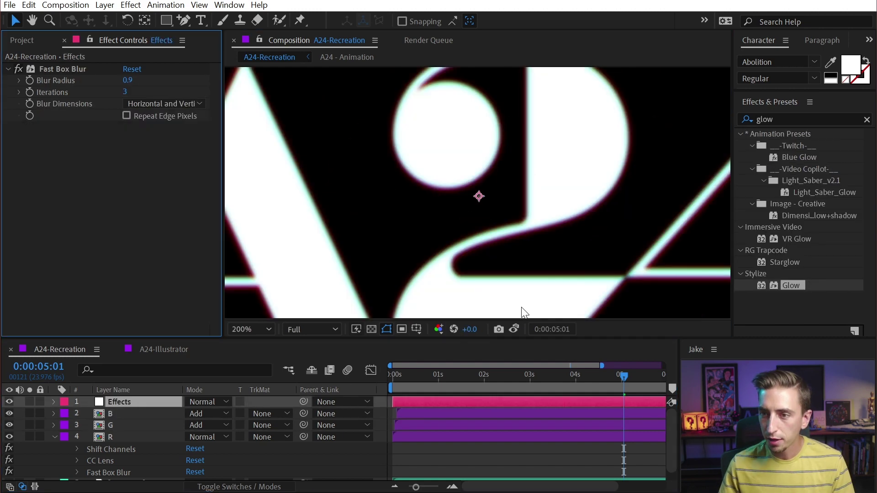
{"action": "left_click", "coordinate": [515, 329]}
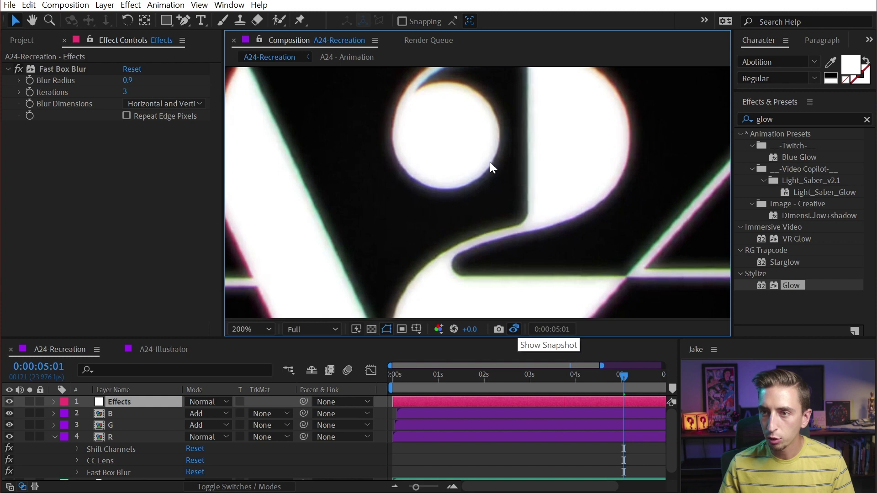
{"action": "scroll", "coordinate": [520, 173], "scroll_direction": "down", "scroll_amount": 2}
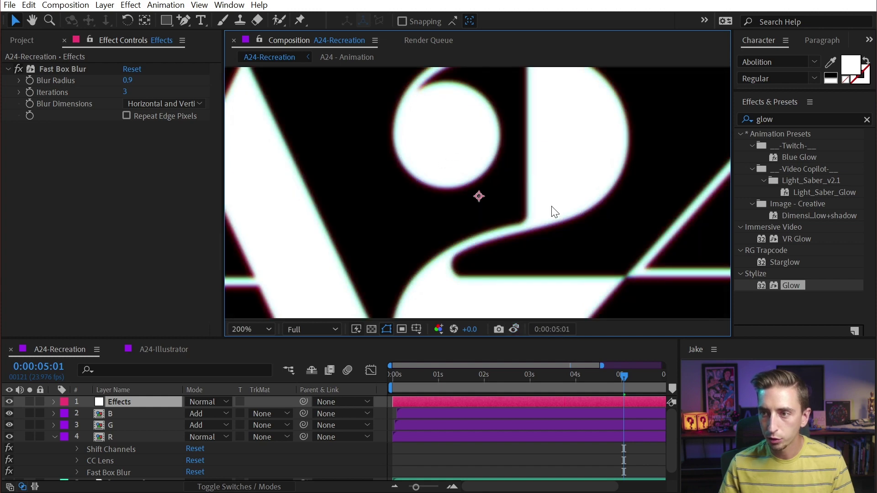
- Duplicate layer B, remove all effects from the copy, and check the copy in isolation
{"action": "left_click", "coordinate": [123, 414]}
{"action": "key", "text": "ctrl+d"}
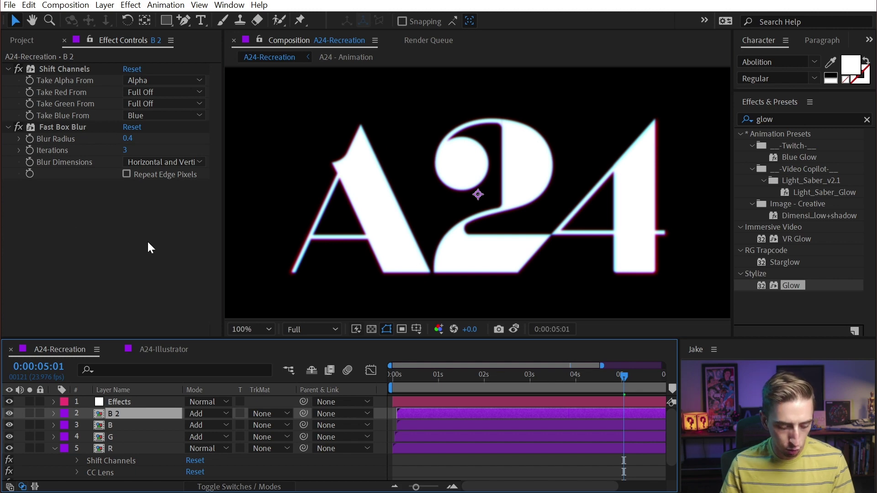
{"action": "key", "text": "ctrl+shift+e"}
{"action": "left_click", "coordinate": [30, 413]}
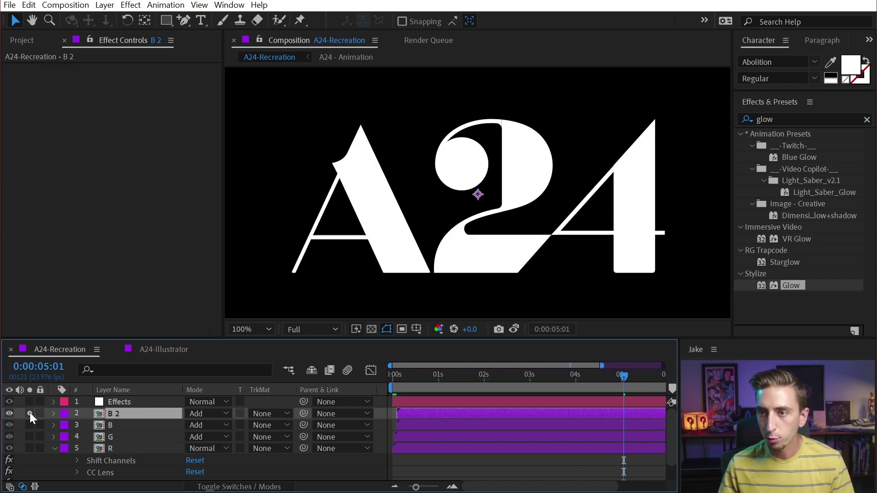
{"action": "left_click", "coordinate": [30, 413]}
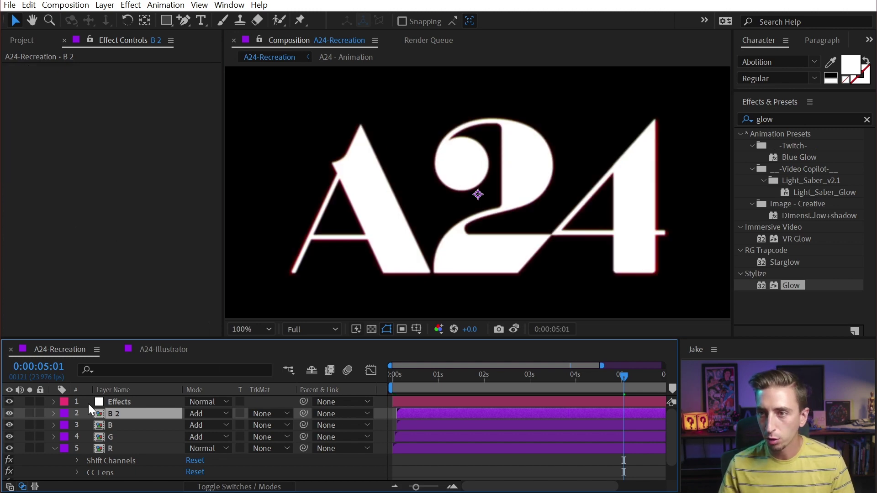
- Apply Fast Box Blur to layer B 2 with a Blur Radius of 16 to form a glow around the logo
{"action": "double_click", "coordinate": [815, 116]}
{"action": "type", "text": "fast b"}
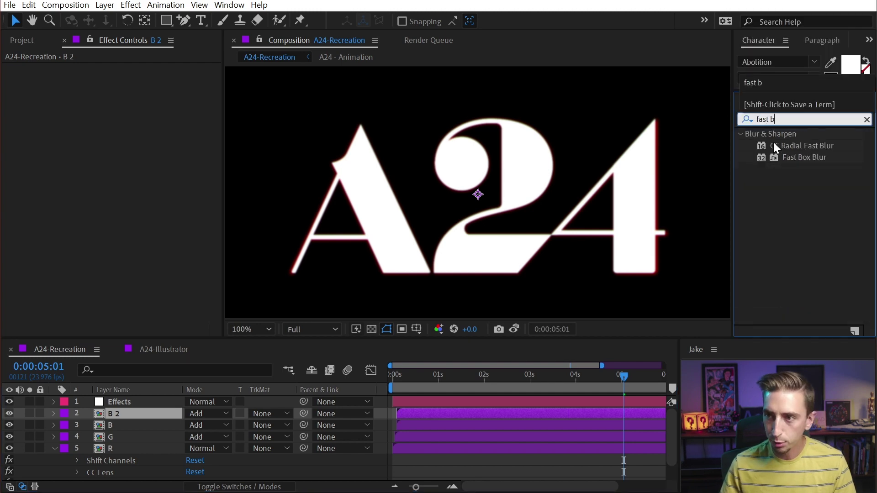
{"action": "left_click_drag", "start_coordinate": [797, 157], "coordinate": [158, 416]}
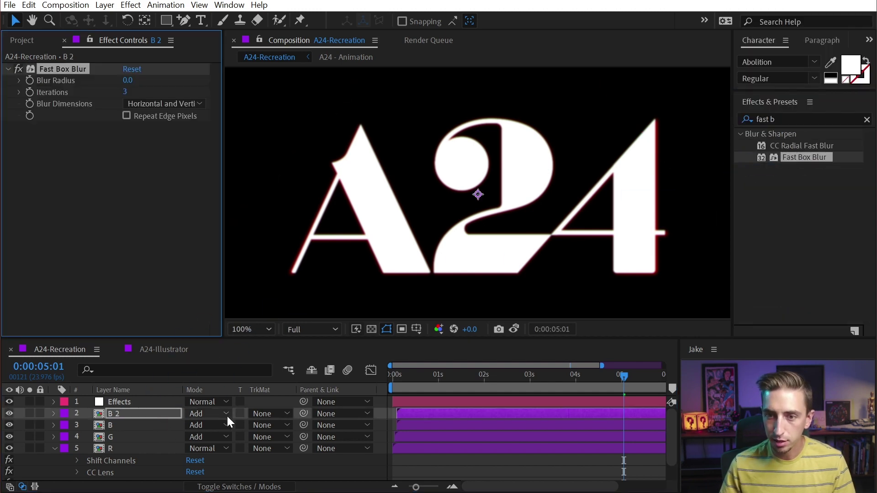
{"action": "left_click_drag", "start_coordinate": [133, 81], "coordinate": [139, 81]}
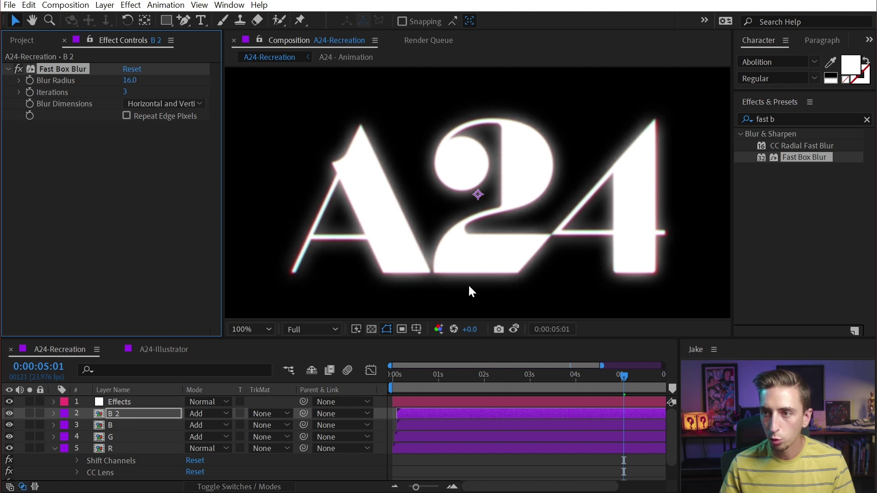
- Compare the logo's blurred glow with the reference snapshot
{"action": "left_click", "coordinate": [515, 330]}
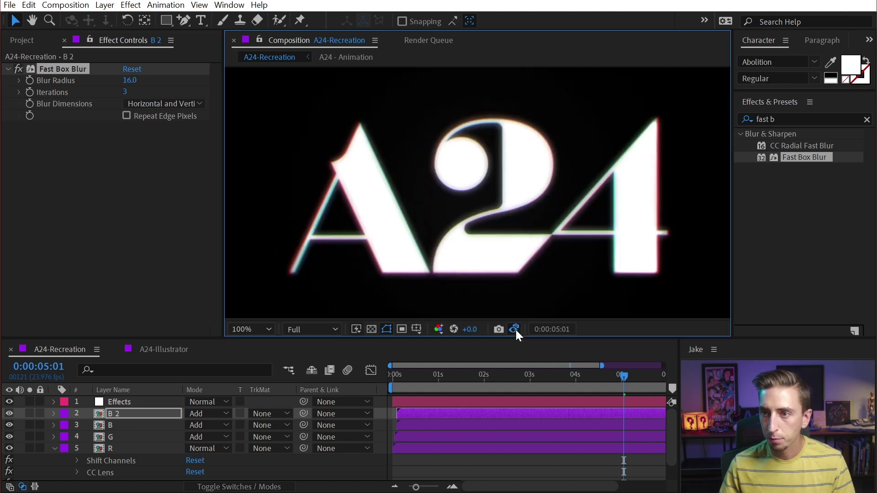
{"action": "left_click", "coordinate": [516, 330]}
{"action": "left_click", "coordinate": [515, 329]}
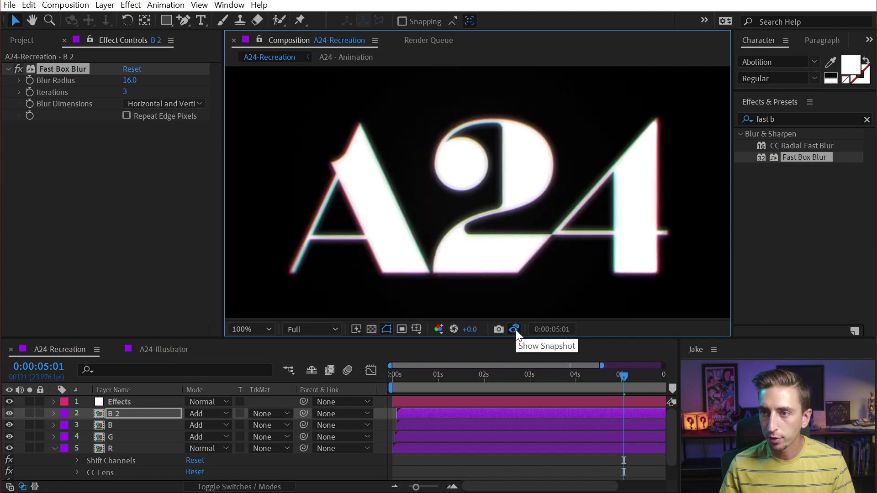
- Move layer B 2 beneath layer R and set layer R's blending mode to Add
{"action": "left_click_drag", "start_coordinate": [146, 414], "coordinate": [147, 458]}
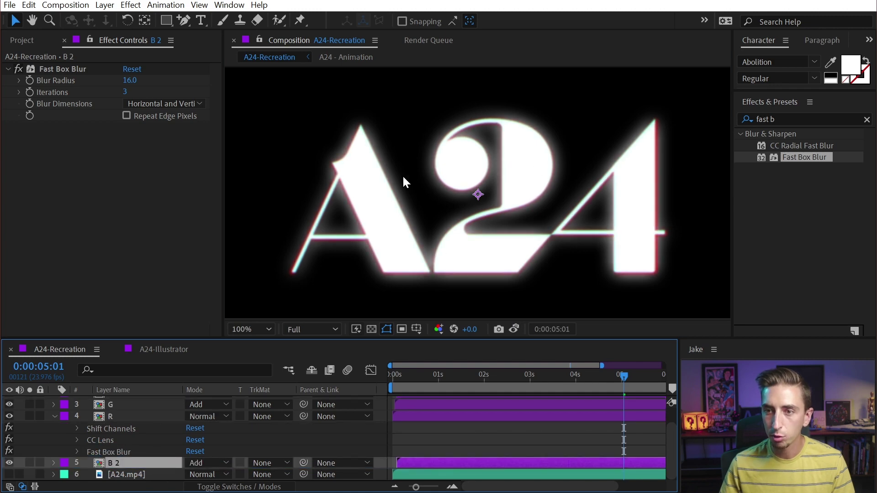
{"action": "key", "text": "period"}
{"action": "key", "text": "h"}
{"action": "left_click_drag", "start_coordinate": [358, 221], "coordinate": [495, 208]}
{"action": "key", "text": "v"}
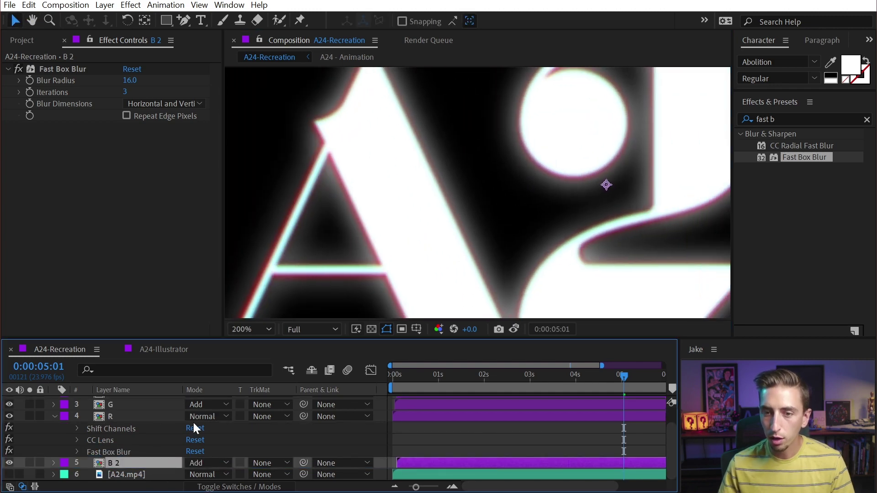
{"action": "left_click", "coordinate": [209, 418]}
{"action": "left_click", "coordinate": [249, 492]}
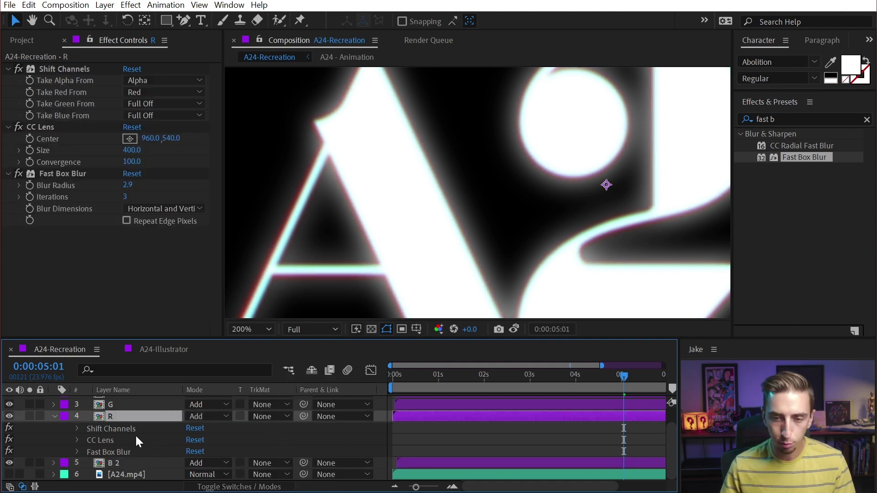
- Create a black 1920 x 1080 px solid named BG and lock it directly beneath layer B 2
{"action": "left_click", "coordinate": [371, 328]}
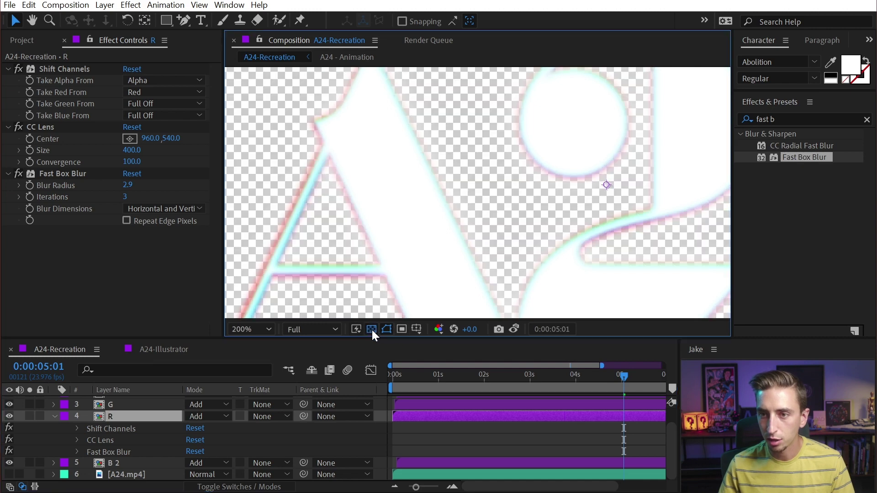
{"action": "left_click", "coordinate": [371, 328]}
{"action": "left_click", "coordinate": [104, 5]}
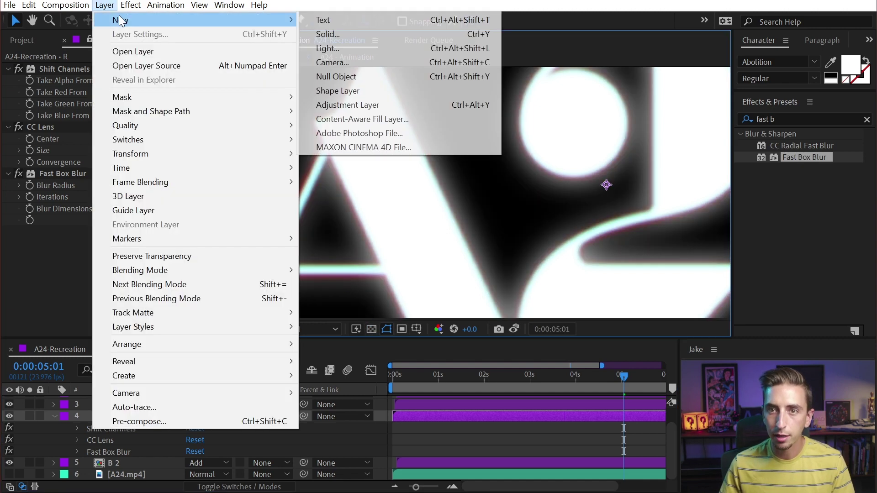
{"action": "mouse_move", "coordinate": [281, 20]}
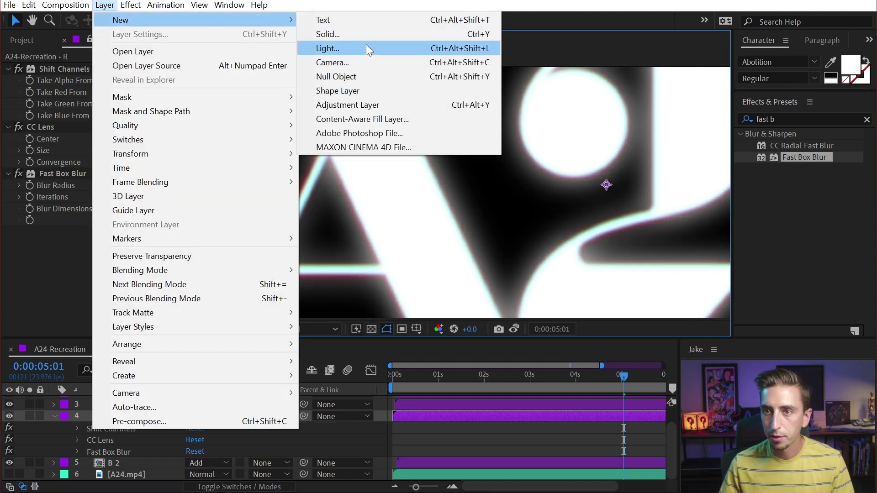
{"action": "left_click", "coordinate": [338, 34]}
{"action": "left_click", "coordinate": [342, 394]}
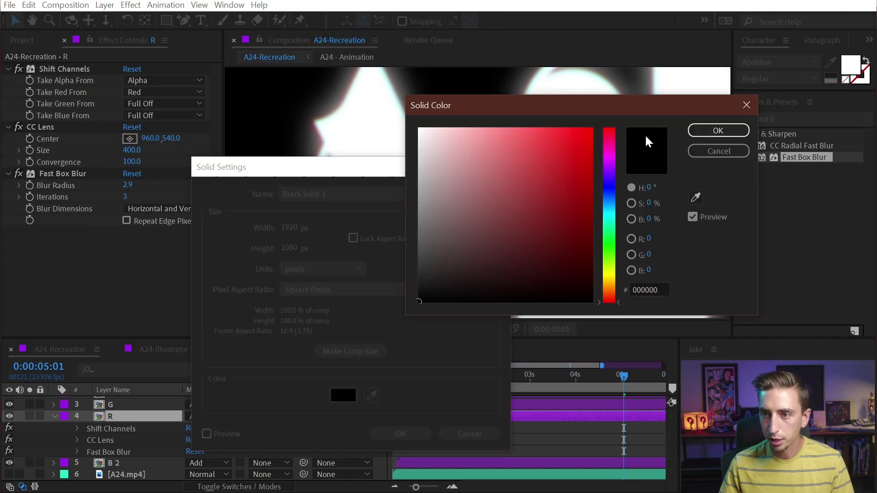
{"action": "left_click", "coordinate": [719, 131]}
{"action": "left_click", "coordinate": [361, 192]}
{"action": "type", "text": "BG"}
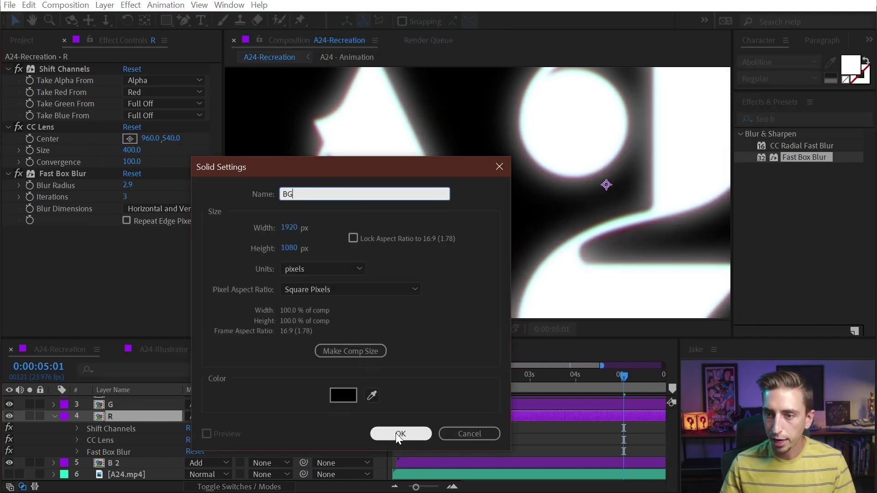
{"action": "left_click", "coordinate": [397, 434]}
{"action": "left_click_drag", "start_coordinate": [105, 418], "coordinate": [47, 463]}
{"action": "left_click", "coordinate": [40, 463]}
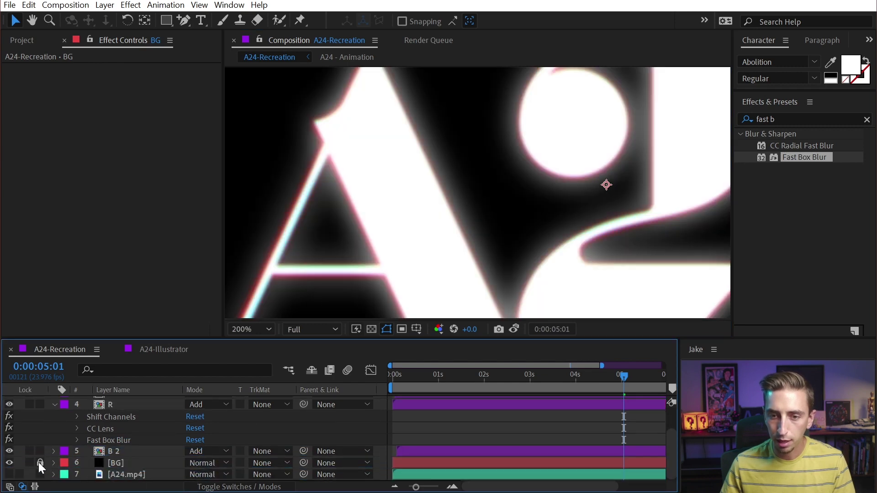
- Rename layer B 2 as Halo
{"action": "left_click", "coordinate": [116, 440]}
{"action": "left_click", "coordinate": [119, 452]}
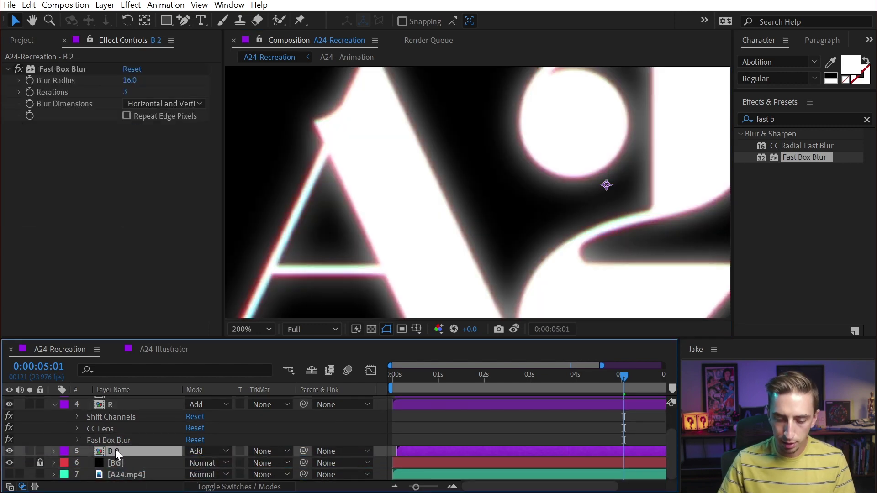
{"action": "key", "text": "Return"}
{"action": "type", "text": "Halo"}
{"action": "key", "text": "Return"}
{"action": "key", "text": "comma"}
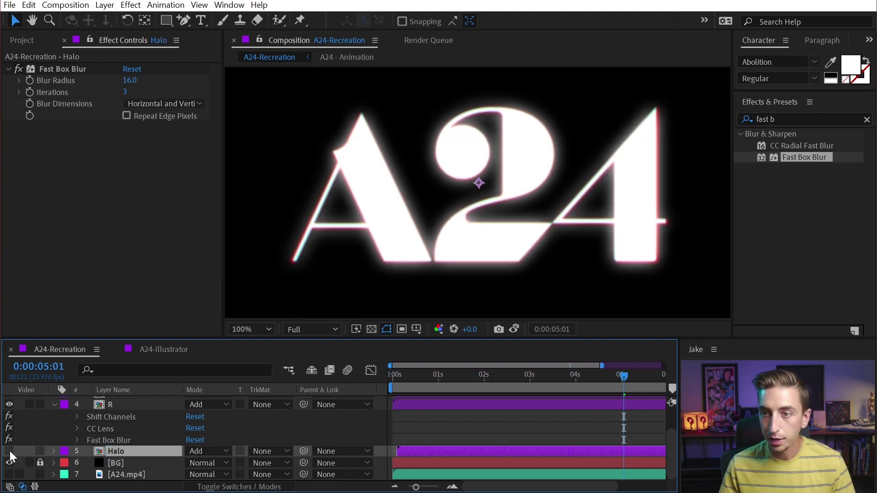
- Compare the Halo glow with the reference snapshot and set its Fast Box Blur radius to 14.3
{"action": "left_click", "coordinate": [9, 451]}
{"action": "left_click", "coordinate": [9, 451]}
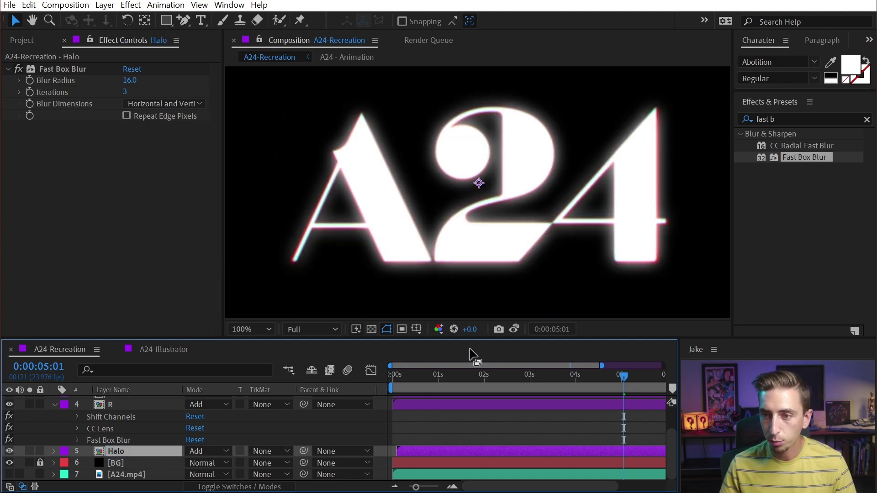
{"action": "left_click", "coordinate": [513, 329]}
{"action": "left_click_drag", "start_coordinate": [514, 329], "coordinate": [513, 329]}
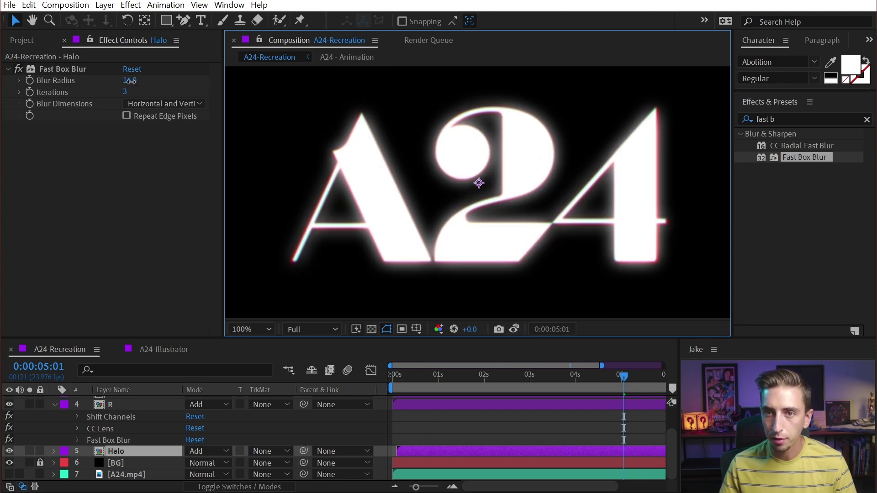
{"action": "left_click_drag", "start_coordinate": [130, 80], "coordinate": [120, 81]}
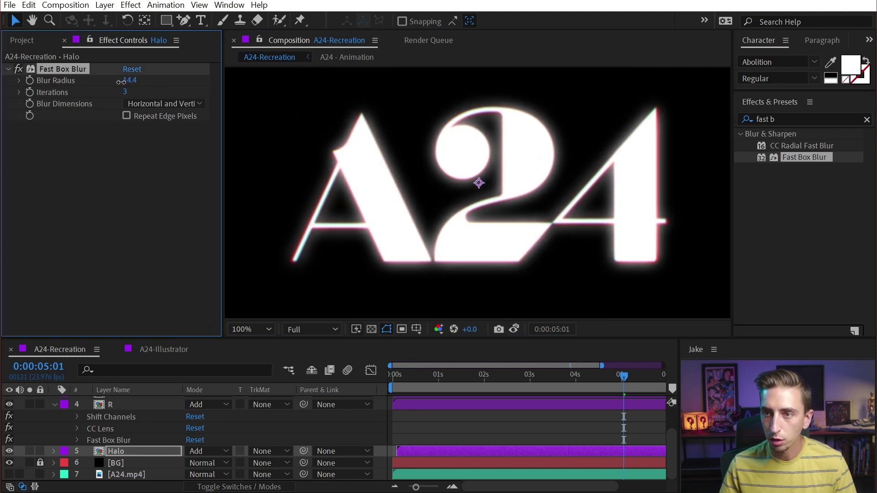
- Lower the Halo layer's opacity to 36%, checking the glow against the reference snapshot
{"action": "key", "text": "t"}
{"action": "left_click", "coordinate": [212, 451]}
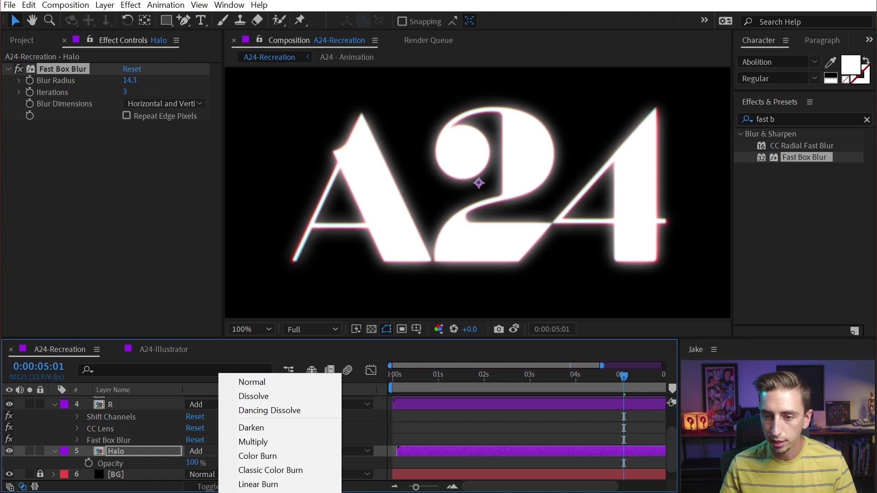
{"action": "left_click", "coordinate": [154, 453]}
{"action": "left_click", "coordinate": [154, 453]}
{"action": "key", "text": "t"}
{"action": "key", "text": "t"}
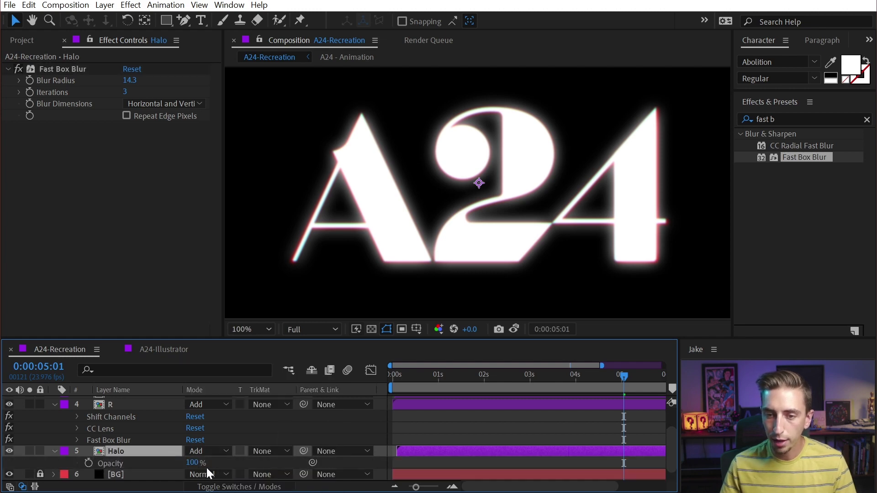
{"action": "left_click_drag", "start_coordinate": [192, 463], "coordinate": [168, 464]}
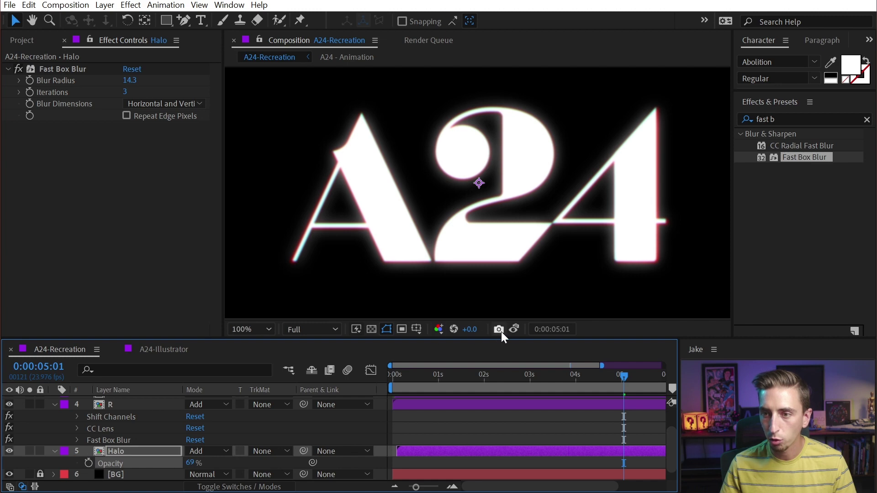
{"action": "left_click", "coordinate": [514, 329]}
{"action": "left_click_drag", "start_coordinate": [192, 464], "coordinate": [171, 463]}
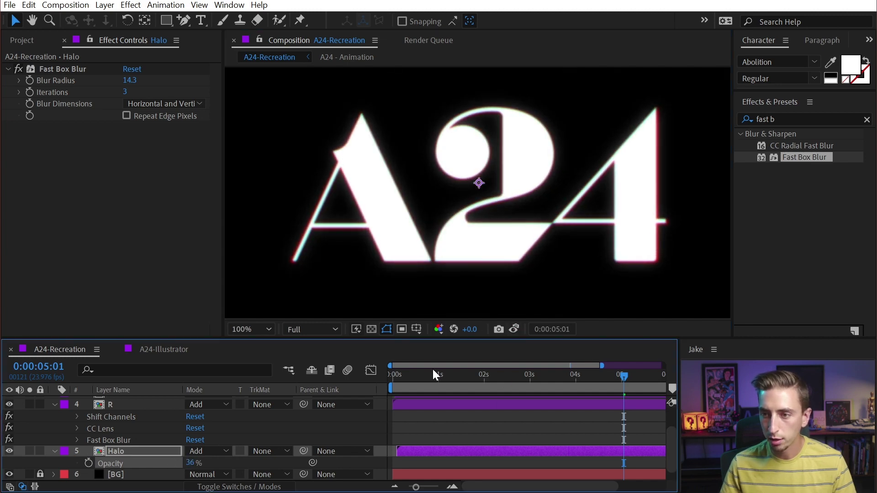
{"action": "left_click", "coordinate": [513, 329]}
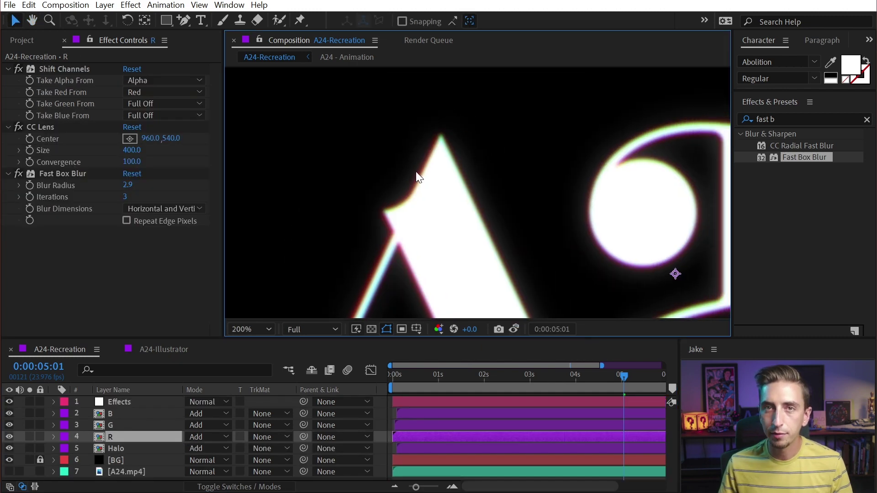
- Stretch layer R horizontally to about 101% of its width to widen the red fringe
{"action": "left_click_drag", "start_coordinate": [517, 325], "coordinate": [473, 171]}
{"action": "scroll", "coordinate": [476, 172], "scroll_direction": "down", "scroll_amount": 1}
{"action": "key", "text": "space"}
{"action": "left_click_drag", "start_coordinate": [559, 199], "coordinate": [449, 178]}
{"action": "scroll", "coordinate": [486, 187], "scroll_direction": "down", "scroll_amount": 1}
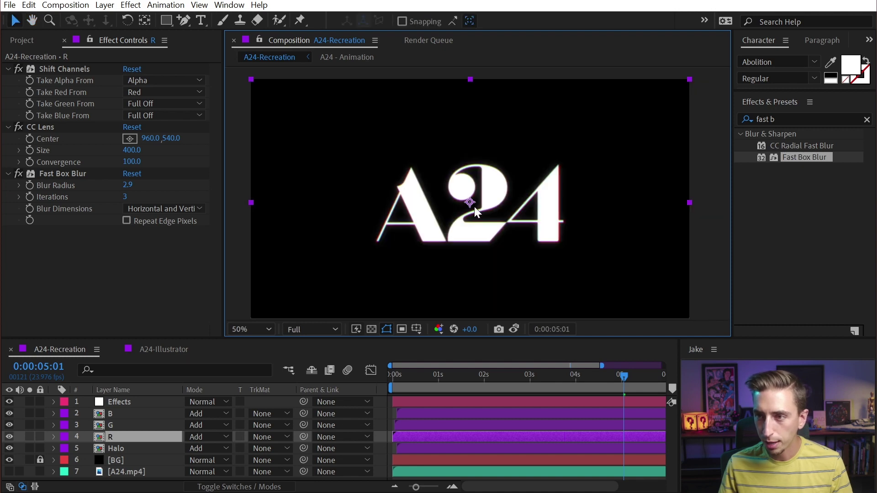
{"action": "mouse_move", "coordinate": [689, 203]}
{"action": "left_mouse_down"}
{"action": "mouse_move", "coordinate": [713, 201]}
{"action": "mouse_move", "coordinate": [689, 201]}
{"action": "left_mouse_up"}
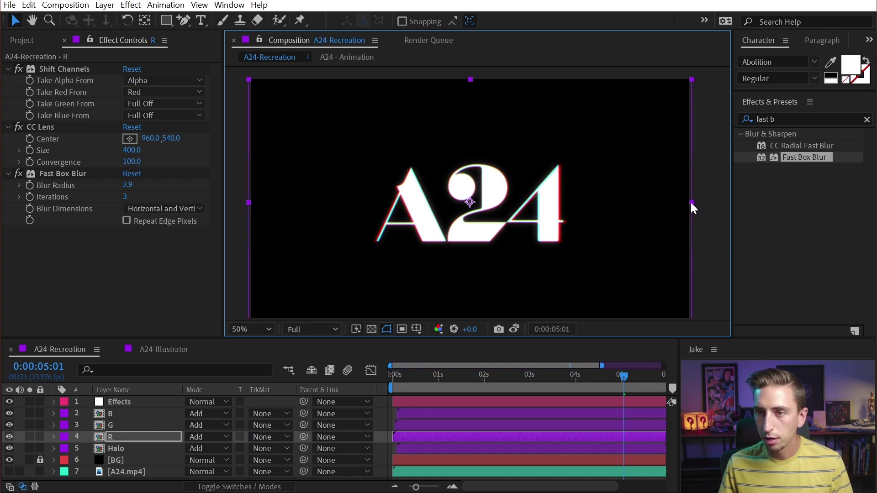
- Examine the colour fringes around the top of the first A up close against the reference snapshot
{"action": "key", "text": "period"}
{"action": "key", "text": "period"}
{"action": "key", "text": "period"}
{"action": "key", "text": "period"}
{"action": "key", "text": "h"}
{"action": "left_click_drag", "start_coordinate": [274, 151], "coordinate": [547, 202]}
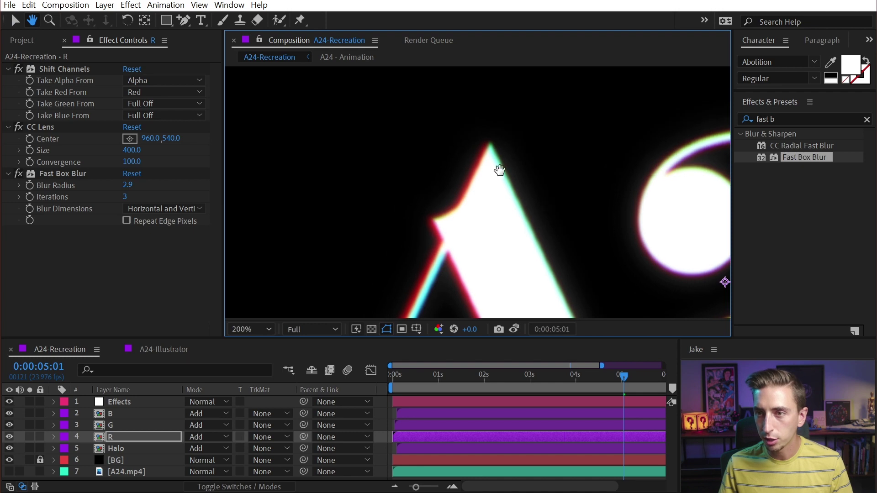
{"action": "left_click_drag", "start_coordinate": [498, 164], "coordinate": [484, 171]}
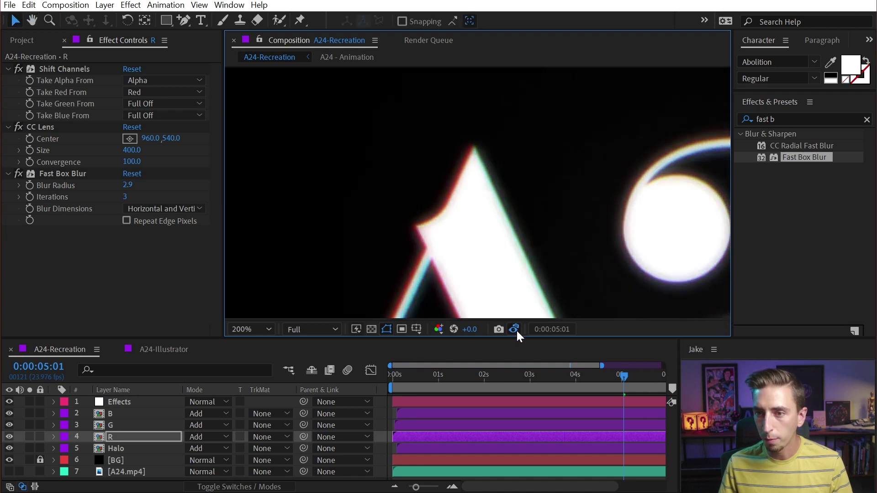
- Set layer R's horizontal scale to 100.5% and compare the fringes with the reference snapshot
{"action": "scroll", "coordinate": [513, 237], "scroll_direction": "down", "scroll_amount": 2}
{"action": "left_click_drag", "start_coordinate": [535, 205], "coordinate": [460, 203]}
{"action": "key", "text": "v"}
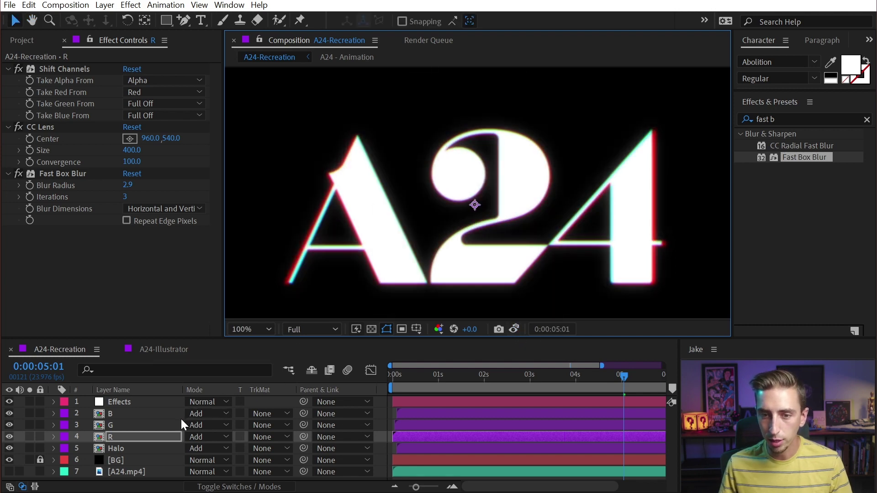
{"action": "key", "text": "s"}
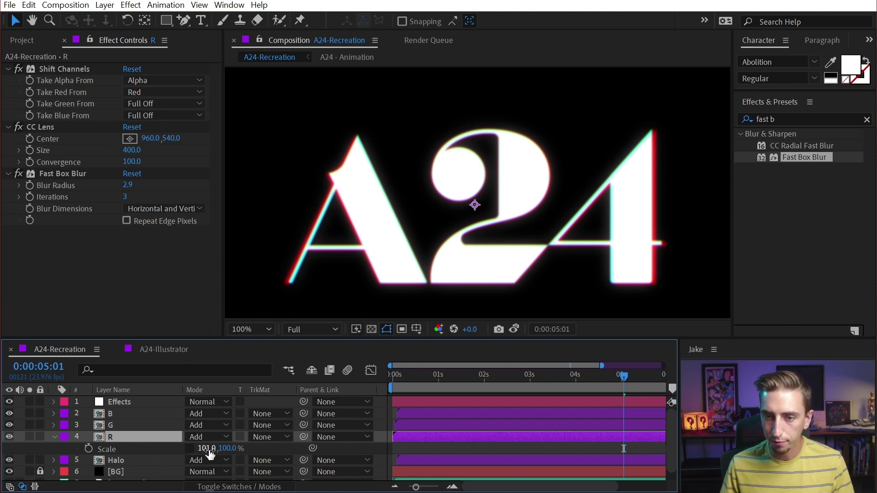
{"action": "left_click_drag", "start_coordinate": [210, 449], "coordinate": [199, 447]}
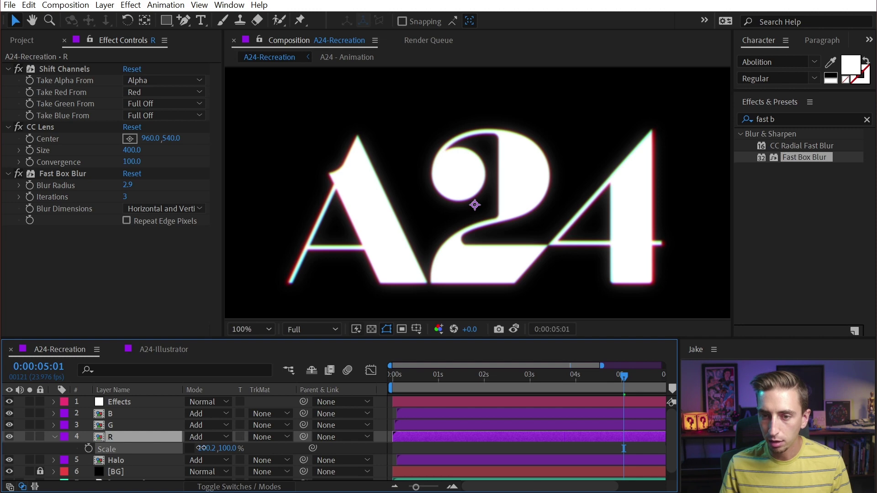
{"action": "left_click_drag", "start_coordinate": [202, 448], "coordinate": [204, 448]}
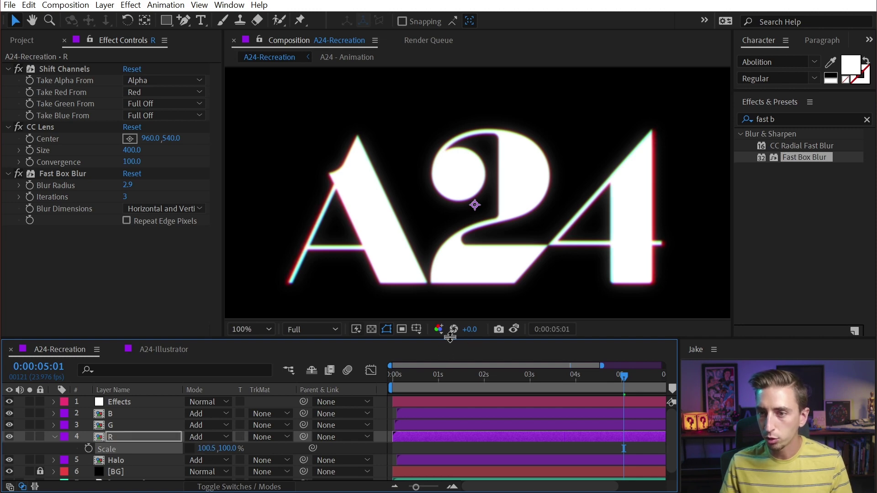
{"action": "left_click", "coordinate": [519, 327]}
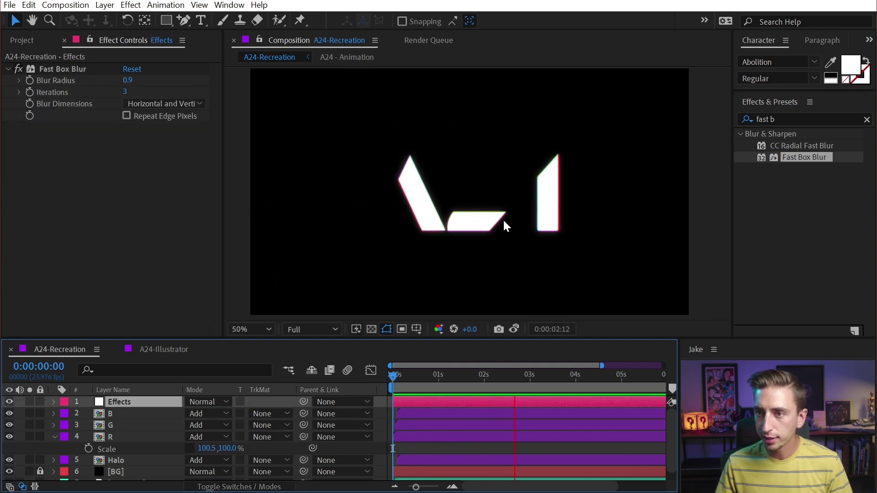
- Preview the recreated animation, and solo the A24.mp4 layer to play the reference footage from the start to 0:00:04:11
{"action": "scroll", "coordinate": [496, 203], "scroll_direction": "up", "scroll_amount": 2}
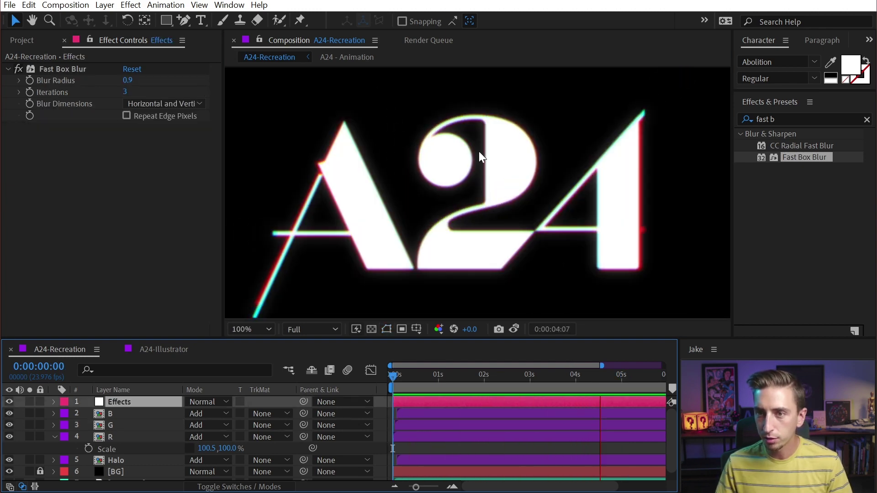
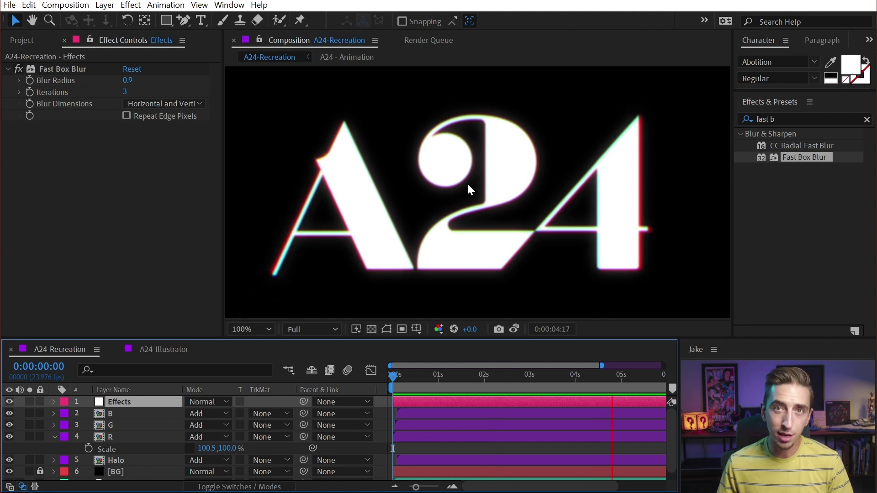
{"action": "left_click_drag", "start_coordinate": [532, 365], "coordinate": [503, 391]}
{"action": "key", "text": "comma"}
{"action": "scroll", "coordinate": [103, 436], "scroll_direction": "down", "scroll_amount": 1}
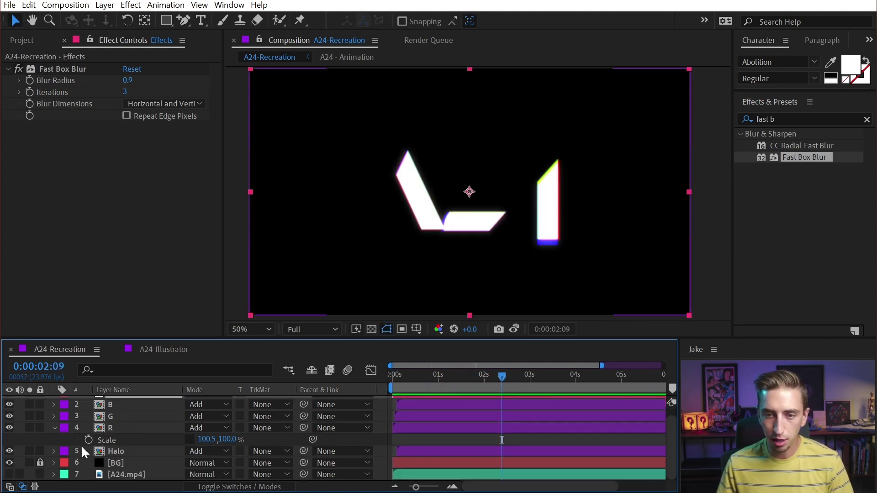
{"action": "left_click", "coordinate": [30, 475]}
{"action": "left_click_drag", "start_coordinate": [451, 384], "coordinate": [393, 377]}
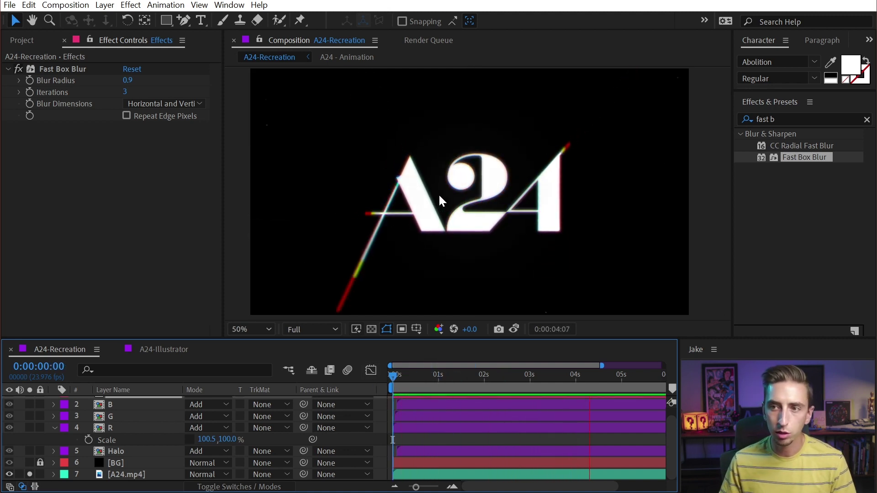
{"action": "key", "text": "space"}
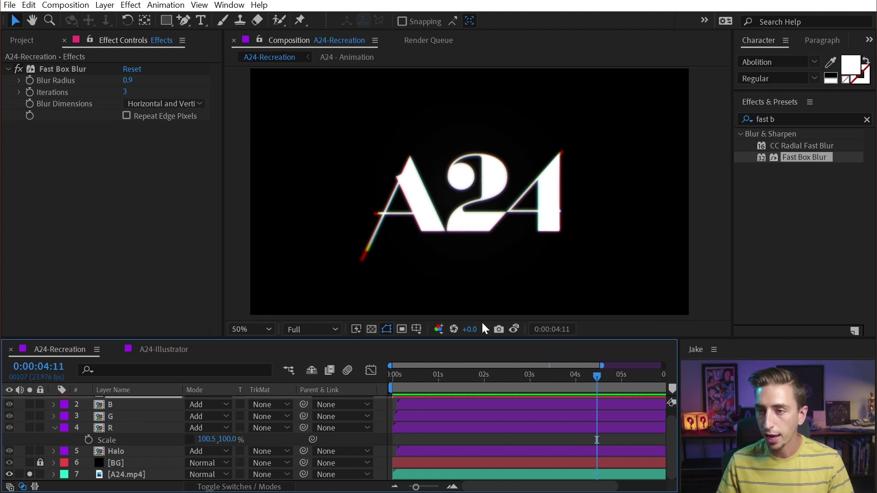
- Raise the preview exposure to +14.3 to examine the glow behind the reference logo at 0:00:04:05, and reset the exposure
{"action": "left_click_drag", "start_coordinate": [472, 330], "coordinate": [568, 325]}
{"action": "mouse_move", "coordinate": [602, 377]}
{"action": "left_mouse_down"}
{"action": "mouse_move", "coordinate": [631, 377]}
{"action": "mouse_move", "coordinate": [529, 382]}
{"action": "mouse_move", "coordinate": [585, 374]}
{"action": "left_mouse_up"}
{"action": "left_click", "coordinate": [442, 84]}
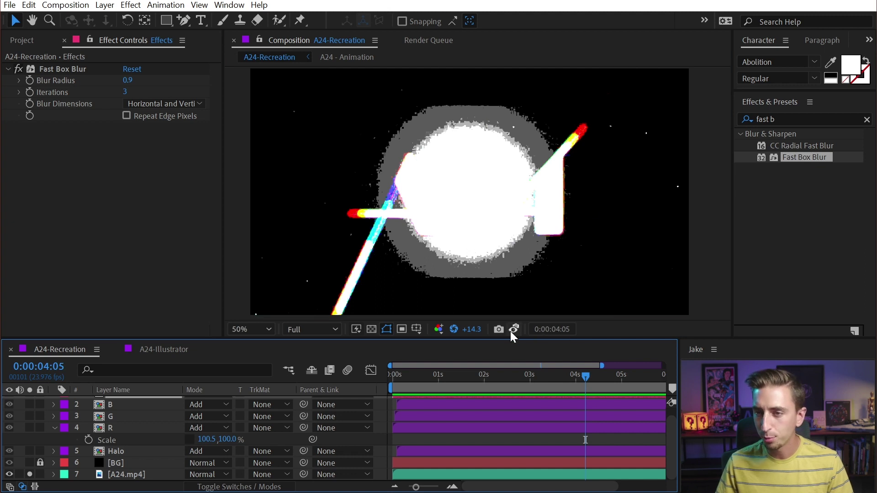
{"action": "left_click", "coordinate": [453, 329]}
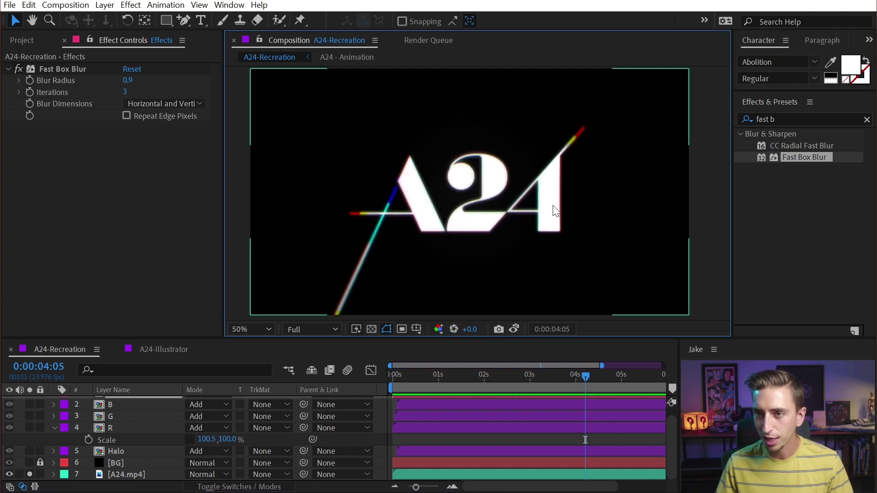
{"action": "left_click", "coordinate": [436, 438]}
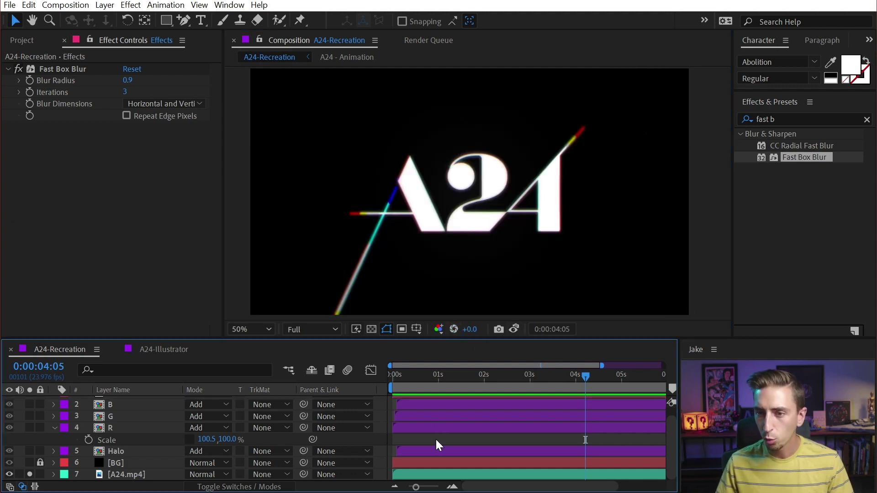
- Create a white (ffffff) solid named Bright Spot and place it directly below the Halo layer
{"action": "scroll", "coordinate": [467, 434], "scroll_direction": "up", "scroll_amount": 1}
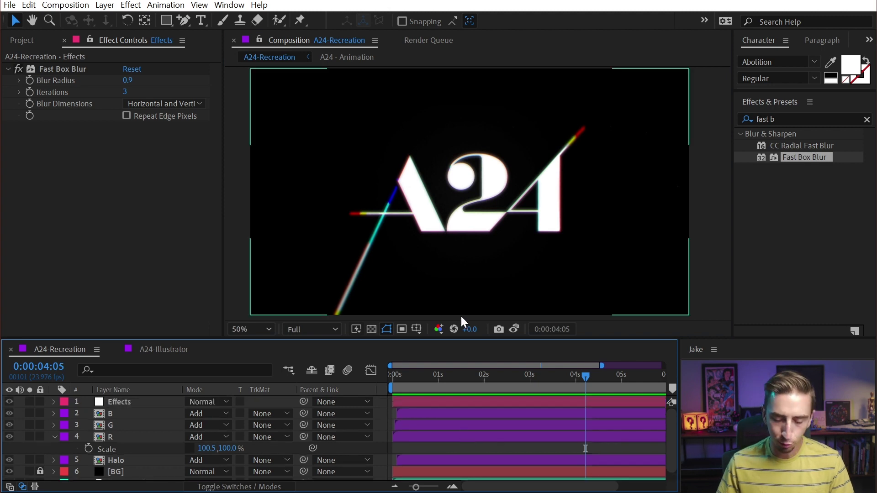
{"action": "key", "text": "ctrl+y"}
{"action": "left_click", "coordinate": [347, 393]}
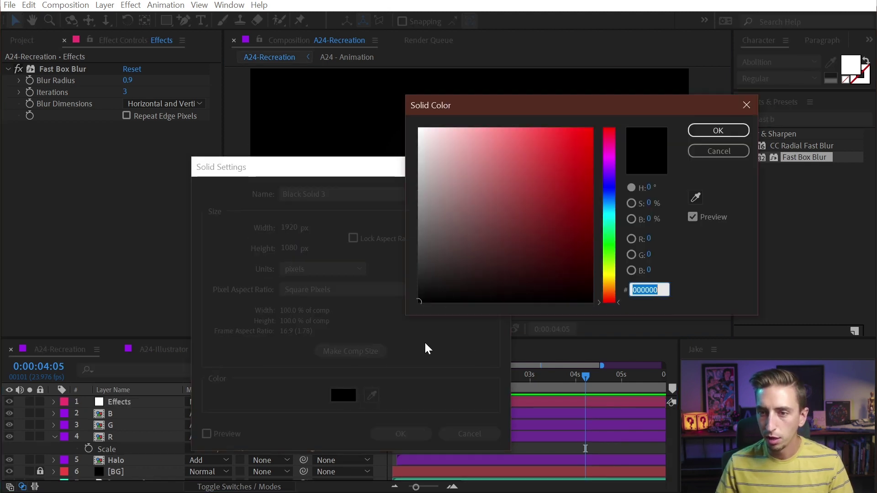
{"action": "type", "text": "ffffff"}
{"action": "left_click", "coordinate": [726, 129]}
{"action": "left_click_drag", "start_coordinate": [348, 191], "coordinate": [218, 176]}
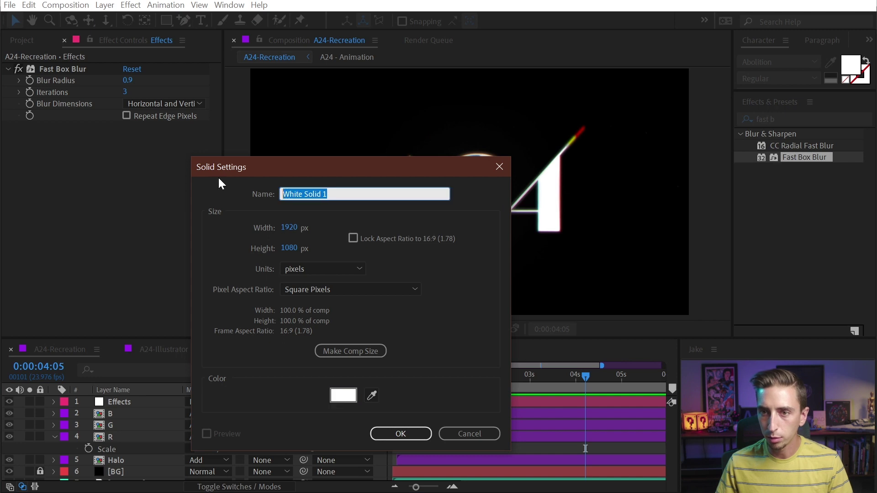
{"action": "type", "text": "Bright Spot"}
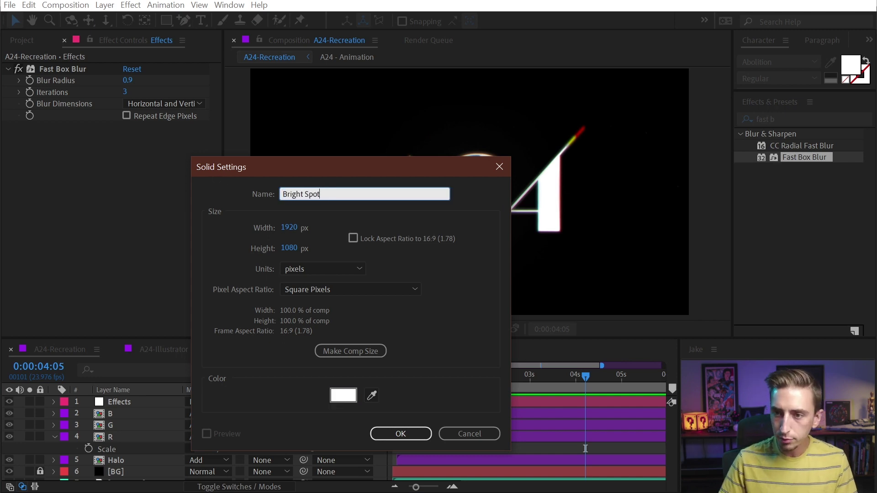
{"action": "left_click", "coordinate": [403, 433]}
{"action": "left_click_drag", "start_coordinate": [137, 401], "coordinate": [135, 453]}
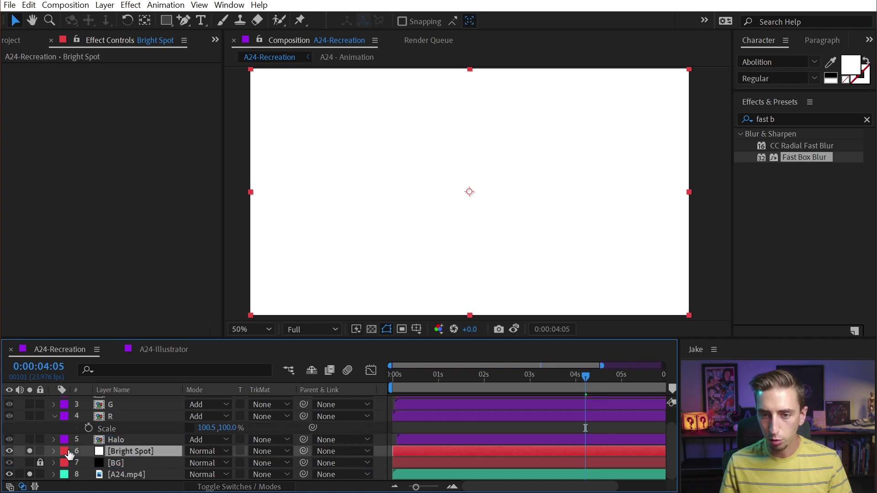
- Turn off soloing for Bright Spot and A24.mp4, and mask Bright Spot with a circle centred in the composition
{"action": "left_click_drag", "start_coordinate": [26, 449], "coordinate": [28, 476]}
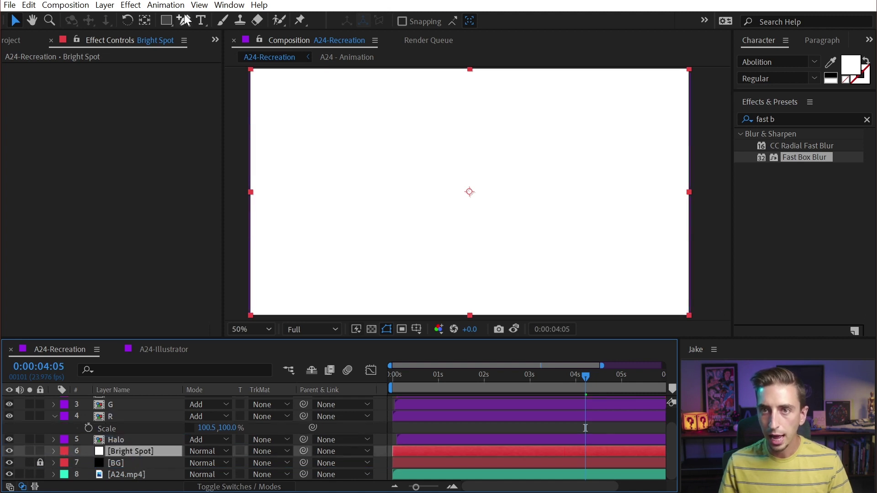
{"action": "left_click_drag", "start_coordinate": [170, 20], "coordinate": [214, 49]}
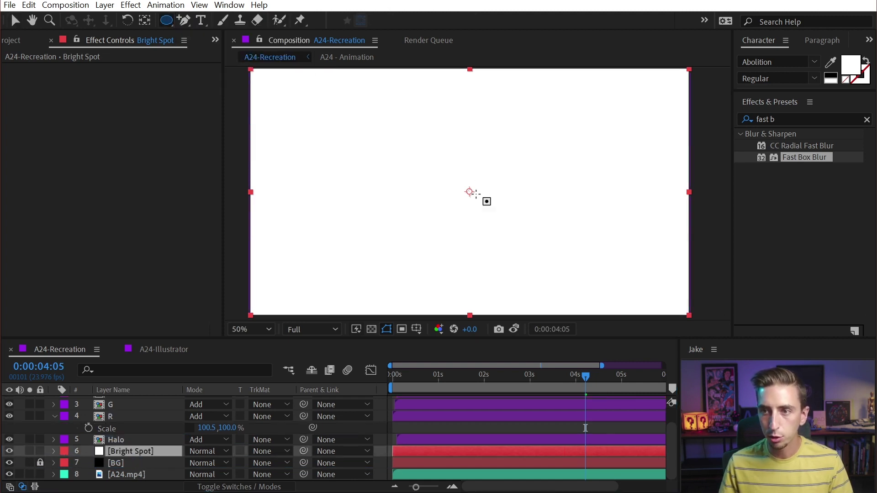
{"action": "left_click_drag", "start_coordinate": [469, 192], "coordinate": [536, 252]}
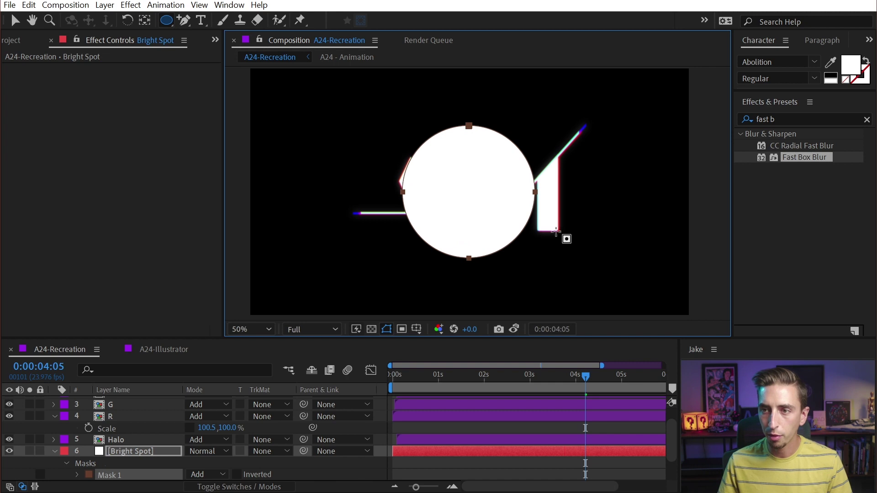
- Feather the Bright Spot mask by 184 pixels and lower the layer's opacity to 4%
{"action": "key", "text": "f"}
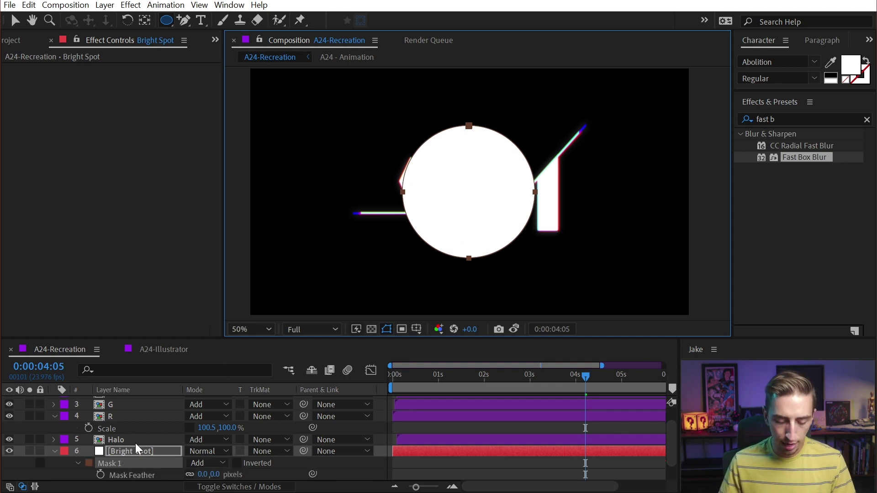
{"action": "scroll", "coordinate": [185, 473], "scroll_direction": "down", "scroll_amount": 2}
{"action": "left_click_drag", "start_coordinate": [208, 452], "coordinate": [336, 450]}
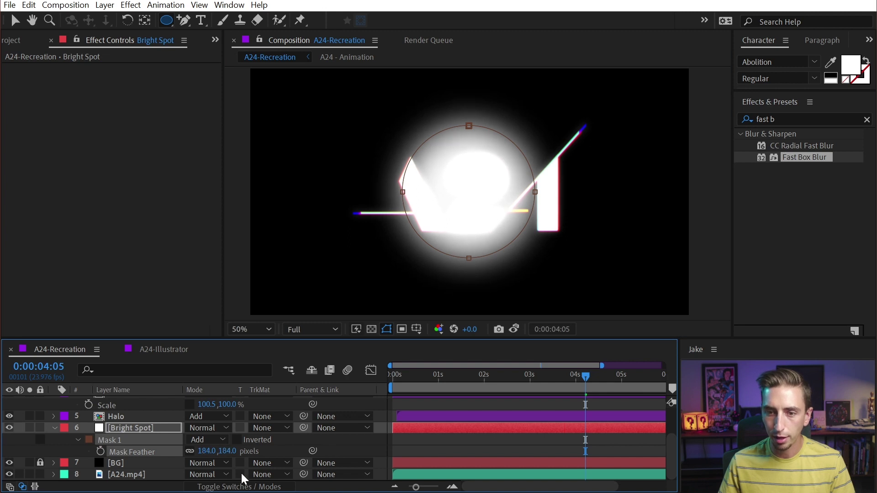
{"action": "key", "text": "t"}
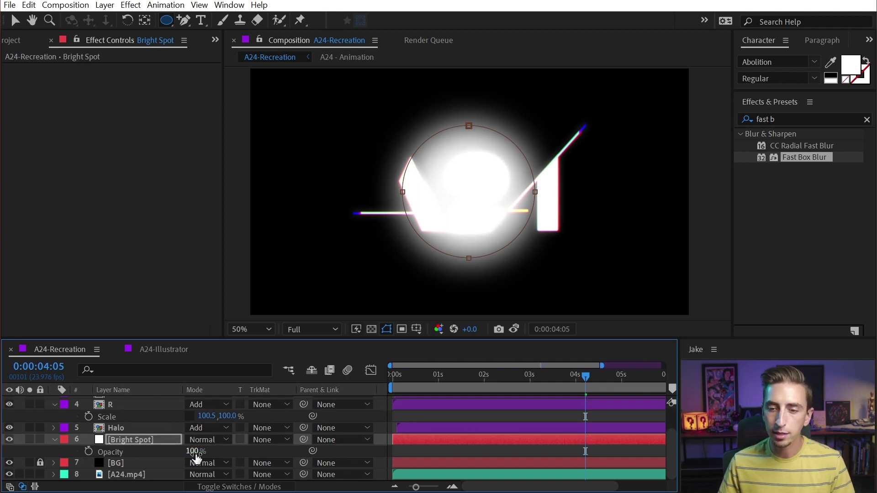
{"action": "left_click_drag", "start_coordinate": [196, 455], "coordinate": [123, 450]}
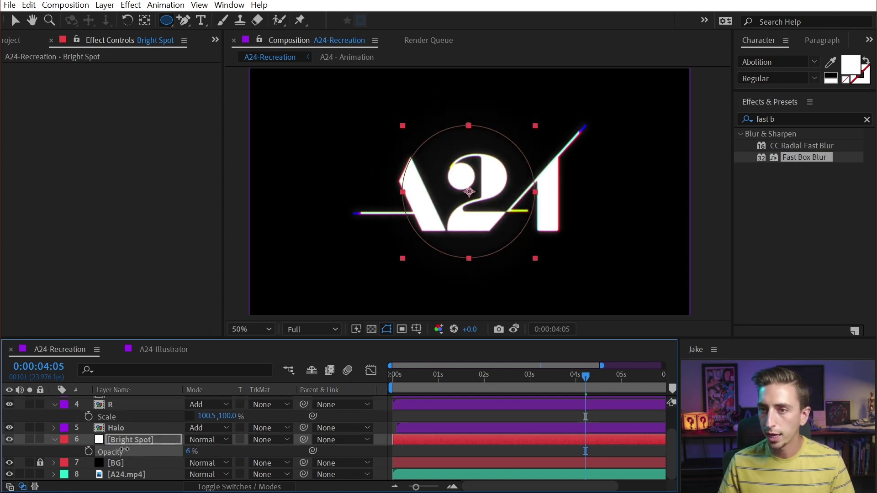
{"action": "left_click", "coordinate": [441, 455]}
{"action": "key", "text": "v"}
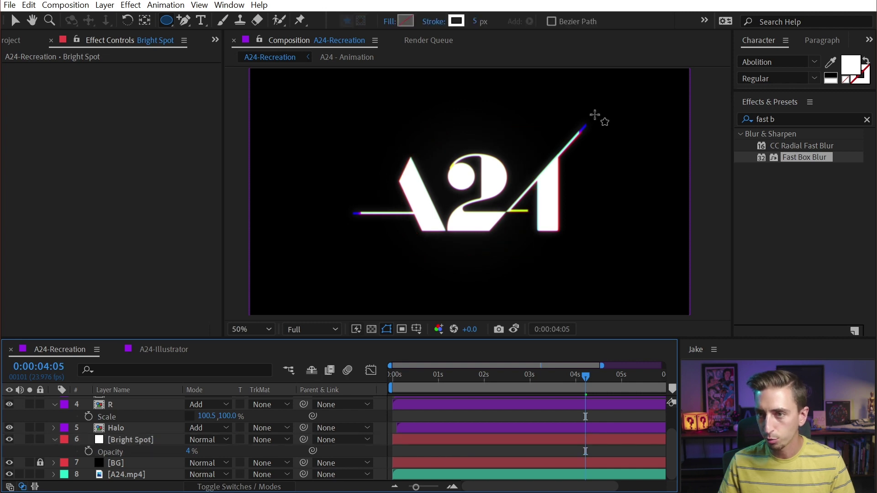
- Solo the A24.mp4 reference at 0:00:00:22 and sample the colour of its central glow
{"action": "left_click", "coordinate": [30, 473]}
{"action": "left_click", "coordinate": [127, 474]}
{"action": "left_click_drag", "start_coordinate": [541, 378], "coordinate": [434, 379]}
{"action": "left_click", "coordinate": [830, 62]}
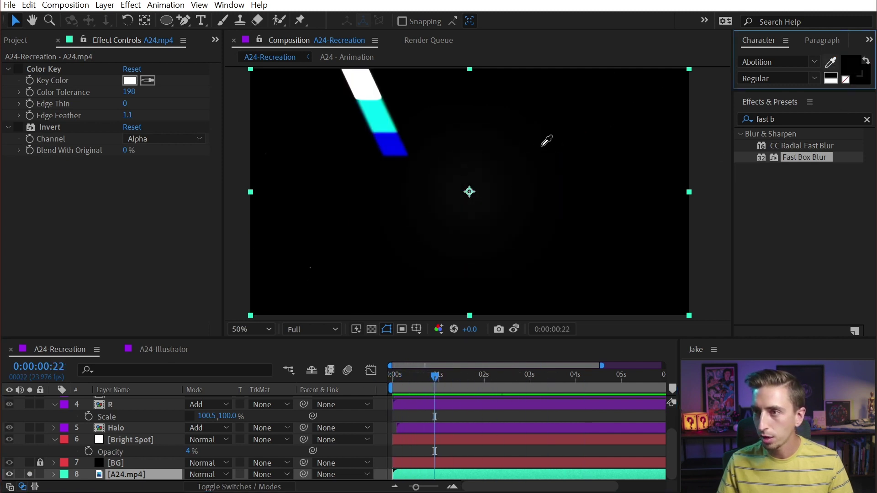
{"action": "left_click", "coordinate": [445, 204]}
{"action": "left_click", "coordinate": [846, 63]}
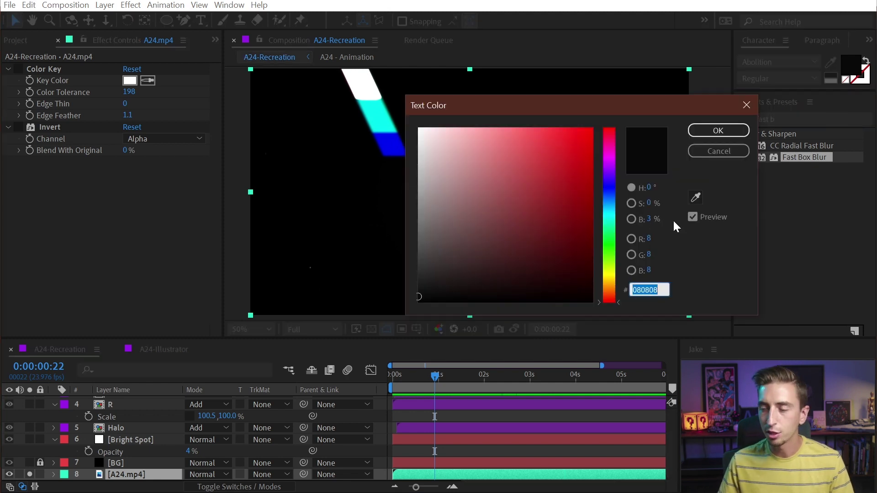
{"action": "left_click", "coordinate": [710, 152]}
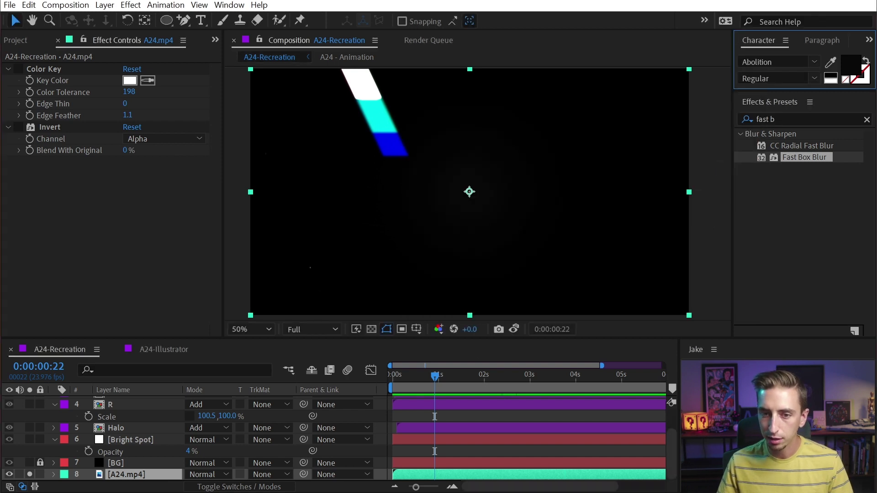
- Unsolo and hide A24.mp4, and sample the colour of the recreated glow for comparison with the reference
{"action": "left_click", "coordinate": [29, 475]}
{"action": "left_click", "coordinate": [9, 475]}
{"action": "scroll", "coordinate": [157, 465], "scroll_direction": "up", "scroll_amount": 2}
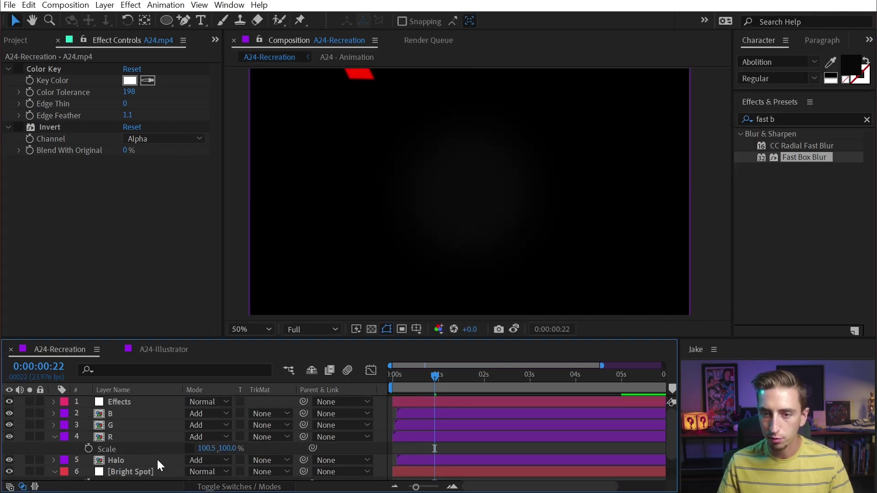
{"action": "left_click", "coordinate": [831, 62]}
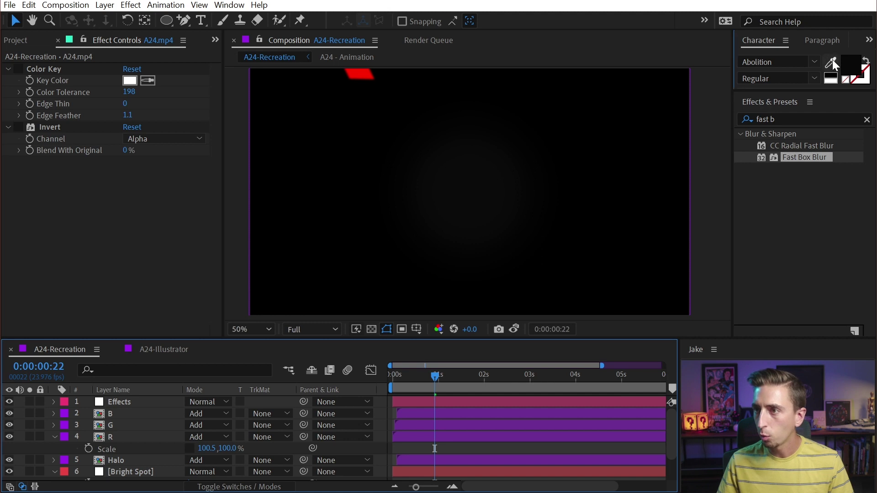
{"action": "left_click", "coordinate": [472, 207]}
{"action": "left_click", "coordinate": [856, 72]}
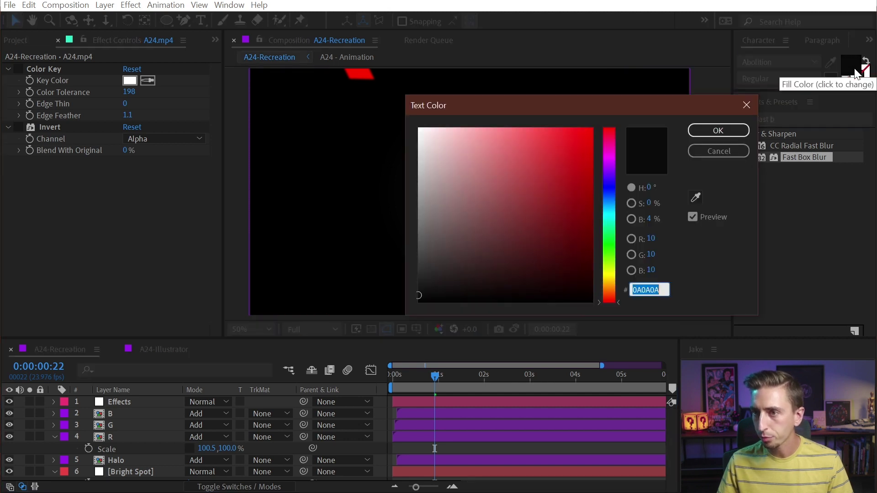
{"action": "key", "text": "Return"}
- Set the Bright Spot layer's opacity to 3%
{"action": "scroll", "coordinate": [170, 447], "scroll_direction": "down", "scroll_amount": 2}
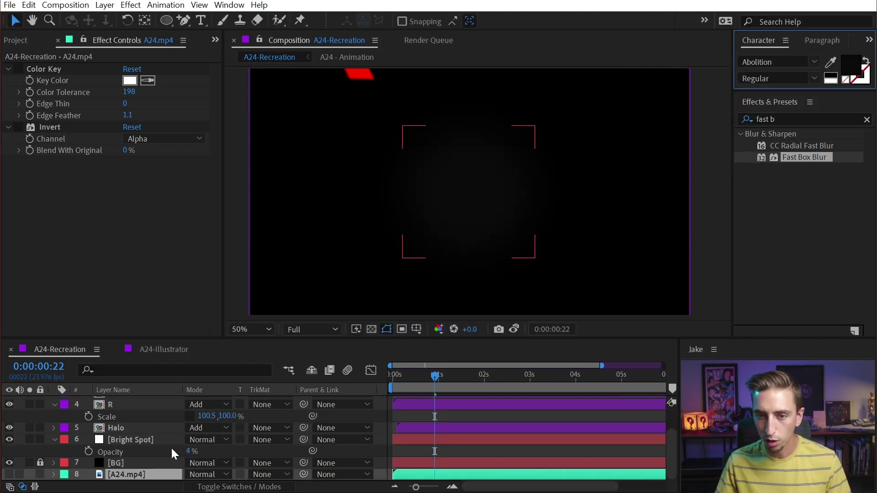
{"action": "left_click", "coordinate": [133, 439]}
{"action": "left_click", "coordinate": [189, 451]}
{"action": "type", "text": "3"}
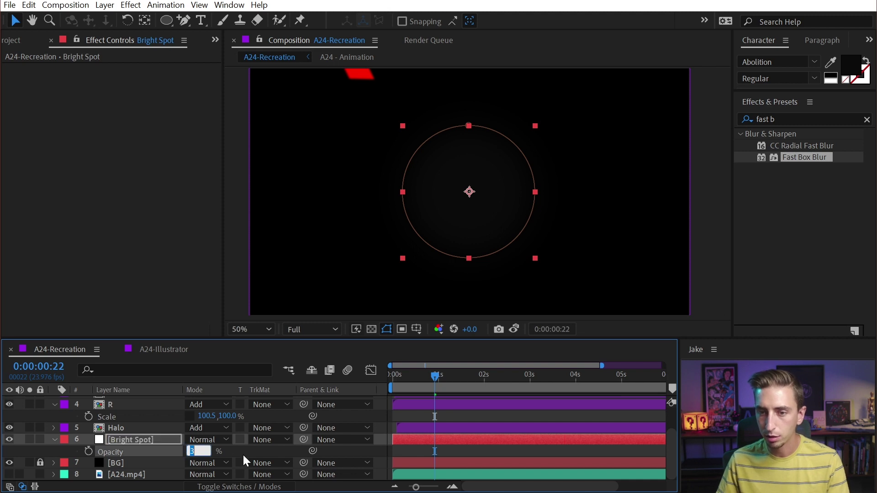
{"action": "left_click", "coordinate": [248, 454]}
- Sample the glow's centre again to check its colour value against the reference
{"action": "left_click", "coordinate": [830, 62]}
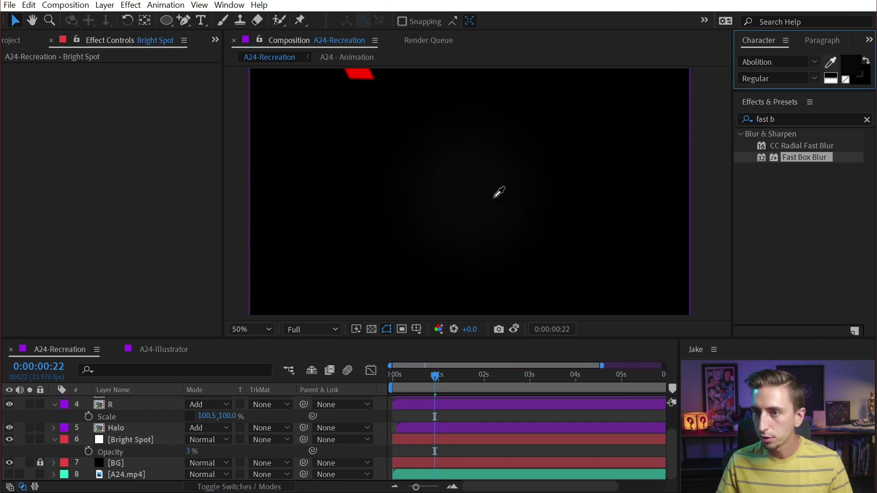
{"action": "left_click", "coordinate": [847, 62]}
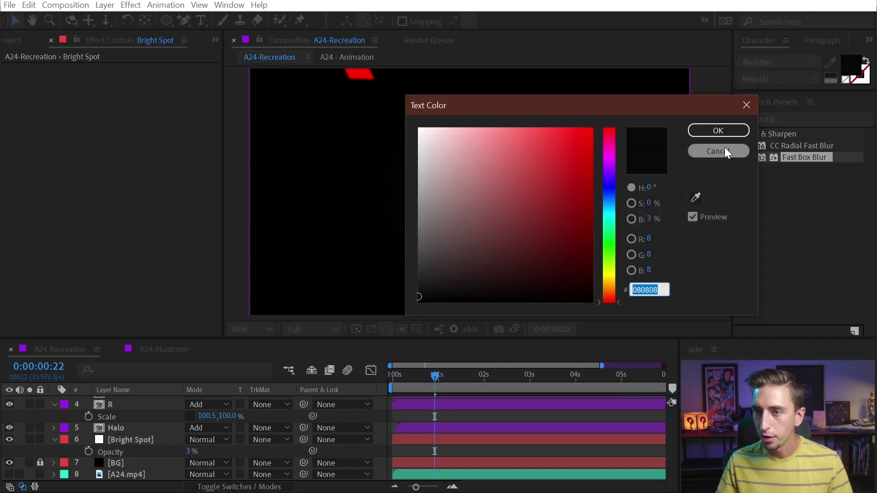
{"action": "left_click", "coordinate": [724, 147]}
- Add the expression wiggle(12,1) to Bright Spot's opacity and preview the flicker from 0:00:00:05
{"action": "mouse_move", "coordinate": [437, 376]}
{"action": "left_mouse_down"}
{"action": "mouse_move", "coordinate": [460, 377]}
{"action": "mouse_move", "coordinate": [450, 379]}
{"action": "left_mouse_up"}
{"action": "left_click", "coordinate": [145, 440]}
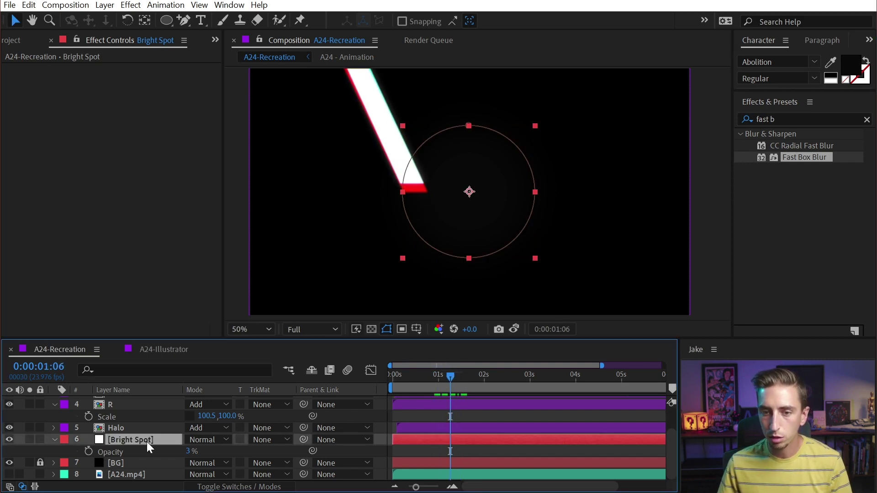
{"action": "left_click", "coordinate": [88, 451], "text": "alt"}
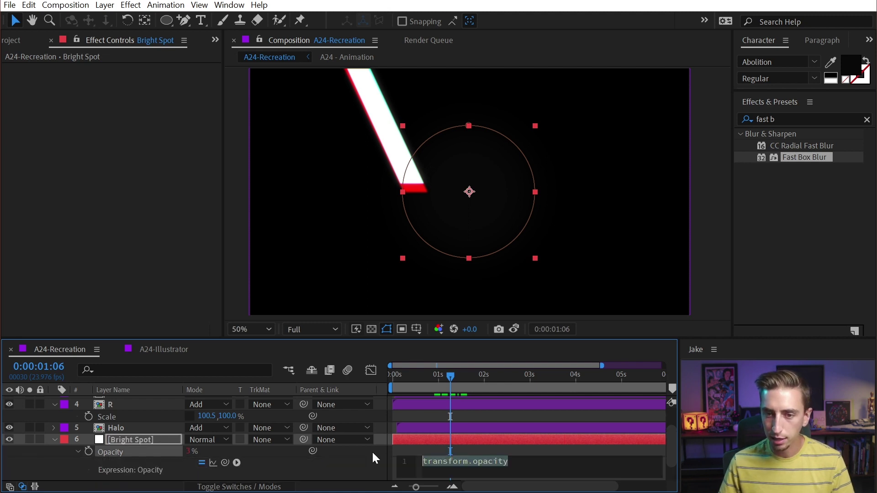
{"action": "type", "text": "wiggle()"}
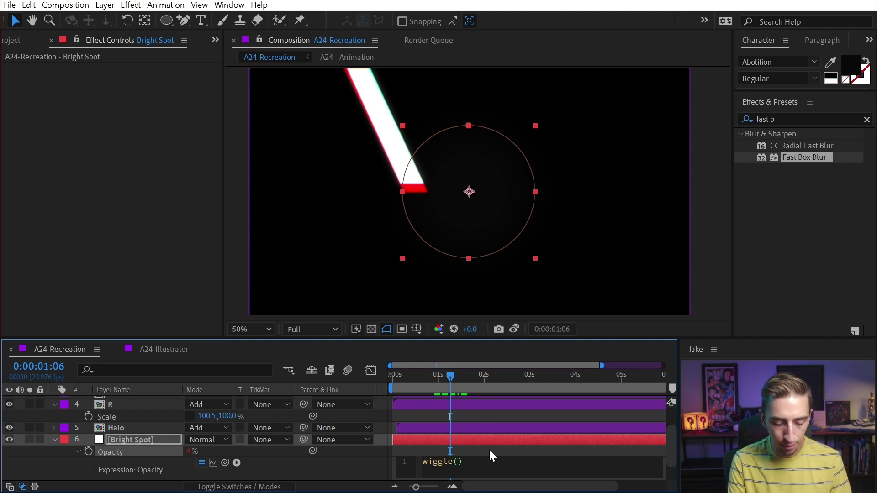
{"action": "type", "text": "12,1"}
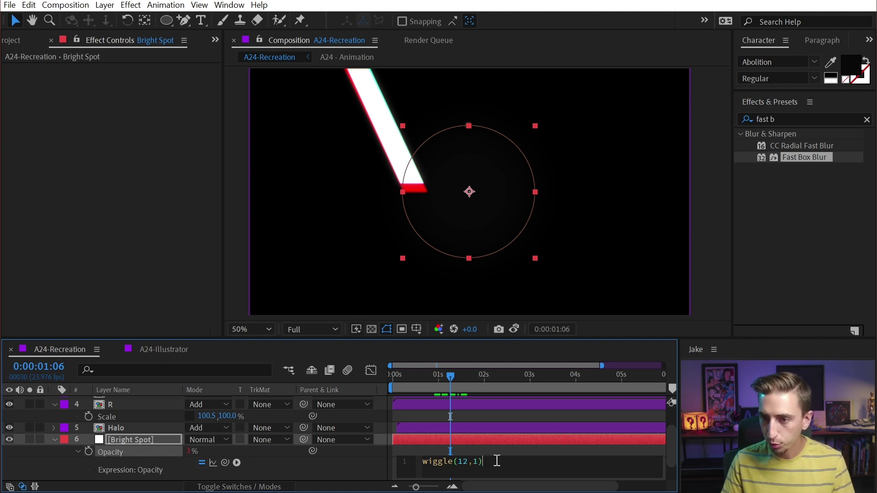
{"action": "left_click", "coordinate": [349, 458]}
{"action": "left_click_drag", "start_coordinate": [447, 374], "coordinate": [402, 374]}
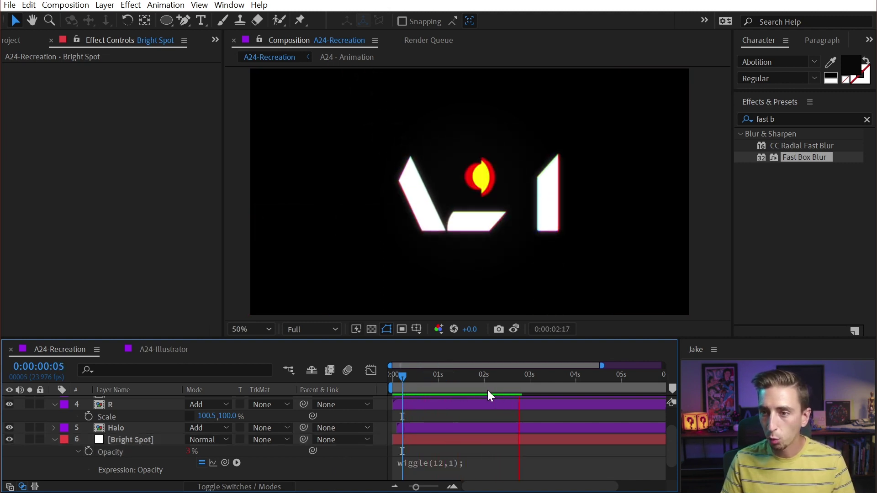
{"action": "key", "text": "space"}
- Show and solo A24.mp4, raise the preview exposure to +14.3, and scrub the reference glow back to 0:00:00:02
{"action": "left_click", "coordinate": [56, 440]}
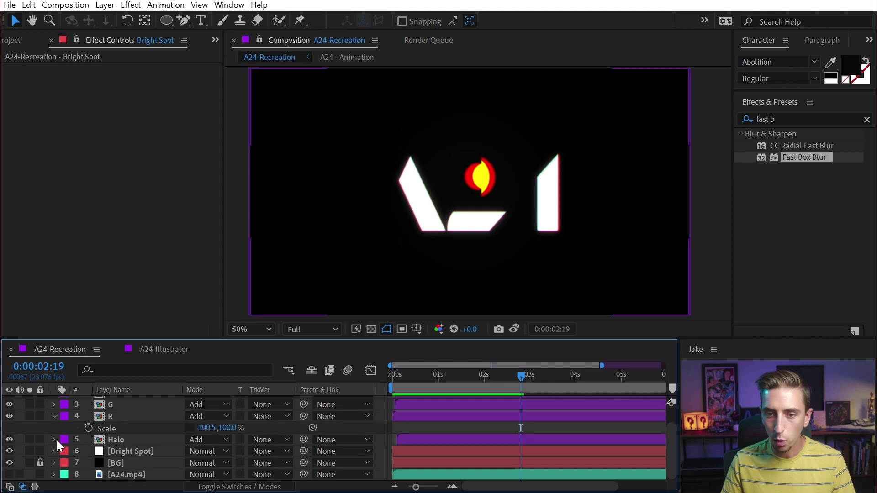
{"action": "left_click", "coordinate": [12, 475]}
{"action": "left_click", "coordinate": [29, 475]}
{"action": "left_click", "coordinate": [457, 328]}
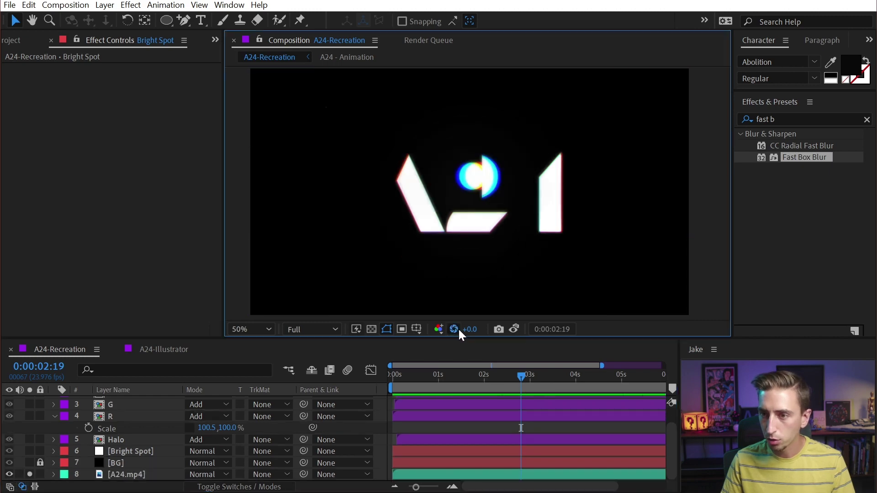
{"action": "left_click_drag", "start_coordinate": [501, 377], "coordinate": [399, 387]}
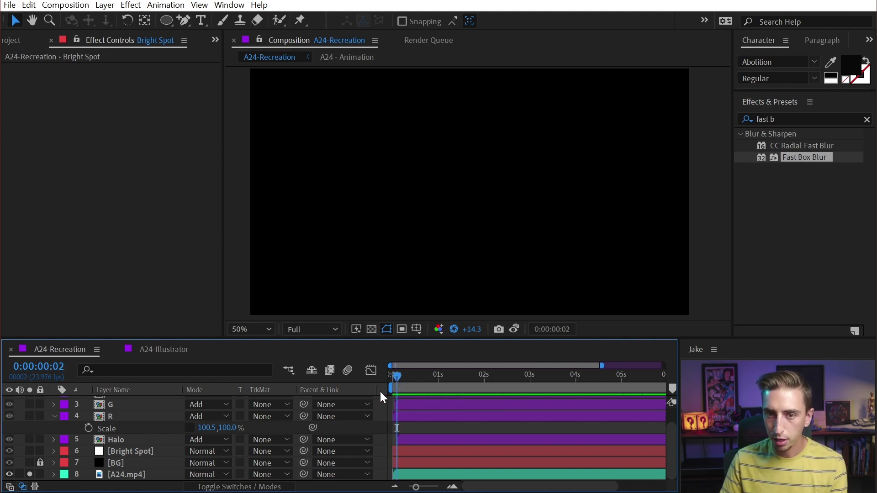
- Add an opacity keyframe to Bright Spot at 0:00:00:02
{"action": "left_click", "coordinate": [128, 450]}
{"action": "key", "text": "t"}
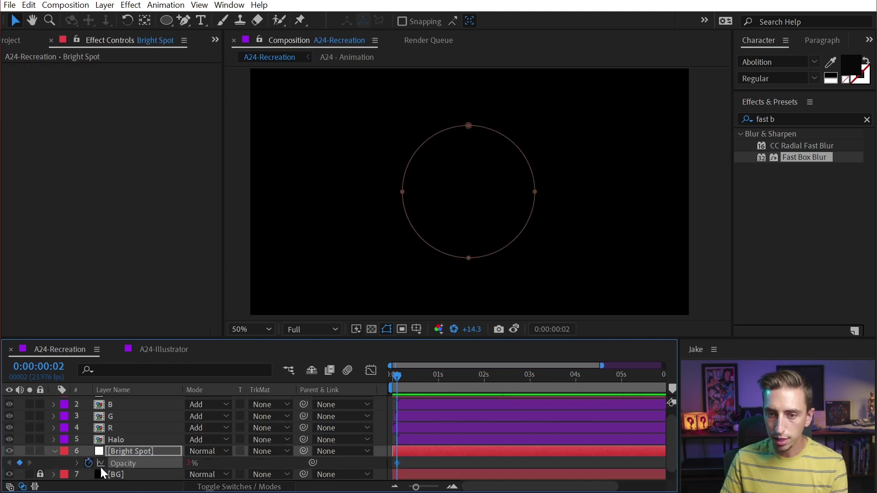
- Add a Bright Spot opacity keyframe at 0:00:00:11 and set the 0:00:00:02 keyframe to 0%
{"action": "key", "text": "space"}
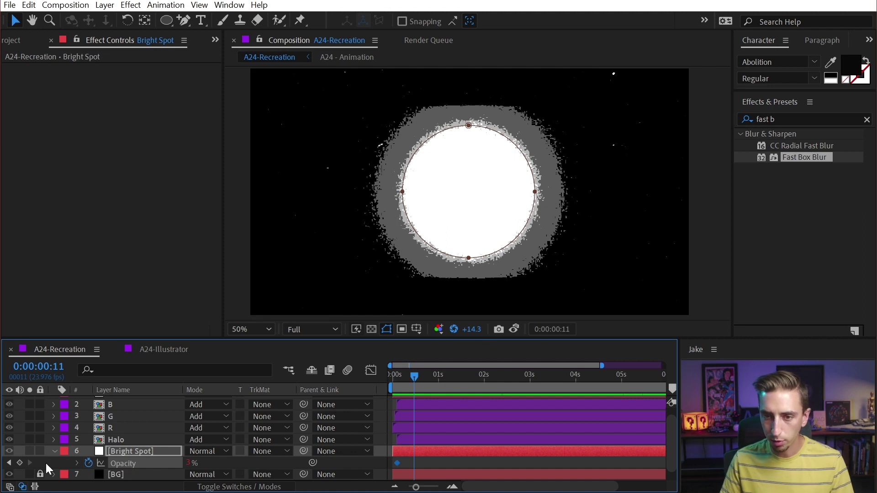
{"action": "left_click", "coordinate": [395, 463]}
{"action": "double_click", "coordinate": [396, 463]}
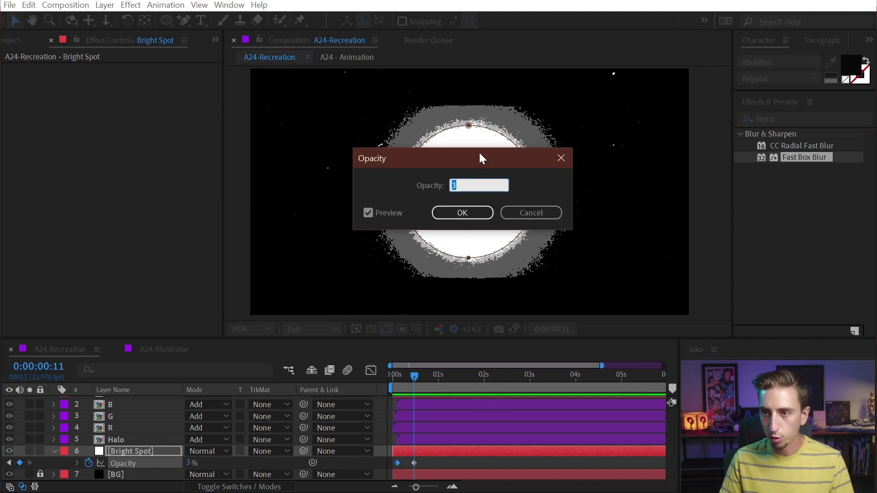
{"action": "type", "text": "0"}
{"action": "left_click", "coordinate": [462, 213]}
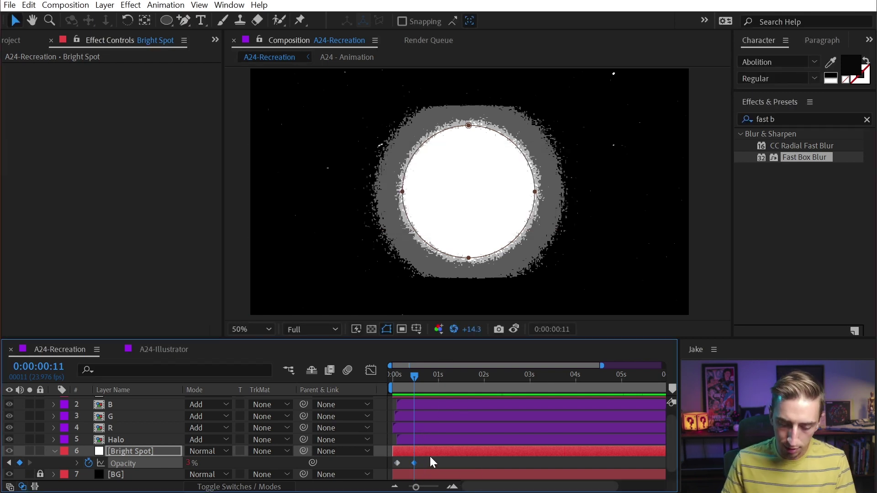
- Ease the 0:00:00:11 opacity keyframe and preview the fade-in from the first frame with A24.mp4 hidden and exposure reset
{"action": "left_click", "coordinate": [455, 330]}
{"action": "scroll", "coordinate": [101, 456], "scroll_direction": "down", "scroll_amount": 1}
{"action": "left_click", "coordinate": [29, 475]}
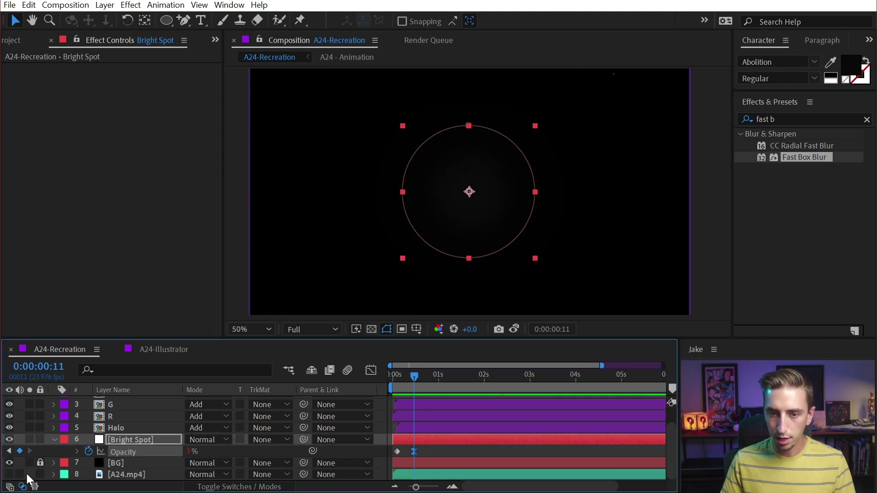
{"action": "left_click_drag", "start_coordinate": [411, 378], "coordinate": [392, 380]}
{"action": "key", "text": "space"}
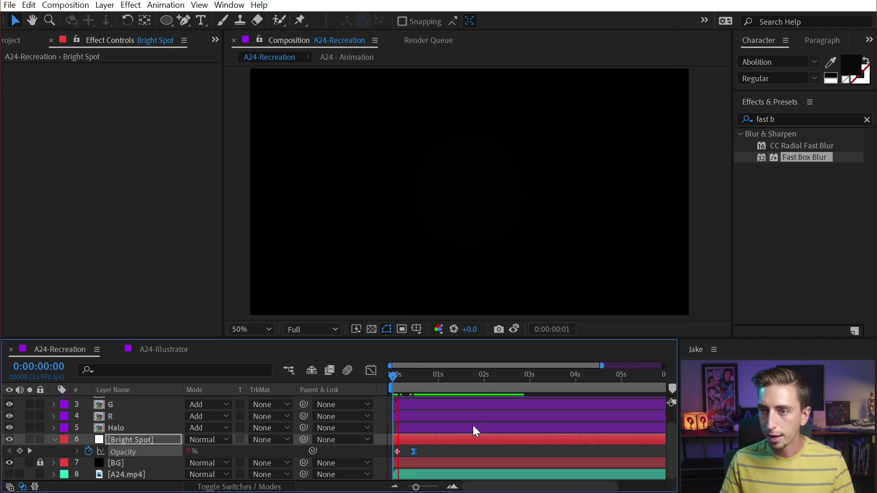
{"action": "left_click", "coordinate": [455, 330]}
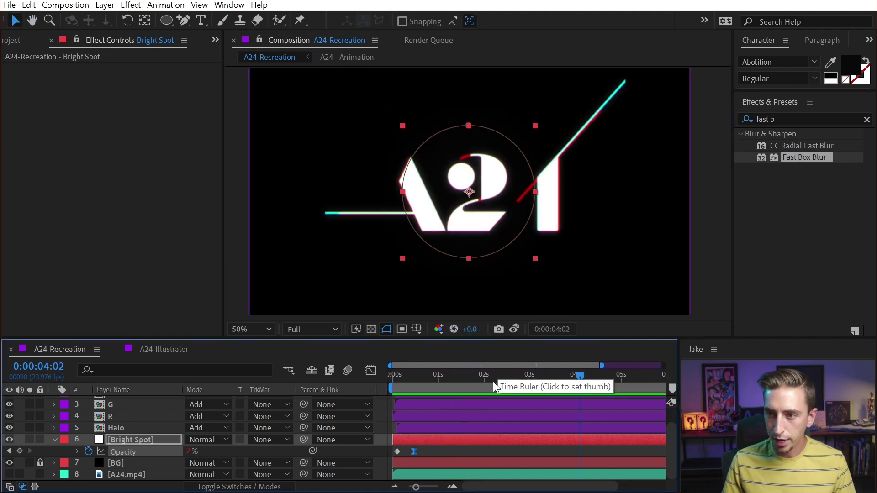
- Show and solo A24.mp4, raise the preview exposure to +9.9, and examine the reference glow and dust at 0:00:03:06
{"action": "left_click_drag", "start_coordinate": [490, 381], "coordinate": [483, 381]}
{"action": "left_click", "coordinate": [10, 474]}
{"action": "left_click", "coordinate": [30, 474]}
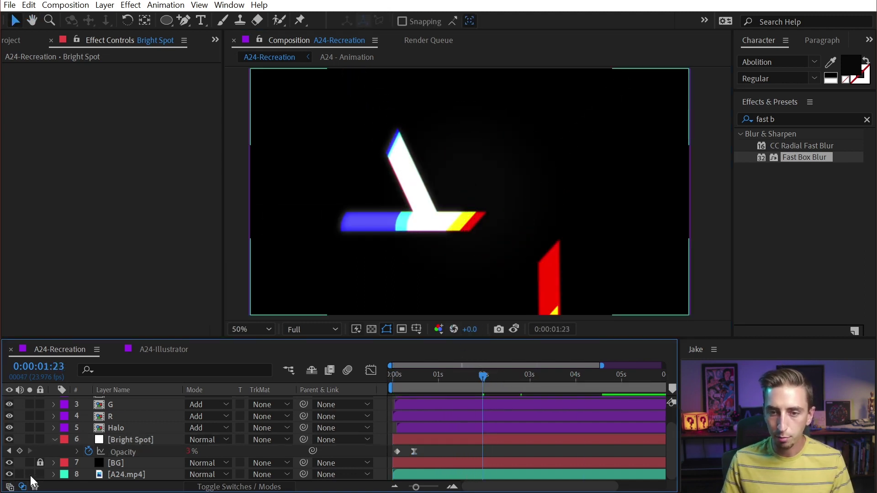
{"action": "left_click_drag", "start_coordinate": [420, 375], "coordinate": [573, 389]}
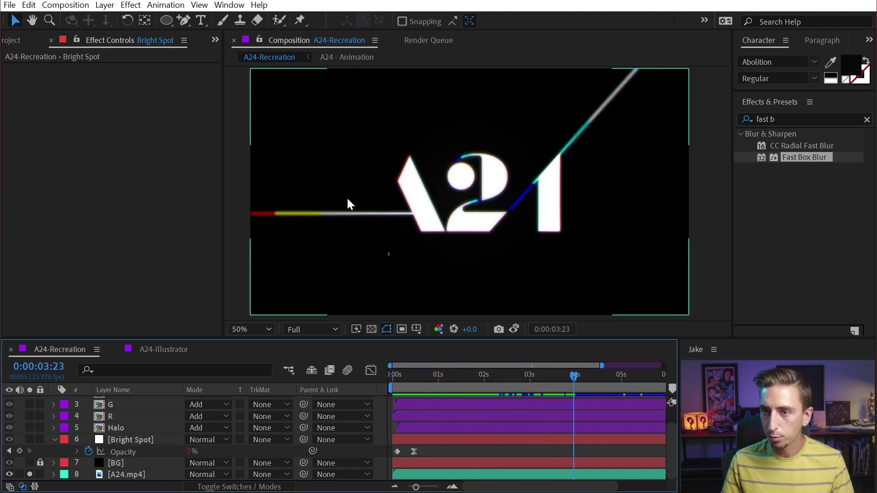
{"action": "left_click_drag", "start_coordinate": [466, 328], "coordinate": [541, 330]}
{"action": "left_click_drag", "start_coordinate": [573, 376], "coordinate": [541, 377]}
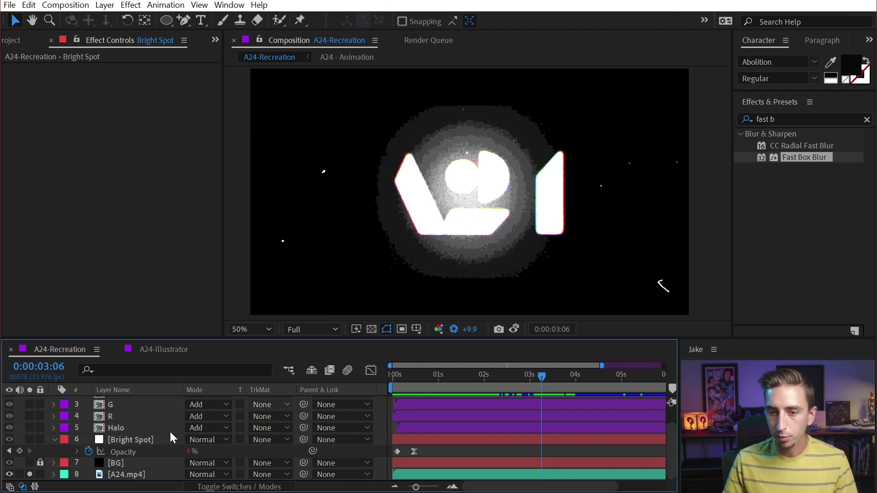
- Unsolo and hide A24.mp4 to compare the recreated glow, and reset the preview exposure
{"action": "left_click", "coordinate": [30, 474]}
{"action": "left_click", "coordinate": [9, 474]}
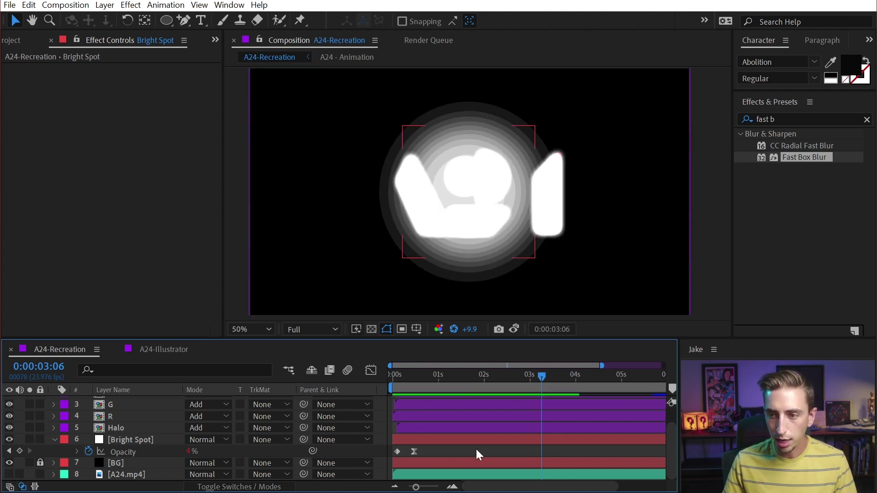
{"action": "left_click", "coordinate": [454, 330]}
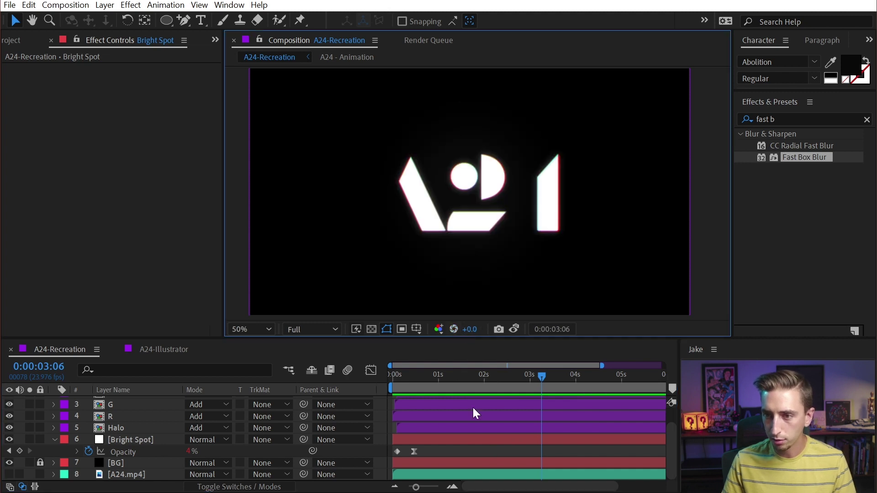
{"action": "key", "text": "ctrl+shift+y"}
{"action": "left_click", "coordinate": [351, 396]}
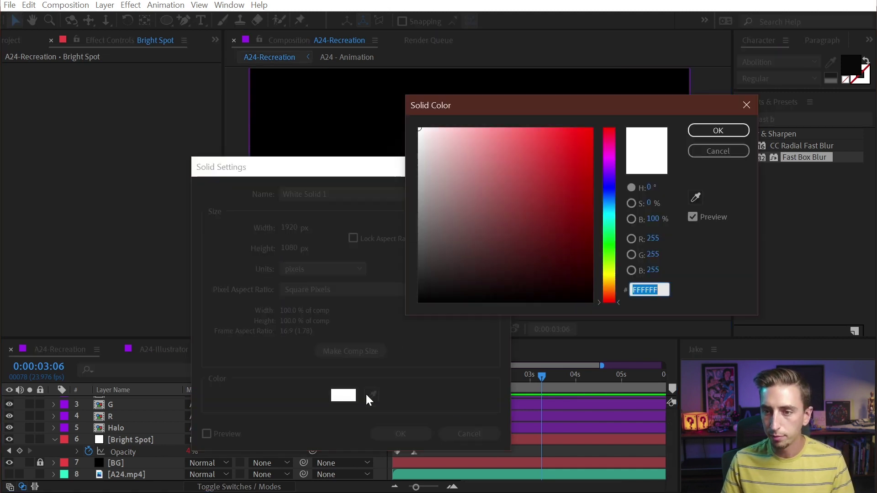
{"action": "type", "text": "000000"}
{"action": "left_click", "coordinate": [698, 132]}
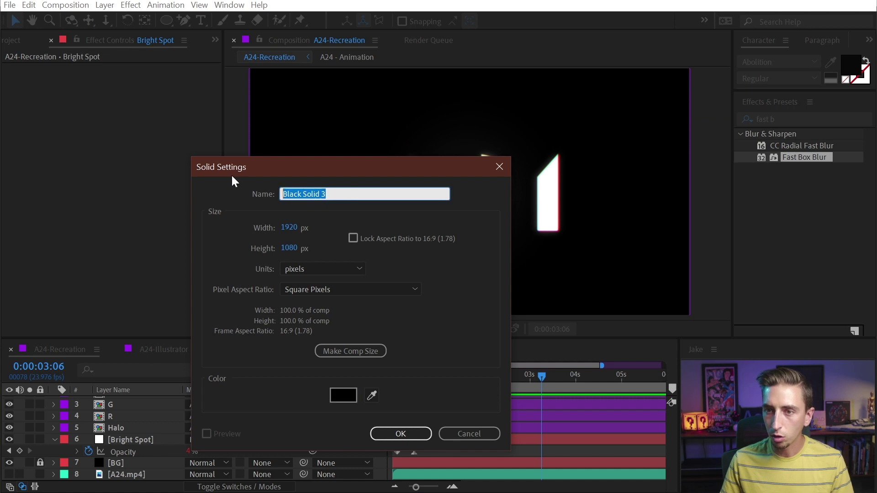
{"action": "type", "text": "Dust"}
{"action": "key", "text": "Return"}
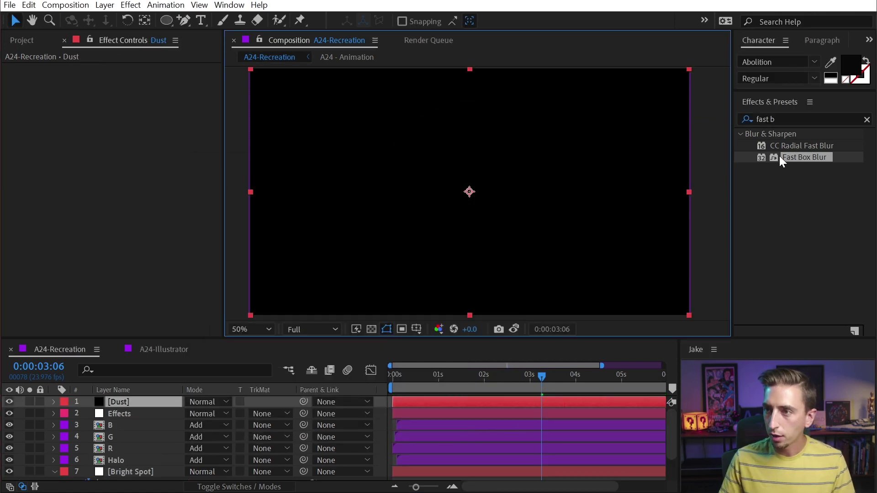
- Apply the Turbulent Noise effect to the Dust layer
{"action": "left_click", "coordinate": [758, 120]}
{"action": "type", "text": "turb"}
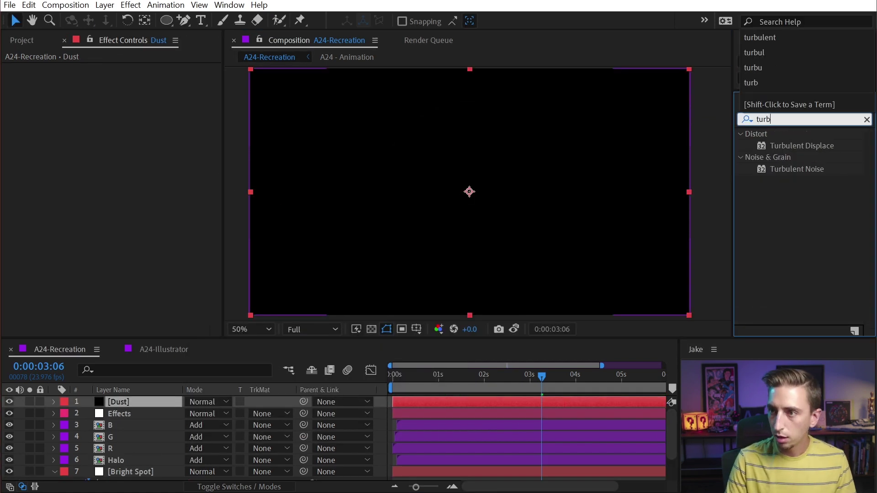
{"action": "double_click", "coordinate": [788, 169]}
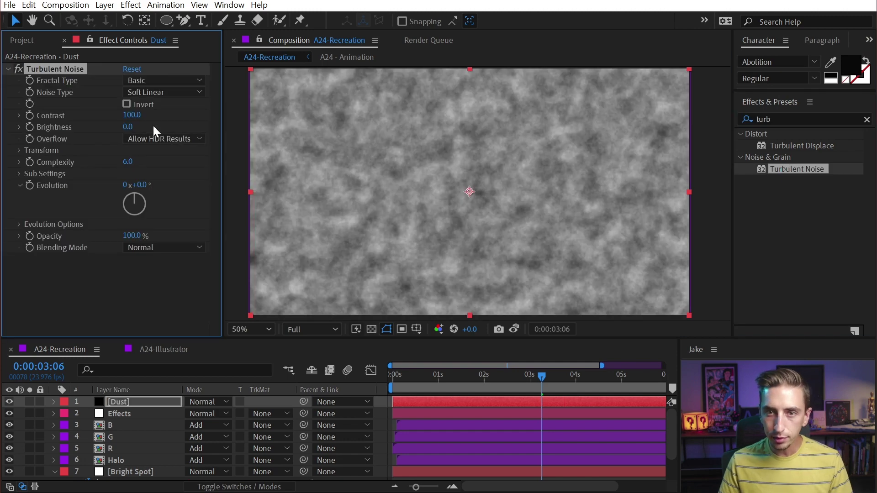
- Set Turbulent Noise's contrast to 1535, brightness to -214 and overflow to Clip
{"action": "left_click_drag", "start_coordinate": [135, 120], "coordinate": [477, 117]}
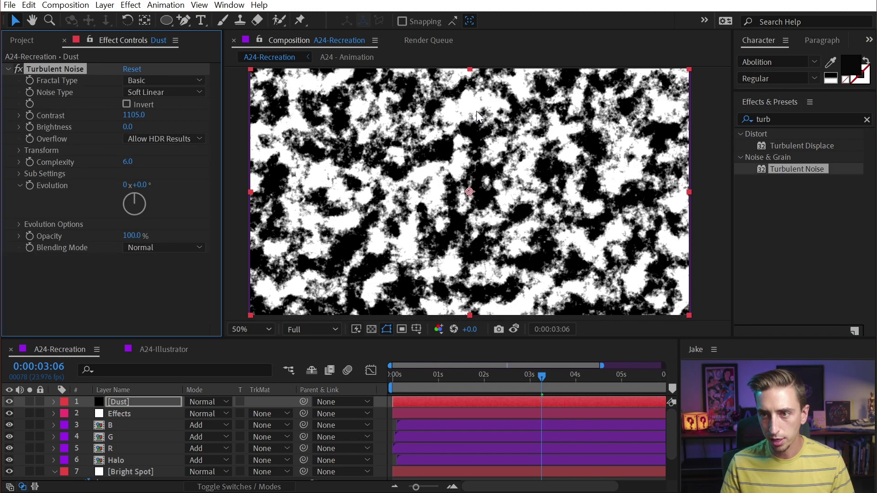
{"action": "left_click_drag", "start_coordinate": [91, 121], "coordinate": [0, 120]}
{"action": "left_click_drag", "start_coordinate": [135, 118], "coordinate": [196, 89]}
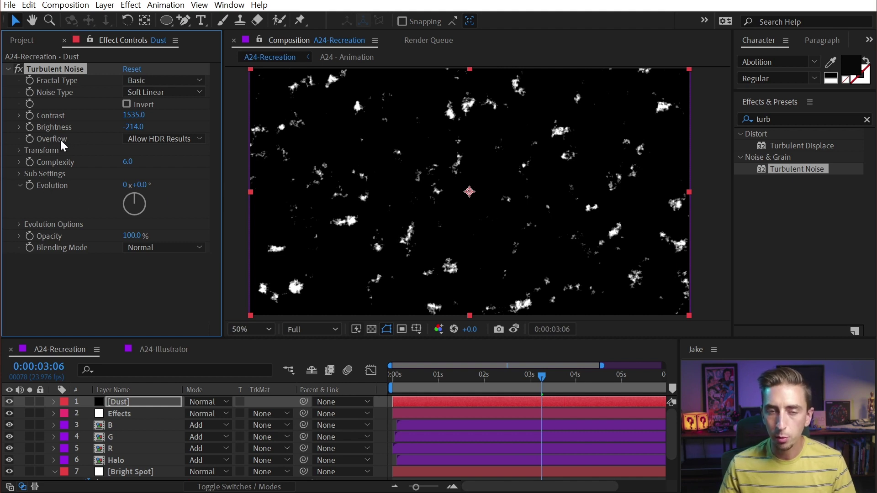
{"action": "left_click", "coordinate": [165, 140]}
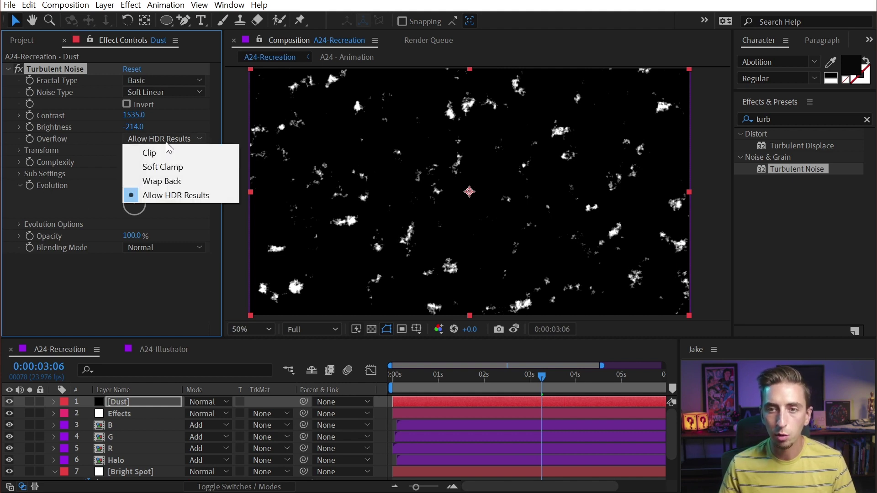
{"action": "left_click", "coordinate": [164, 152]}
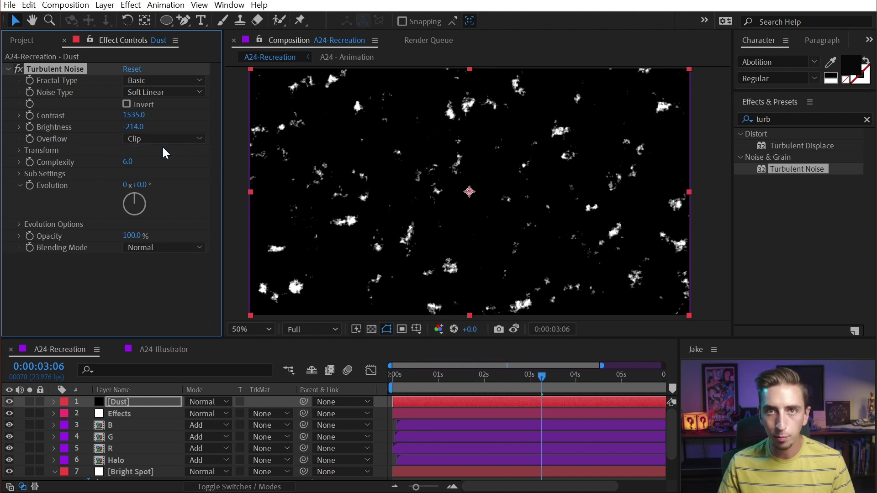
- Reduce the noise to sparse specks with contrast 2886 and brightness -647, checking them under raised preview exposure
{"action": "left_click_drag", "start_coordinate": [132, 127], "coordinate": [44, 129]}
{"action": "left_click_drag", "start_coordinate": [134, 115], "coordinate": [76, 124]}
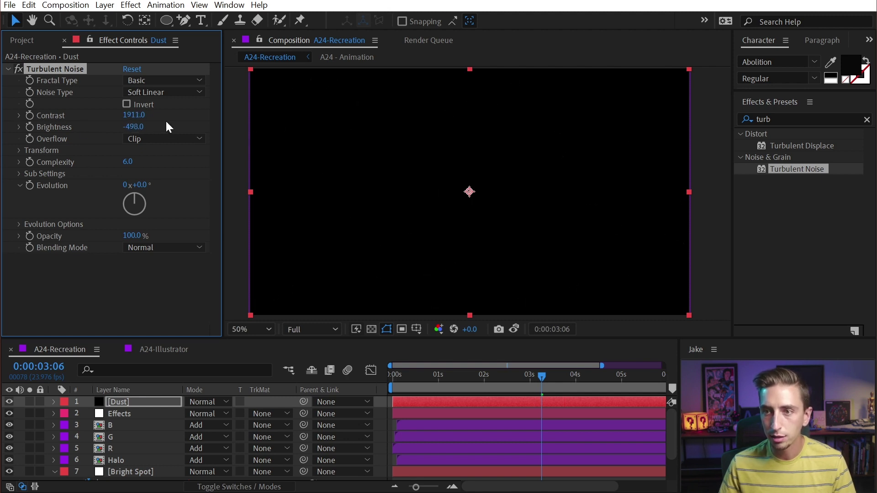
{"action": "left_click_drag", "start_coordinate": [134, 115], "coordinate": [250, 113]}
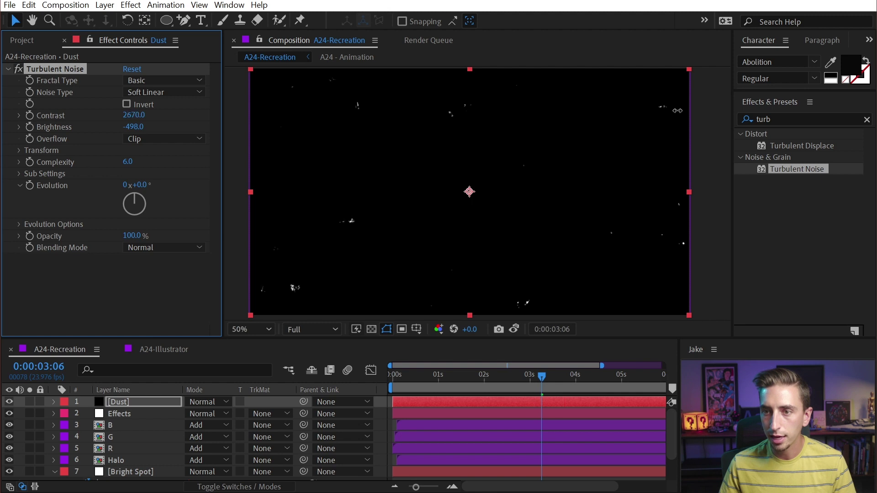
{"action": "left_click_drag", "start_coordinate": [677, 111], "coordinate": [730, 111]}
{"action": "left_click_drag", "start_coordinate": [133, 128], "coordinate": [37, 120]}
{"action": "left_click_drag", "start_coordinate": [478, 329], "coordinate": [494, 329]}
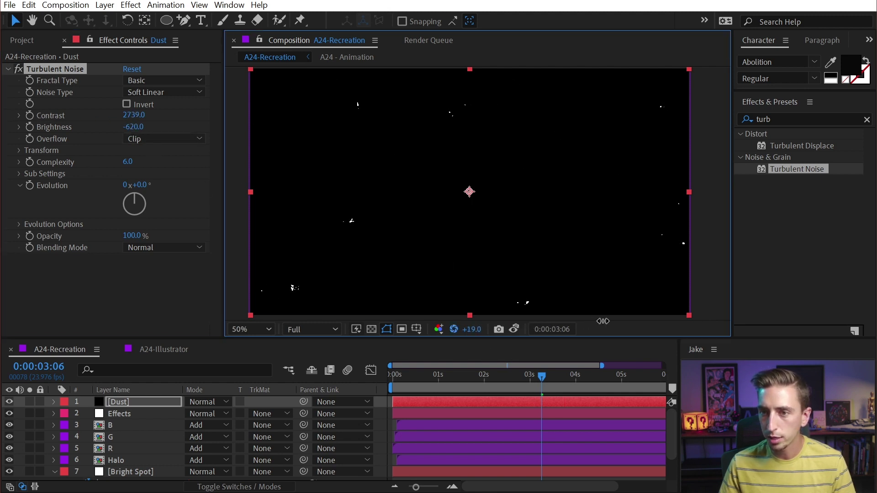
{"action": "left_click_drag", "start_coordinate": [602, 321], "coordinate": [516, 319]}
{"action": "left_click_drag", "start_coordinate": [128, 126], "coordinate": [194, 116]}
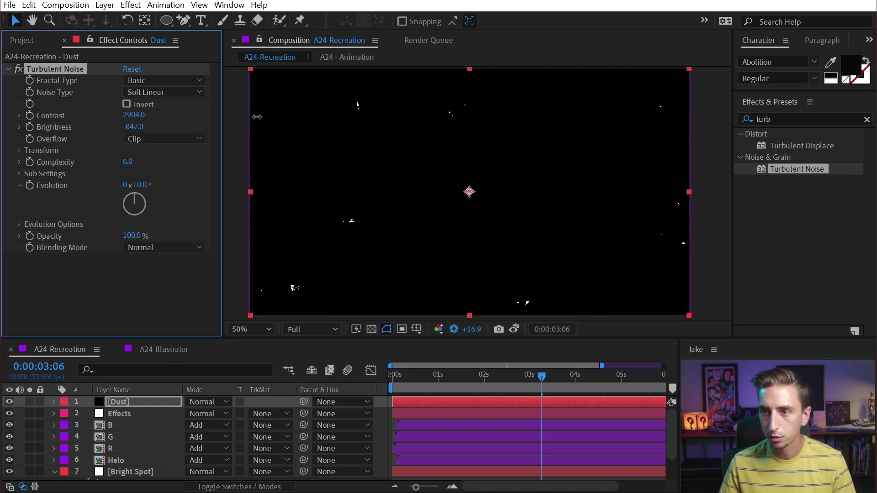
{"action": "left_click_drag", "start_coordinate": [257, 117], "coordinate": [244, 117]}
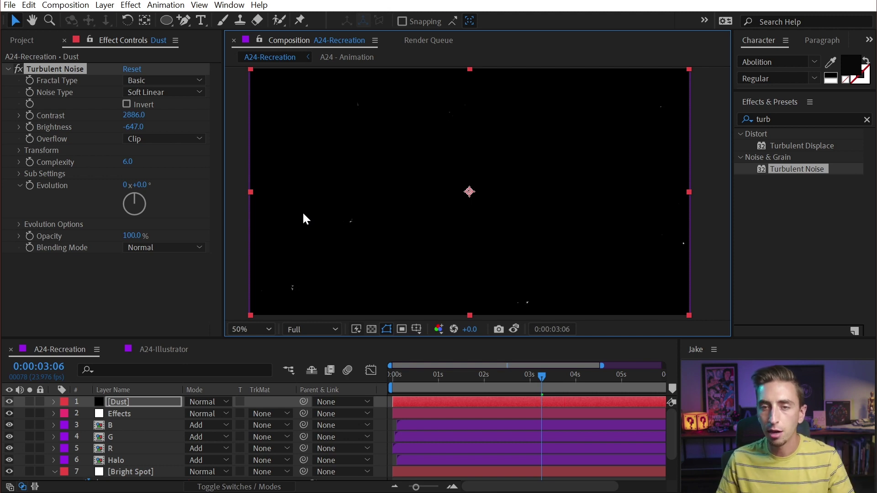
- Set Turbulent Noise's random seed to 2220, scale to 29 and brightness to -682
{"action": "left_click", "coordinate": [19, 224]}
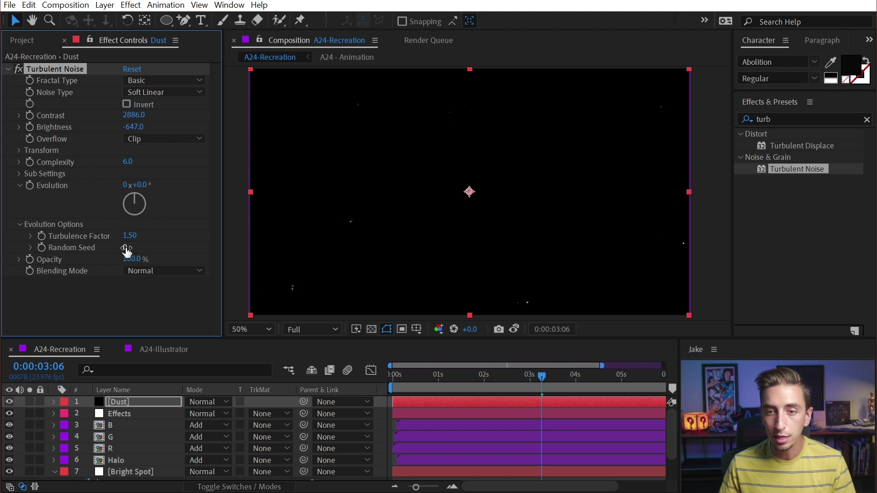
{"action": "left_click_drag", "start_coordinate": [186, 249], "coordinate": [261, 242]}
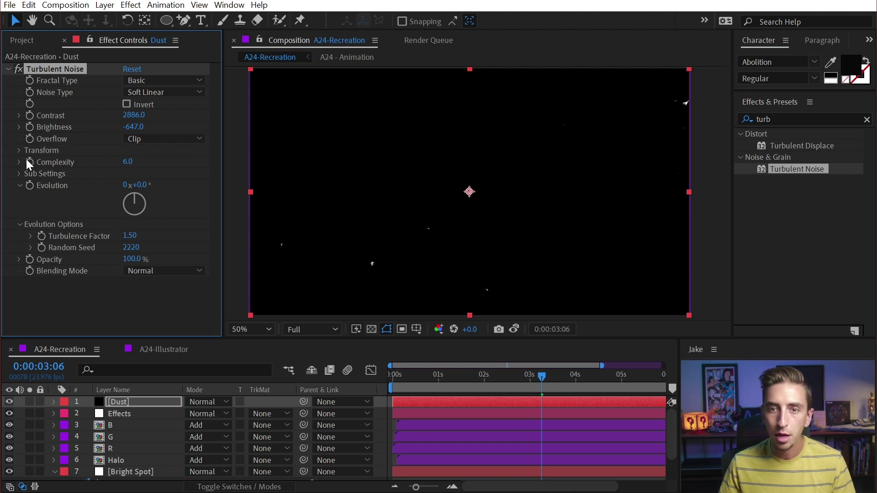
{"action": "left_click", "coordinate": [17, 149]}
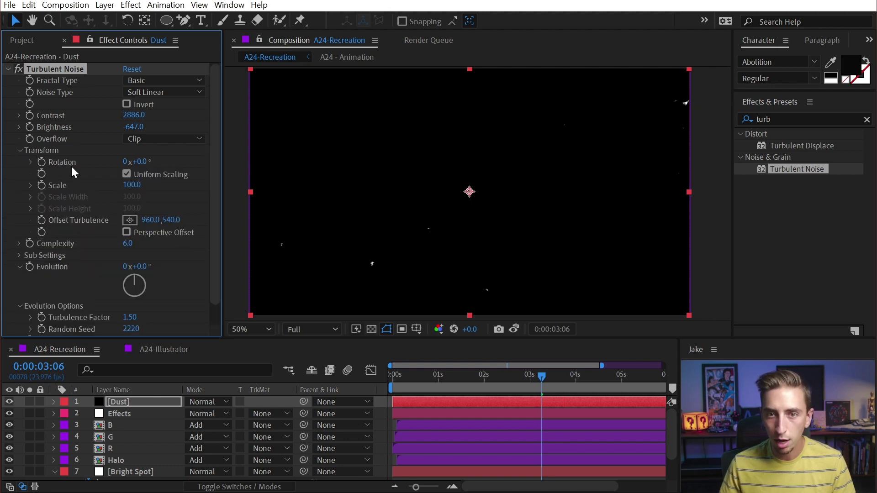
{"action": "left_click_drag", "start_coordinate": [129, 192], "coordinate": [77, 184]}
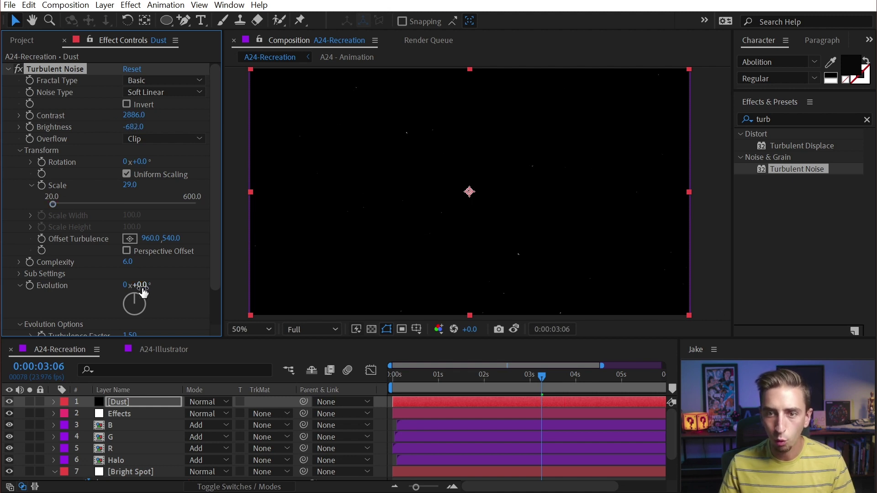
- Drive Turbulent Noise's Random Seed on the Dust layer with the expression random(10000)
{"action": "scroll", "coordinate": [143, 292], "scroll_direction": "down", "scroll_amount": 2}
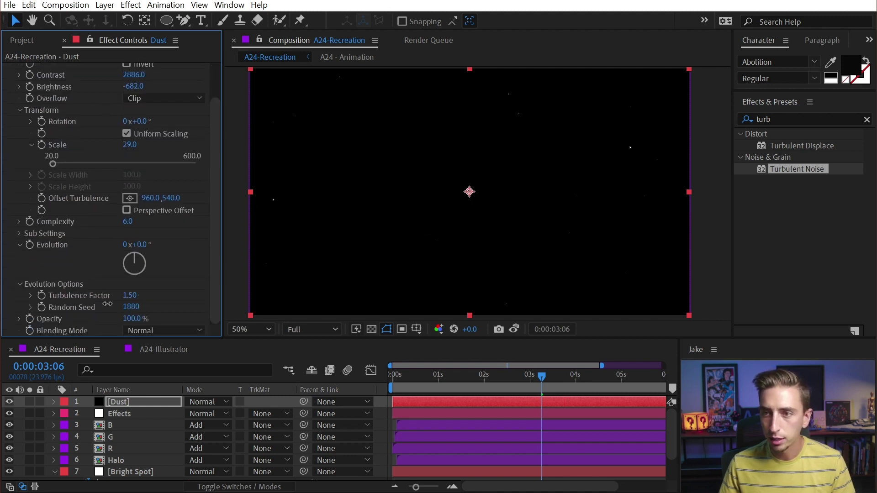
{"action": "mouse_move", "coordinate": [98, 305]}
{"action": "left_mouse_down"}
{"action": "mouse_move", "coordinate": [83, 303]}
{"action": "mouse_move", "coordinate": [117, 295]}
{"action": "mouse_move", "coordinate": [108, 295]}
{"action": "left_mouse_up"}
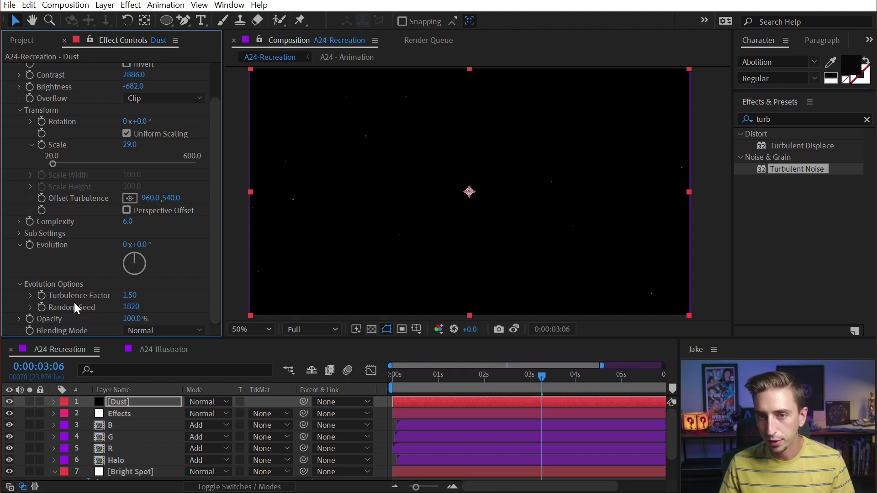
{"action": "left_click", "coordinate": [42, 307], "text": "alt"}
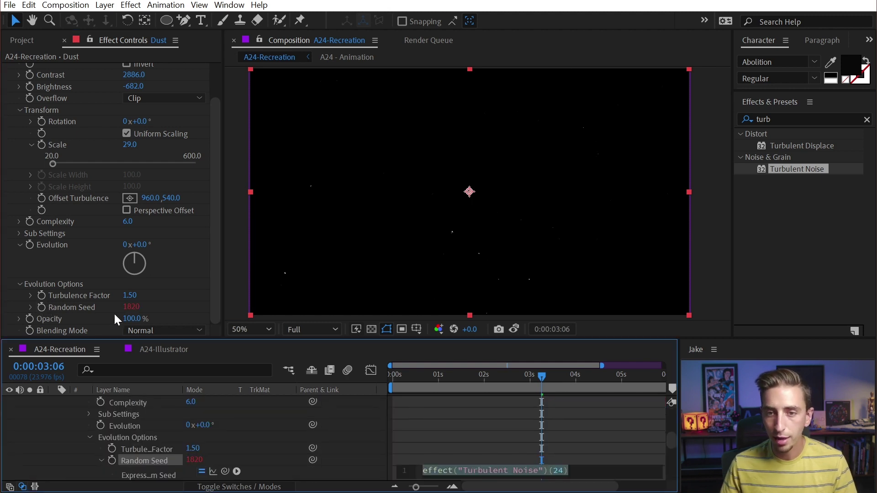
{"action": "type", "text": "ran"}
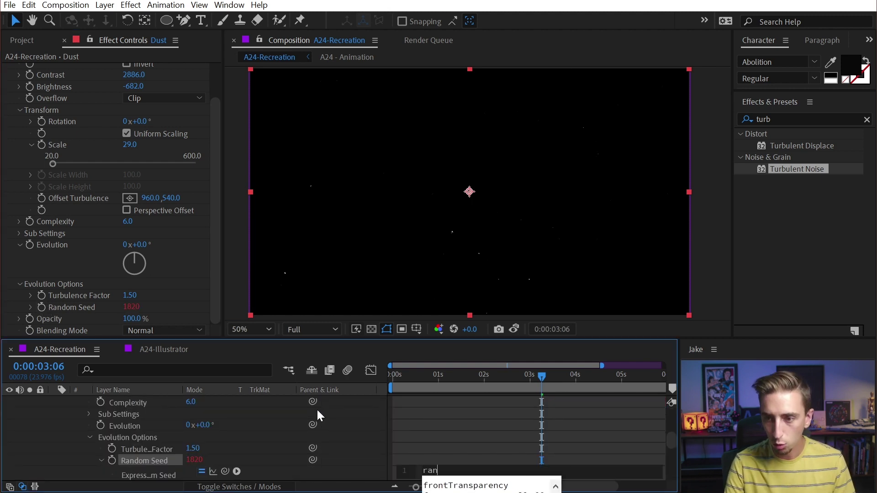
{"action": "type", "text": "dom("}
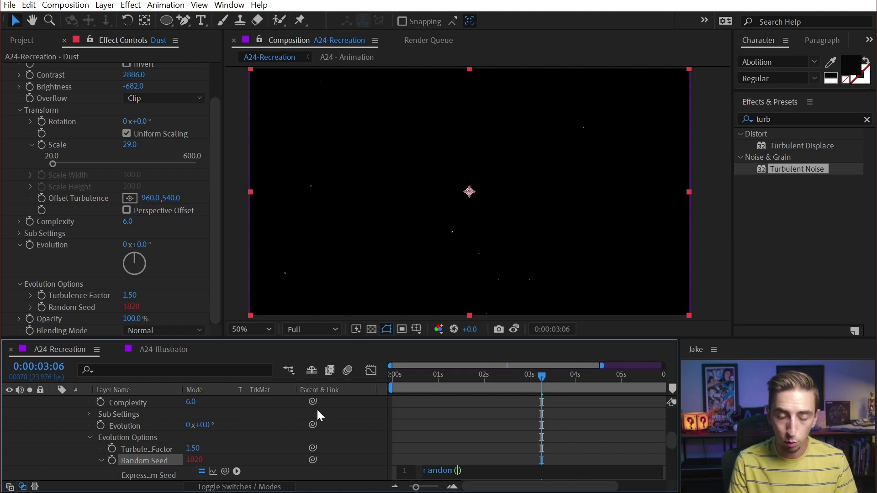
{"action": "type", "text": "10000"}
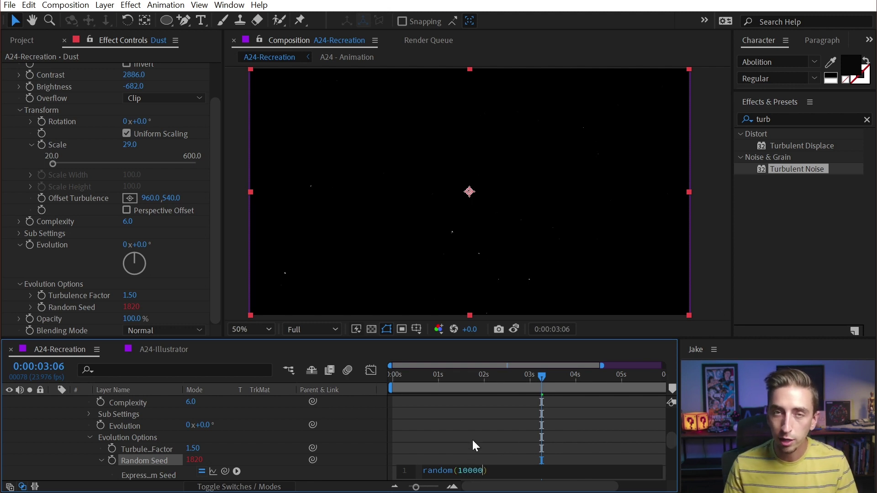
{"action": "left_click", "coordinate": [487, 443]}
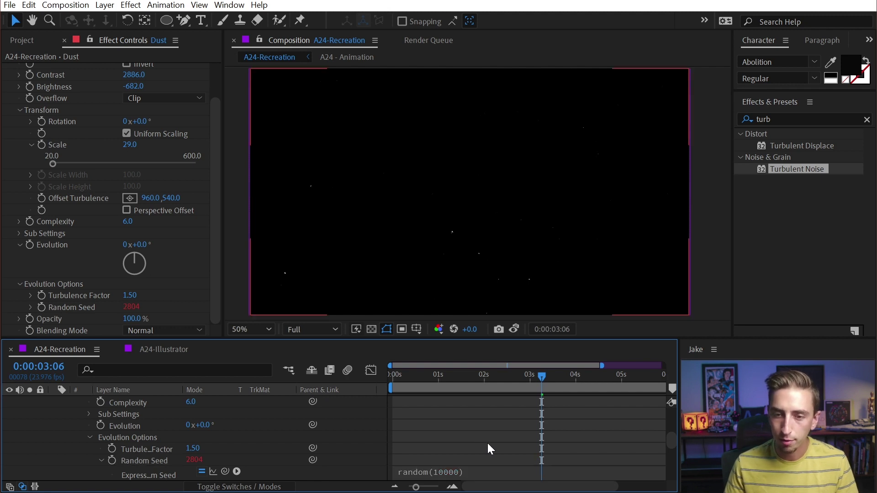
{"action": "left_click", "coordinate": [502, 430]}
- Preview the changing specks from the first frame and lower Turbulent Noise's brightness to -746
{"action": "left_click_drag", "start_coordinate": [446, 379], "coordinate": [370, 379]}
{"action": "key", "text": "space"}
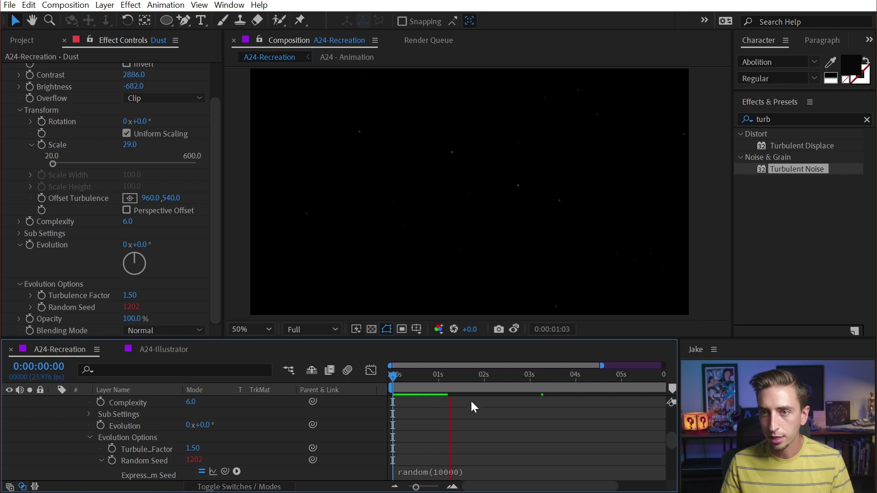
{"action": "scroll", "coordinate": [189, 122], "scroll_direction": "up", "scroll_amount": 3}
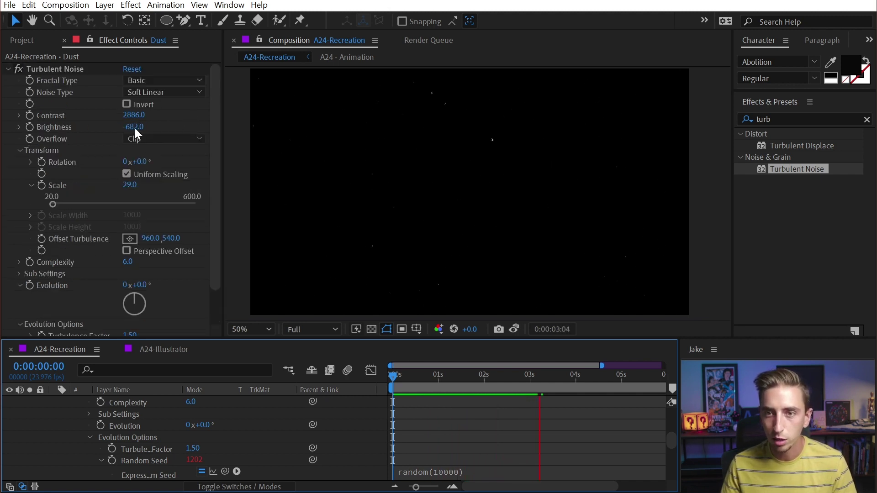
{"action": "left_click_drag", "start_coordinate": [135, 127], "coordinate": [89, 129]}
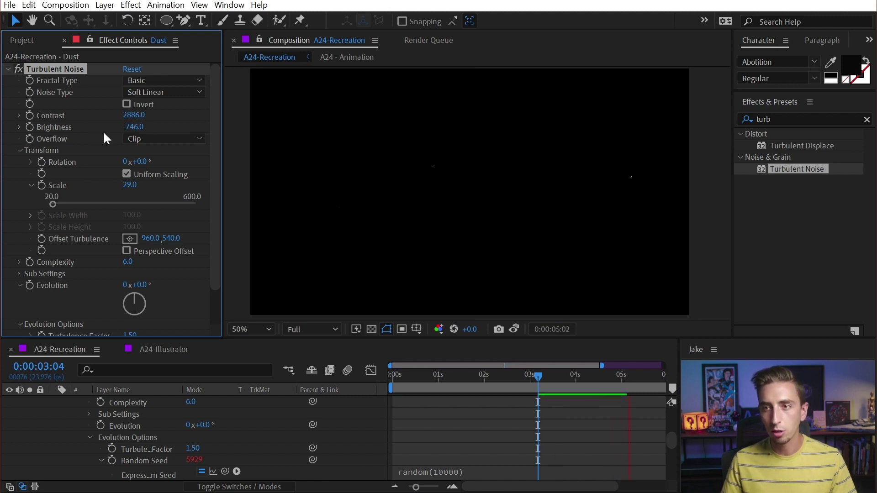
- Set the Dust layer's blending mode to Screen and move the layer beneath the Effects layer
{"action": "scroll", "coordinate": [59, 415], "scroll_direction": "up", "scroll_amount": 10}
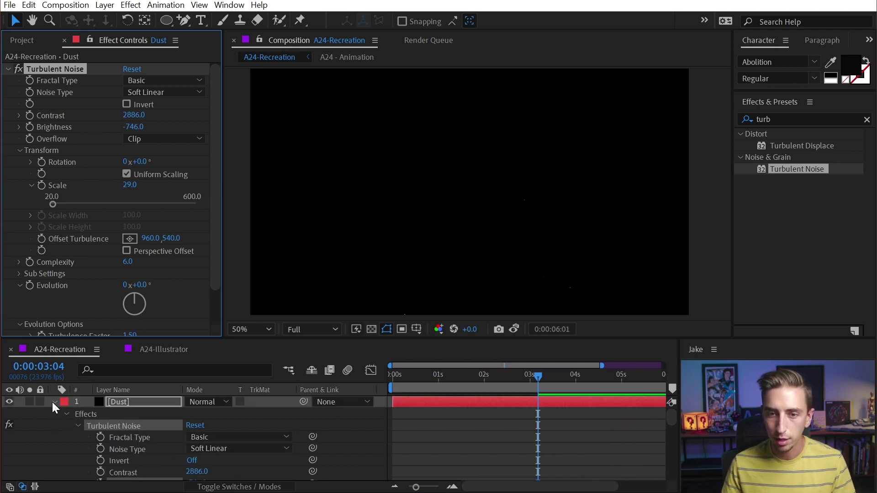
{"action": "left_click", "coordinate": [54, 402]}
{"action": "left_click", "coordinate": [205, 403]}
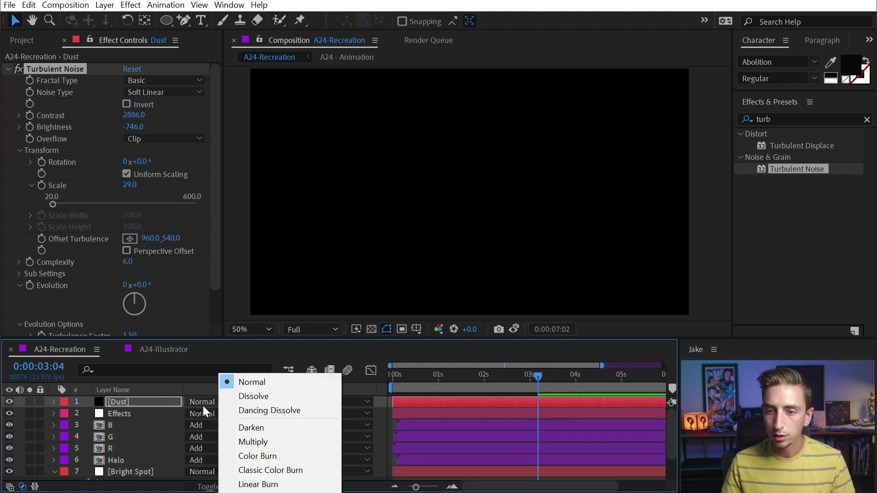
{"action": "key", "text": "Escape"}
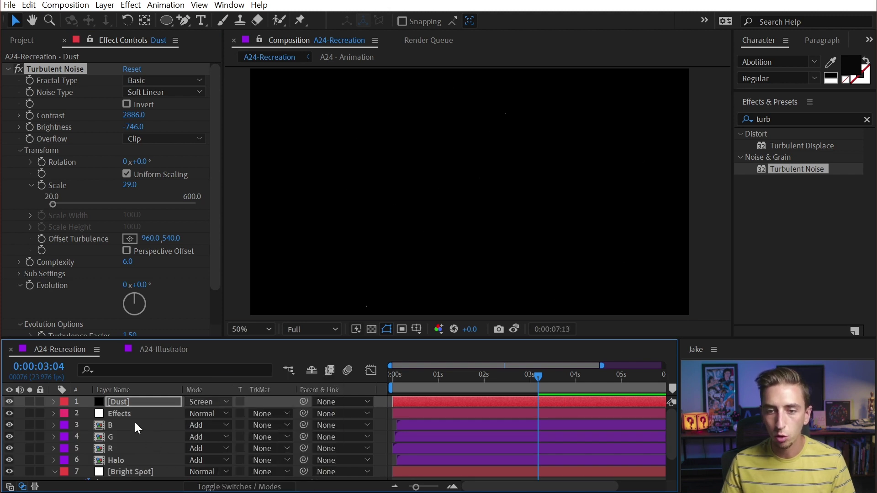
{"action": "left_click_drag", "start_coordinate": [125, 401], "coordinate": [135, 418]}
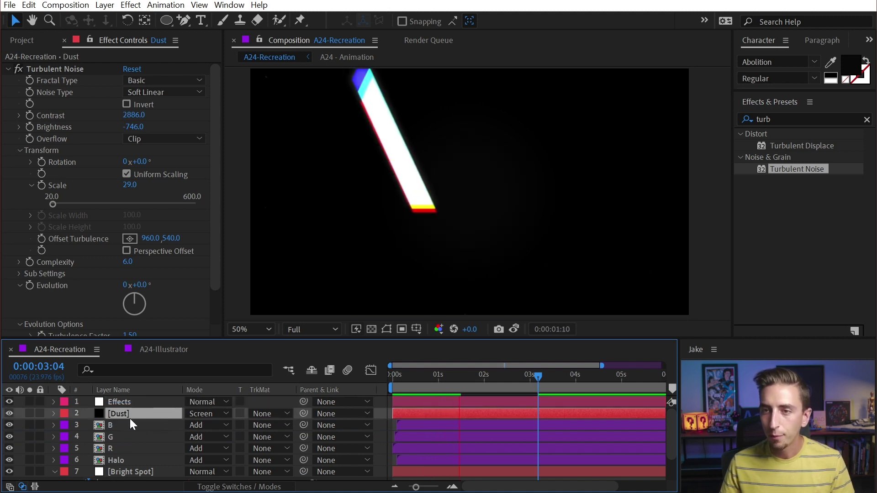
- Review the Effects layer's applied effects and inspect the dust over the logo with raised preview exposure
{"action": "left_click", "coordinate": [115, 403]}
{"action": "key", "text": "e"}
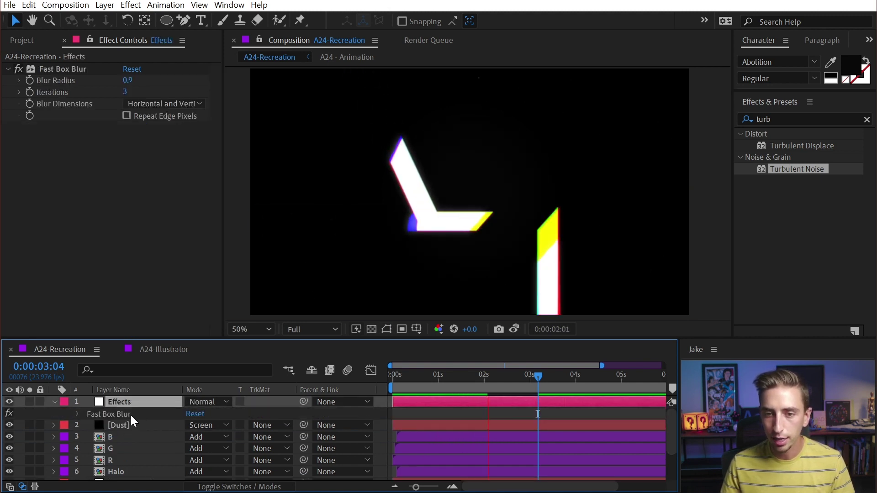
{"action": "key", "text": "e"}
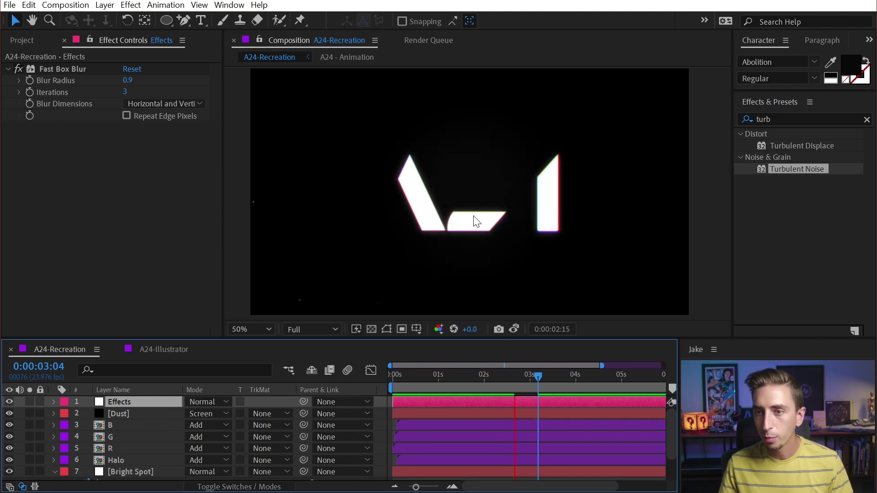
{"action": "key", "text": "space"}
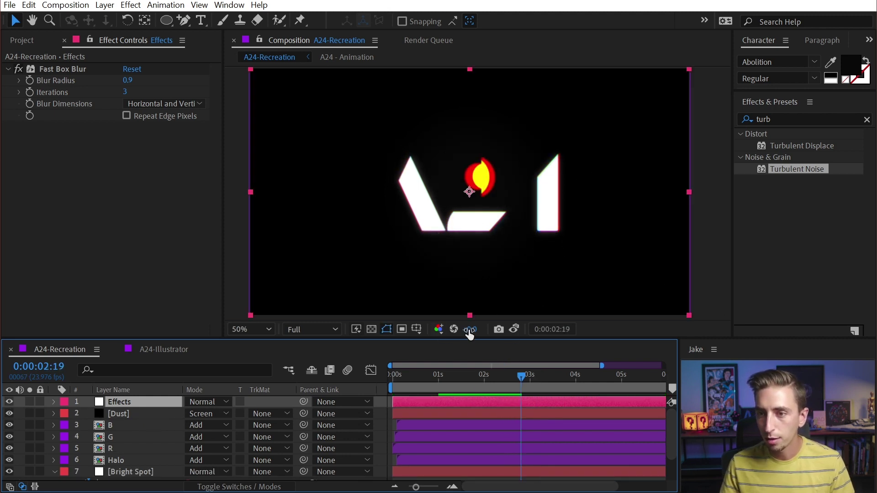
{"action": "left_click_drag", "start_coordinate": [469, 333], "coordinate": [555, 328]}
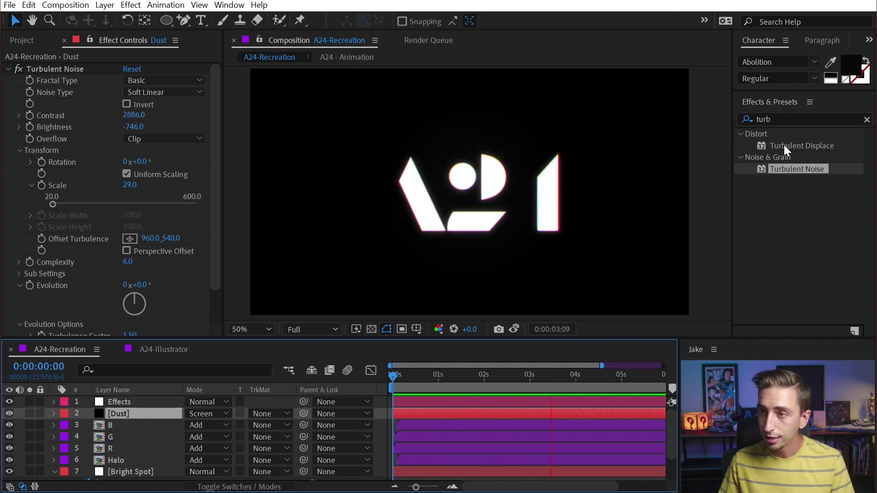
- Apply Posterize Time to the Dust layer with a frame rate of 18
{"action": "left_click_drag", "start_coordinate": [784, 120], "coordinate": [660, 120]}
{"action": "type", "text": "posterize"}
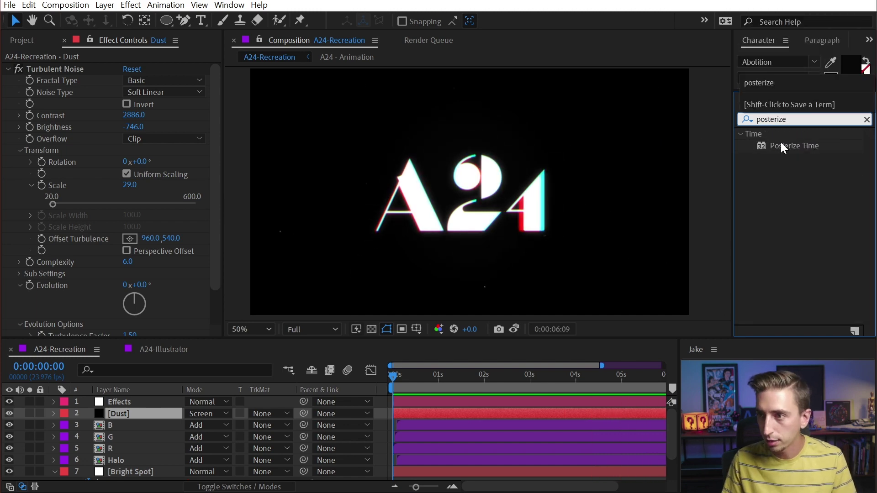
{"action": "left_click_drag", "start_coordinate": [779, 142], "coordinate": [154, 415]}
{"action": "left_click", "coordinate": [129, 329]}
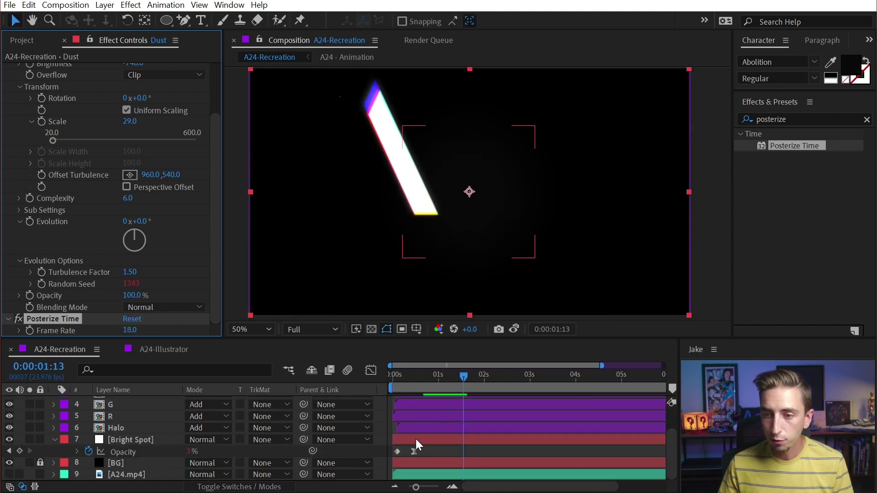
- Copy the Bright Spot layer's two opacity keyframes and paste them onto the Dust layer at 0:00:00:02
{"action": "left_click", "coordinate": [398, 379]}
{"action": "left_click", "coordinate": [138, 438]}
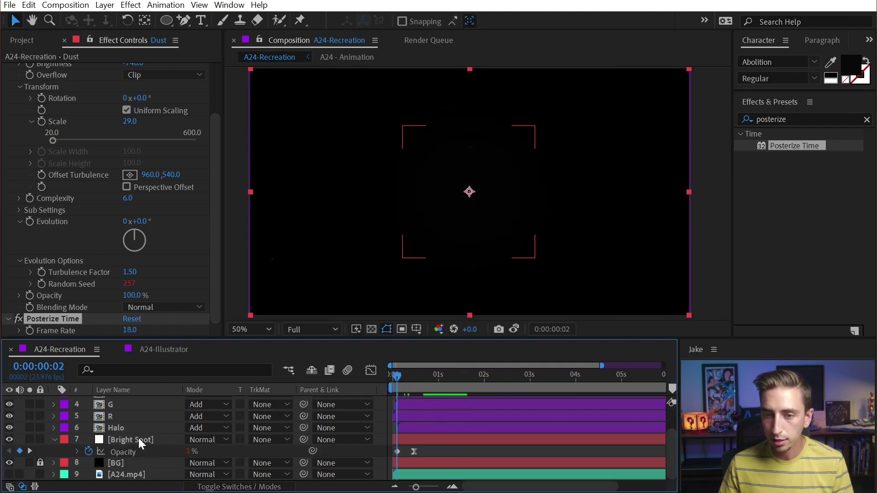
{"action": "left_click_drag", "start_coordinate": [430, 450], "coordinate": [390, 454]}
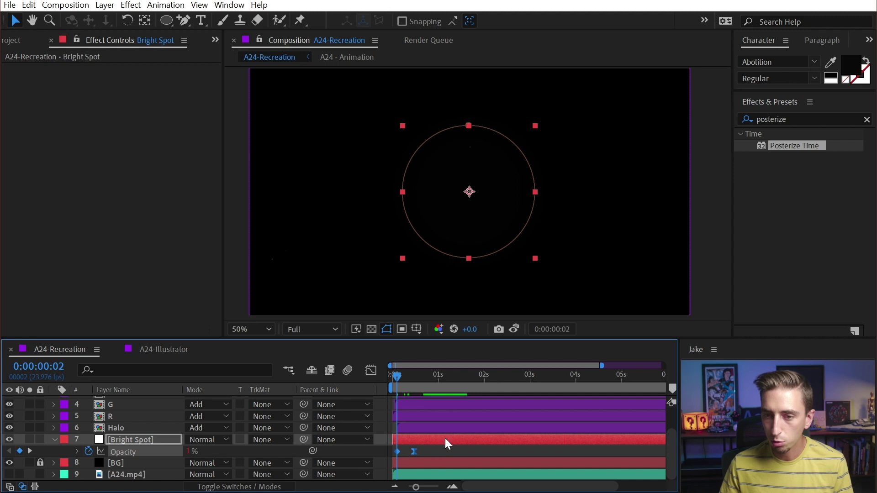
{"action": "scroll", "coordinate": [445, 436], "scroll_direction": "up", "scroll_amount": 3}
{"action": "left_click", "coordinate": [135, 409]}
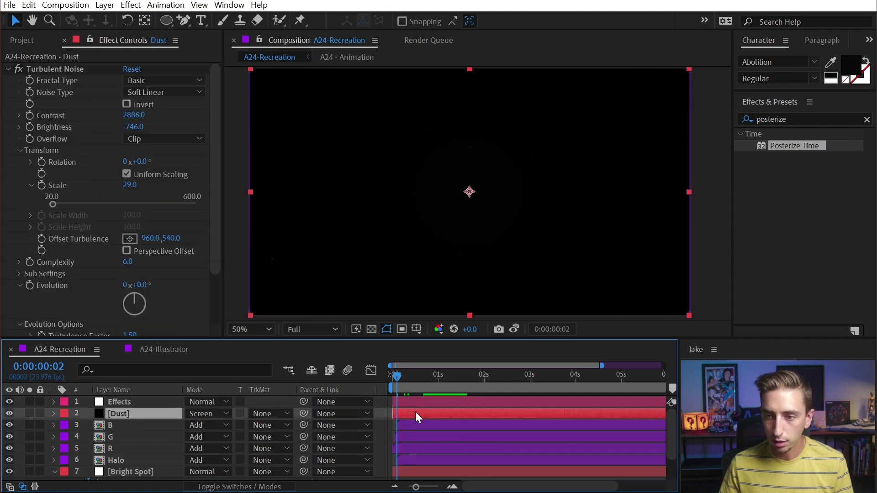
{"action": "key", "text": "Return"}
{"action": "key", "text": "ctrl+v"}
{"action": "key", "text": "u"}
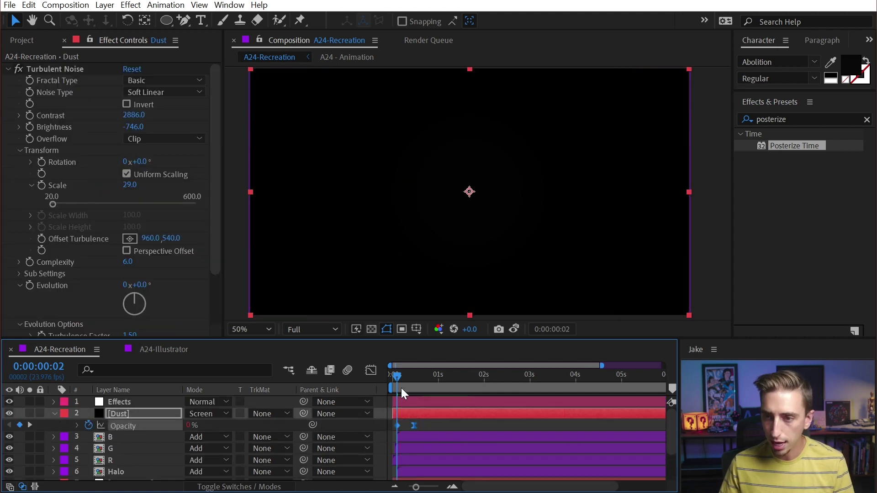
- Remove the pasted expression from the Dust layer's opacity, keeping its keyframes
{"action": "left_click_drag", "start_coordinate": [398, 381], "coordinate": [410, 385]}
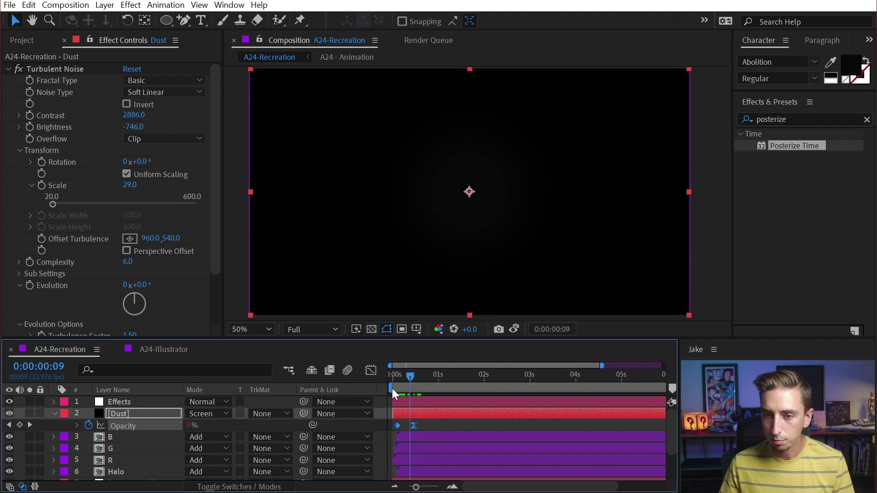
{"action": "left_click", "coordinate": [78, 425]}
{"action": "left_click", "coordinate": [407, 436]}
{"action": "key", "text": "BackSpace"}
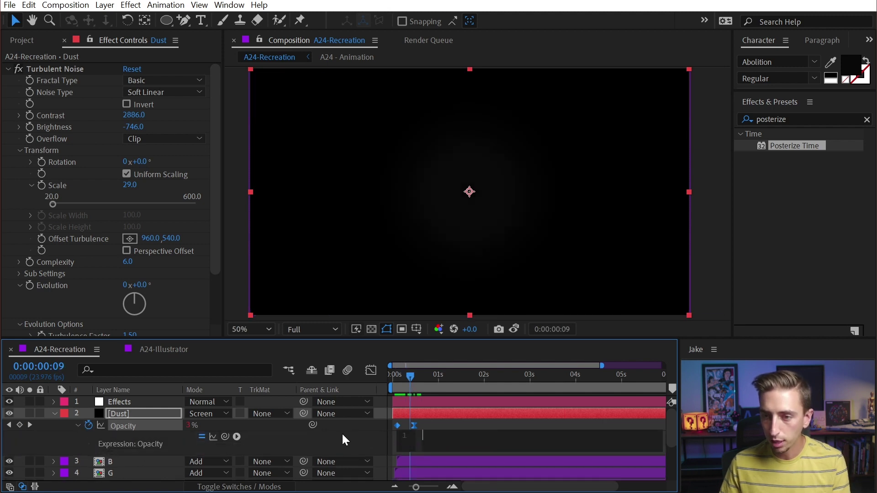
{"action": "left_click", "coordinate": [344, 434]}
- Set the Dust layer's second opacity keyframe at 0:00:00:11 to 100% and preview the animation from the start
{"action": "left_click", "coordinate": [427, 425]}
{"action": "key", "text": "k"}
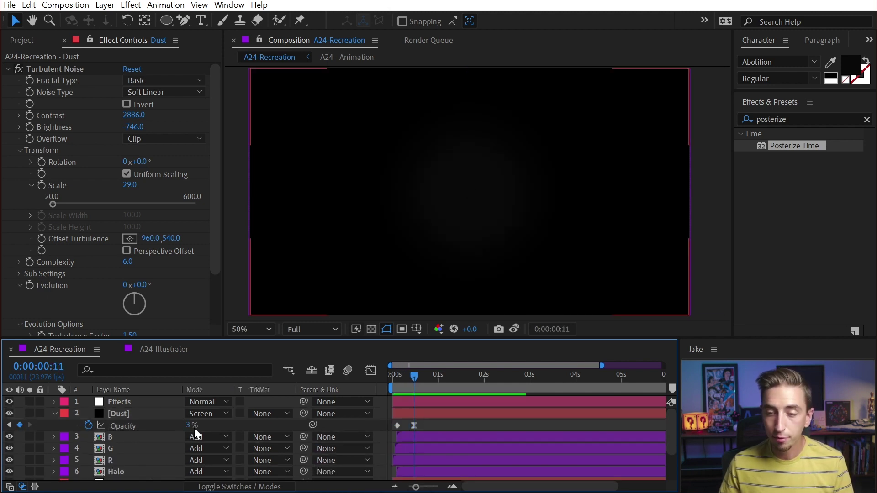
{"action": "left_click_drag", "start_coordinate": [193, 426], "coordinate": [287, 426]}
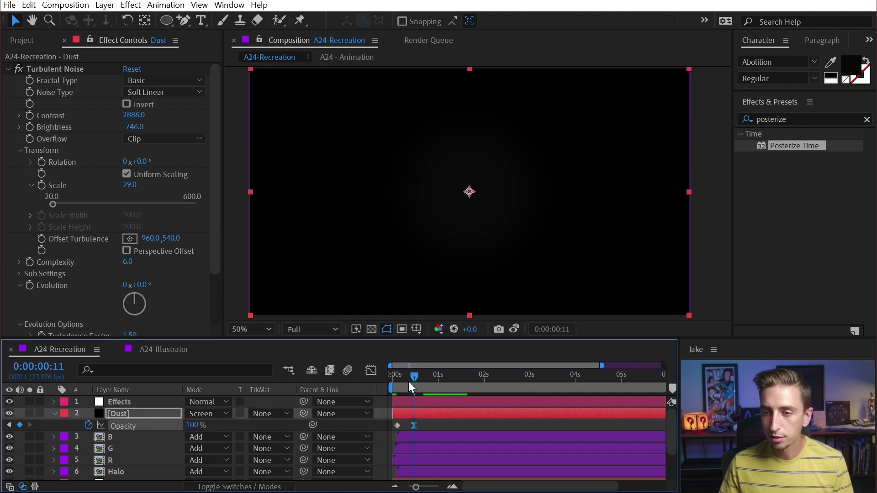
{"action": "left_click_drag", "start_coordinate": [408, 382], "coordinate": [386, 381]}
{"action": "key", "text": "space"}
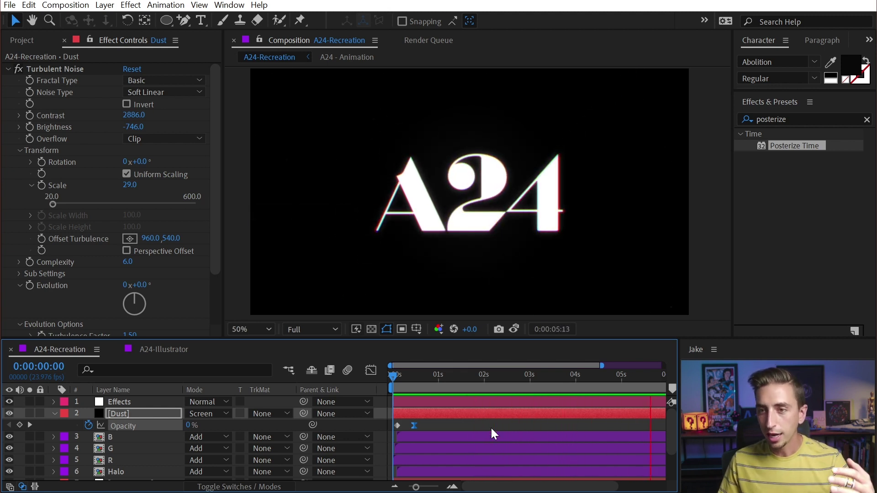
{"action": "key", "text": "space"}
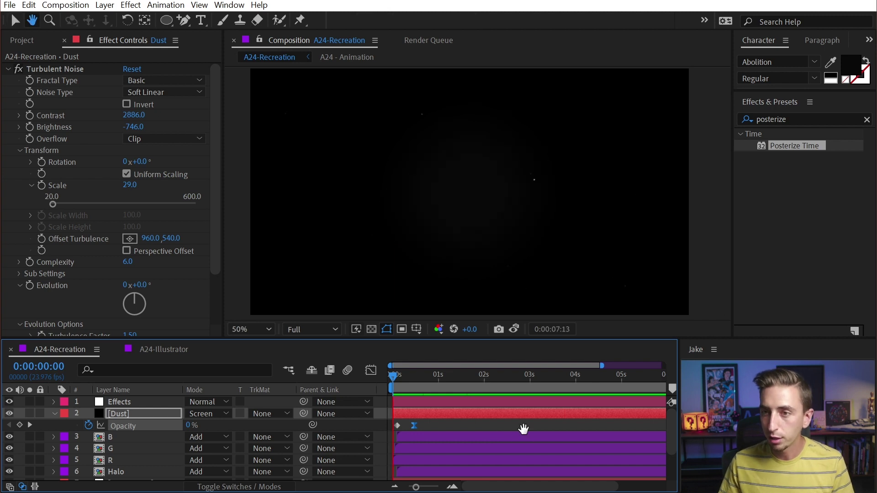
- Make the A24.mp4 reference layer visible and solo it
{"action": "key", "text": "minus"}
{"action": "scroll", "coordinate": [593, 435], "scroll_direction": "down", "scroll_amount": 3}
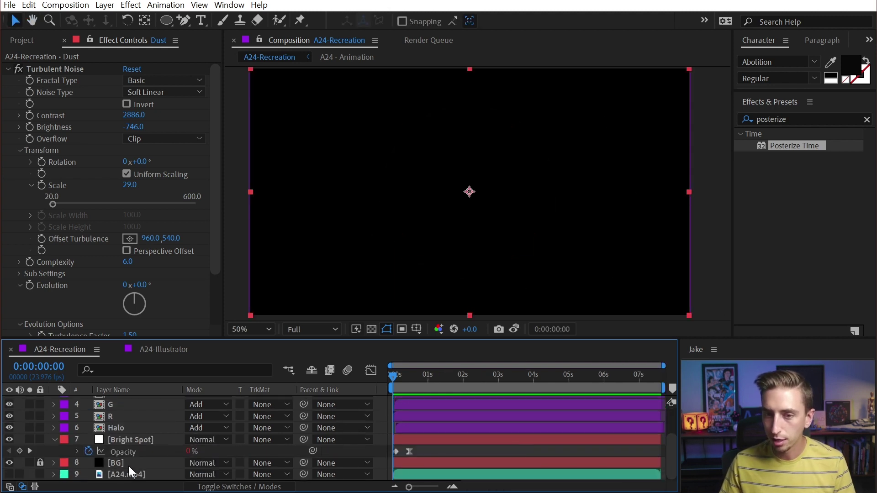
{"action": "left_click", "coordinate": [19, 474]}
{"action": "left_click", "coordinate": [11, 474]}
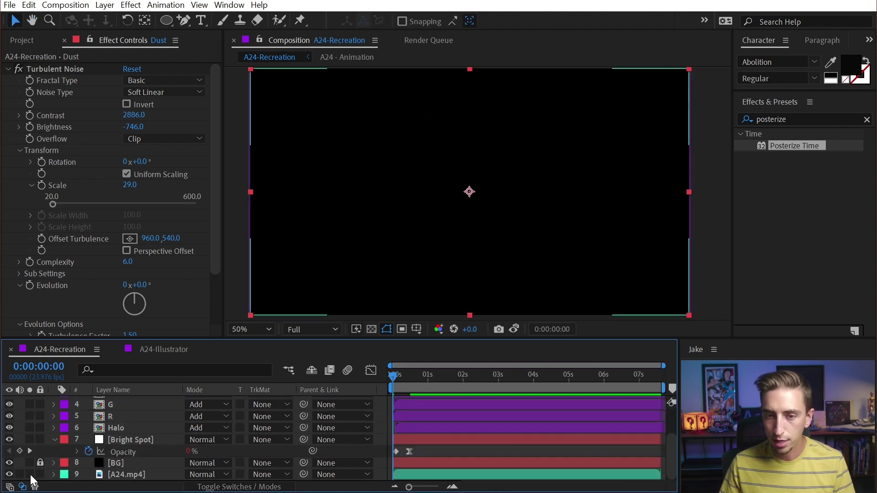
{"action": "left_click", "coordinate": [30, 474]}
- Raise the preview exposure to 40 and examine the reference's final frames from 0:00:07:01 to 0:00:07:14
{"action": "left_click", "coordinate": [641, 380]}
{"action": "left_click", "coordinate": [500, 328]}
{"action": "left_click_drag", "start_coordinate": [474, 329], "coordinate": [862, 330]}
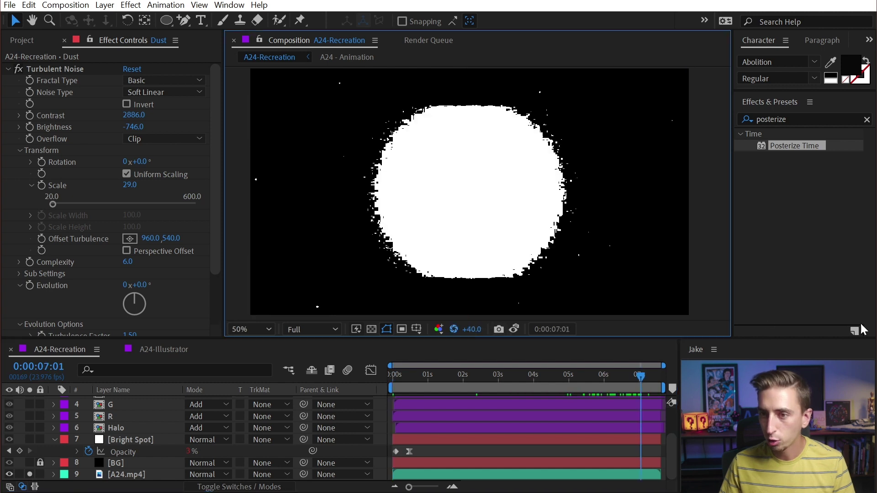
{"action": "left_click_drag", "start_coordinate": [643, 374], "coordinate": [656, 376]}
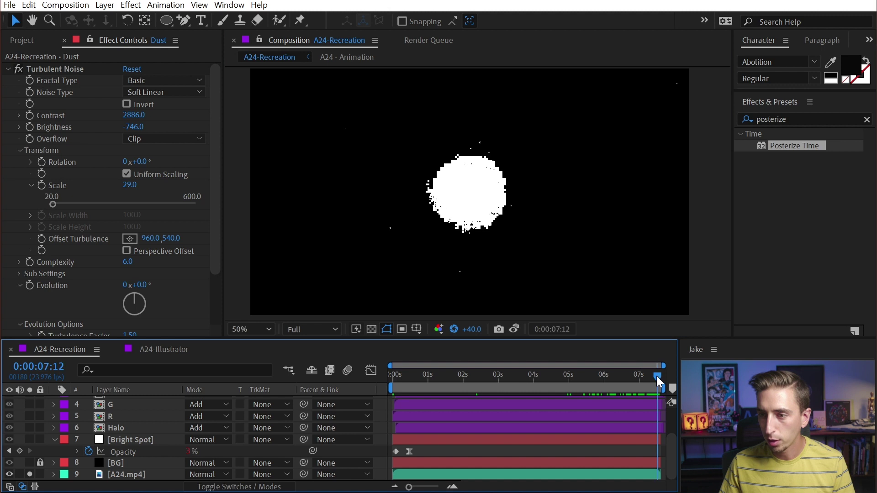
{"action": "key", "text": "Page_Down"}
{"action": "key", "text": "Page_Down"}
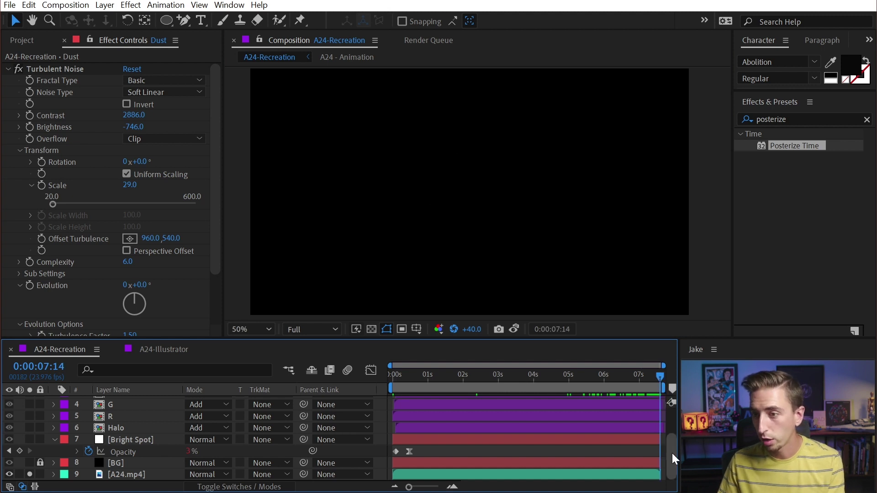
- Check the reference's closing fade frame by frame and add opacity keyframes to the Dust and Bright Spot layers at 0:00:07:03
{"action": "key", "text": "Page_Up"}
{"action": "left_click_drag", "start_coordinate": [645, 377], "coordinate": [645, 374]}
{"action": "key", "text": "Page_Down"}
{"action": "key", "text": "Page_Down"}
{"action": "key", "text": "Page_Up"}
{"action": "key", "text": "Page_Up"}
{"action": "key", "text": "Page_Up"}
{"action": "key", "text": "Page_Up"}
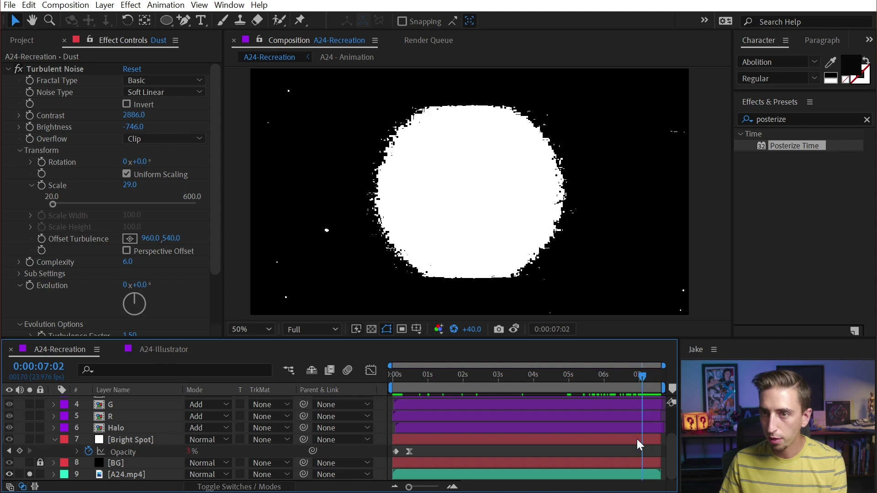
{"action": "key", "text": "Page_Down"}
{"action": "scroll", "coordinate": [634, 441], "scroll_direction": "up", "scroll_amount": 2}
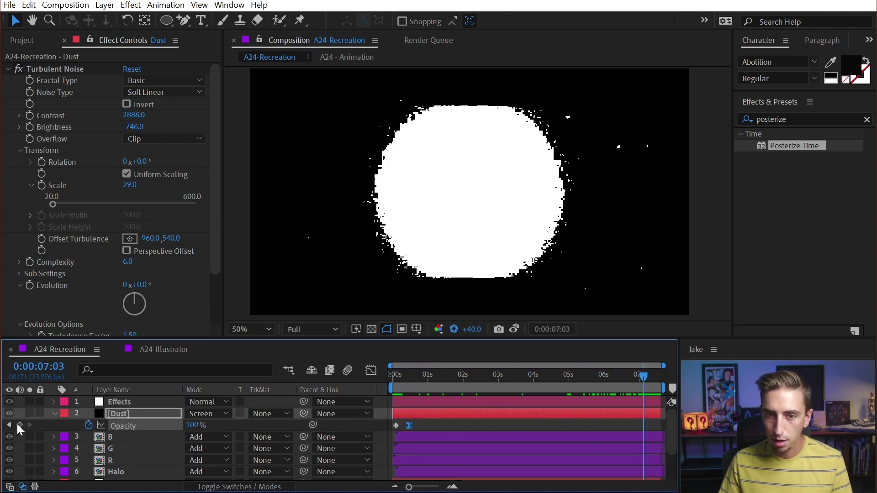
{"action": "scroll", "coordinate": [43, 441], "scroll_direction": "down", "scroll_amount": 2}
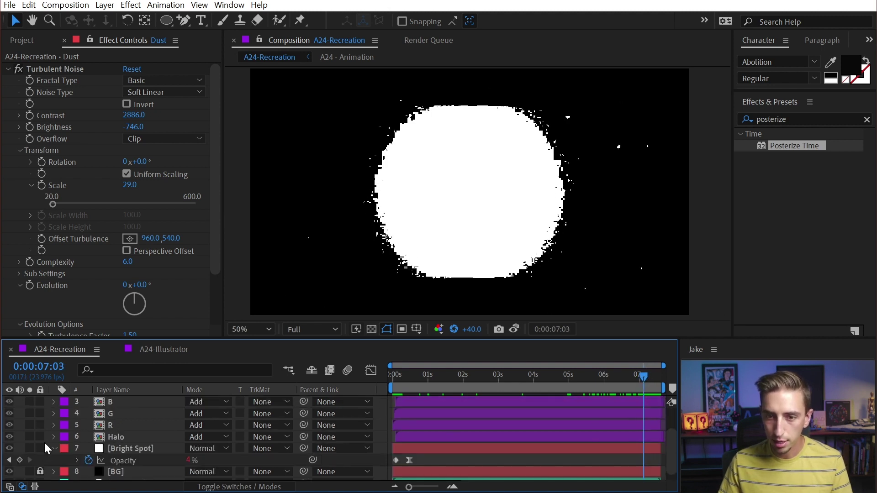
{"action": "left_click", "coordinate": [19, 460]}
- Set the opacity of the Dust and Bright Spot layers to 0% at 0:00:07:14
{"action": "key", "text": "End"}
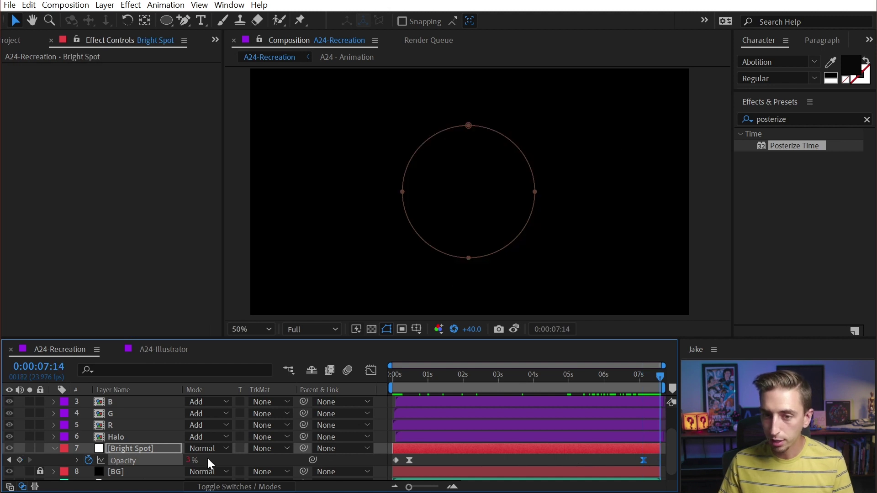
{"action": "scroll", "coordinate": [607, 430], "scroll_direction": "up", "scroll_amount": 2}
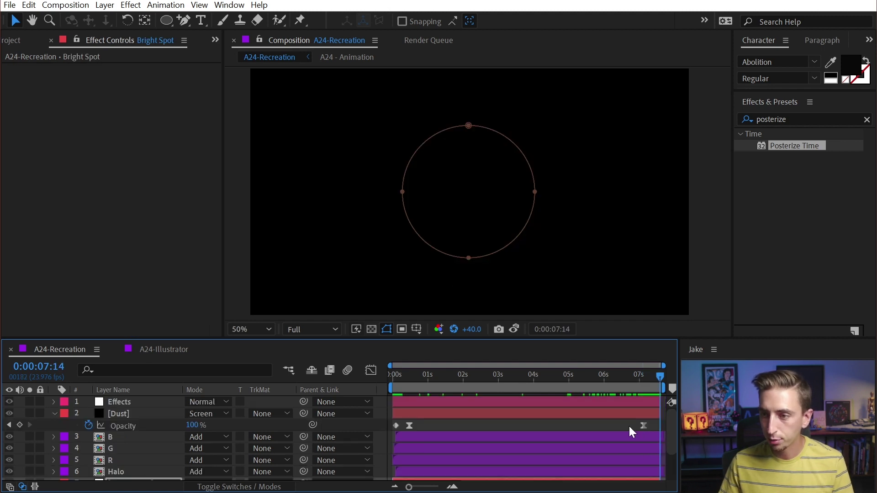
{"action": "left_click", "coordinate": [193, 424]}
{"action": "type", "text": "0"}
{"action": "key", "text": "Return"}
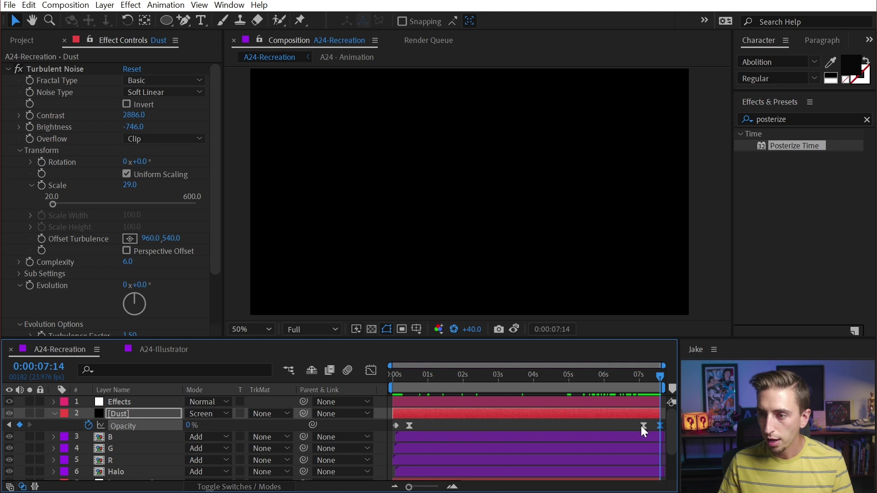
{"action": "scroll", "coordinate": [642, 425], "scroll_direction": "down", "scroll_amount": 2}
- Convert the final opacity keyframes of the Bright Spot and Dust layers at 0:00:07:14 to linear
{"action": "left_click", "coordinate": [643, 450]}
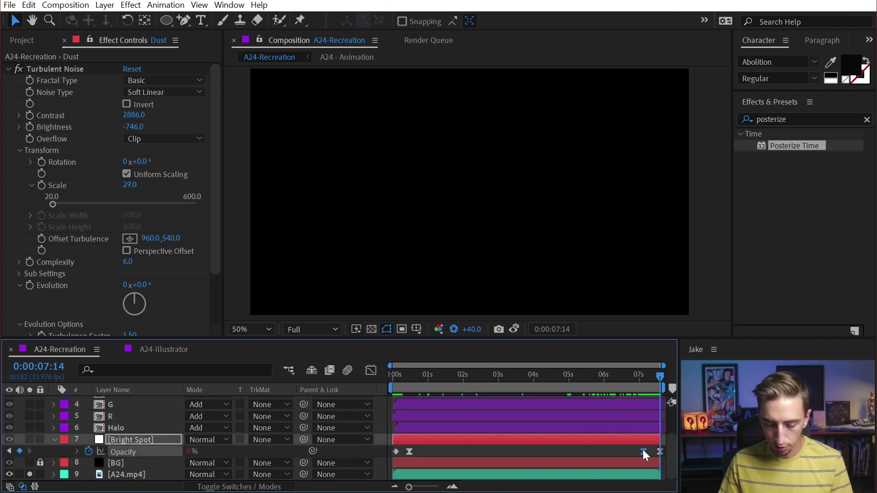
{"action": "left_click", "coordinate": [659, 450]}
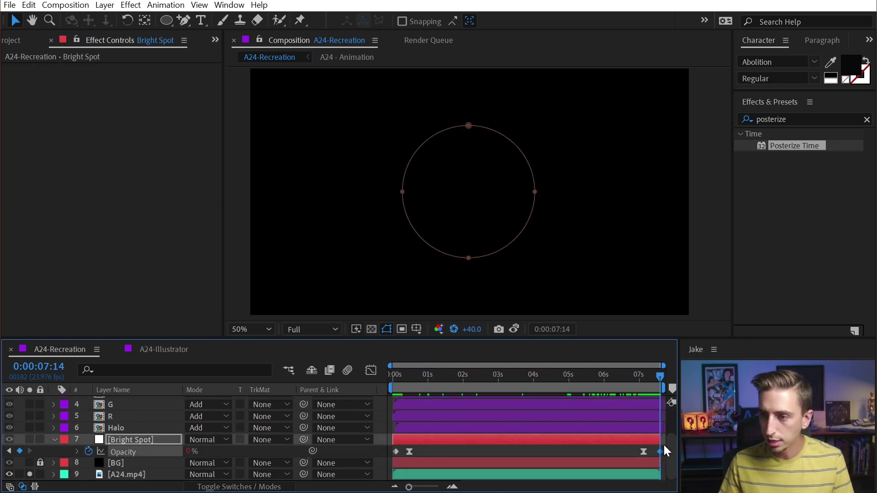
{"action": "scroll", "coordinate": [662, 438], "scroll_direction": "up", "scroll_amount": 2}
{"action": "left_click", "coordinate": [659, 425]}
- Preview the recreation at normal exposure, and solo the A24.mp4 reference to scrub through its motion up to 0:00:03:11
{"action": "scroll", "coordinate": [612, 425], "scroll_direction": "down", "scroll_amount": 3}
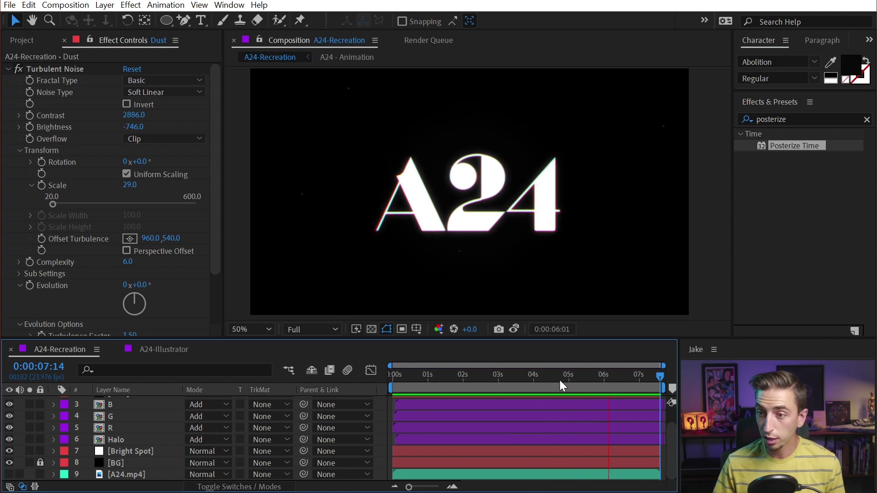
{"action": "mouse_move", "coordinate": [560, 378]}
{"action": "left_mouse_down"}
{"action": "mouse_move", "coordinate": [508, 373]}
{"action": "mouse_move", "coordinate": [547, 376]}
{"action": "left_mouse_up"}
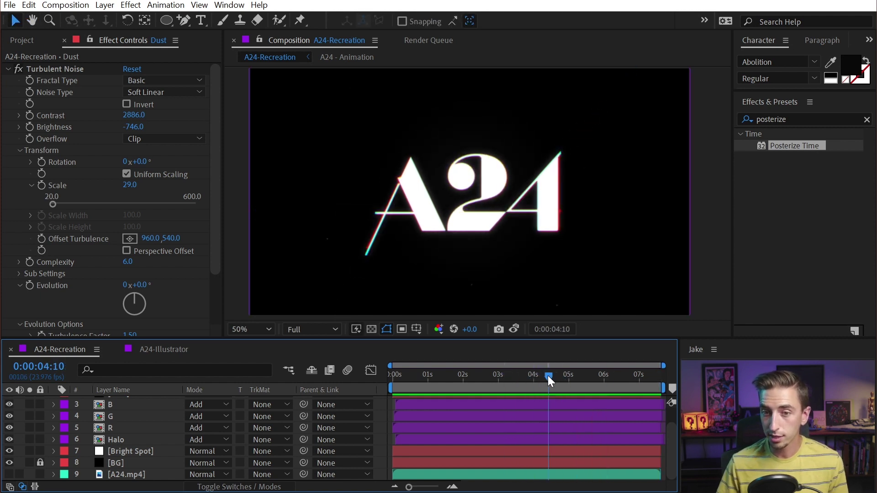
{"action": "left_click", "coordinate": [9, 474]}
{"action": "left_click", "coordinate": [30, 474]}
{"action": "left_click_drag", "start_coordinate": [426, 380], "coordinate": [518, 385]}
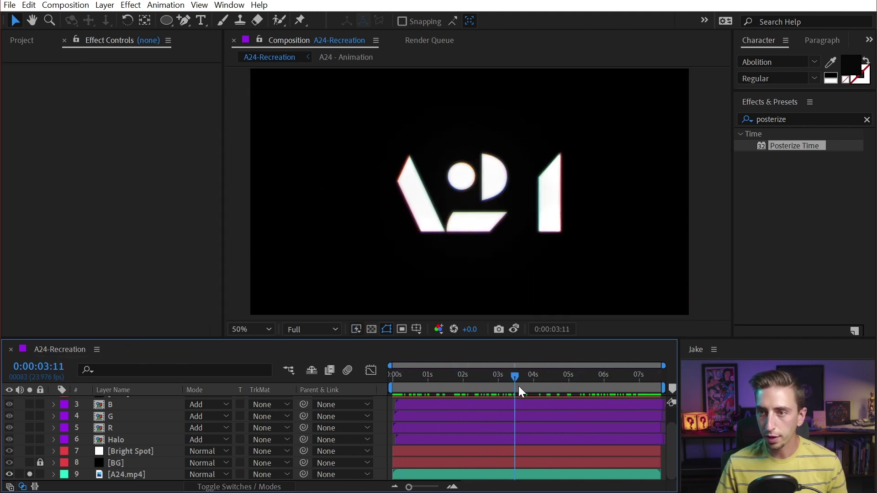
{"action": "scroll", "coordinate": [491, 422], "scroll_direction": "up", "scroll_amount": 2}
{"action": "scroll", "coordinate": [490, 421], "scroll_direction": "down", "scroll_amount": 2}
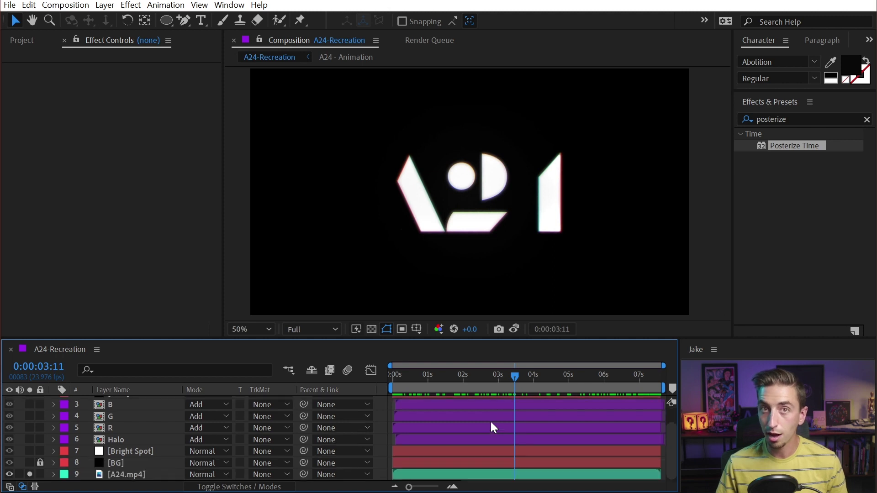
- Add a Transform effect to the Effects layer and place it above Fast Box Blur
{"action": "scroll", "coordinate": [489, 422], "scroll_direction": "up", "scroll_amount": 2}
{"action": "left_click", "coordinate": [133, 401]}
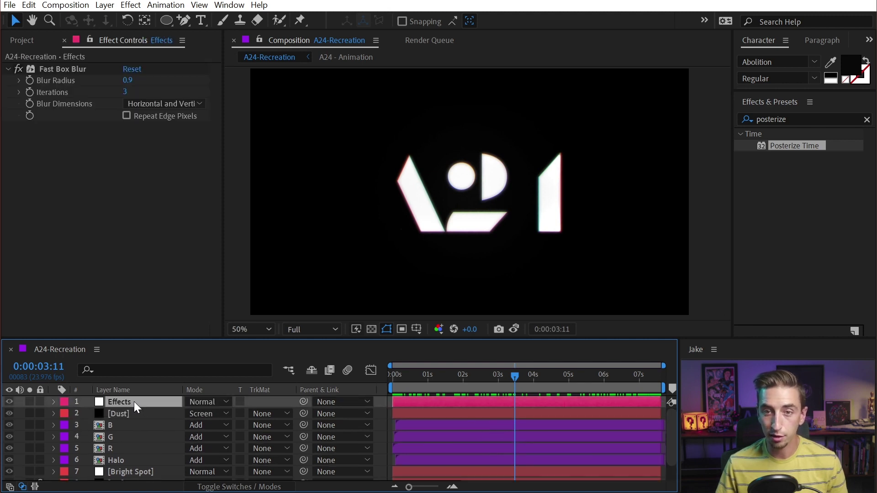
{"action": "double_click", "coordinate": [788, 119]}
{"action": "type", "text": "tra"}
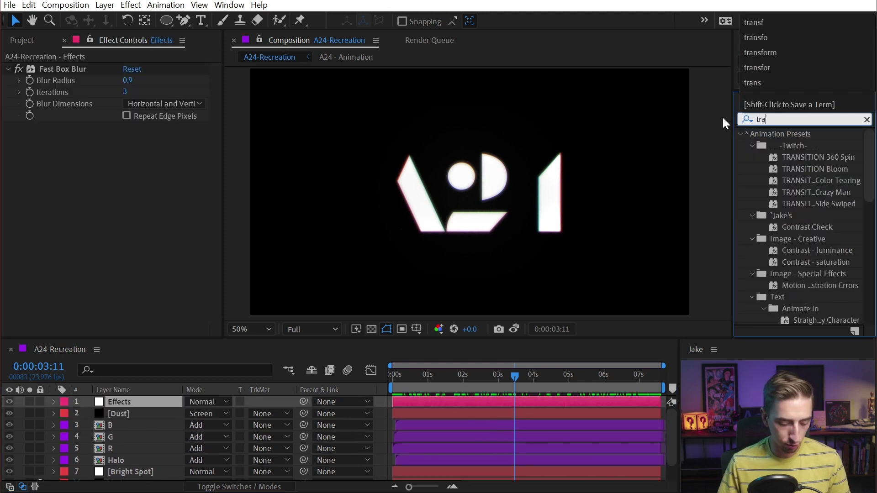
{"action": "type", "text": "nsfor"}
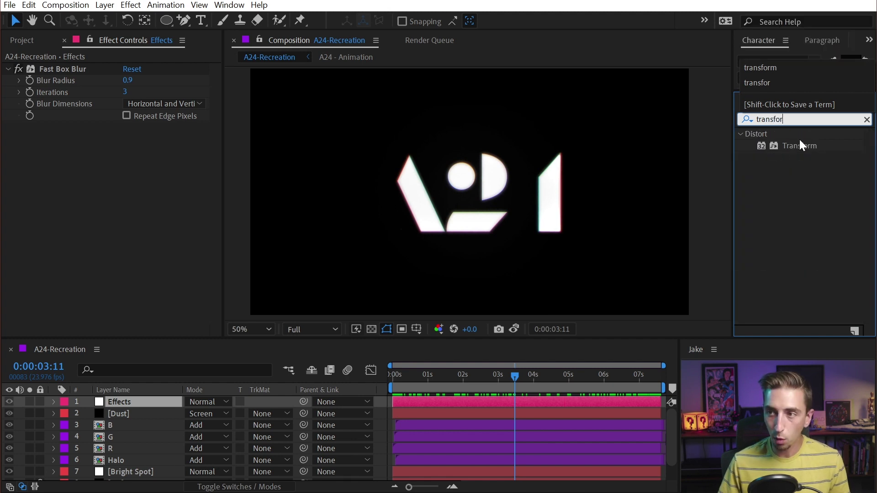
{"action": "left_click_drag", "start_coordinate": [776, 145], "coordinate": [157, 168]}
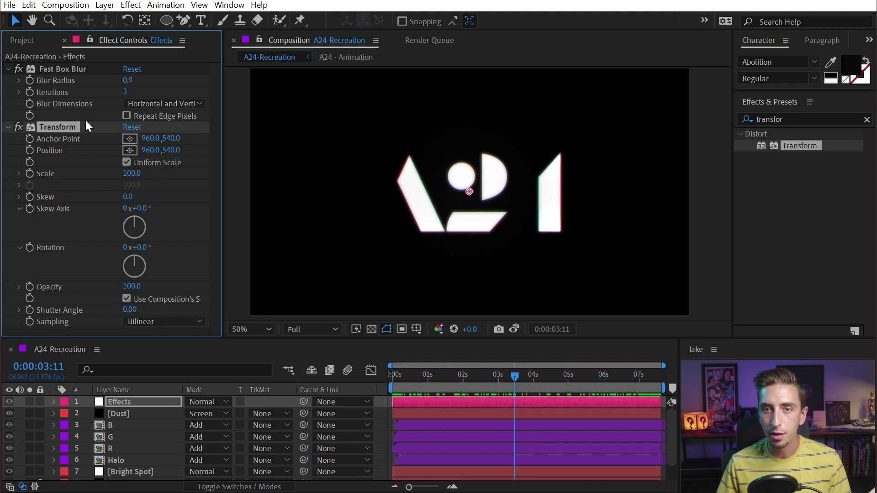
{"action": "left_click_drag", "start_coordinate": [43, 124], "coordinate": [56, 68]}
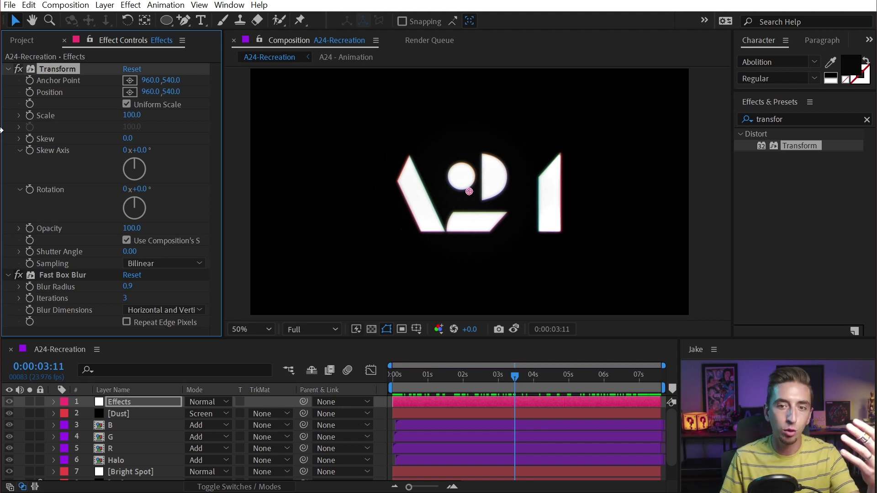
{"action": "left_click", "coordinate": [56, 276]}
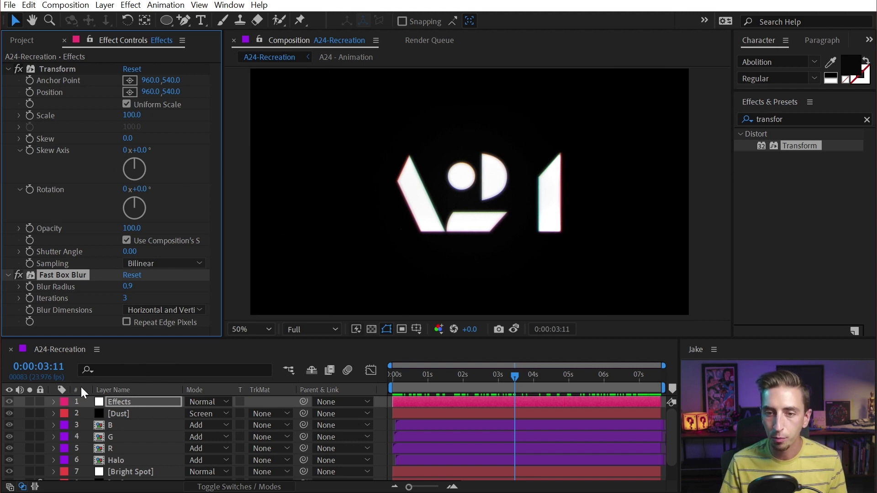
- Unsolo the A24.mp4 layer, place it above all other layers, and overlay it at 50% opacity at 0:00:03:09
{"action": "scroll", "coordinate": [112, 414], "scroll_direction": "down", "scroll_amount": 2}
{"action": "left_click_drag", "start_coordinate": [122, 474], "coordinate": [124, 399]}
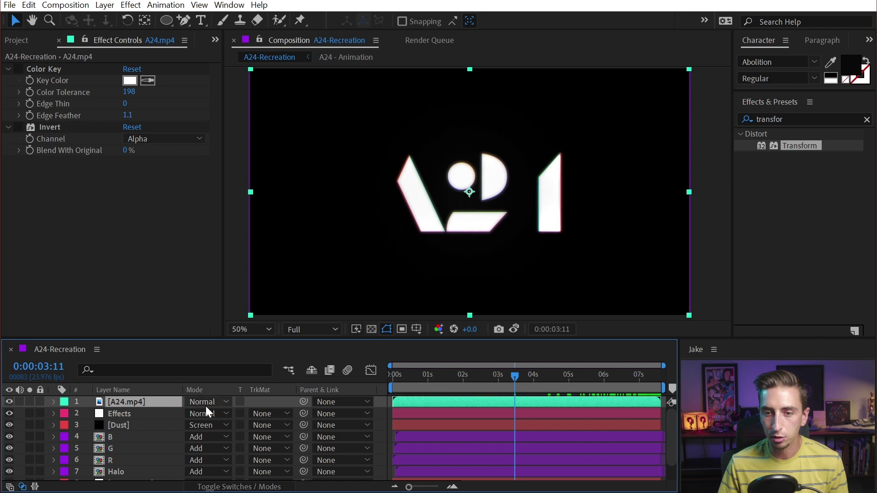
{"action": "type", "text": "t"}
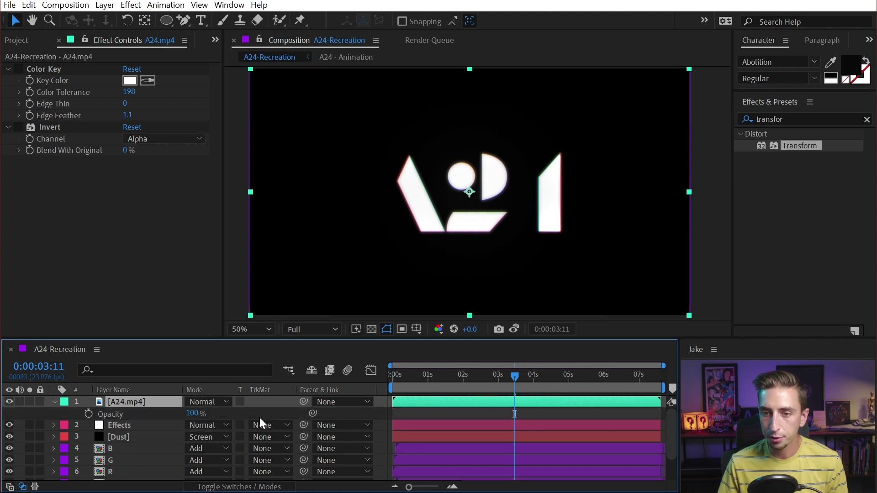
{"action": "type", "text": "50"}
{"action": "key", "text": "Return"}
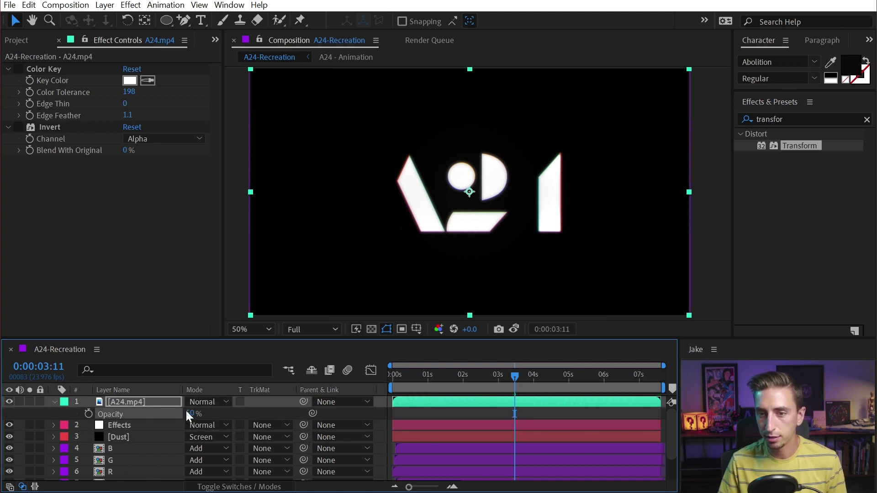
{"action": "left_click_drag", "start_coordinate": [515, 374], "coordinate": [512, 396]}
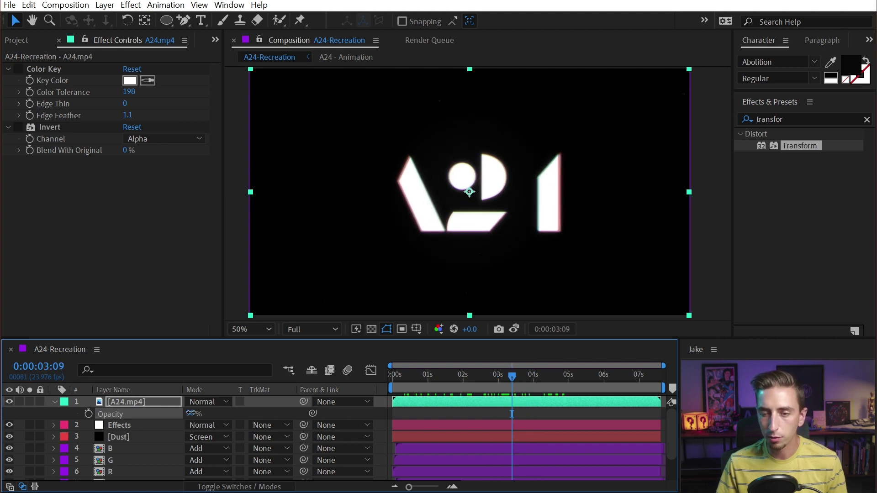
- Restore the A24.mp4 layer's opacity to 100% and take an enlarged snapshot of the reference at 0:00:03:09
{"action": "left_click_drag", "start_coordinate": [191, 413], "coordinate": [325, 418]}
{"action": "scroll", "coordinate": [458, 174], "scroll_direction": "up", "scroll_amount": 1}
{"action": "left_click_drag", "start_coordinate": [435, 194], "coordinate": [520, 186]}
{"action": "left_click", "coordinate": [499, 329]}
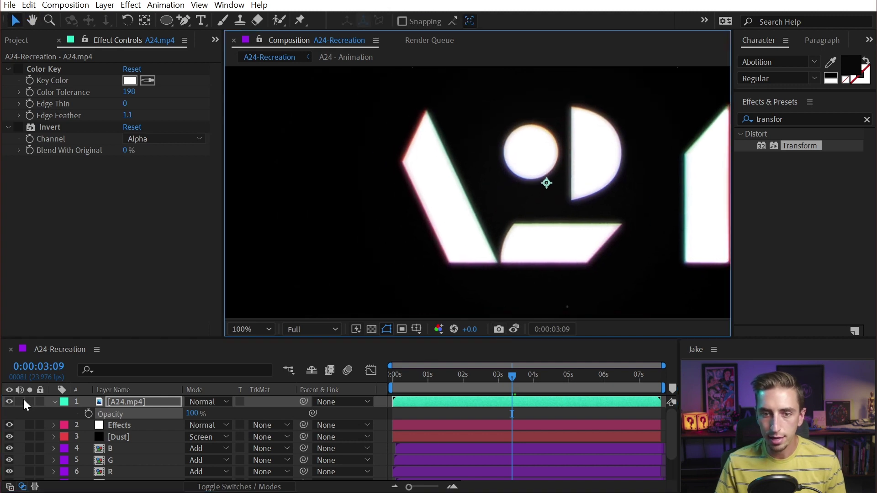
- Hide the A24.mp4 layer and compare the recreation with the reference snapshot at 0:00:03:09
{"action": "left_click", "coordinate": [9, 401]}
{"action": "left_click", "coordinate": [513, 328]}
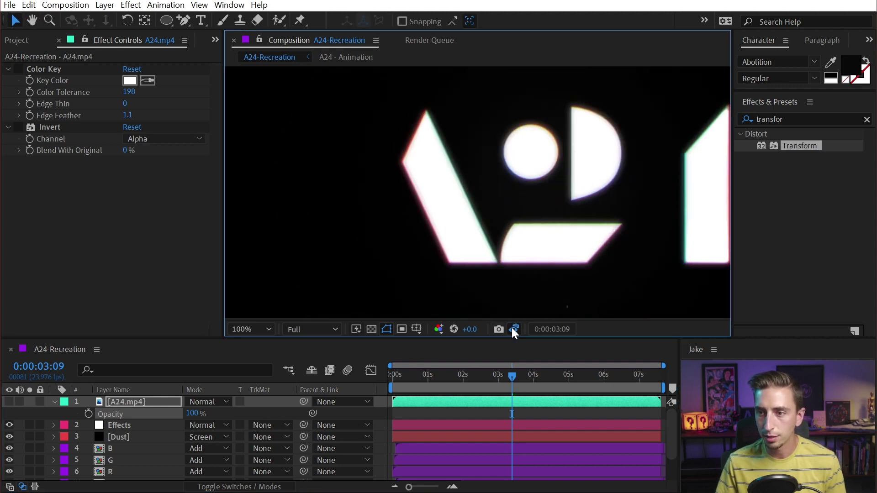
{"action": "left_click", "coordinate": [513, 328]}
{"action": "left_click", "coordinate": [513, 328]}
{"action": "left_click", "coordinate": [513, 328]}
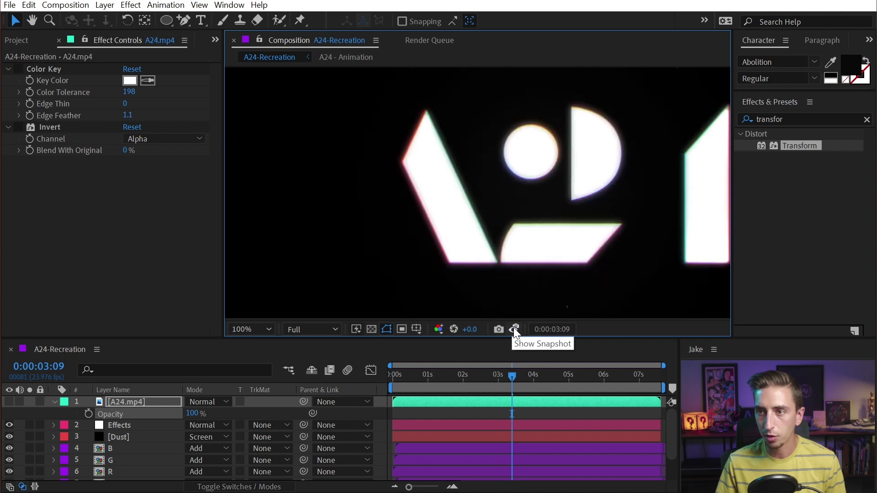
- Set the Effects layer's Transform Scale to 102.2, compare it with the snapshot, and keyframe it at 0:00:03:09
{"action": "left_click", "coordinate": [125, 424]}
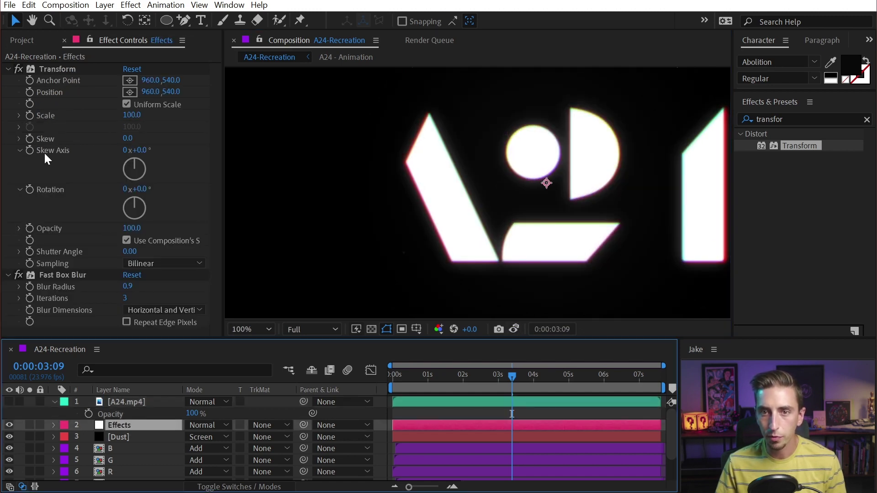
{"action": "left_click_drag", "start_coordinate": [135, 115], "coordinate": [141, 118]}
{"action": "left_click", "coordinate": [514, 329]}
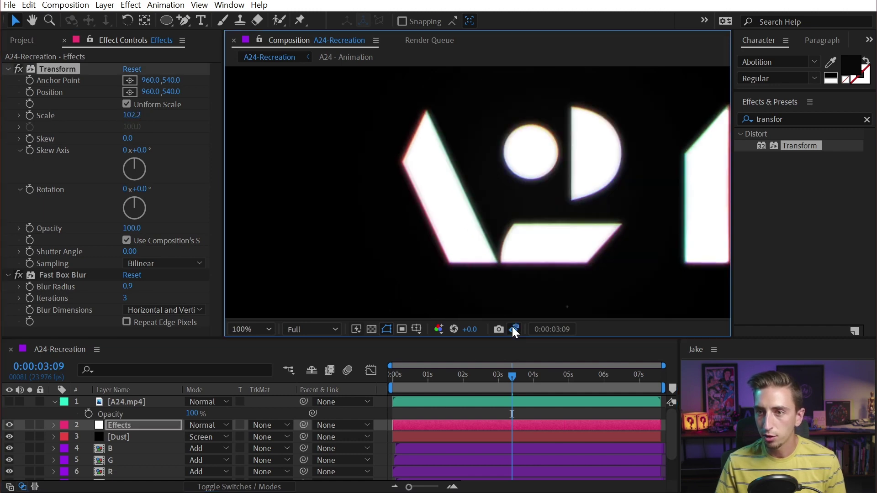
{"action": "left_click", "coordinate": [514, 329]}
{"action": "left_click", "coordinate": [514, 329]}
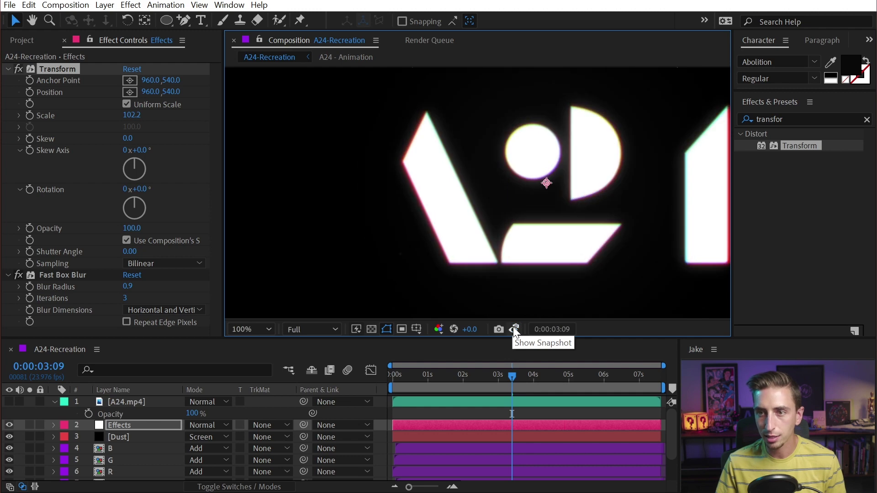
{"action": "left_click", "coordinate": [514, 329]}
{"action": "left_click", "coordinate": [513, 329]}
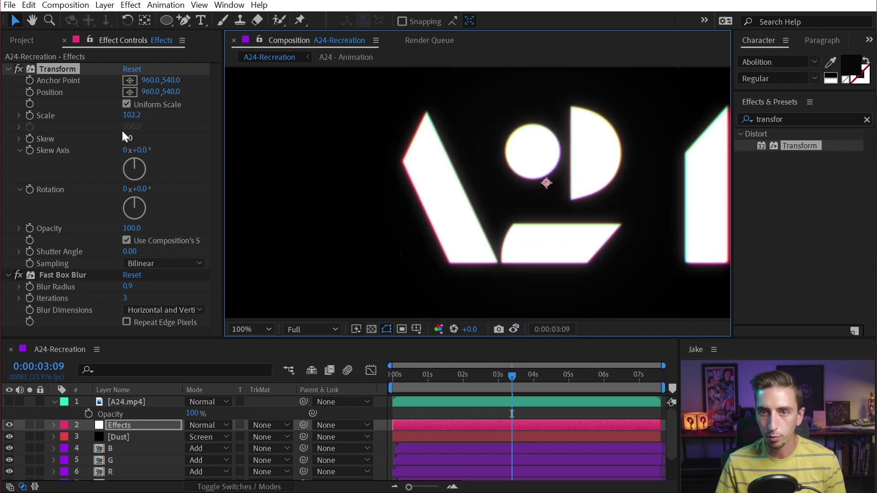
{"action": "left_click", "coordinate": [29, 113]}
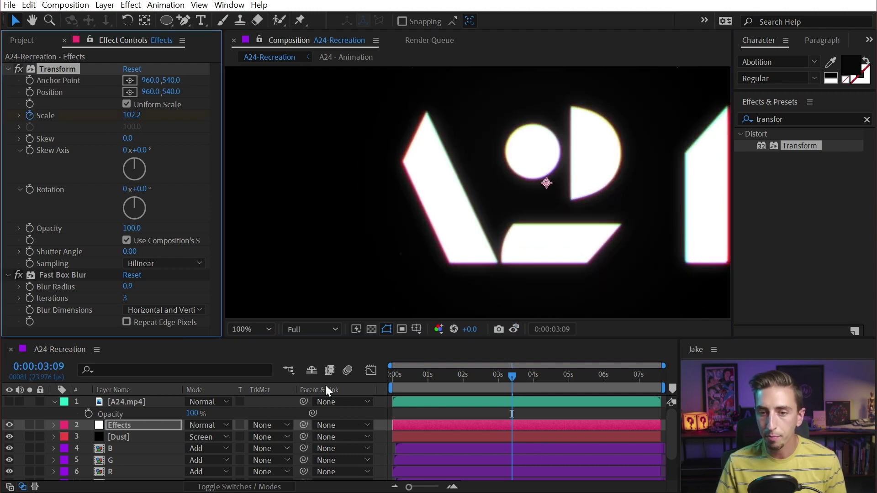
- Show the A24.mp4 layer and take a snapshot of the reference at 0:00:05:21
{"action": "left_click", "coordinate": [9, 402]}
{"action": "key", "text": "h"}
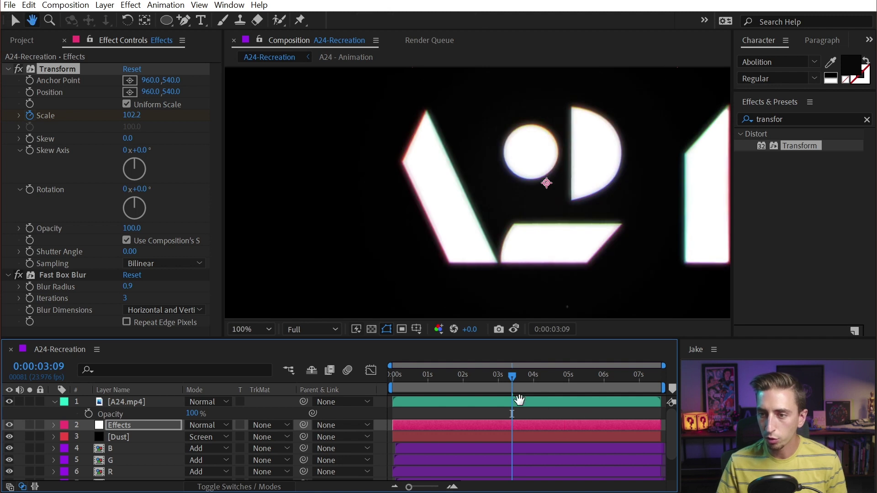
{"action": "left_click_drag", "start_coordinate": [513, 374], "coordinate": [600, 379]}
{"action": "key", "text": "v"}
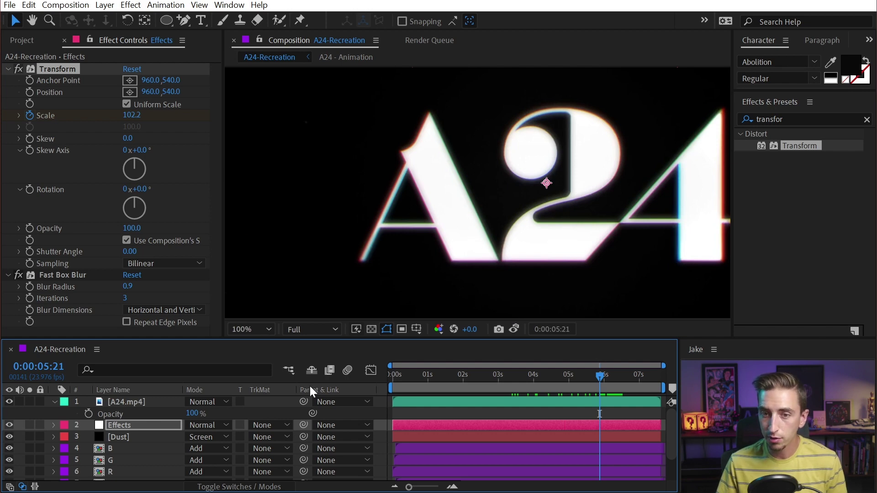
{"action": "left_click", "coordinate": [505, 333]}
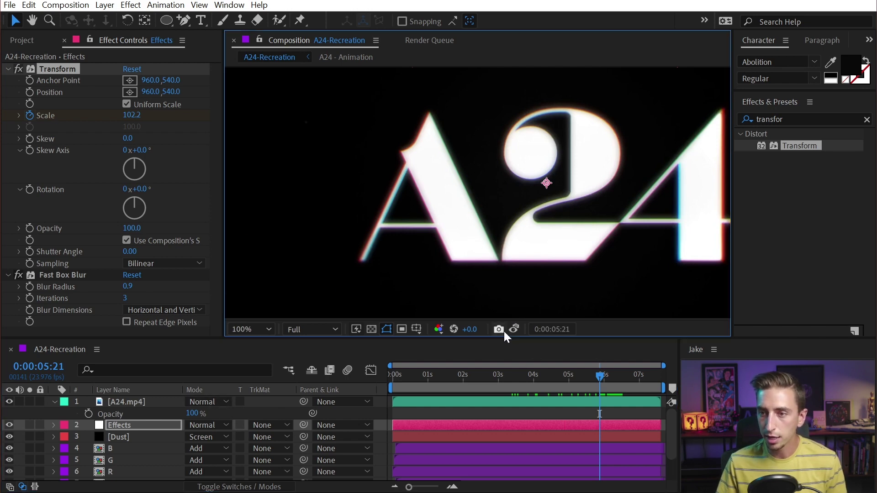
- Hide the A24.mp4 layer and keyframe the Effects layer's Transform Scale at 100 at 0:00:05:21, comparing it with the reference snapshot
{"action": "left_click", "coordinate": [9, 402]}
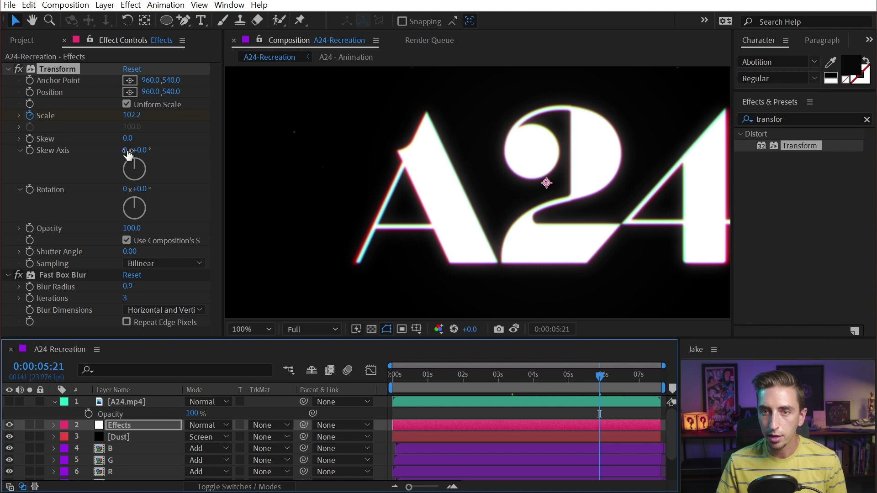
{"action": "left_click_drag", "start_coordinate": [130, 115], "coordinate": [99, 110]}
{"action": "left_click", "coordinate": [514, 328]}
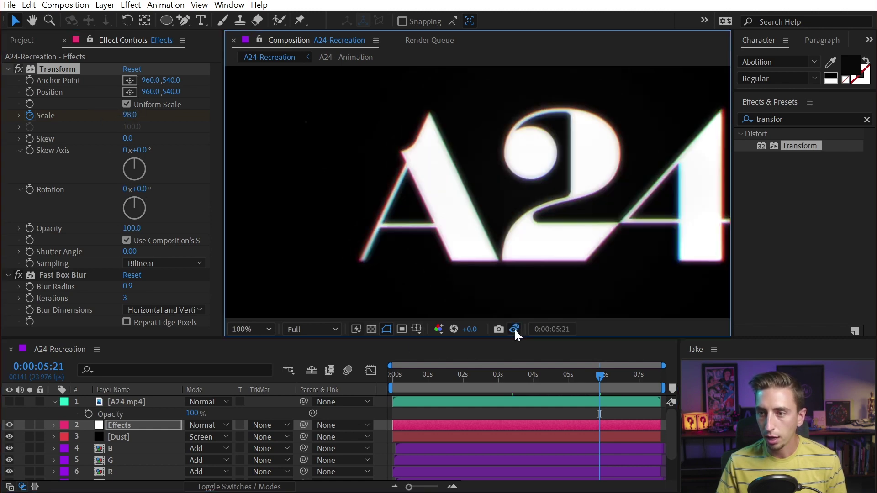
{"action": "left_click", "coordinate": [129, 115]}
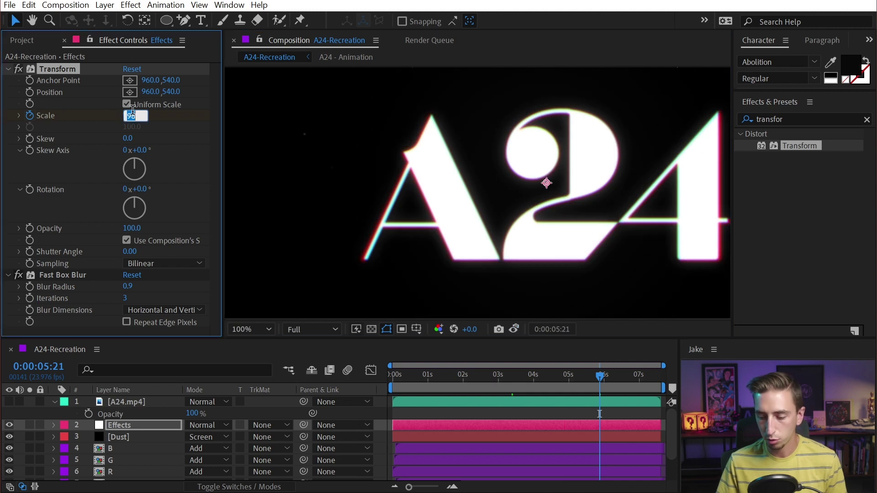
{"action": "type", "text": "100"}
{"action": "key", "text": "Return"}
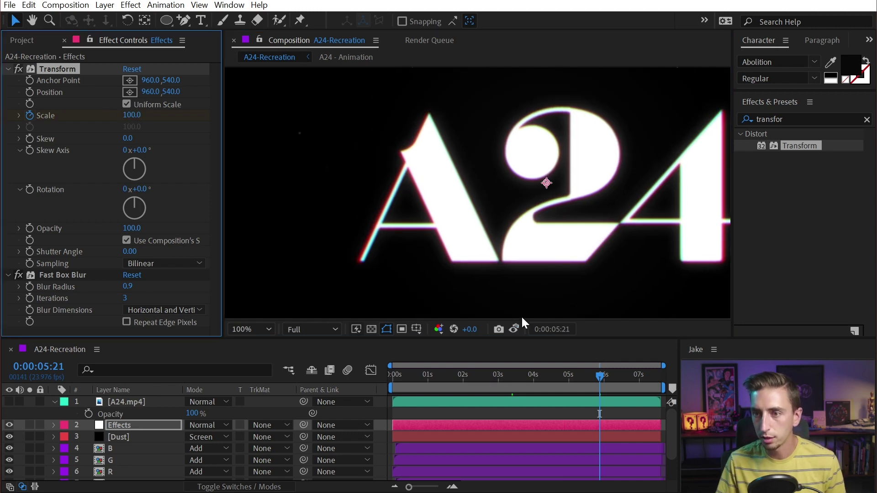
{"action": "left_click", "coordinate": [515, 329]}
- Show the Effects layer's Scale keyframes as a graph and extend the slope back with a 105.1 keyframe at 0:00:00:00
{"action": "key", "text": "u"}
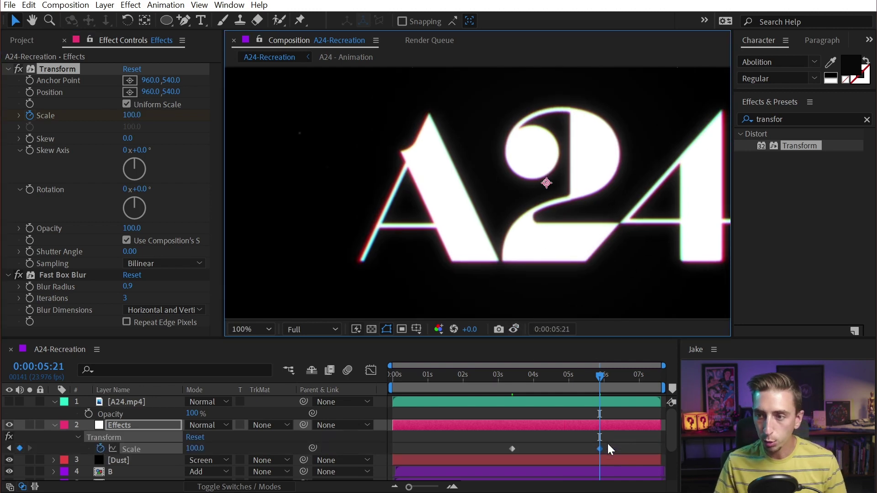
{"action": "left_click", "coordinate": [370, 370]}
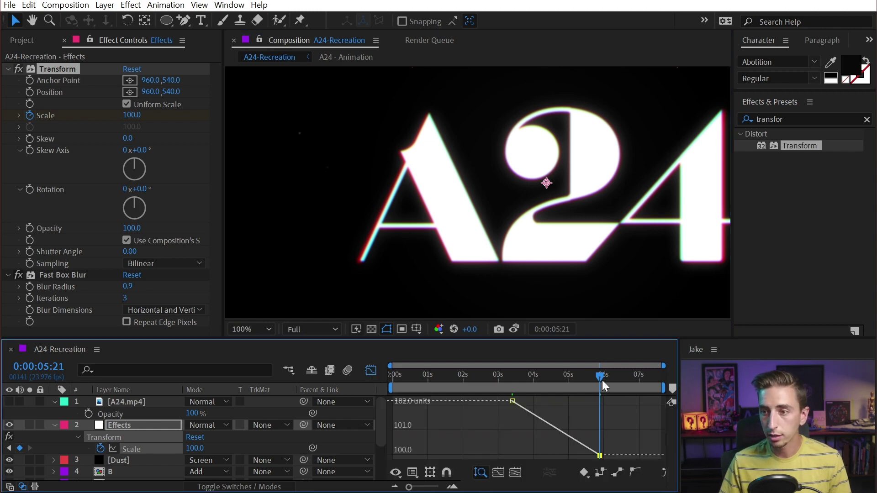
{"action": "left_click_drag", "start_coordinate": [602, 380], "coordinate": [512, 408]}
{"action": "key", "text": "Home"}
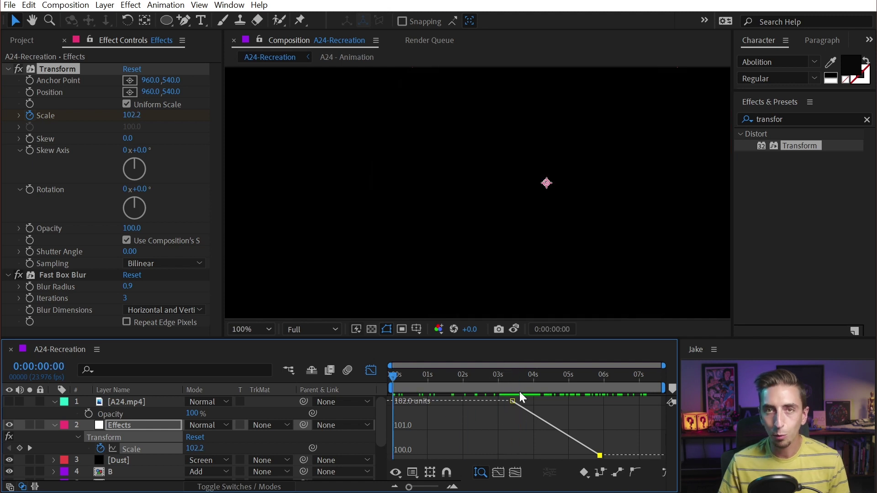
{"action": "left_click_drag", "start_coordinate": [466, 384], "coordinate": [389, 383]}
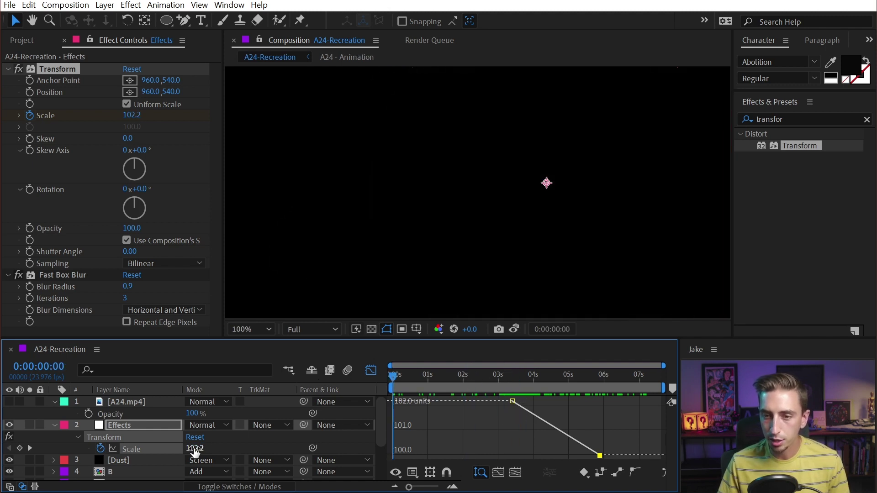
{"action": "mouse_move", "coordinate": [193, 449]}
{"action": "left_mouse_down"}
{"action": "mouse_move", "coordinate": [213, 448]}
{"action": "mouse_move", "coordinate": [201, 448]}
{"action": "left_mouse_up"}
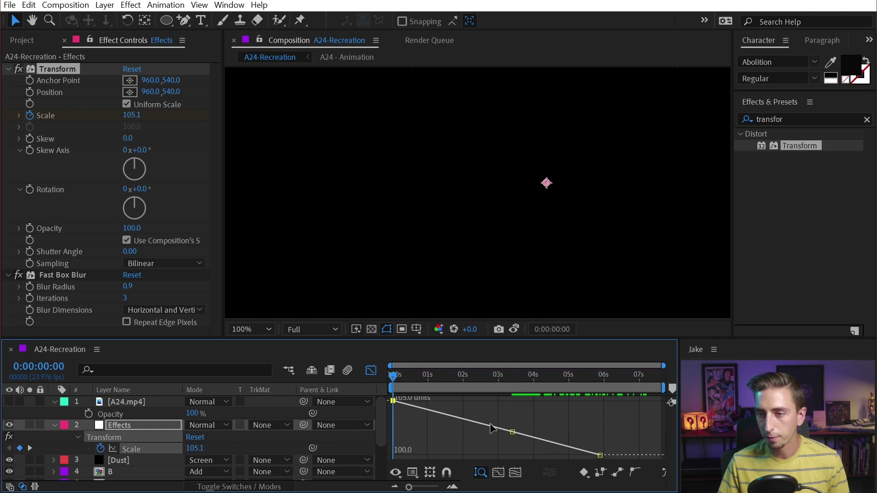
- Continue the Scale slope with a 98.3 keyframe at 0:00:07:14 and delete the two middle Scale keyframes
{"action": "left_click_drag", "start_coordinate": [404, 383], "coordinate": [666, 401]}
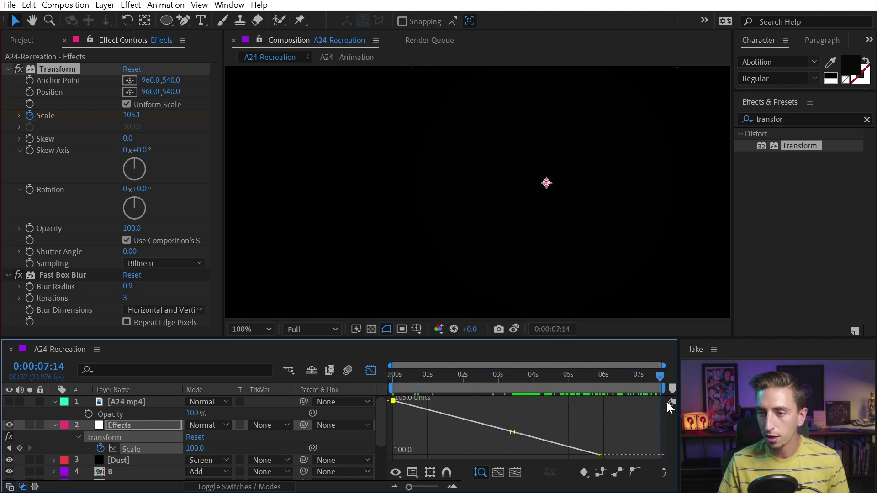
{"action": "left_click_drag", "start_coordinate": [196, 447], "coordinate": [185, 446]}
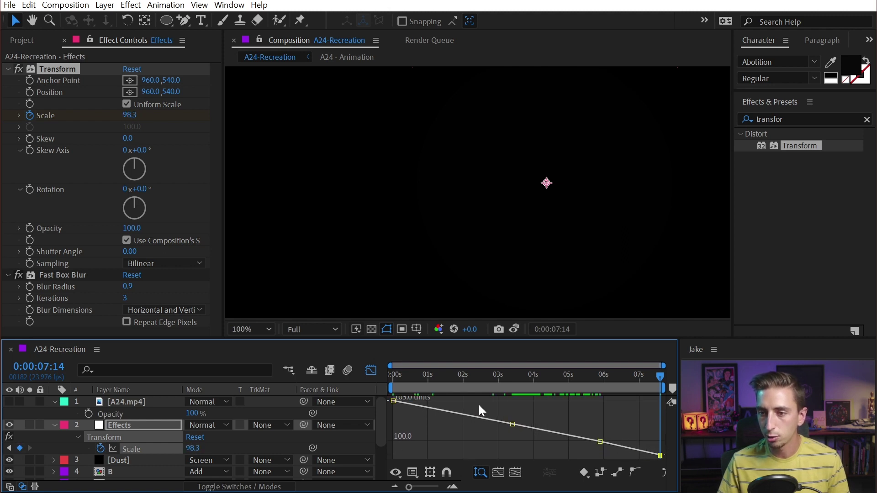
{"action": "left_click_drag", "start_coordinate": [513, 377], "coordinate": [568, 387]}
{"action": "left_click_drag", "start_coordinate": [618, 414], "coordinate": [499, 445]}
{"action": "key", "text": "Delete"}
- Close the graph view and preview the recreation's scale animation from the start with the whole frame visible
{"action": "left_click_drag", "start_coordinate": [525, 380], "coordinate": [545, 386]}
{"action": "scroll", "coordinate": [486, 218], "scroll_direction": "down", "scroll_amount": 1}
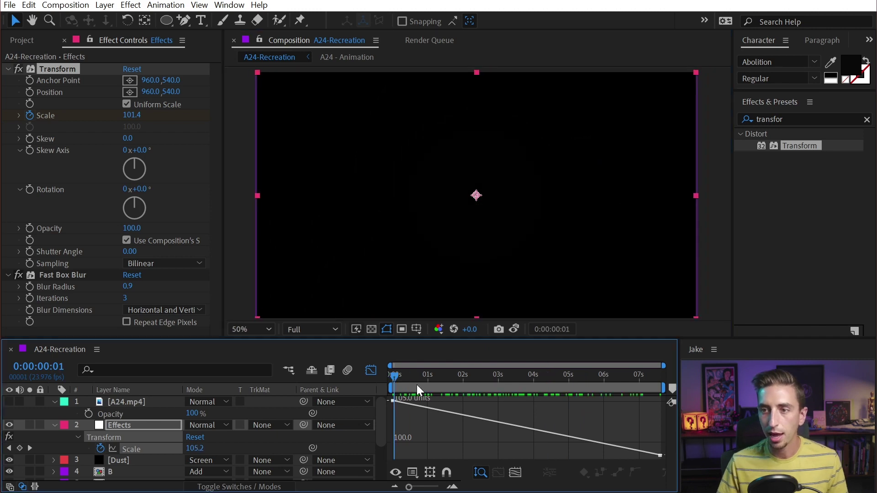
{"action": "left_click_drag", "start_coordinate": [416, 384], "coordinate": [366, 375]}
{"action": "left_click", "coordinate": [370, 371]}
{"action": "key", "text": "space"}
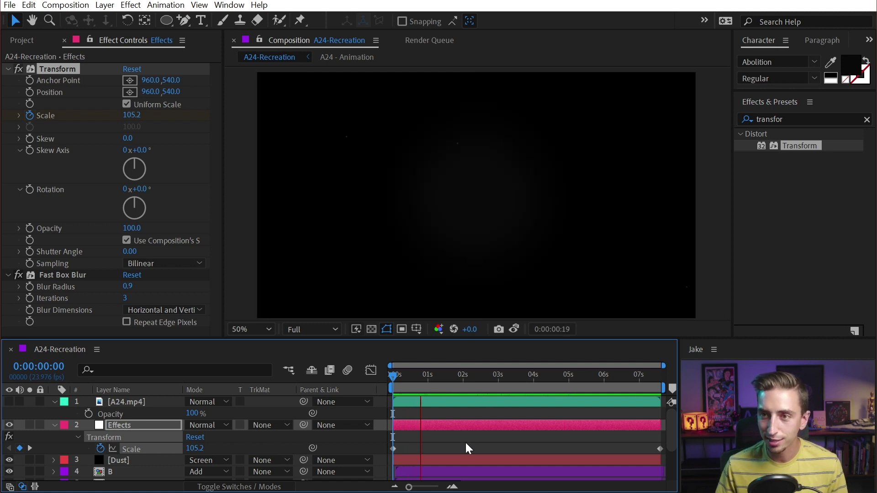